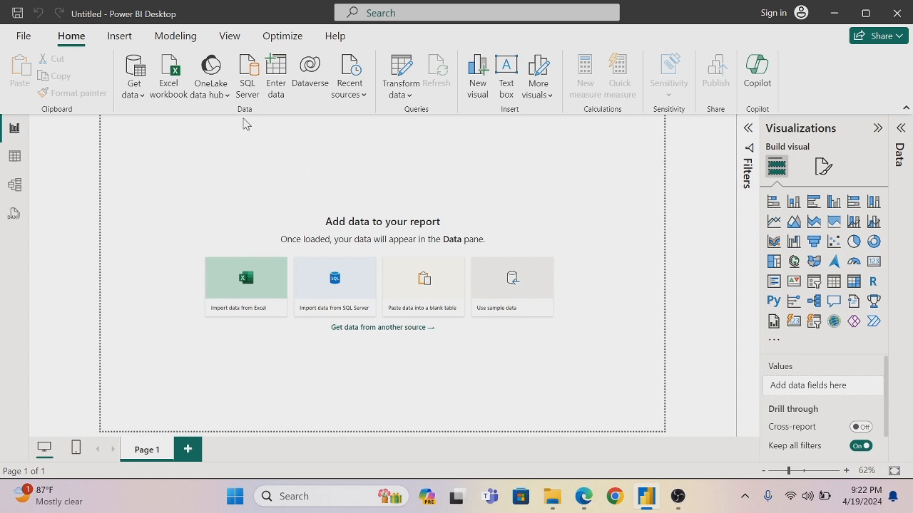
Step: Import the HR Analytics Data CSV file from the Desktop and open it for transformation in Power Query Editor
click(142, 96)
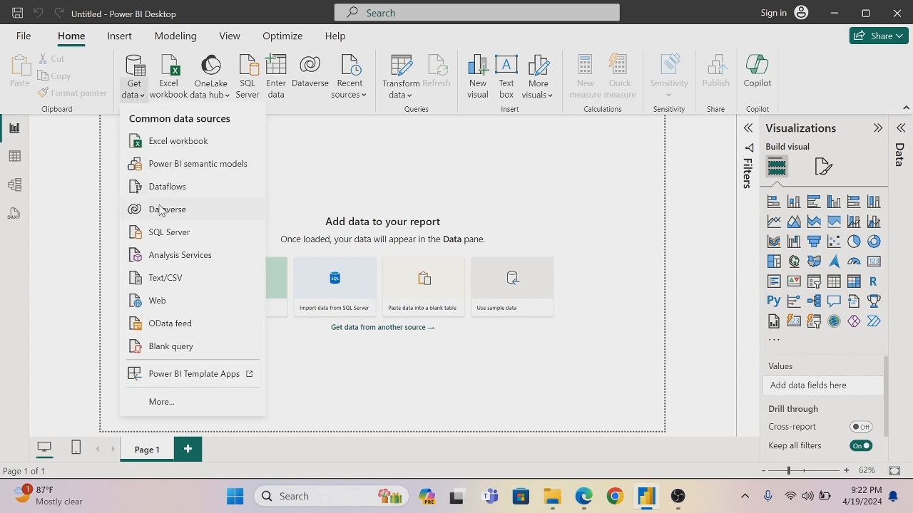
click(178, 278)
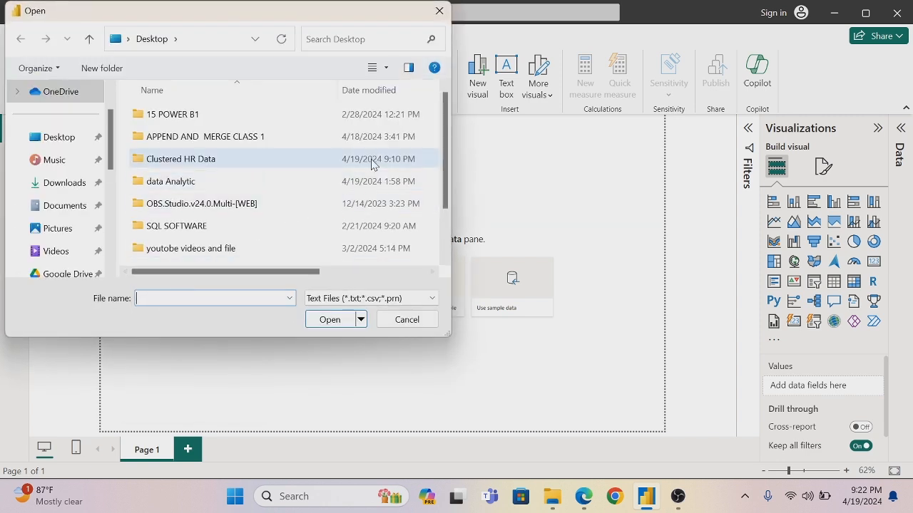
click(65, 136)
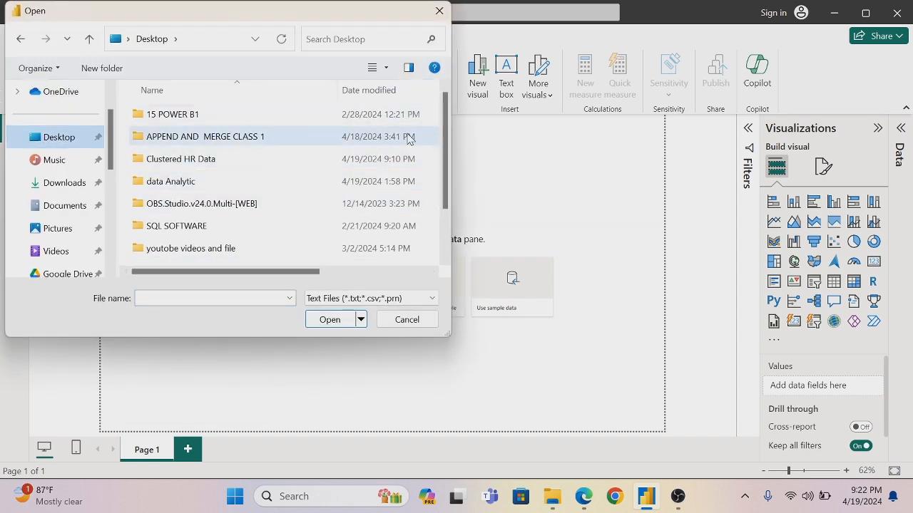
scroll(444, 123, down, 2)
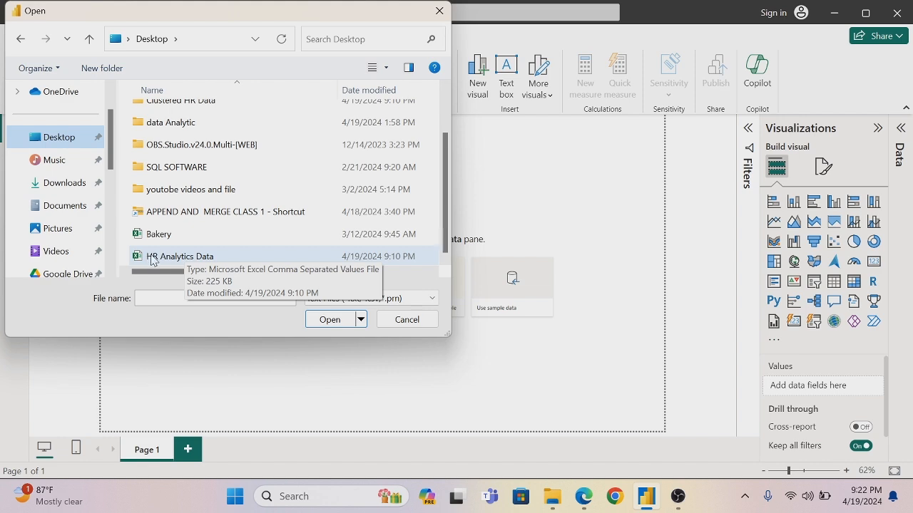
click(165, 258)
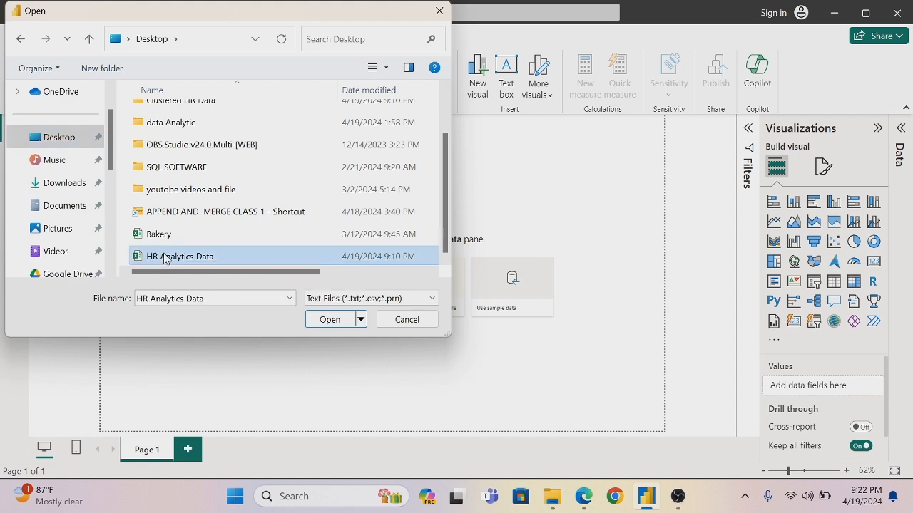
click(333, 320)
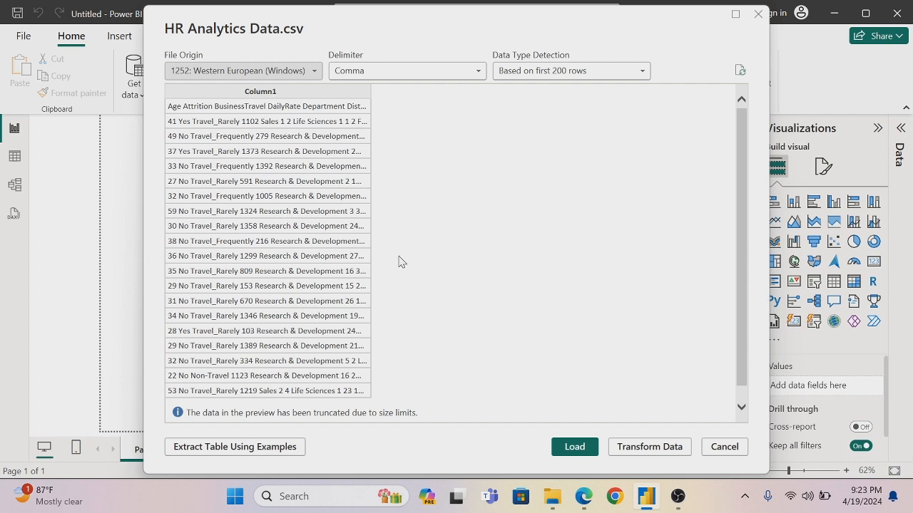
click(649, 447)
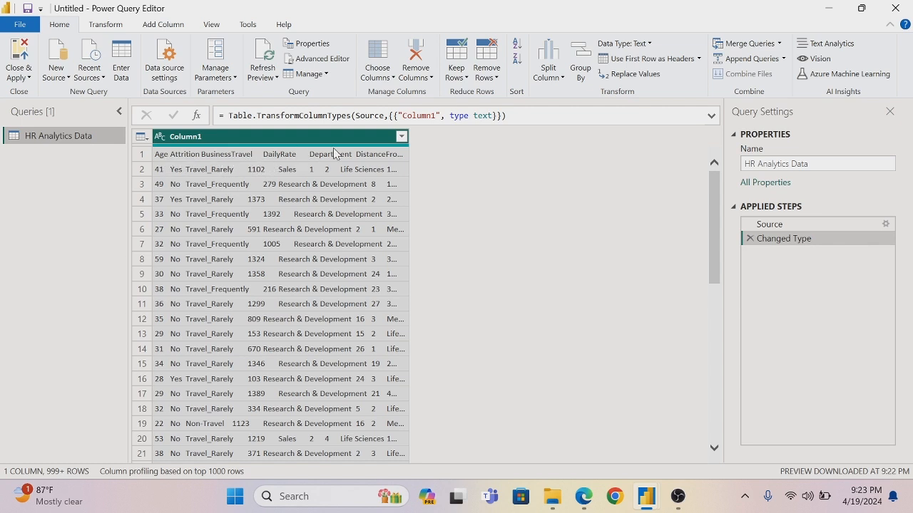
right_click(255, 142)
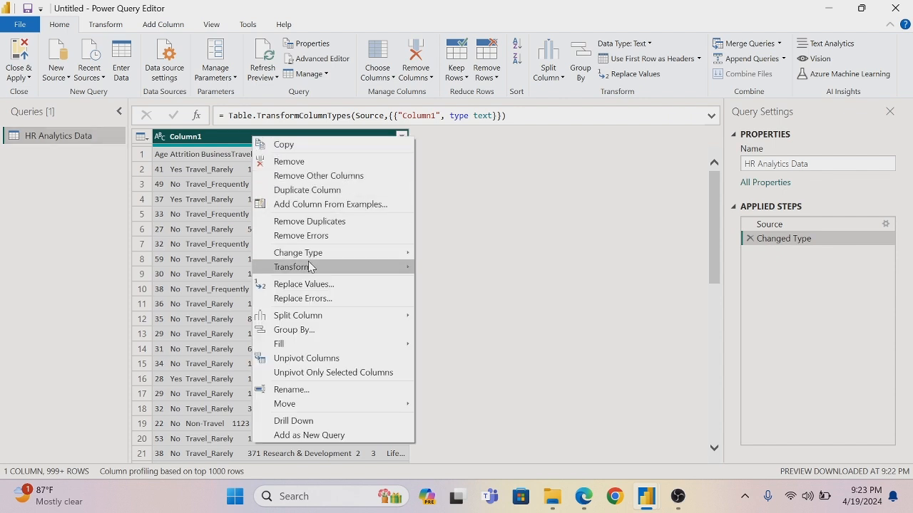
mouse_move(312, 321)
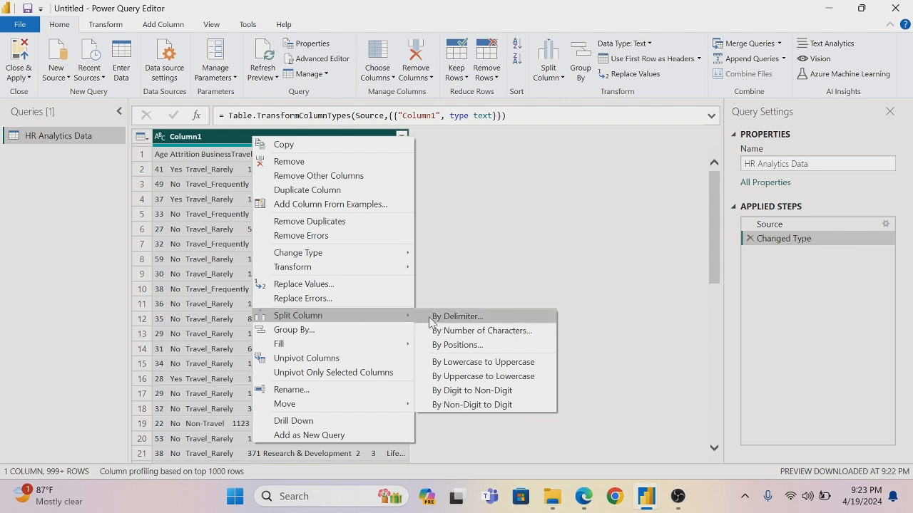
click(447, 258)
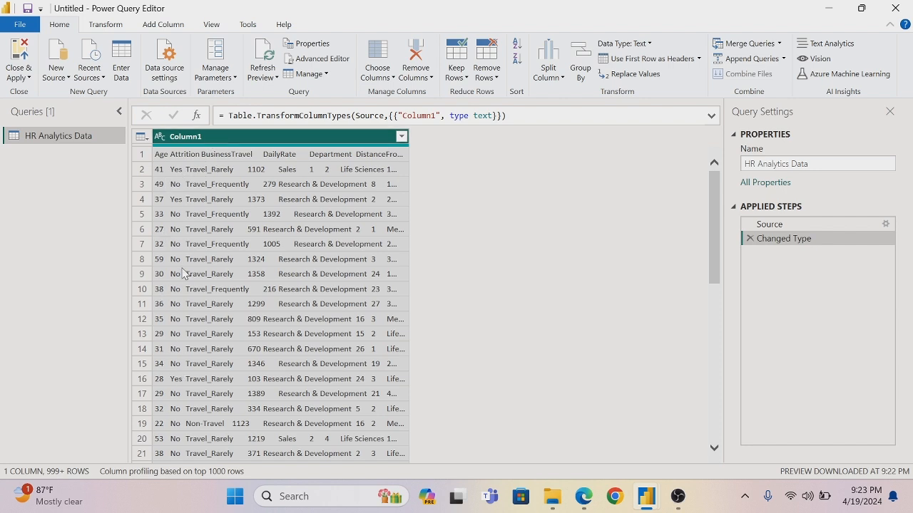
Step: Split Column1 by the Tab delimiter at each occurrence of the delimiter
right_click(237, 141)
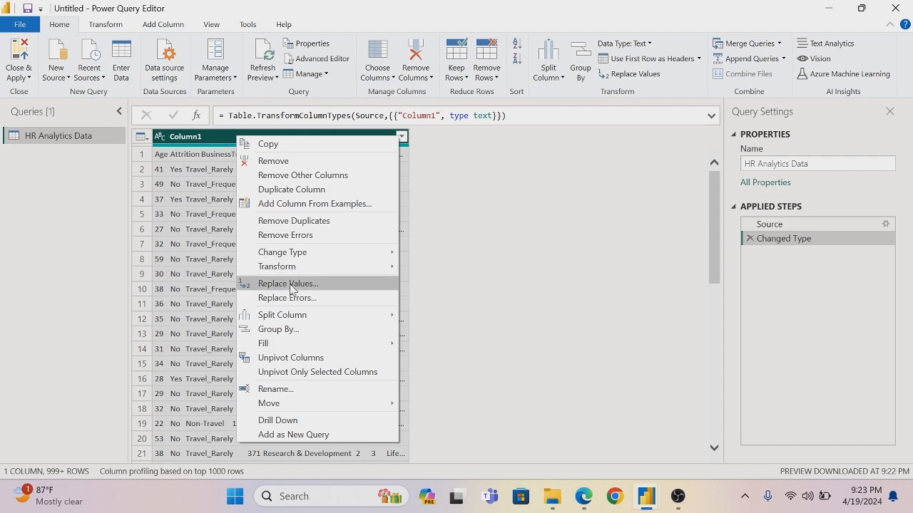
mouse_move(290, 319)
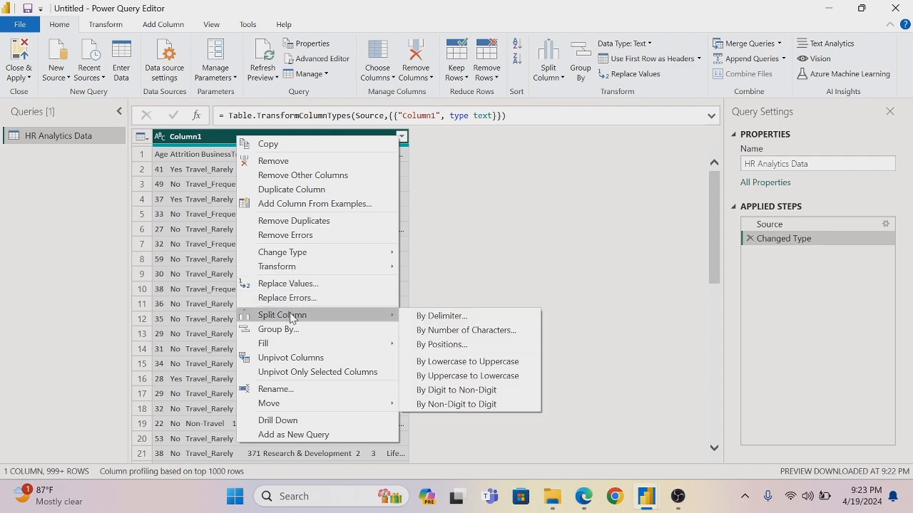
click(419, 317)
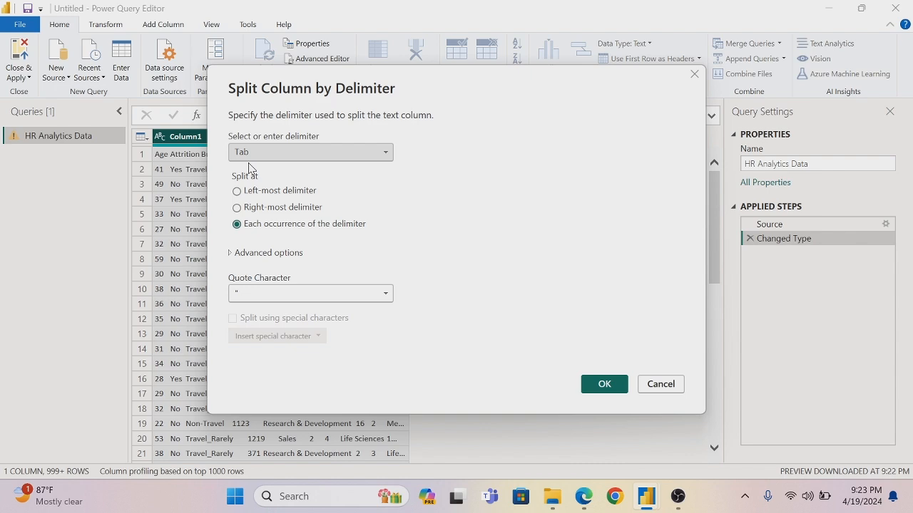
click(605, 385)
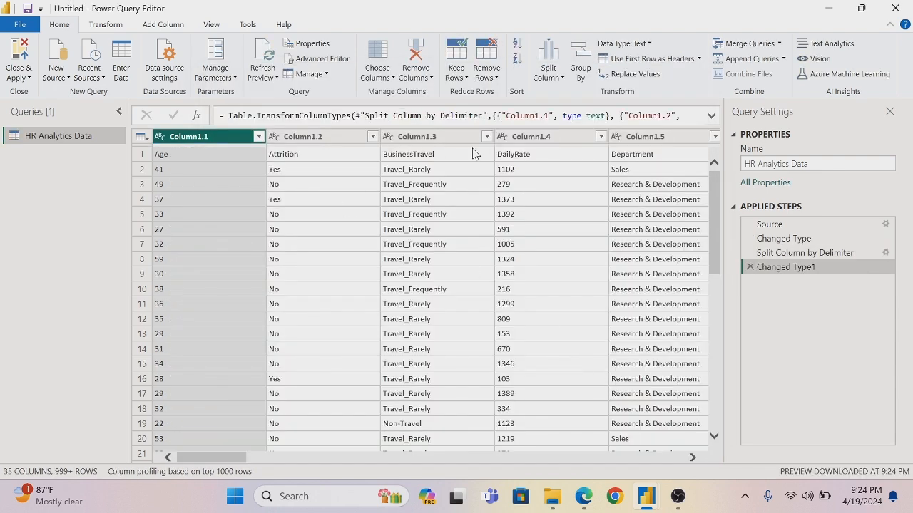
Step: Promote the first row of the HR Analytics Data query to column headers and look across the columns
drag(234, 460, 145, 460)
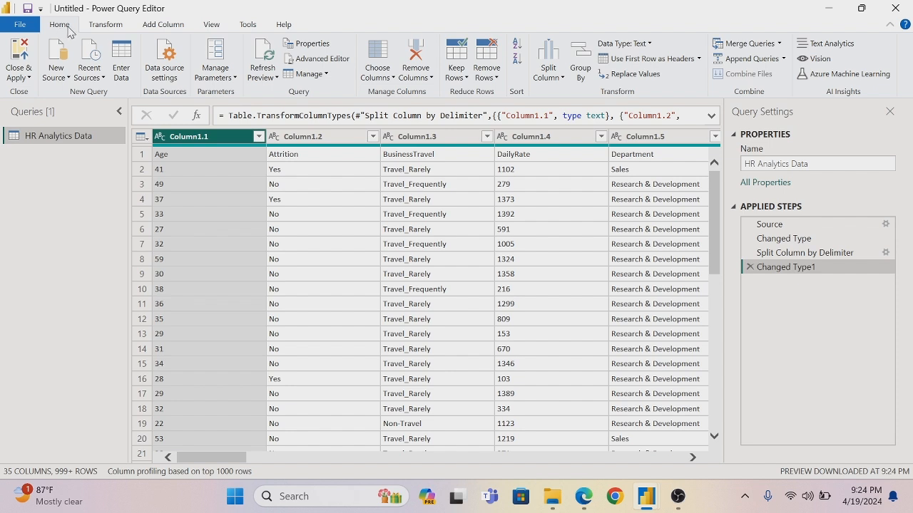
click(652, 63)
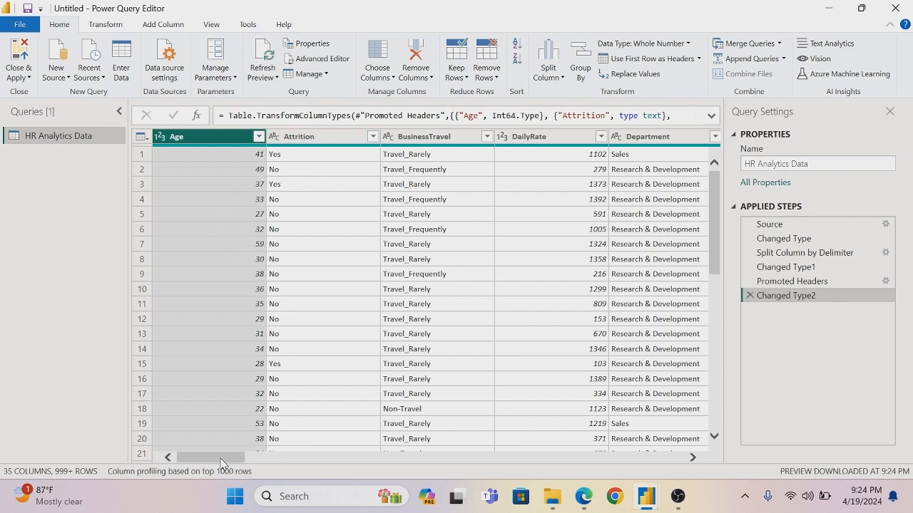
drag(221, 464, 117, 430)
Step: Load the complete list of Age filter values, review it to the end and apply the filter with all values selected
click(258, 137)
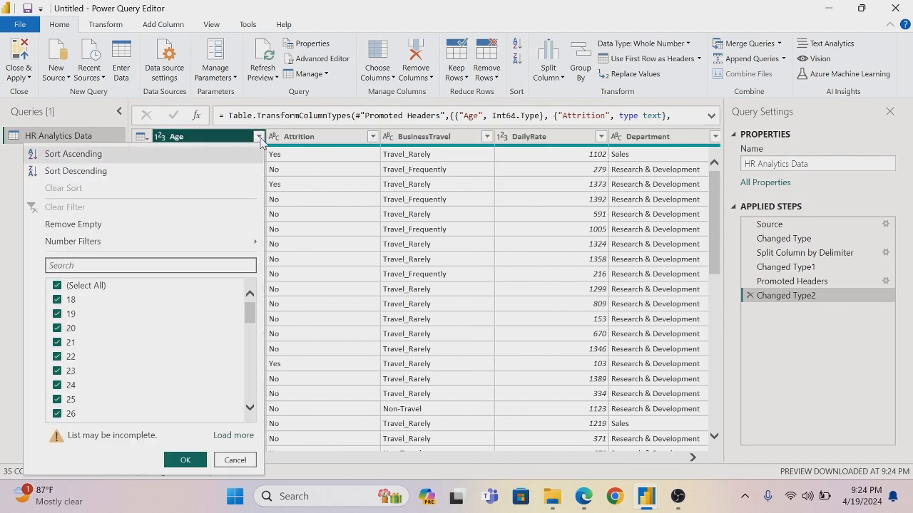
click(233, 436)
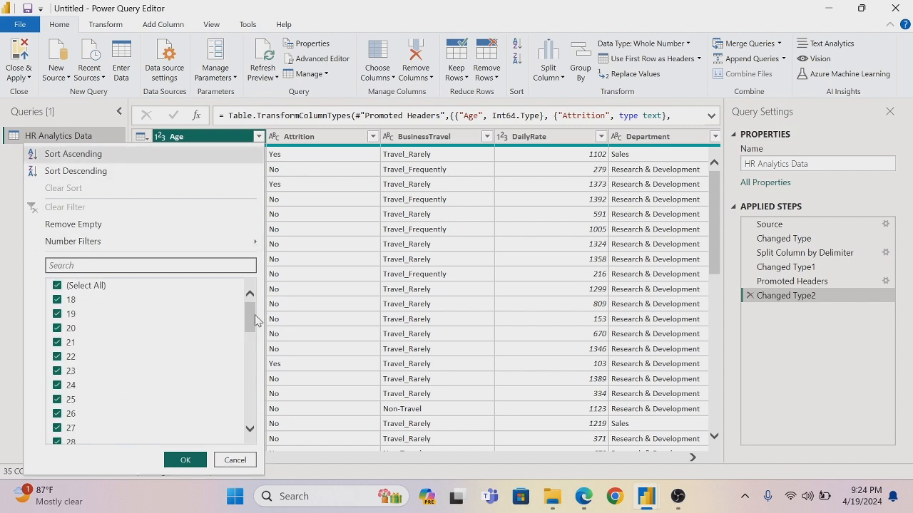
drag(250, 318, 246, 416)
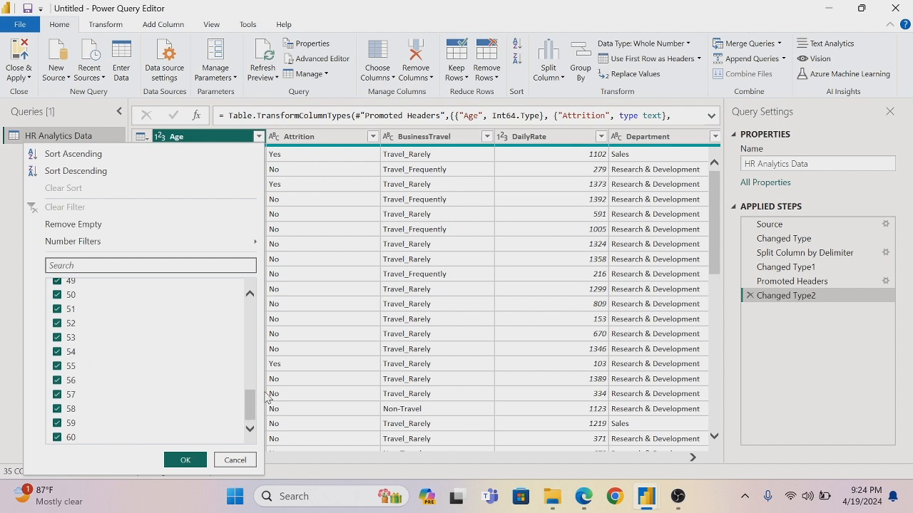
mouse_move(254, 419)
mouse_down()
mouse_move(254, 318)
mouse_move(254, 417)
mouse_up()
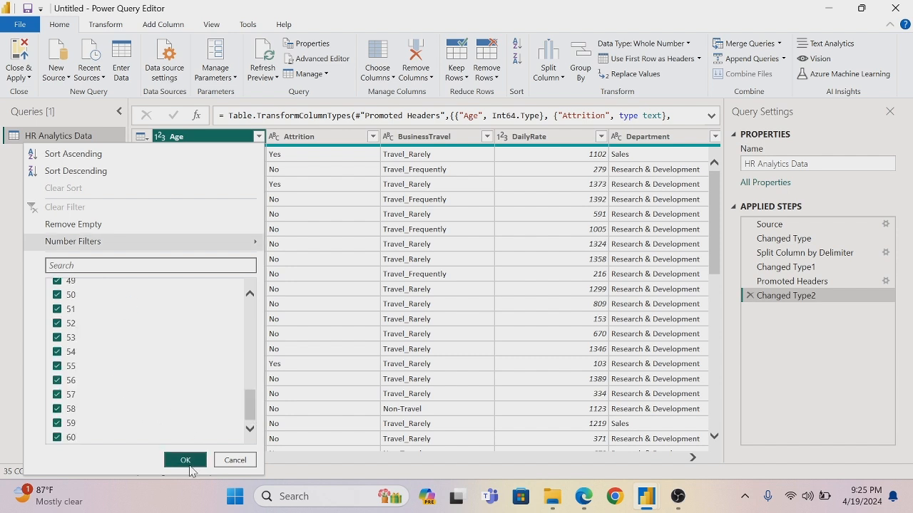
click(186, 461)
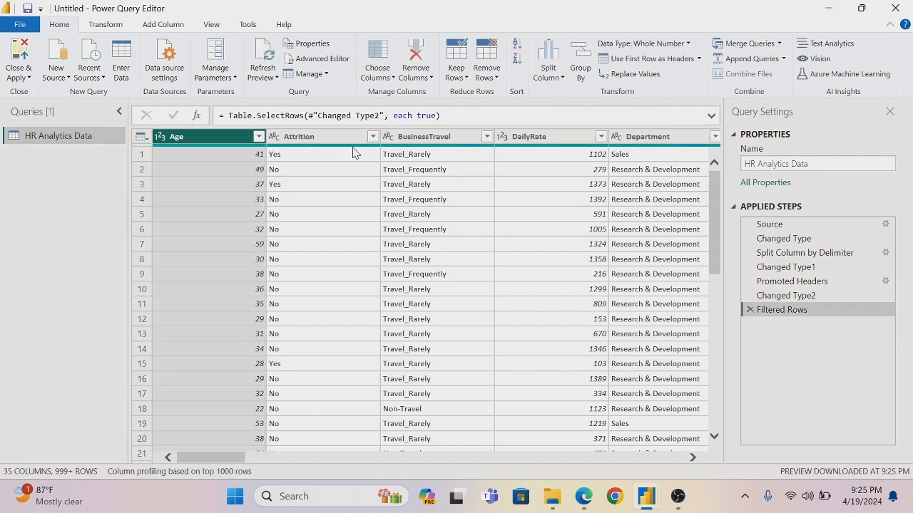
Step: Load and check the complete filter value lists of the Attrition and BusinessTravel columns, keeping all values selected
click(373, 137)
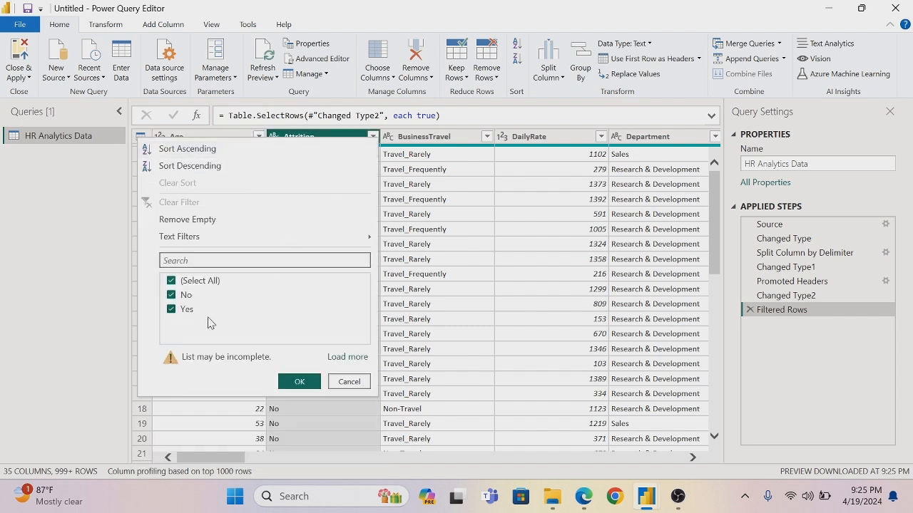
click(347, 357)
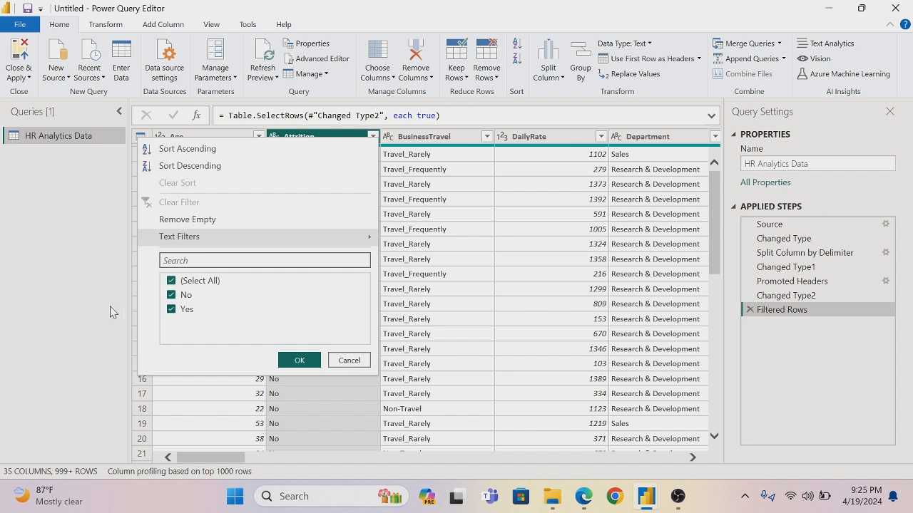
click(295, 360)
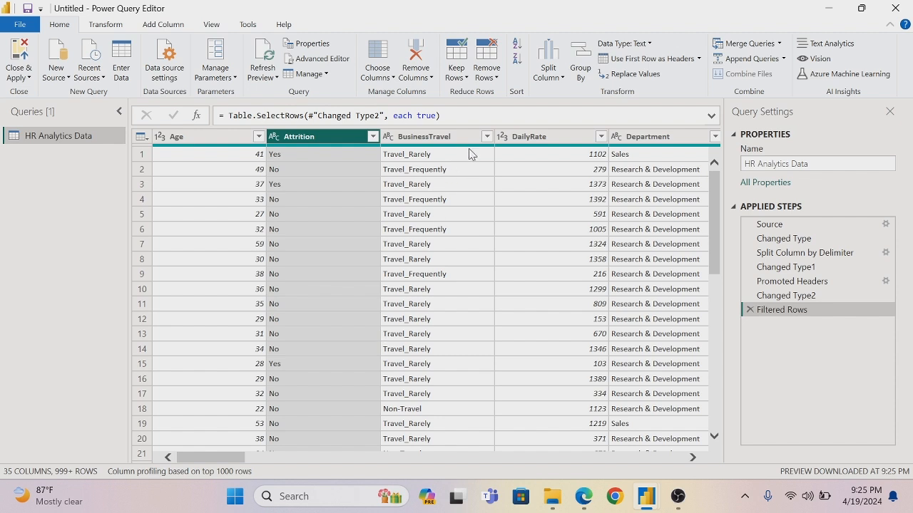
click(487, 137)
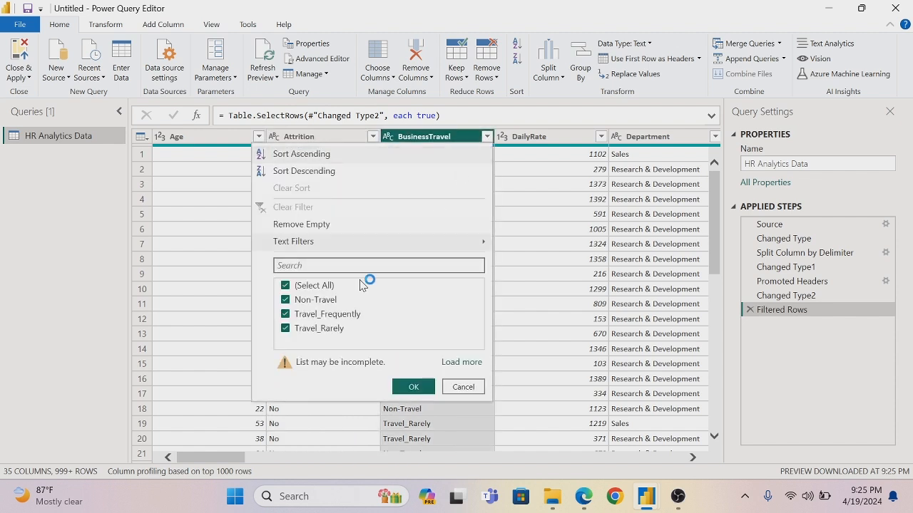
click(454, 362)
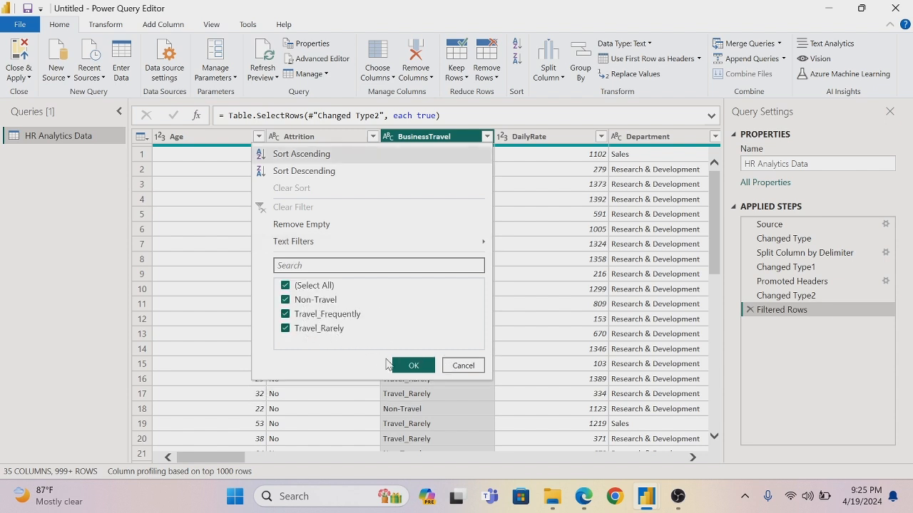
click(410, 366)
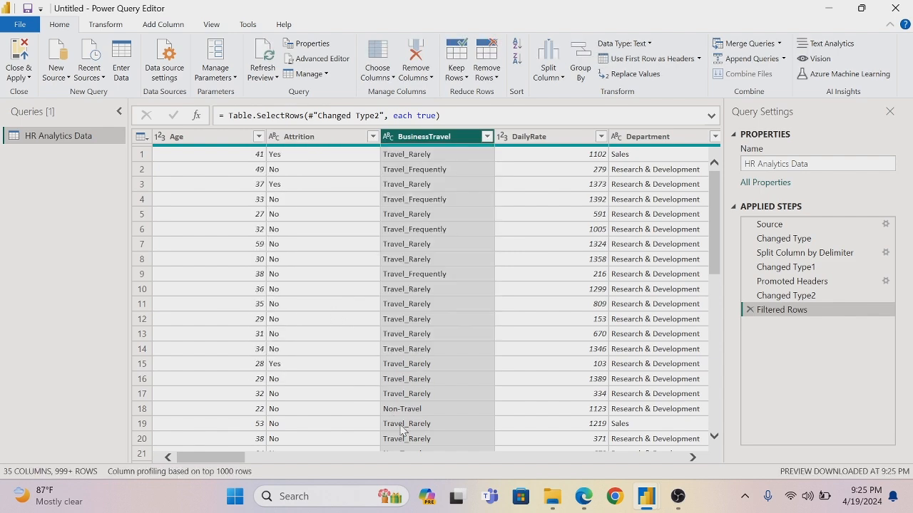
Step: Load and check the complete list of Department filter values, keeping all values selected
drag(230, 463, 258, 463)
click(488, 137)
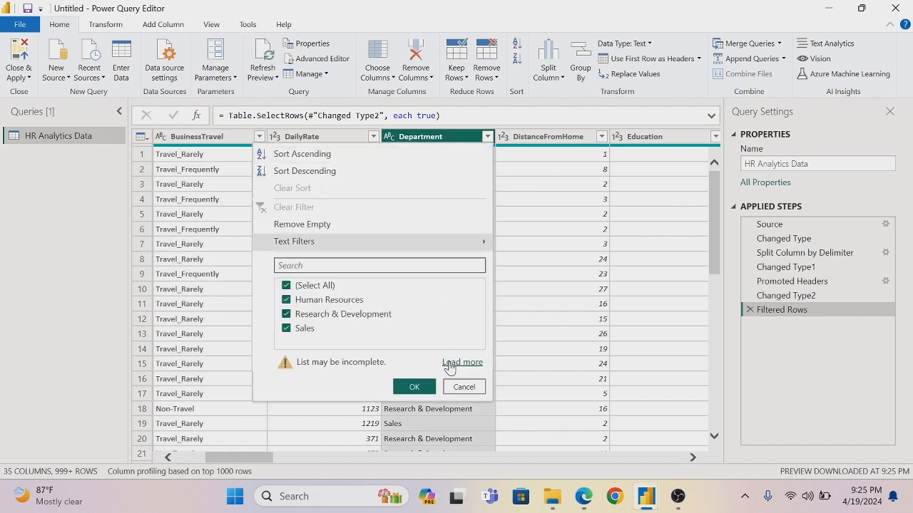
click(449, 363)
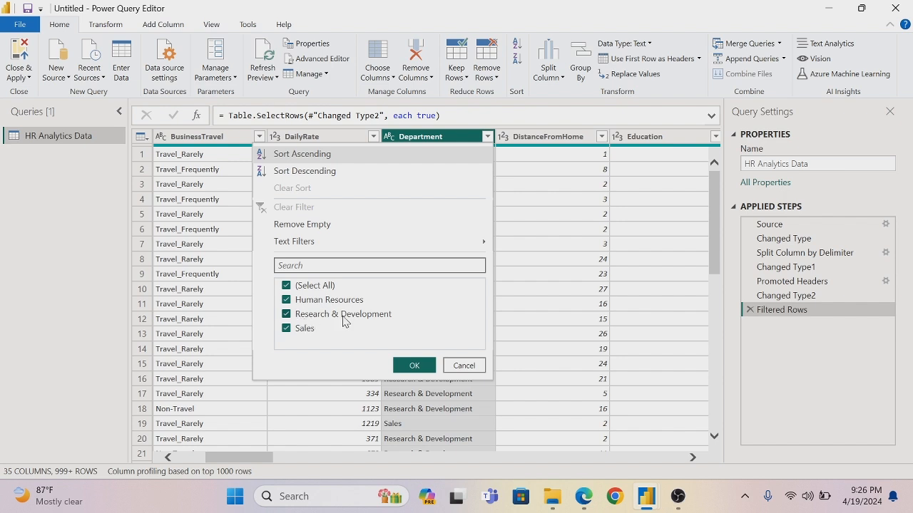
click(414, 366)
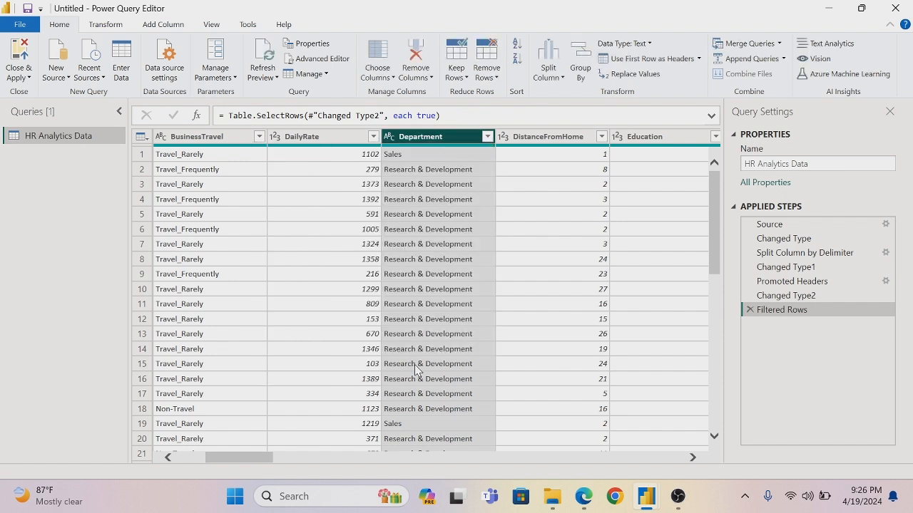
Step: Load and check the complete list of Education filter values, keeping all values selected
drag(258, 456, 304, 457)
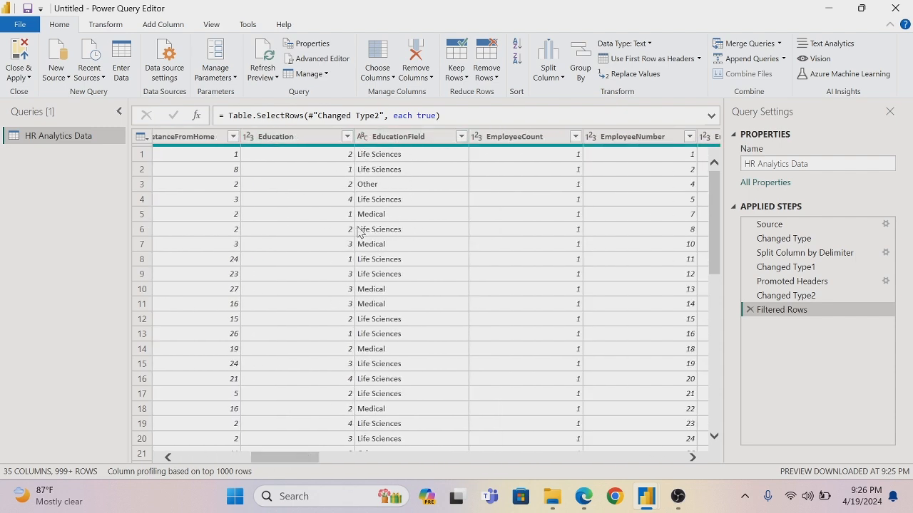
click(347, 139)
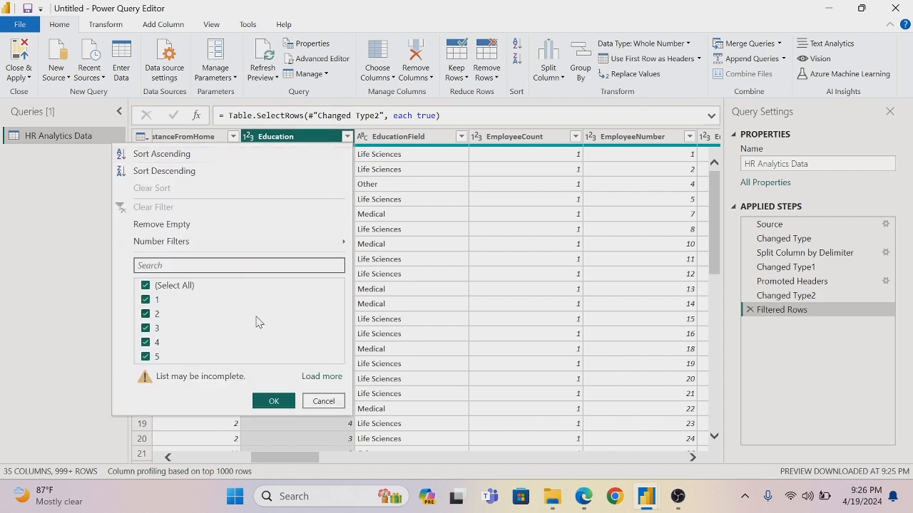
click(311, 378)
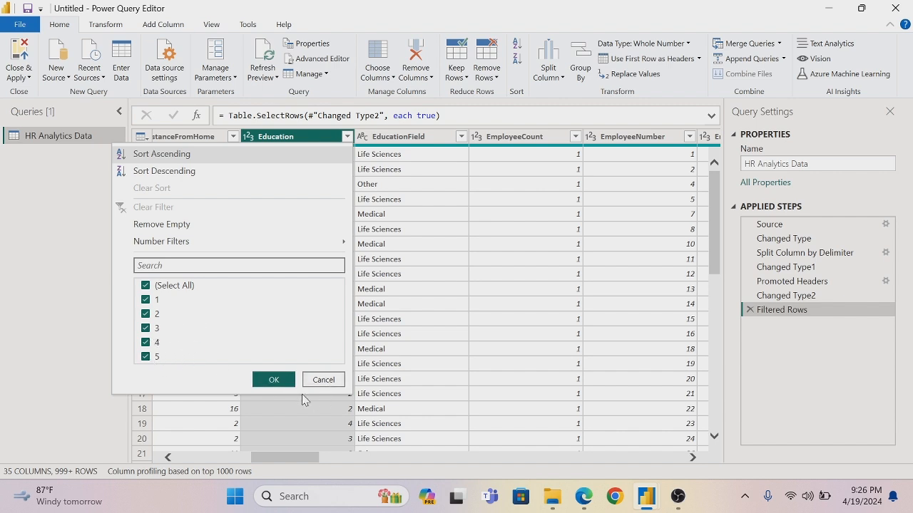
click(273, 380)
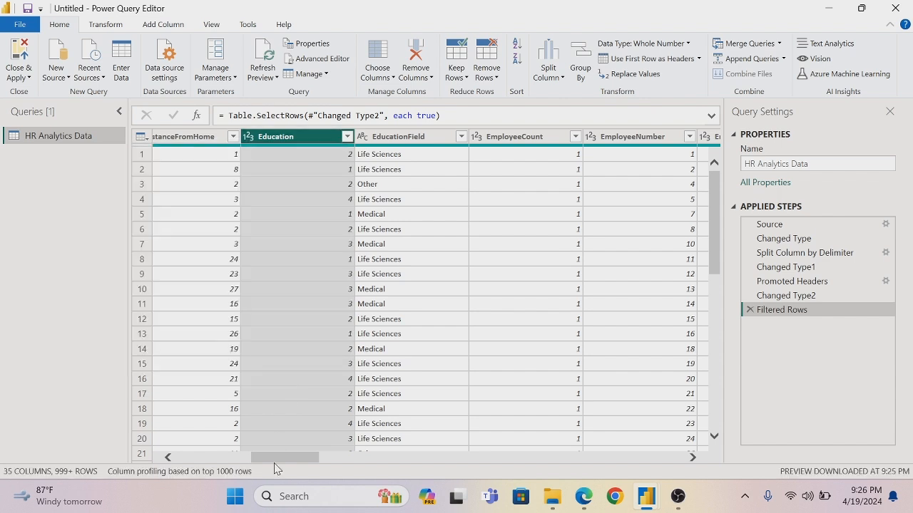
drag(280, 460, 303, 460)
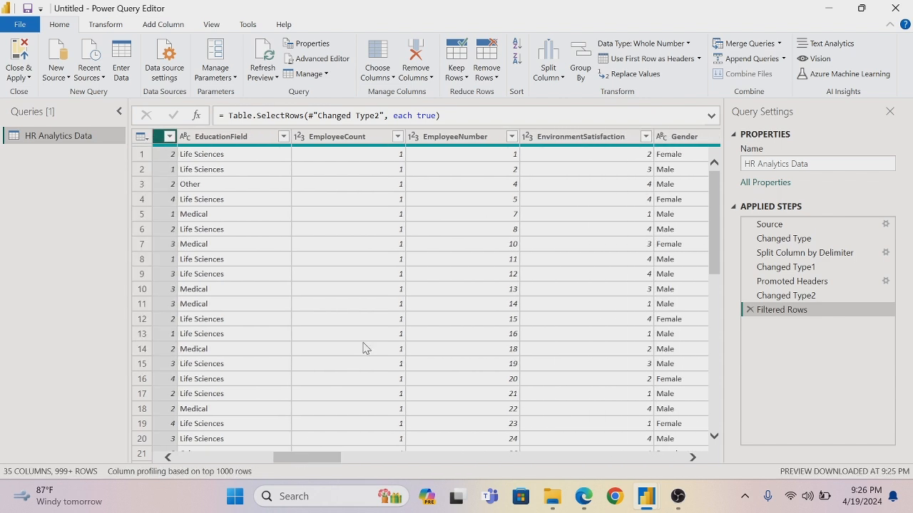
Step: Check the EmployeeNumber filter values and load the complete Gender filter list, keeping all values selected in both columns
click(511, 136)
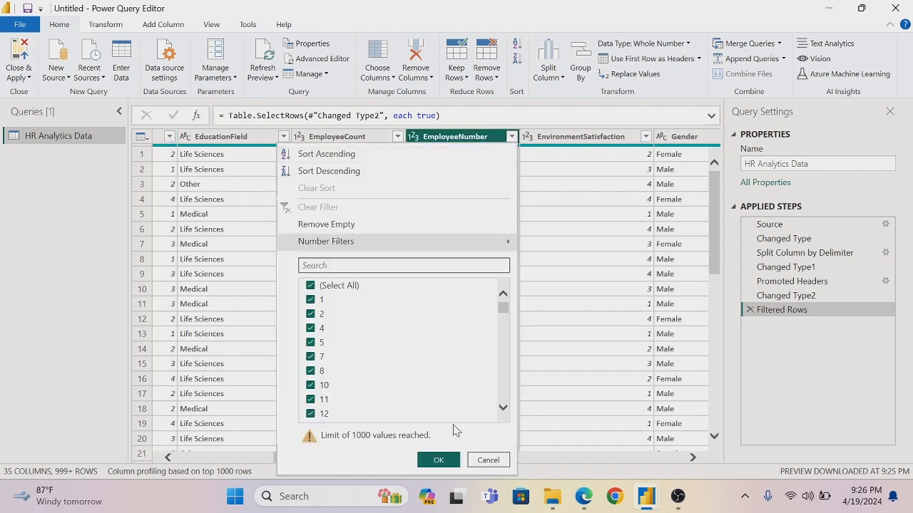
click(438, 460)
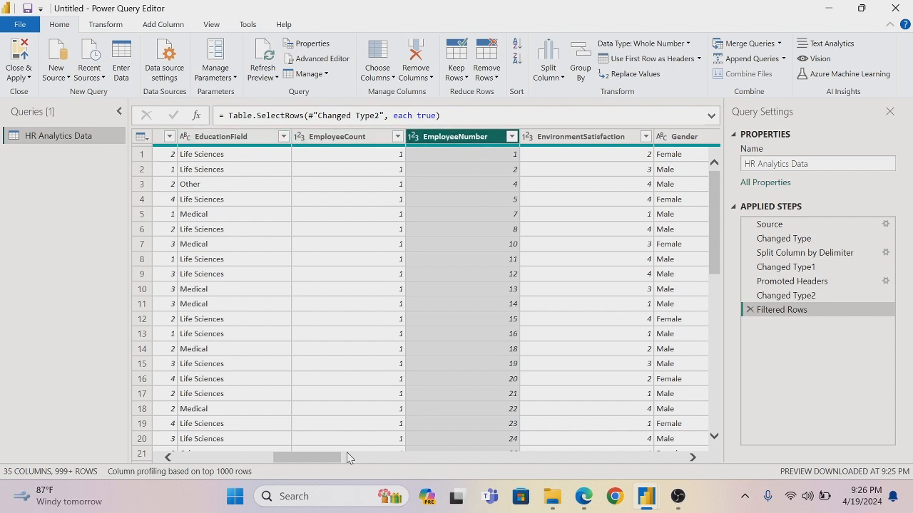
drag(332, 460, 366, 465)
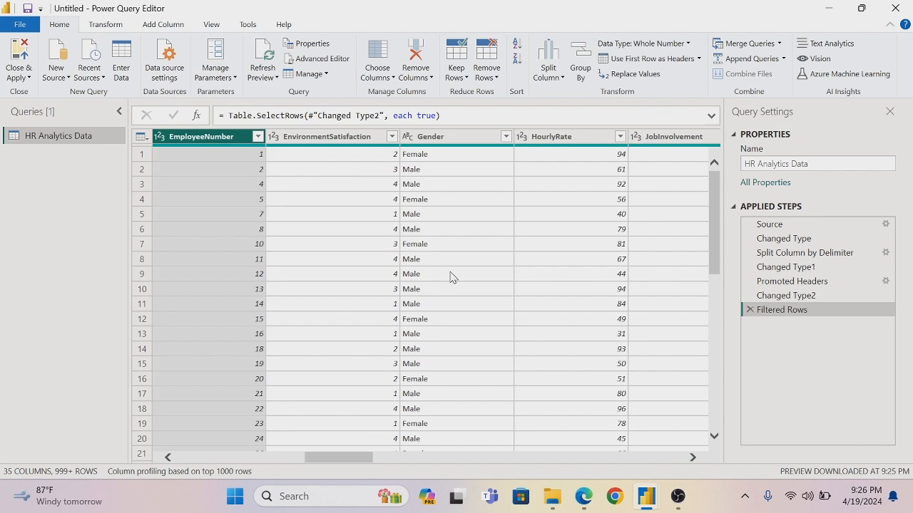
click(506, 137)
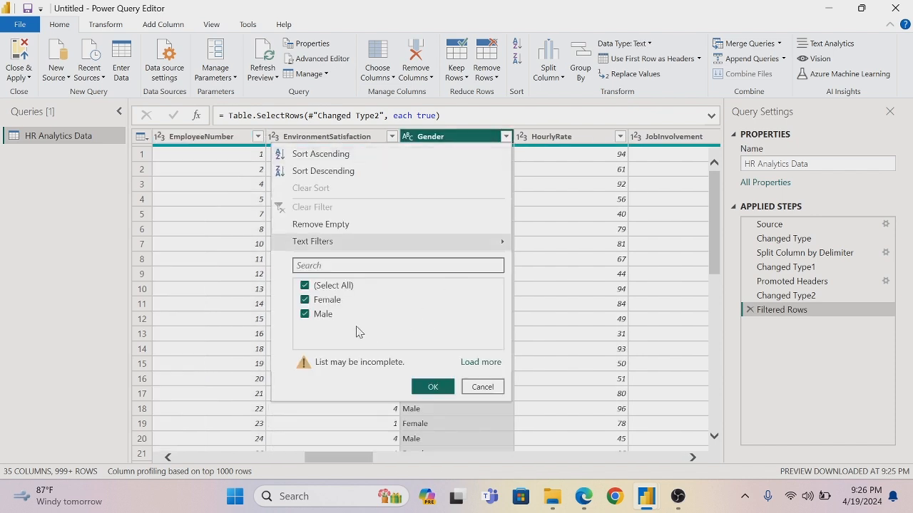
click(475, 362)
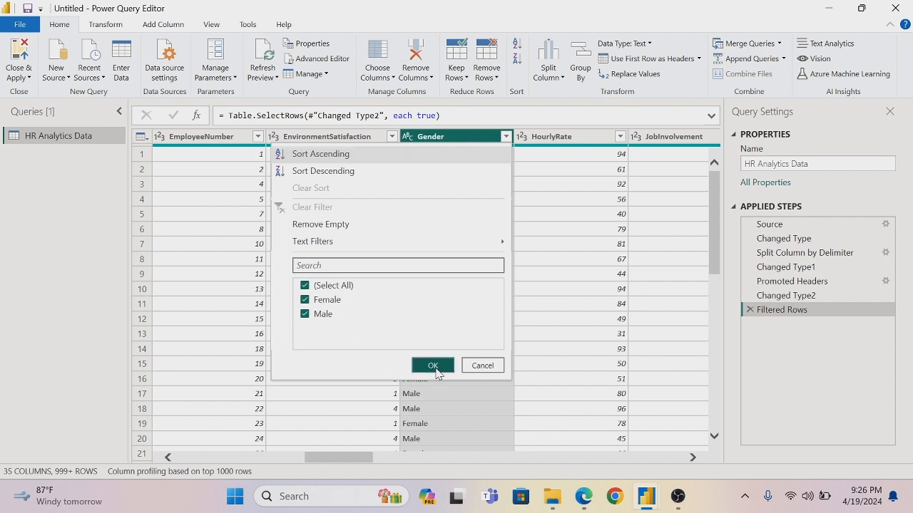
click(433, 366)
Step: Load and check the complete list of MaritalStatus filter values, keeping all values selected
drag(350, 458, 430, 454)
click(567, 136)
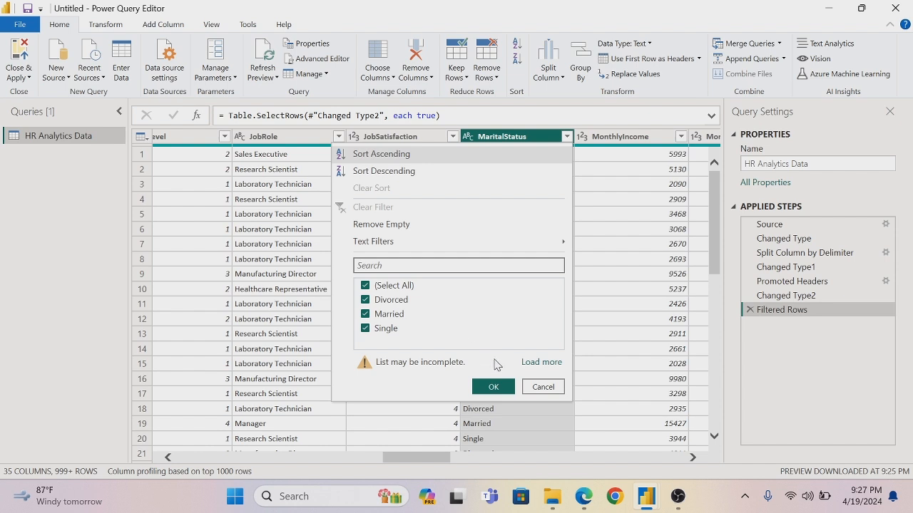
click(534, 362)
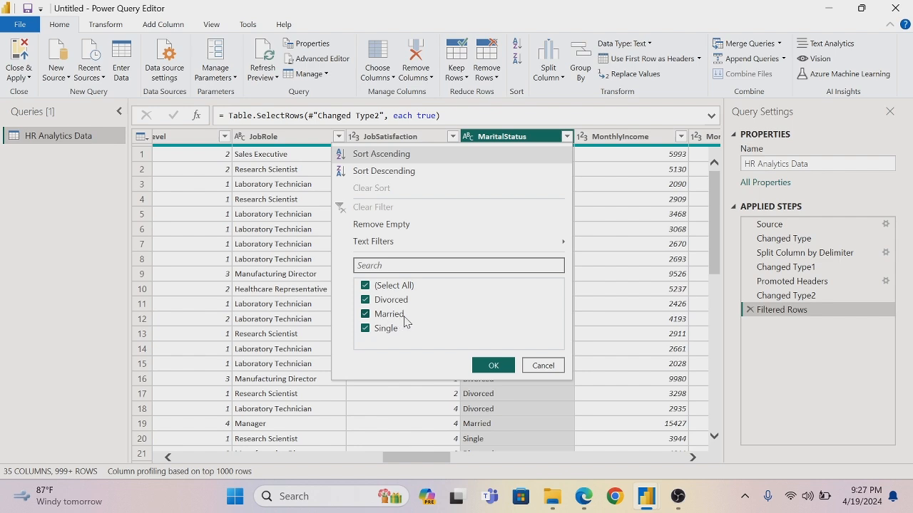
click(487, 367)
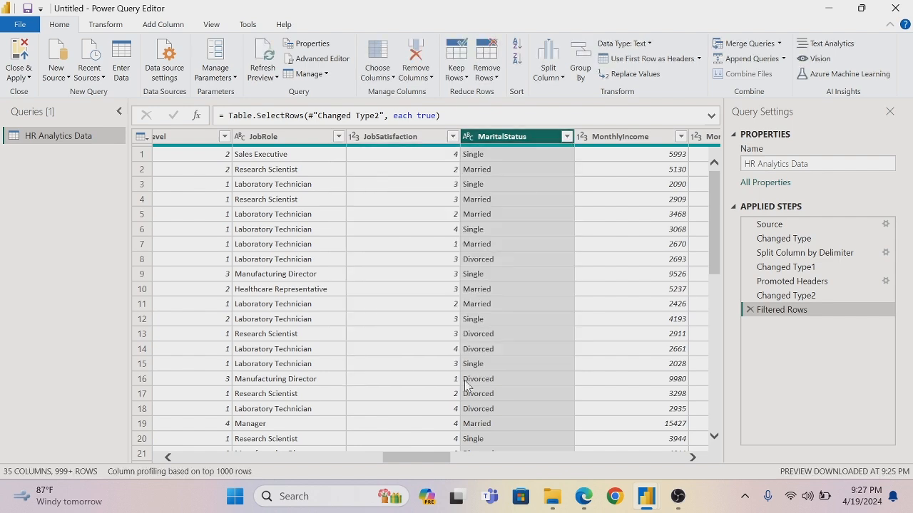
Step: Start a new conditional column for the HR Analytics Data query and name it Age Range
drag(397, 462, 2, 371)
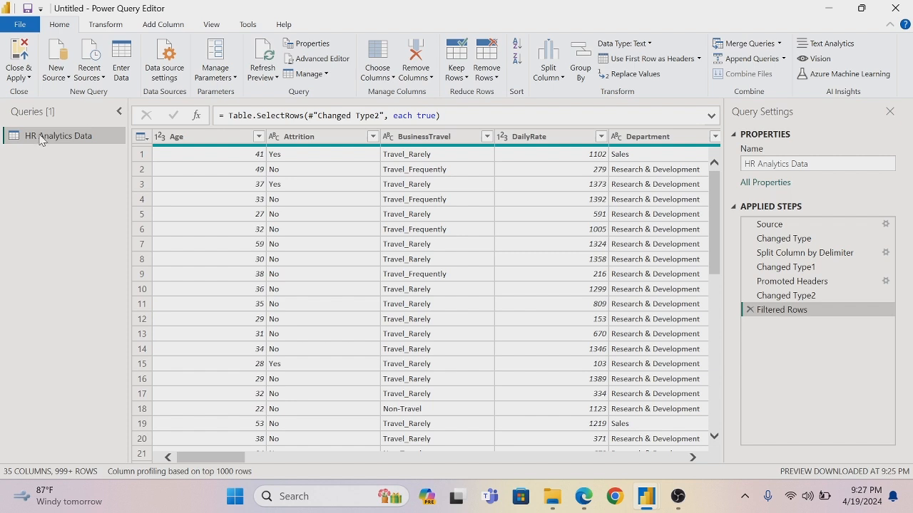
click(157, 29)
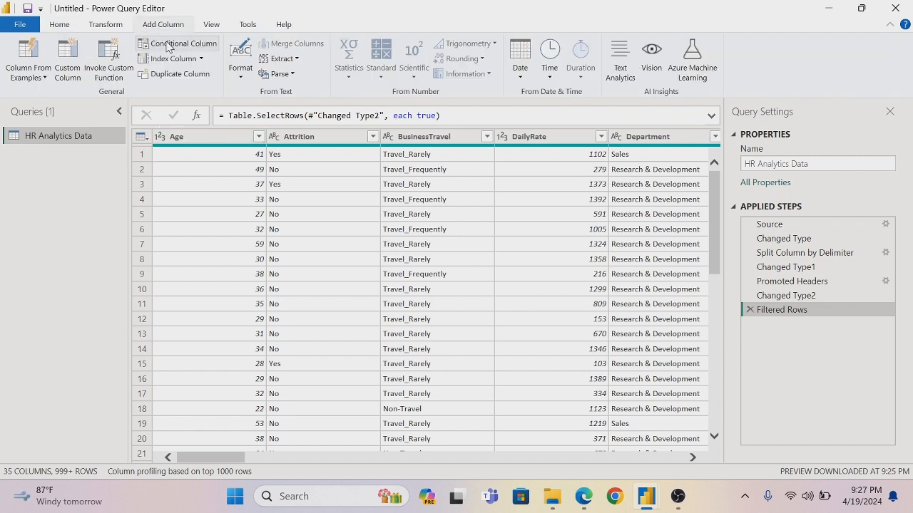
click(168, 45)
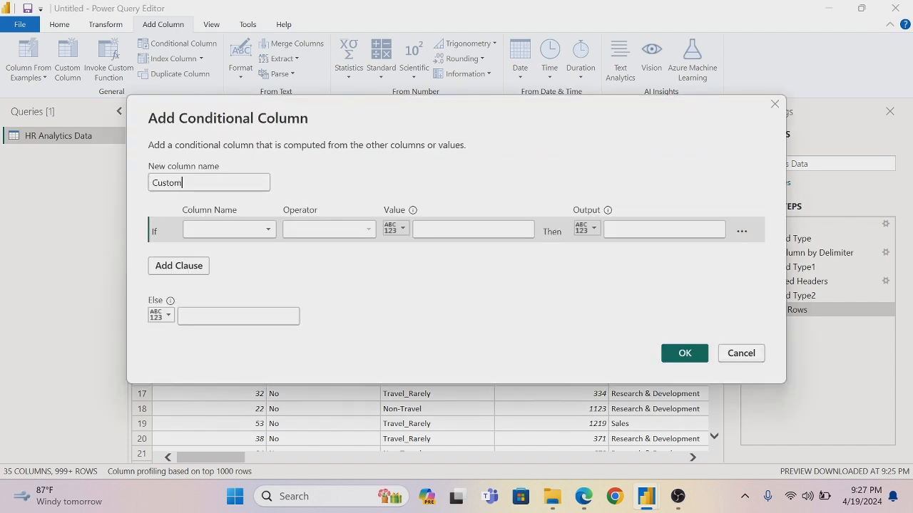
key(BackSpace)
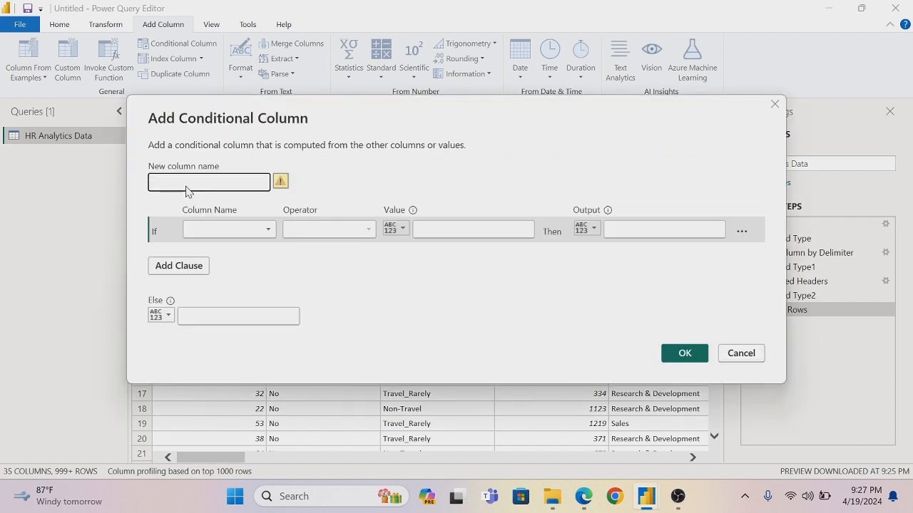
text(Age Range)
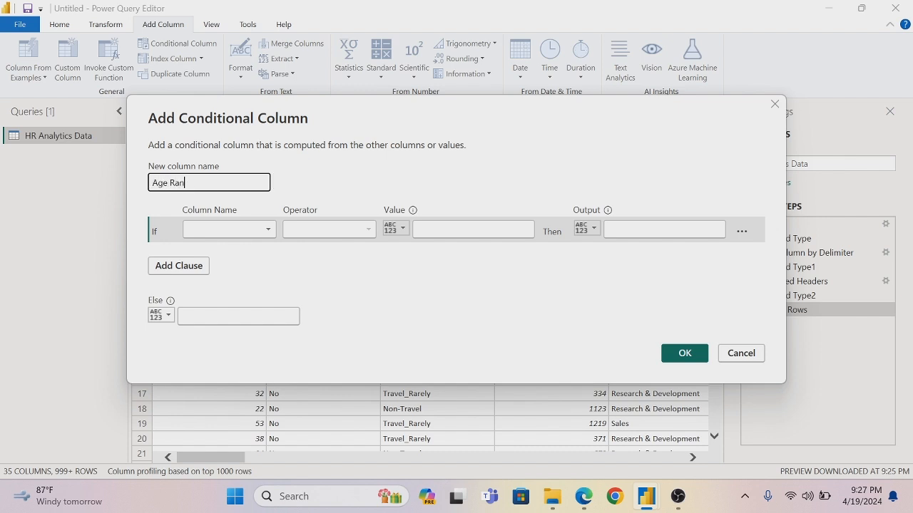
Step: Define the first condition so that Age less than or equal to 25 outputs Youth
click(265, 230)
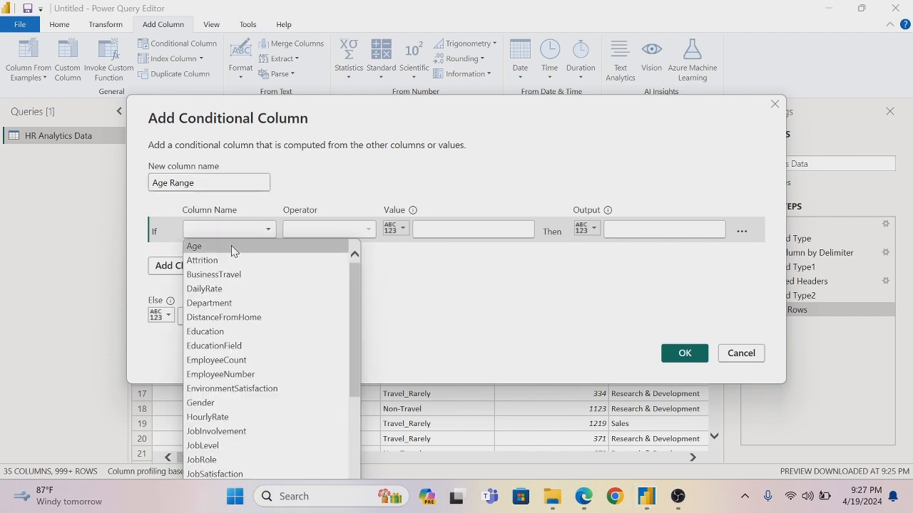
click(235, 247)
click(372, 234)
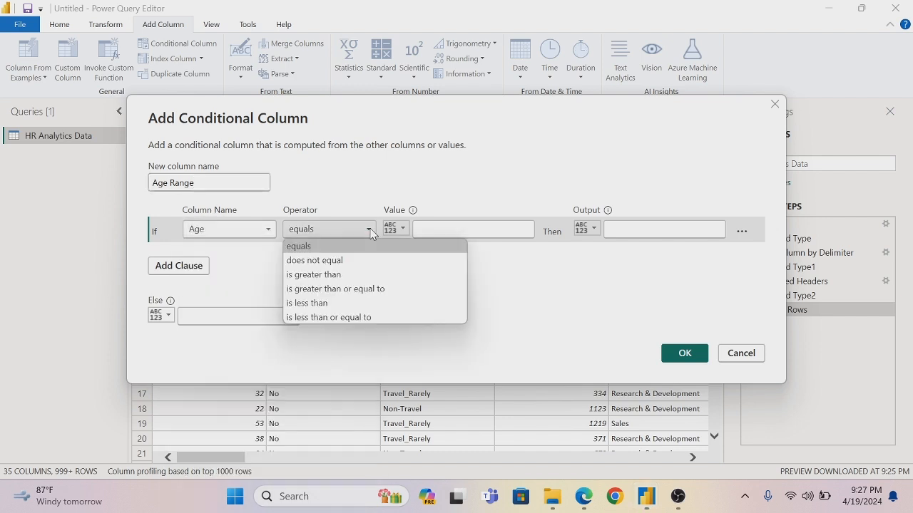
click(359, 317)
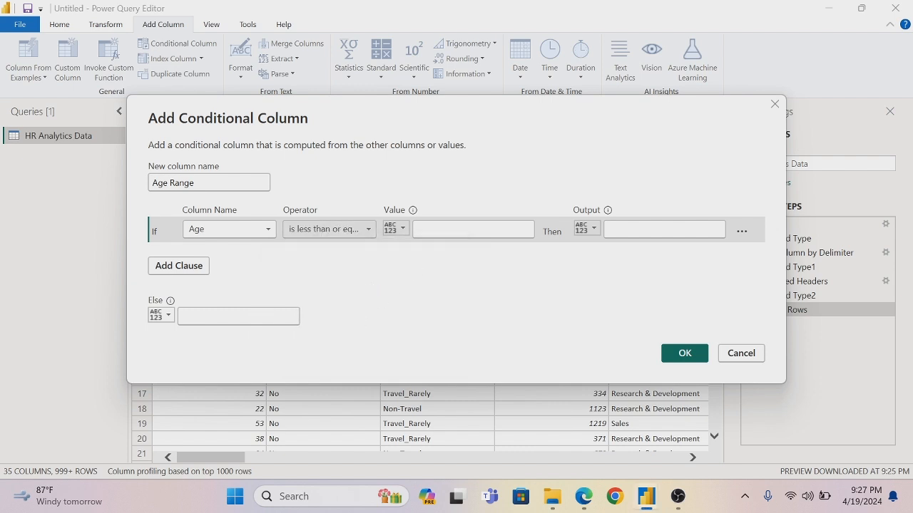
click(451, 230)
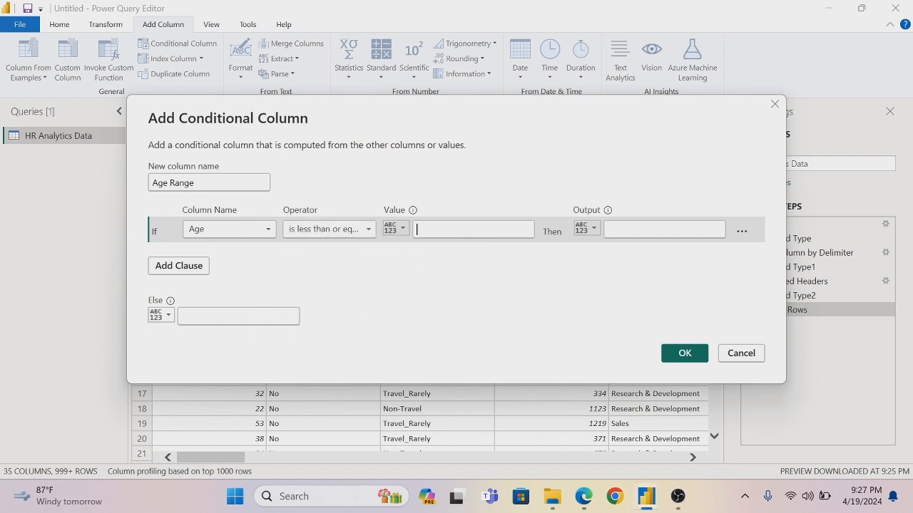
text(25)
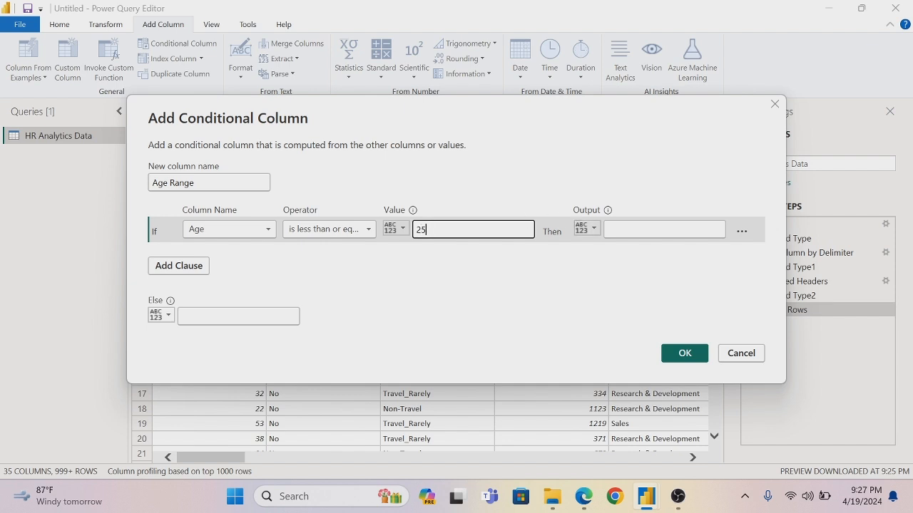
click(612, 228)
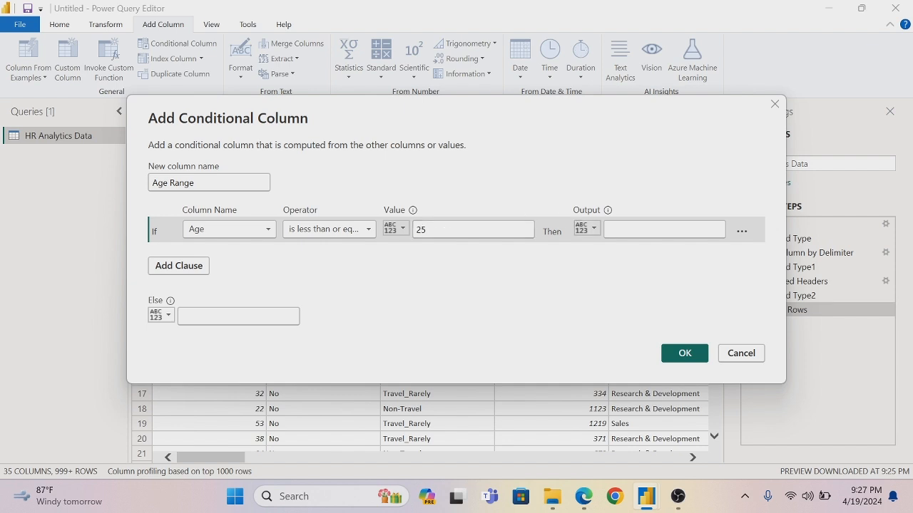
text(Y)
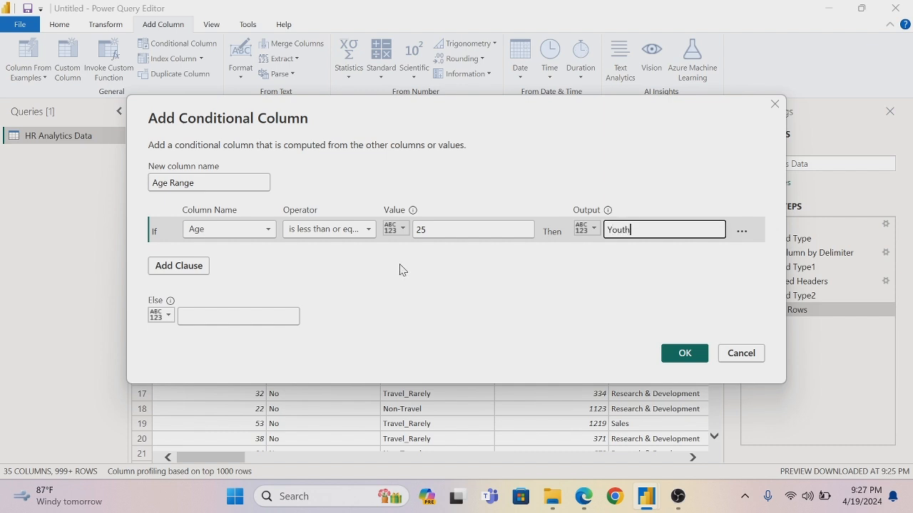
text(outh)
Step: Add a second clause so that Age less than or equal to 35 outputs Young Adult
click(187, 265)
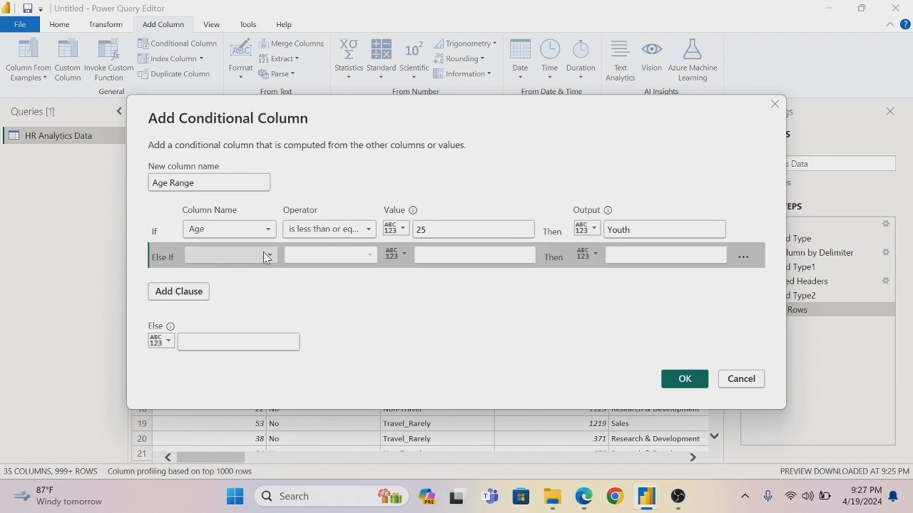
click(268, 256)
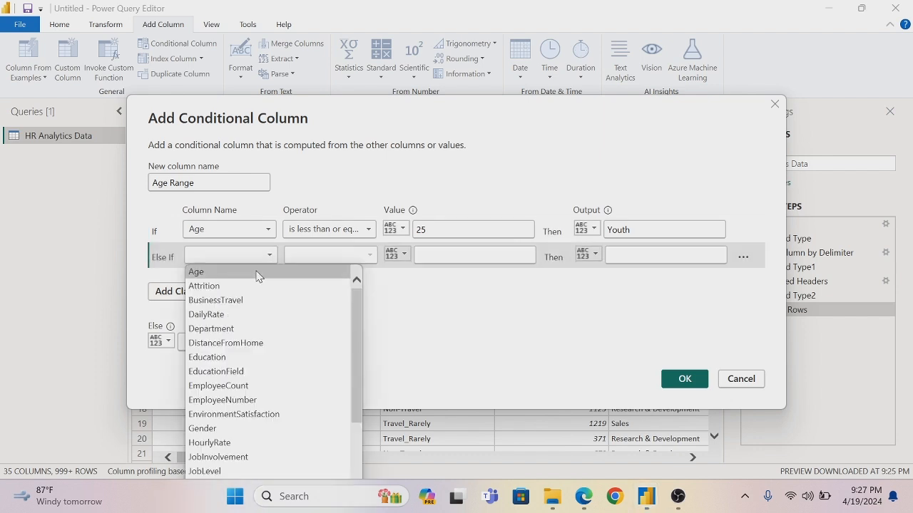
click(258, 274)
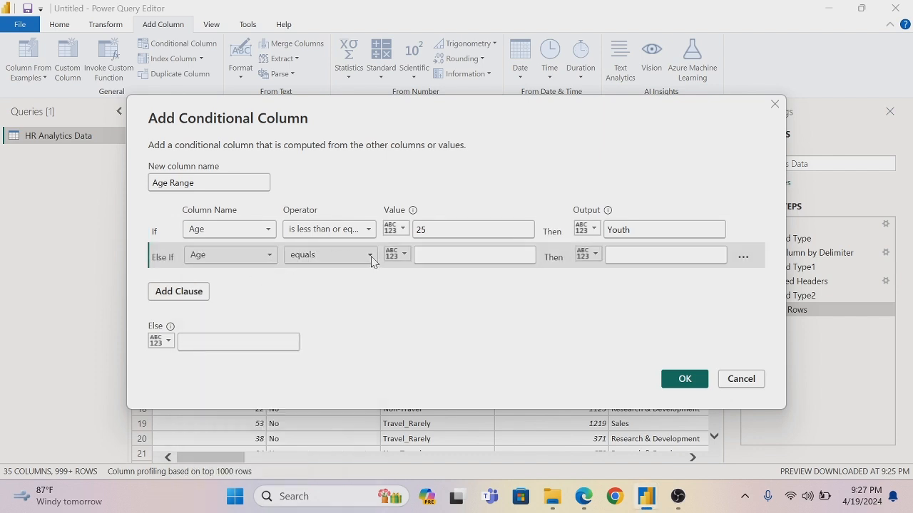
click(369, 262)
click(365, 344)
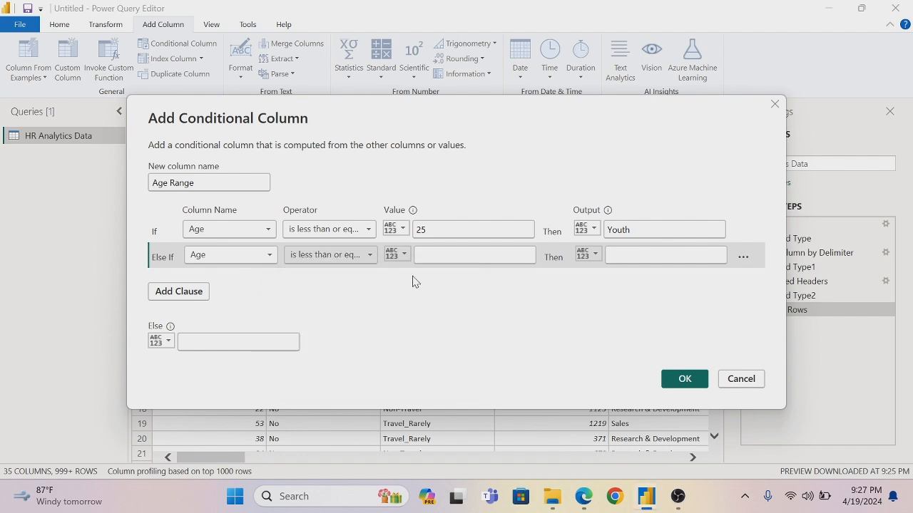
click(427, 255)
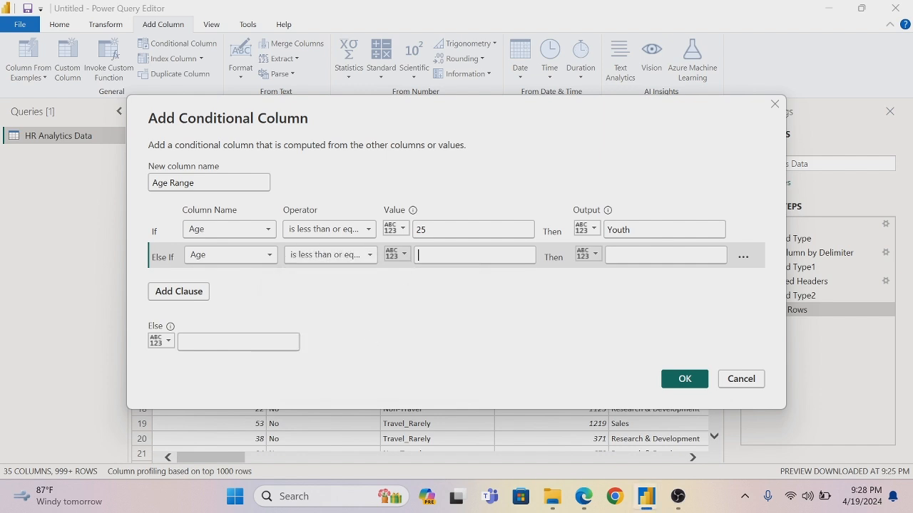
text(35)
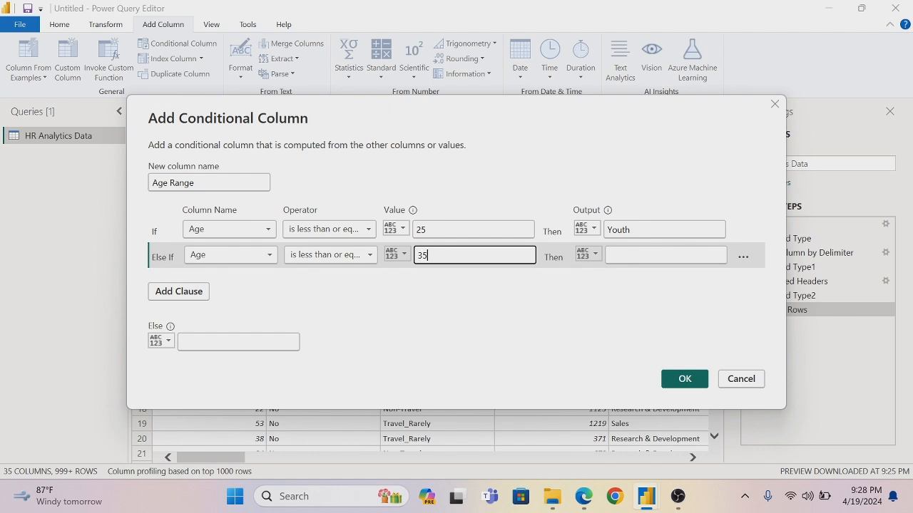
click(625, 255)
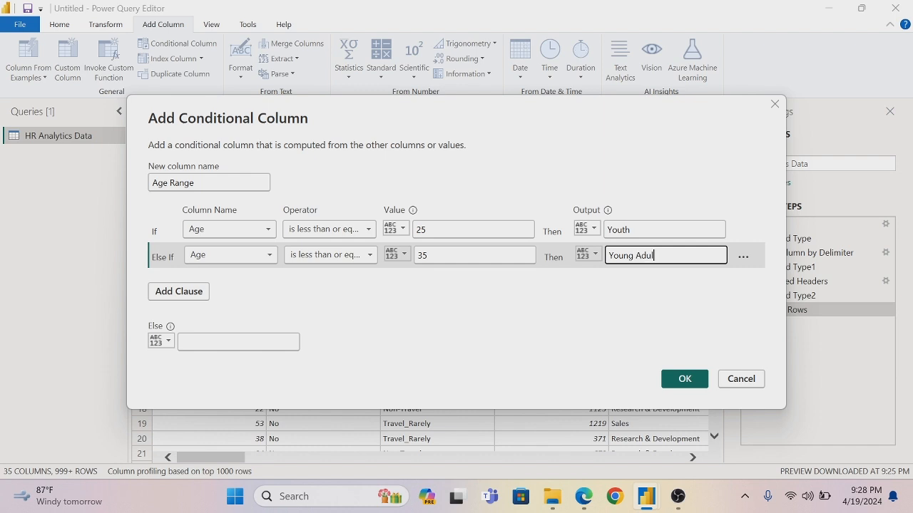
Step: Add a third clause so that Age less than or equal to 45 outputs Adults
click(187, 292)
click(269, 280)
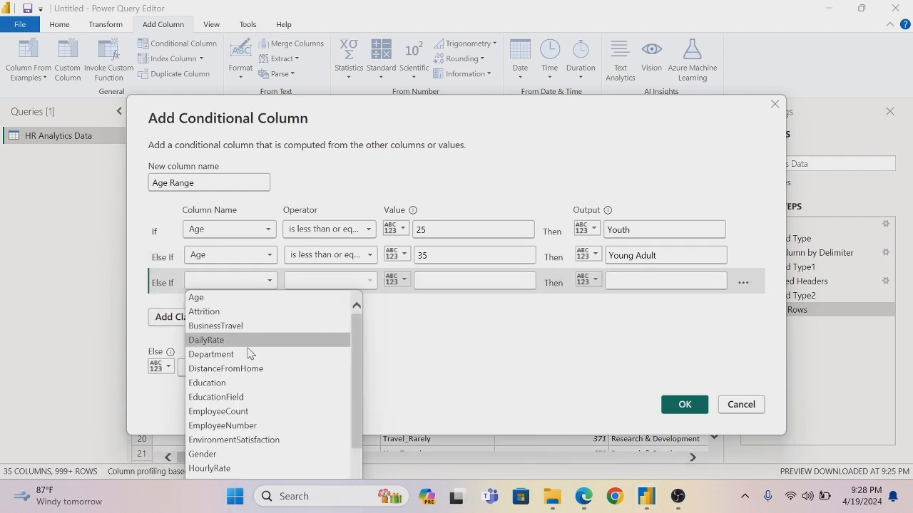
click(229, 300)
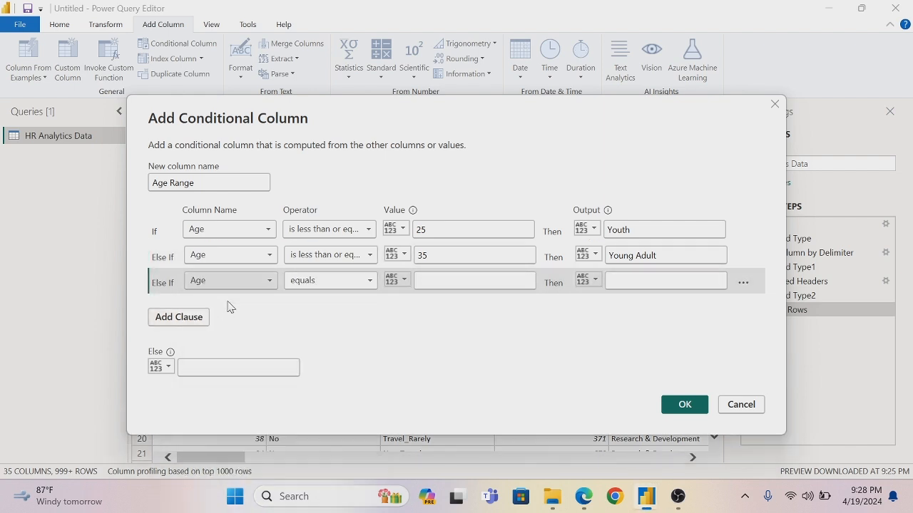
click(370, 282)
click(356, 369)
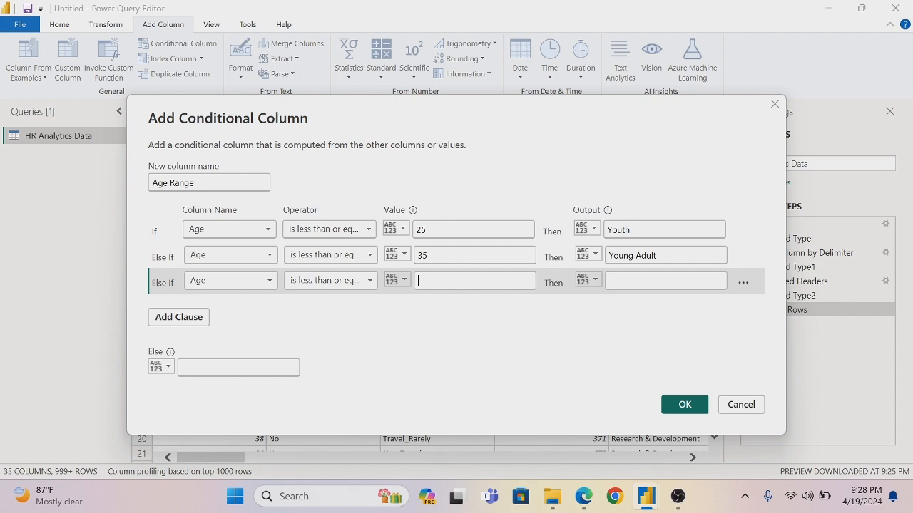
click(474, 281)
text(45)
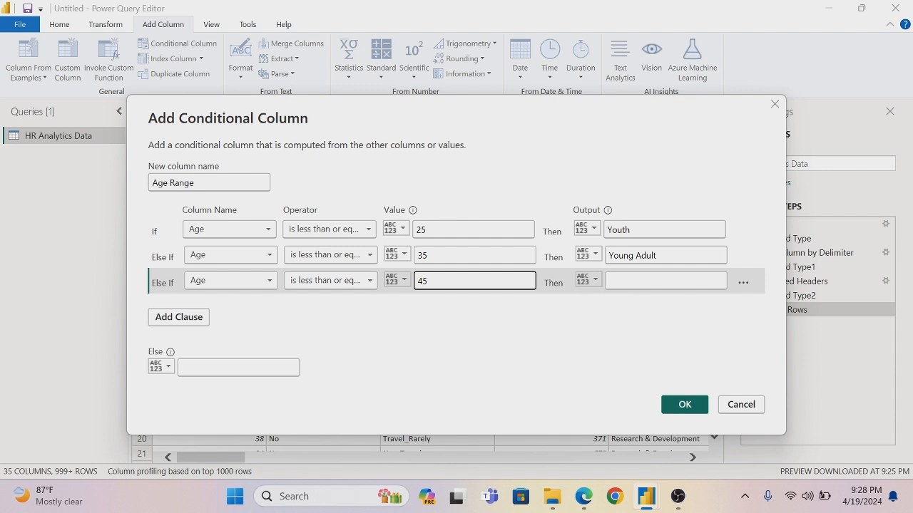
click(656, 281)
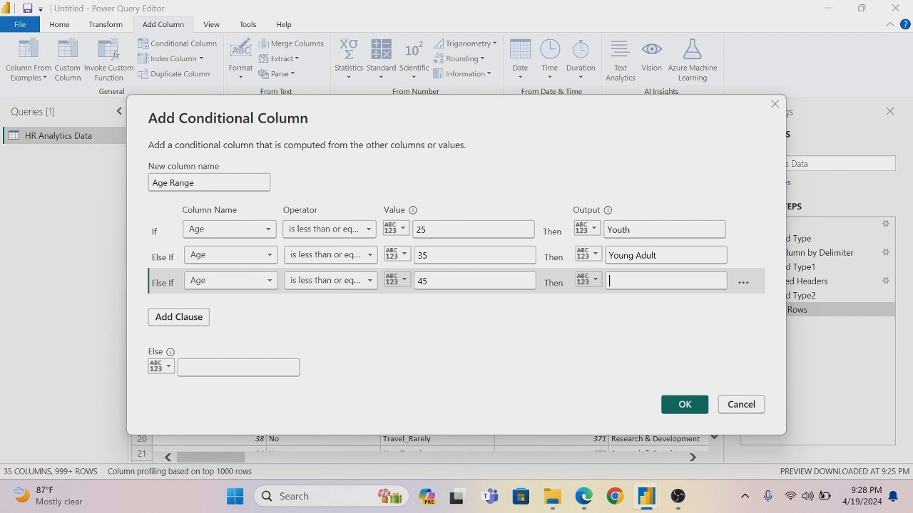
text(A)
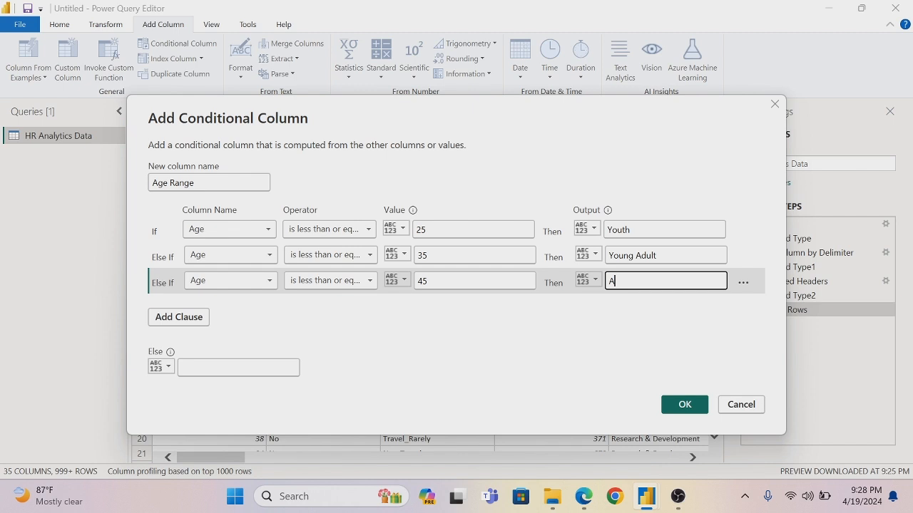
text(dults)
Step: Set the Else output to Elderly and create the Age Range conditional column
click(252, 365)
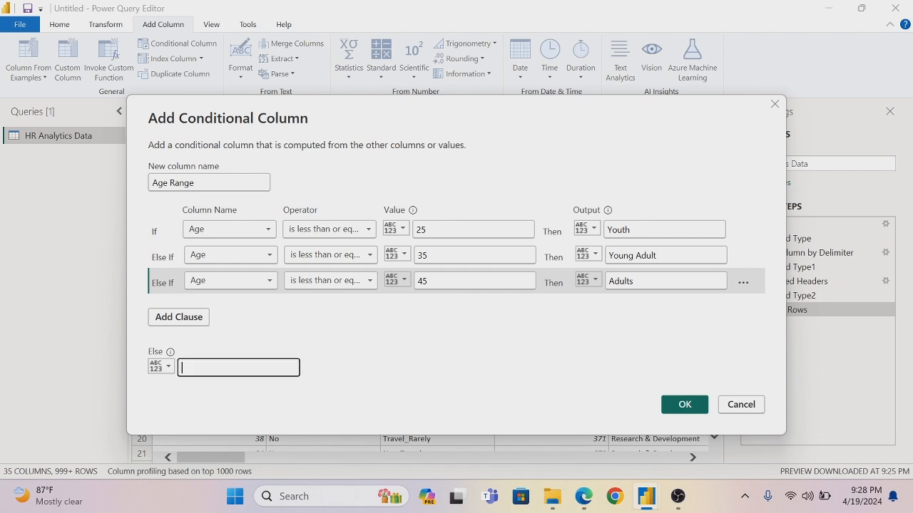
text(Elderly)
click(670, 408)
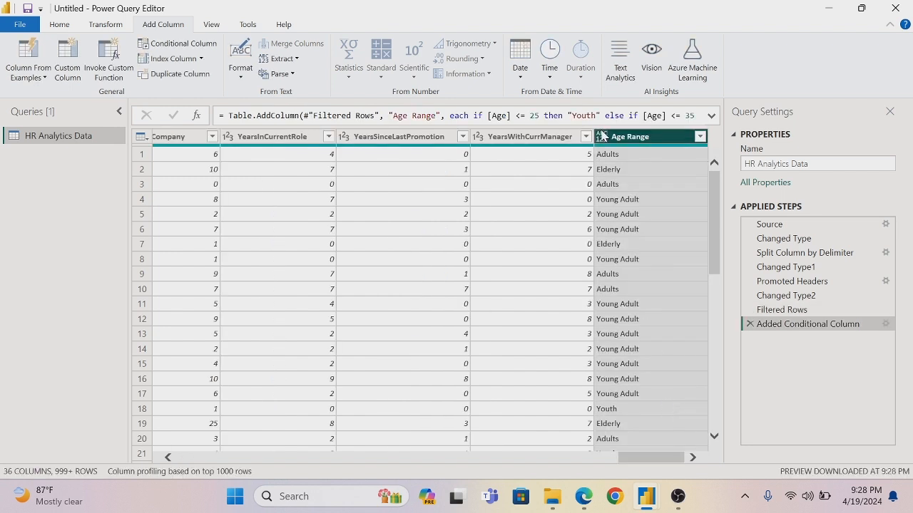
Step: Load the full list of Age Range filter values, keep all of them selected, and set the column's data type to Text
click(700, 137)
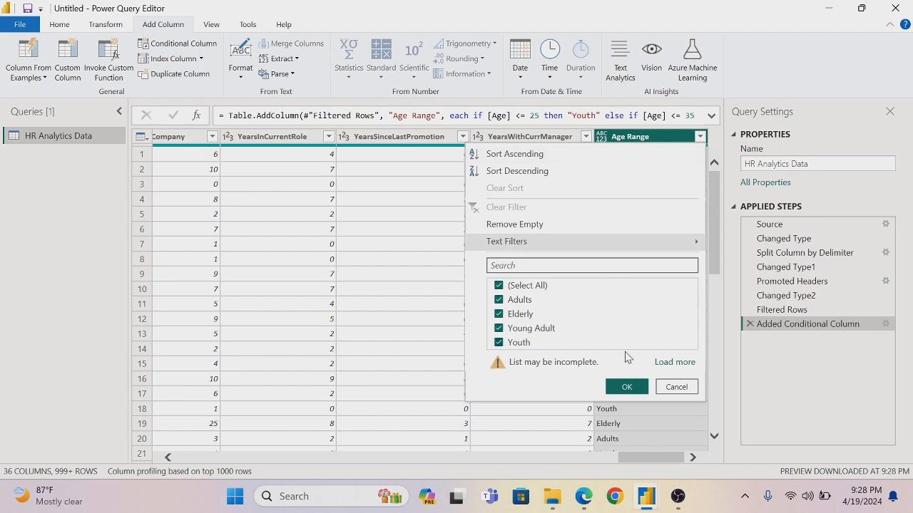
click(666, 363)
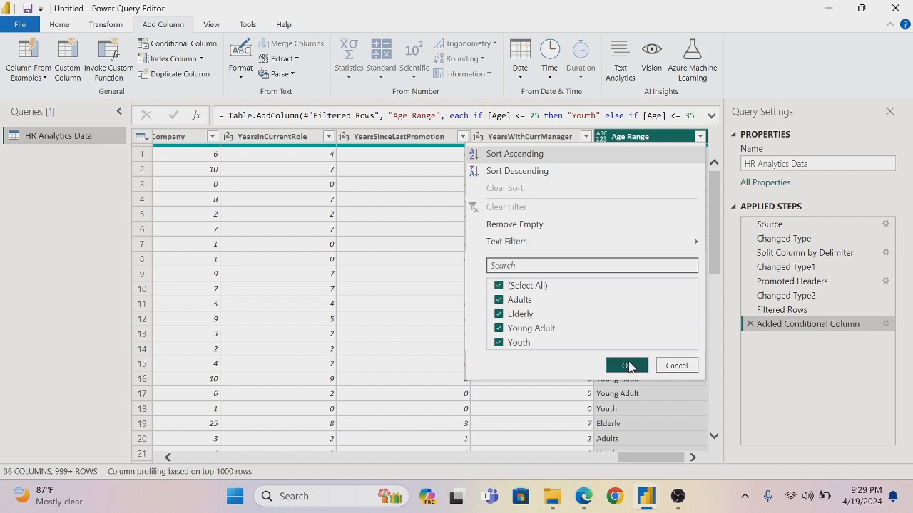
click(628, 365)
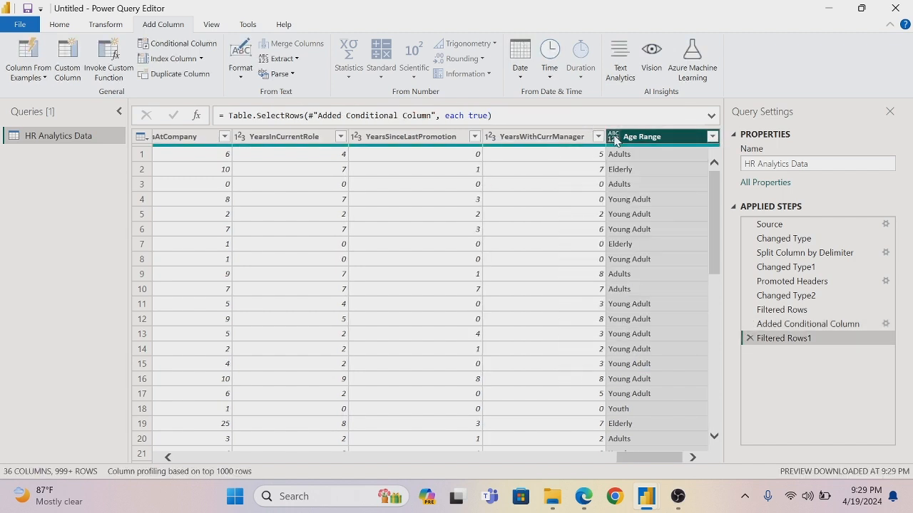
click(615, 140)
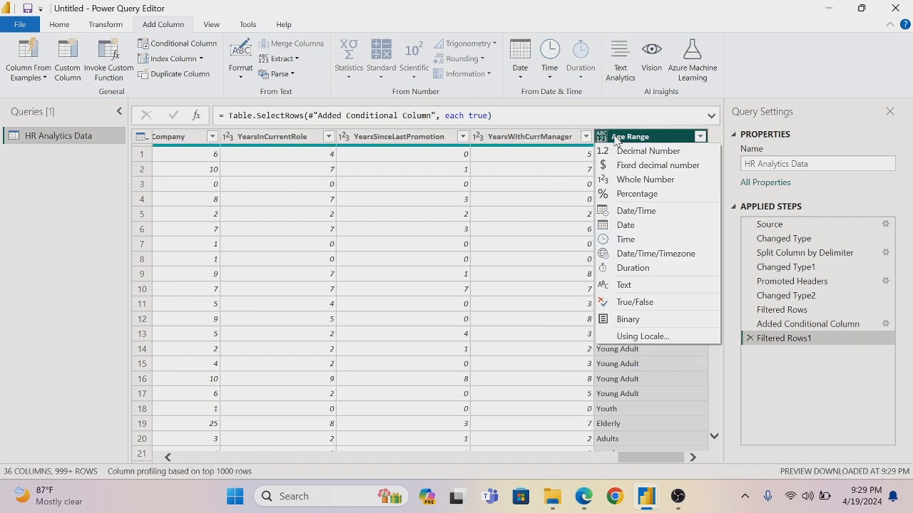
click(628, 289)
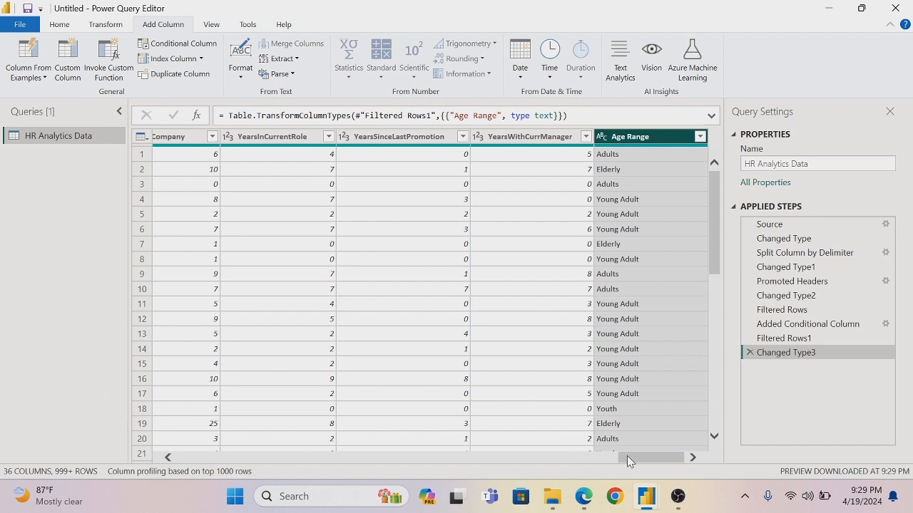
Step: Duplicate the Attrition column and rename the copy Attrition Count
drag(626, 456, 186, 457)
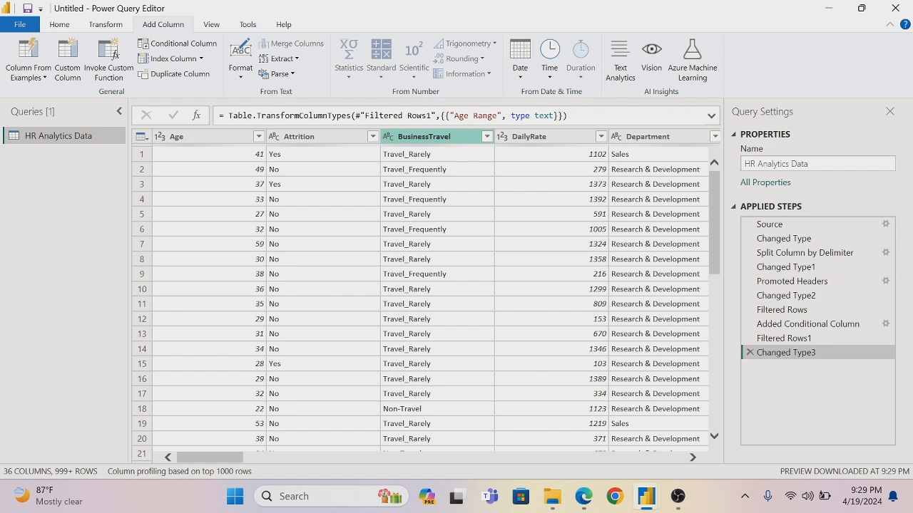
right_click(323, 140)
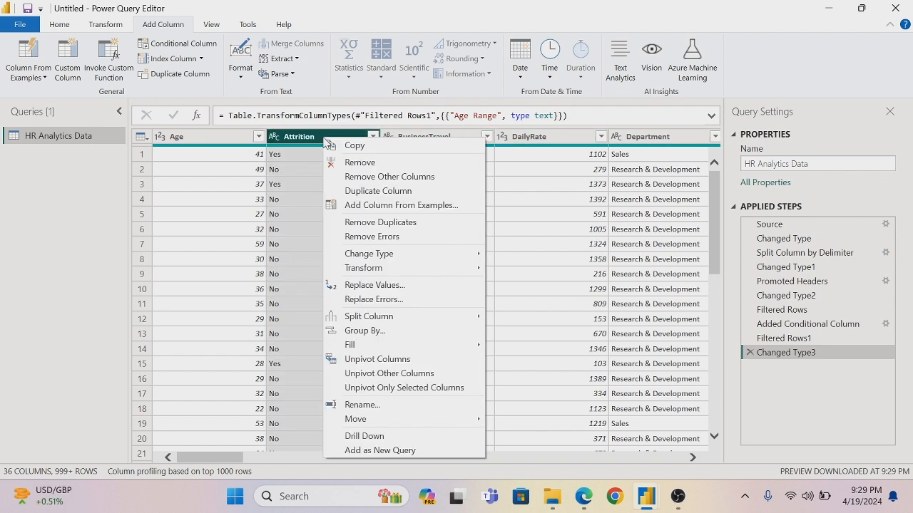
click(375, 192)
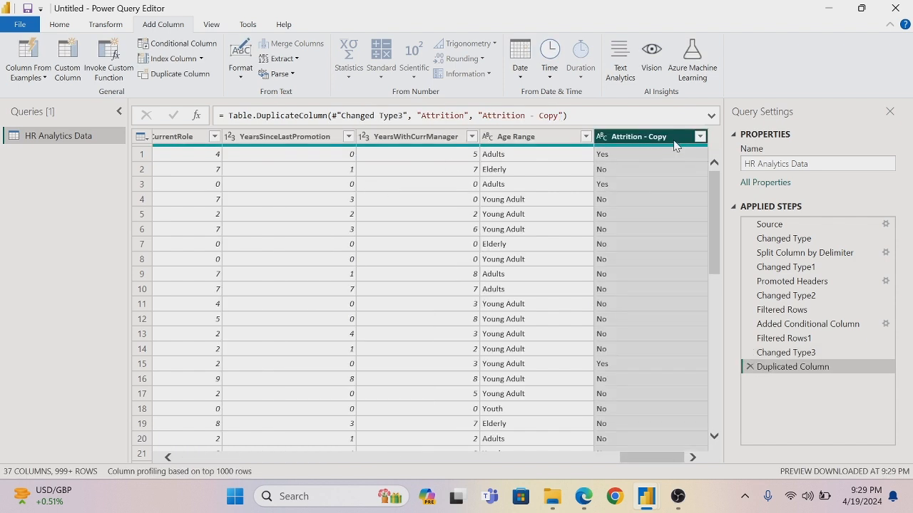
double_click(674, 142)
key(BackSpace)
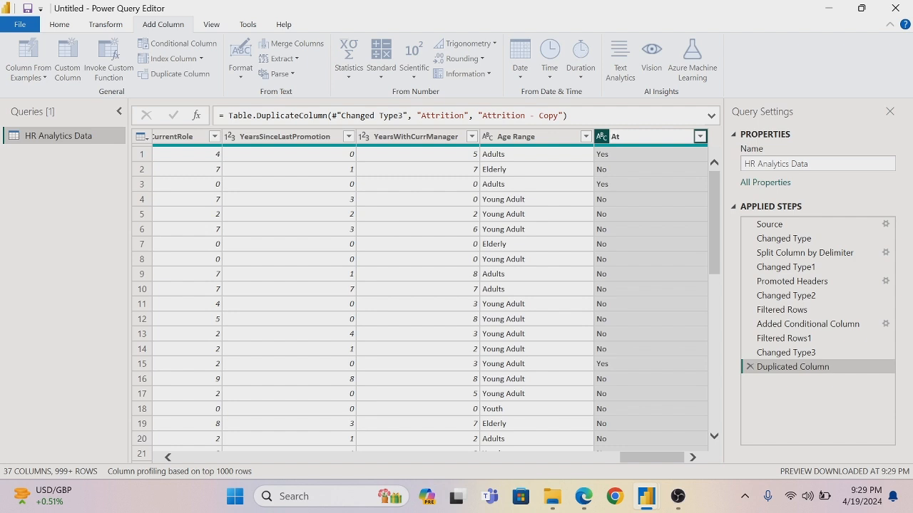
text(Attrition Count)
key(Return)
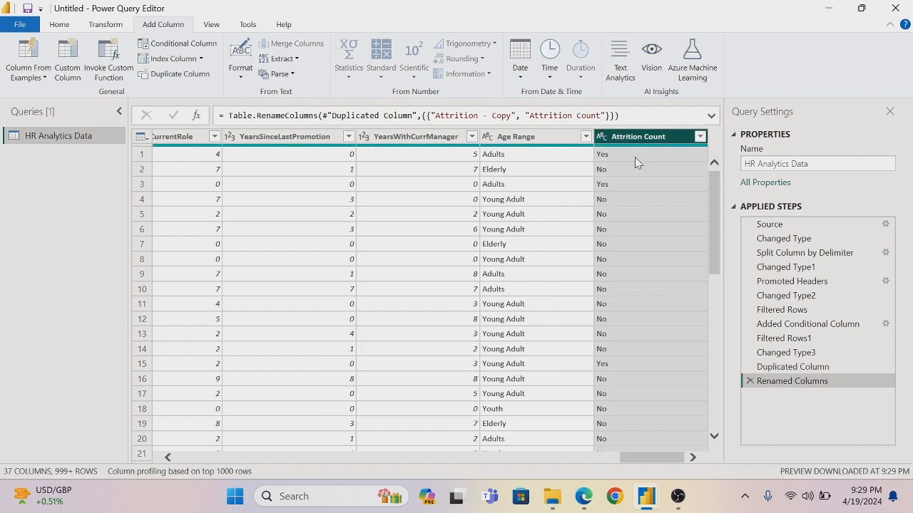
Step: Replace the value Yes with 1 in the Attrition Count column
right_click(635, 159)
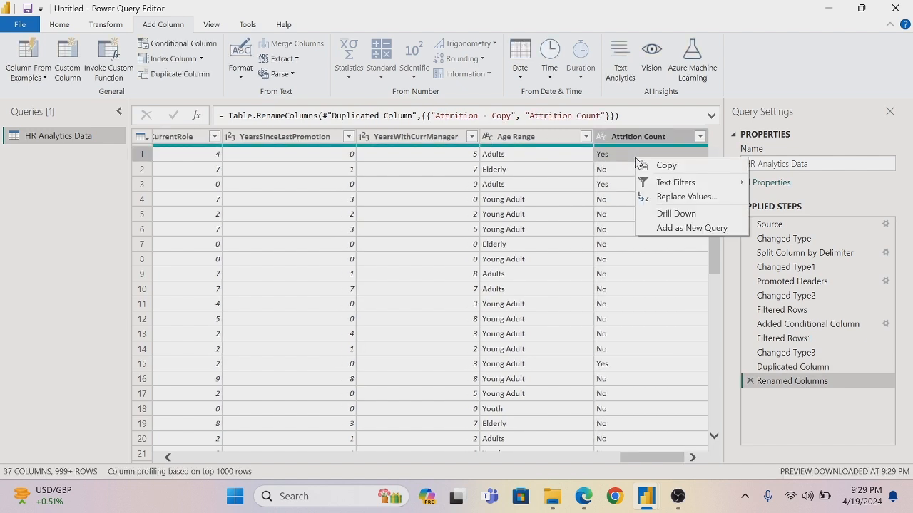
click(667, 197)
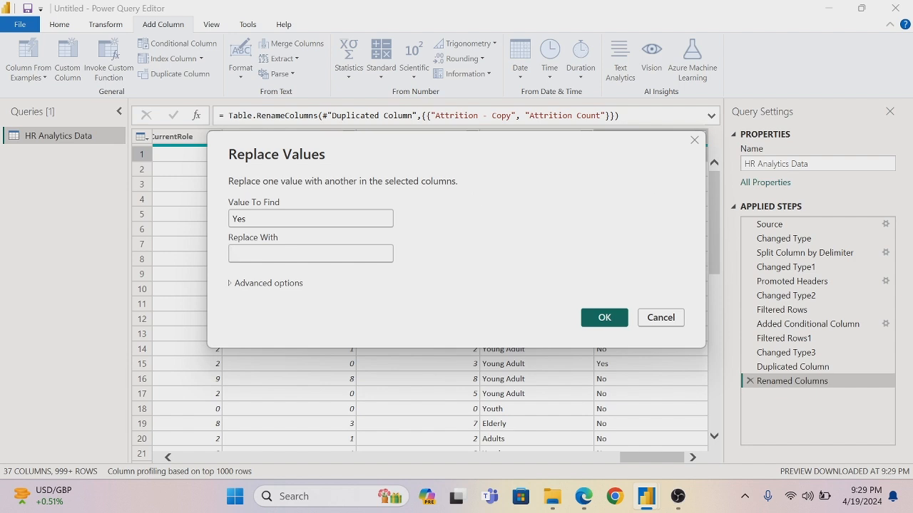
text(1)
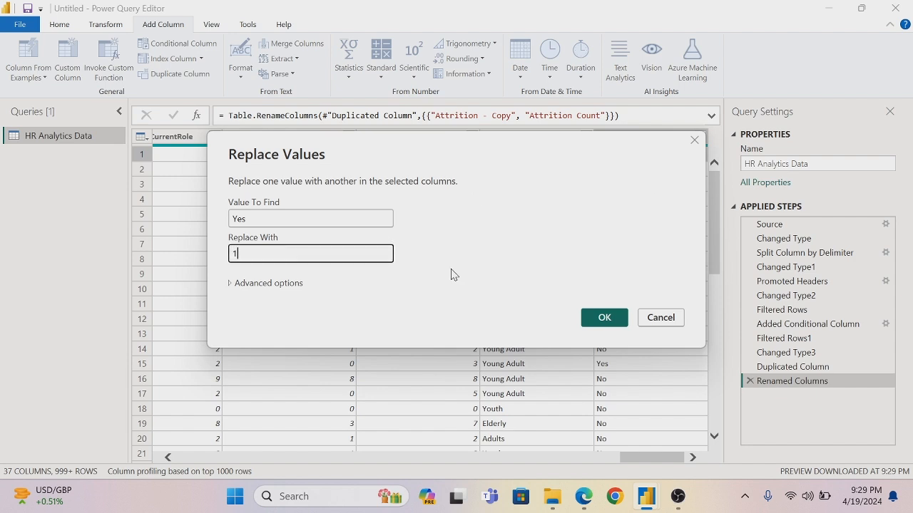
click(605, 317)
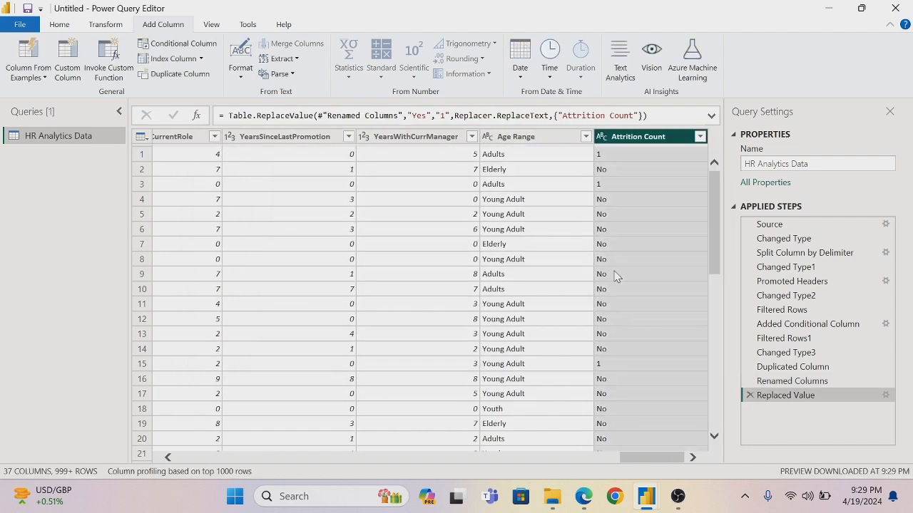
Step: Replace the value No with 0 in the Attrition Count column and set its data type to Whole Number
right_click(607, 169)
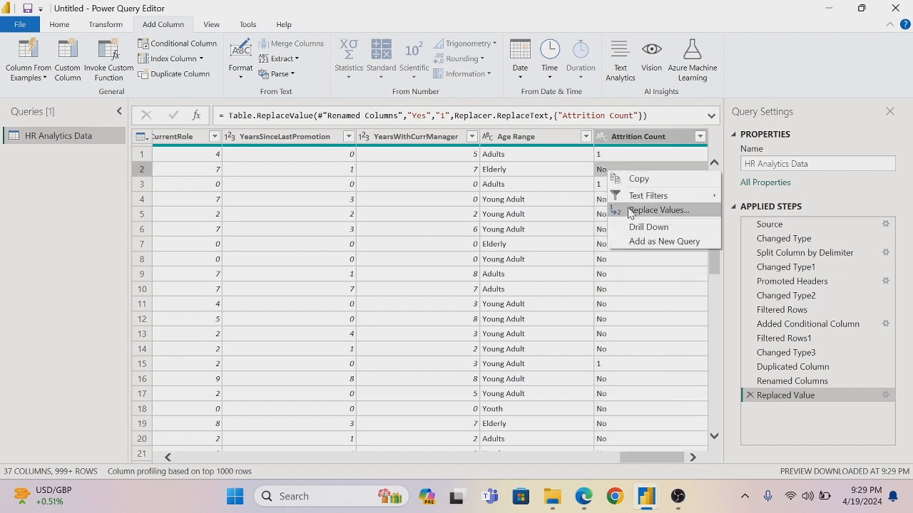
click(631, 211)
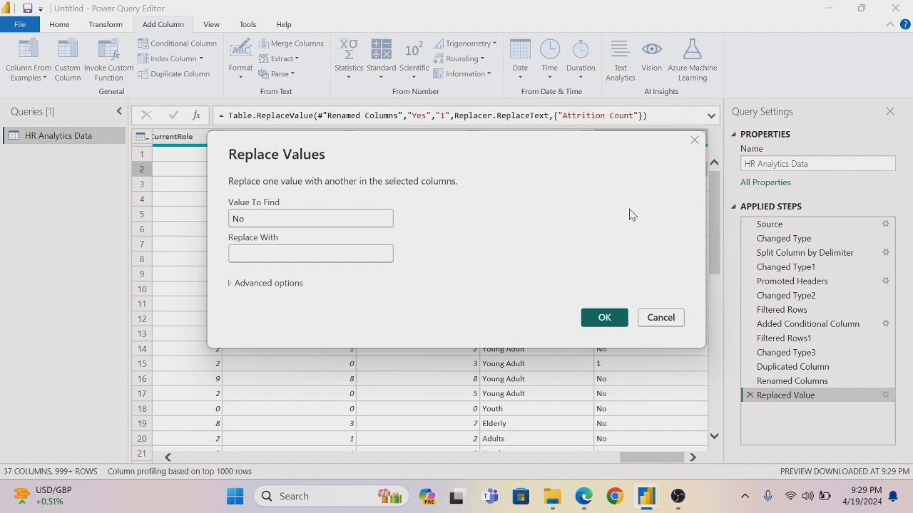
text(0)
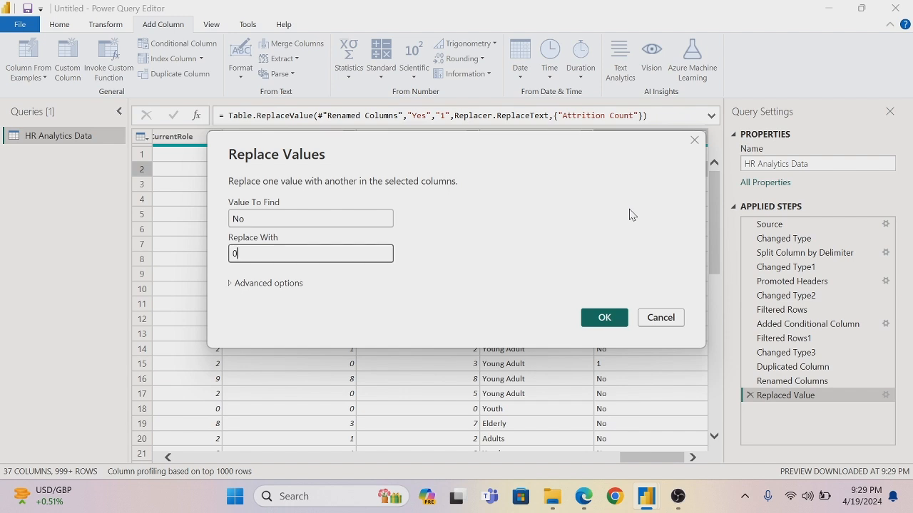
click(604, 319)
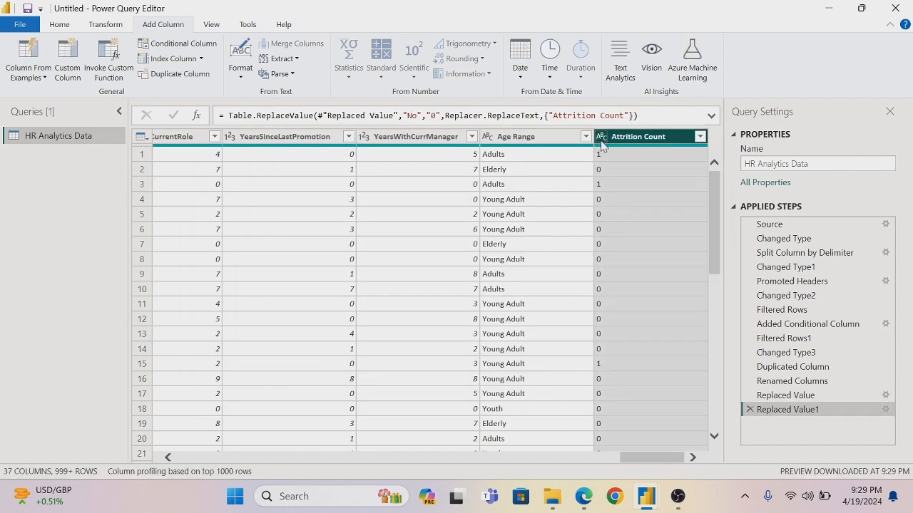
click(602, 138)
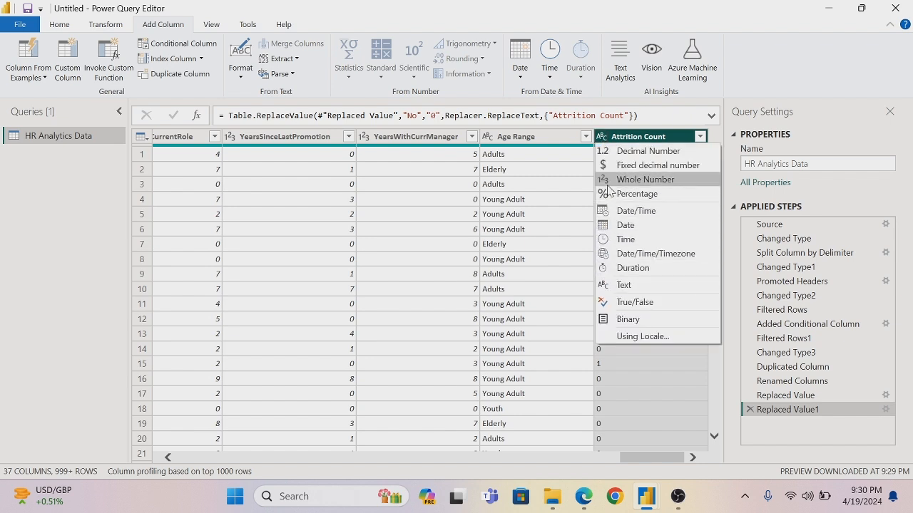
click(603, 180)
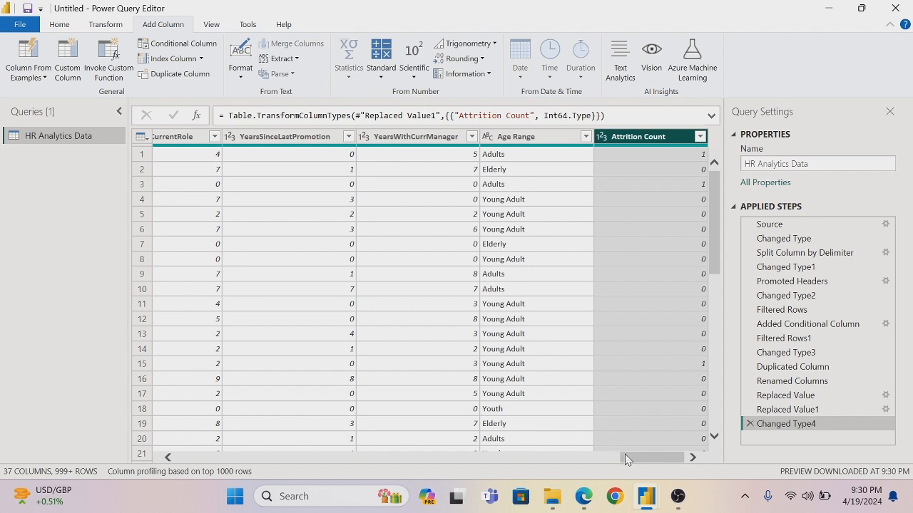
Step: Replace Travel_Rarely with Travel Rarely in the BusinessTravel column
drag(624, 454, 122, 385)
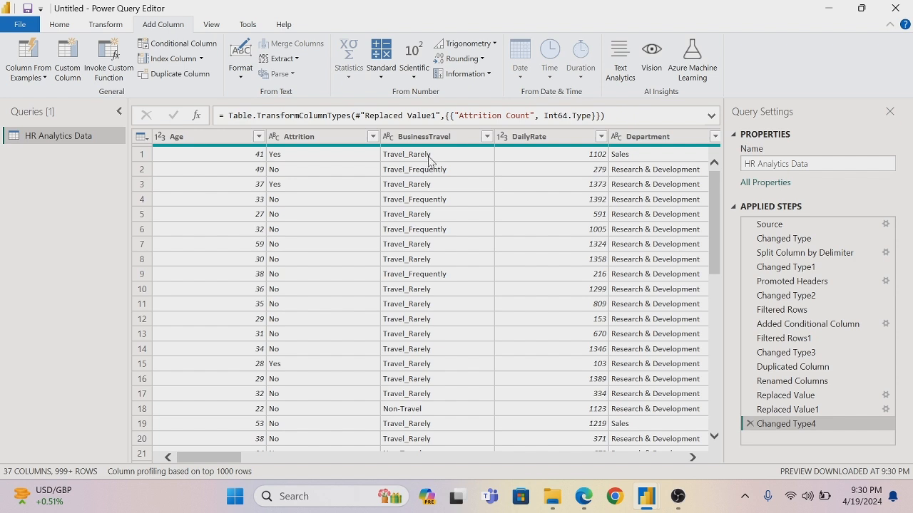
right_click(412, 158)
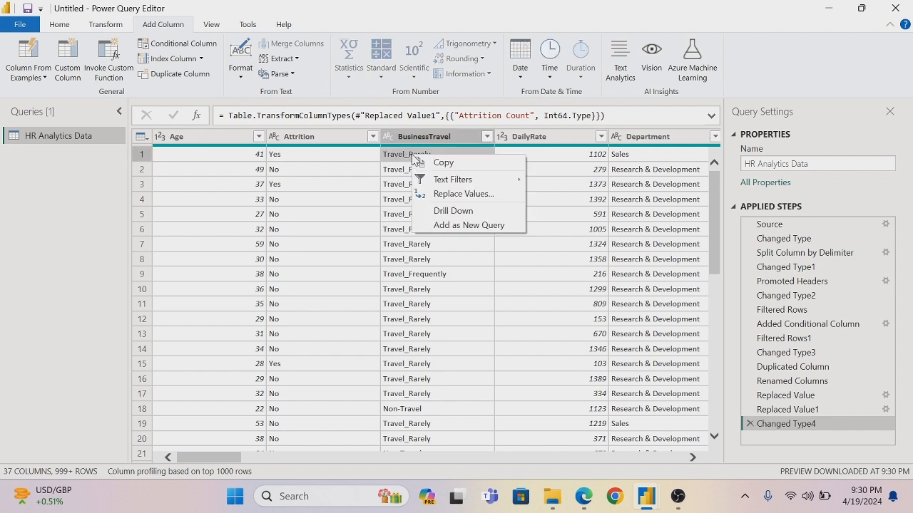
click(443, 199)
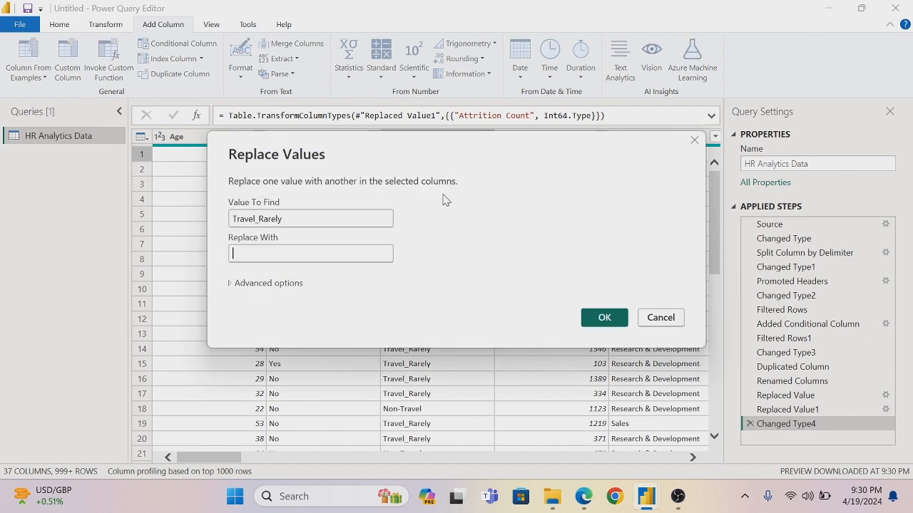
text(Travel-)
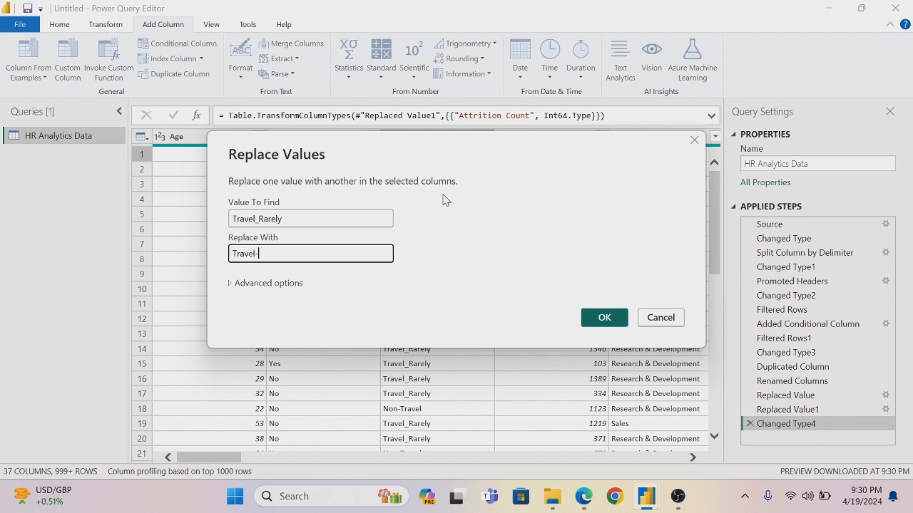
key(BackSpace)
text(Rarely)
click(597, 319)
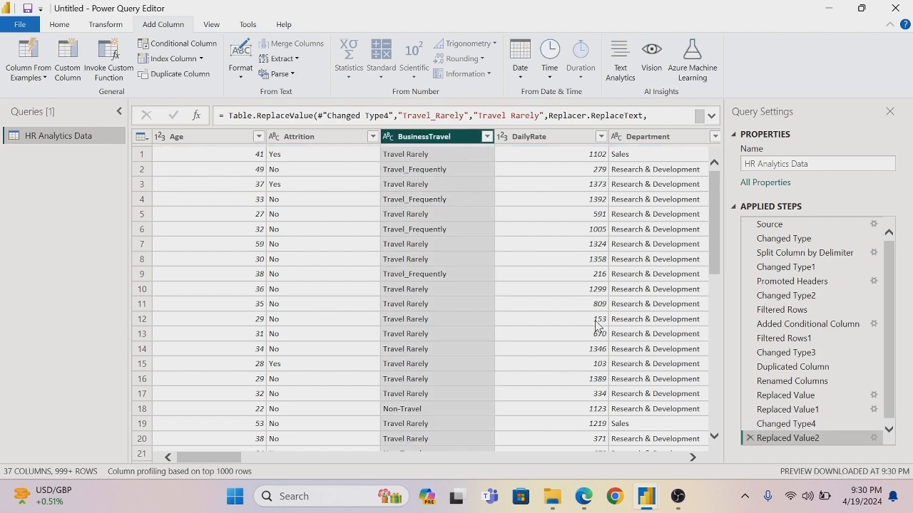
Step: Replace Travel_Frequently with Travel Frequently in the BusinessTravel column
right_click(449, 171)
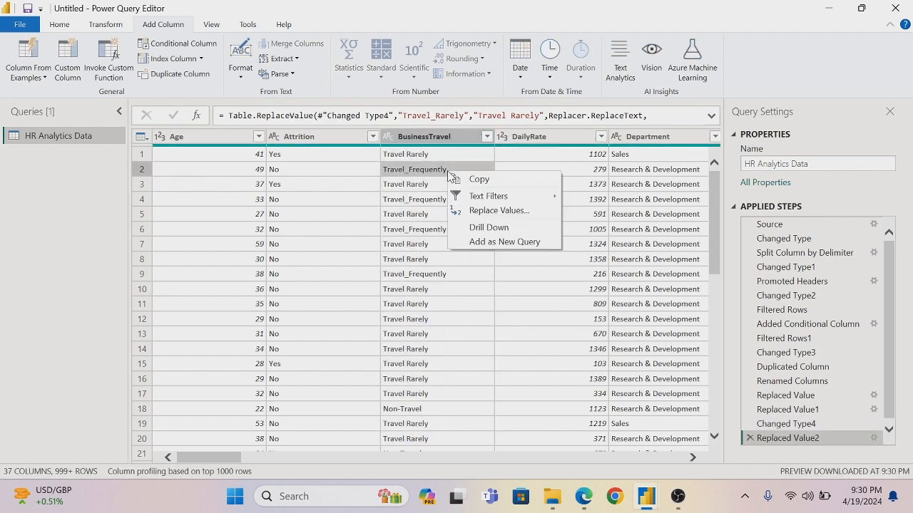
click(479, 211)
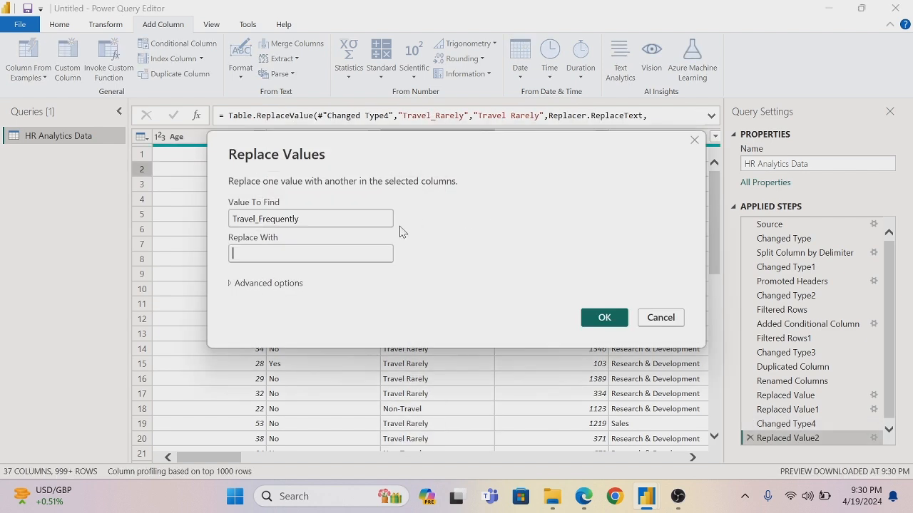
drag(300, 219, 235, 219)
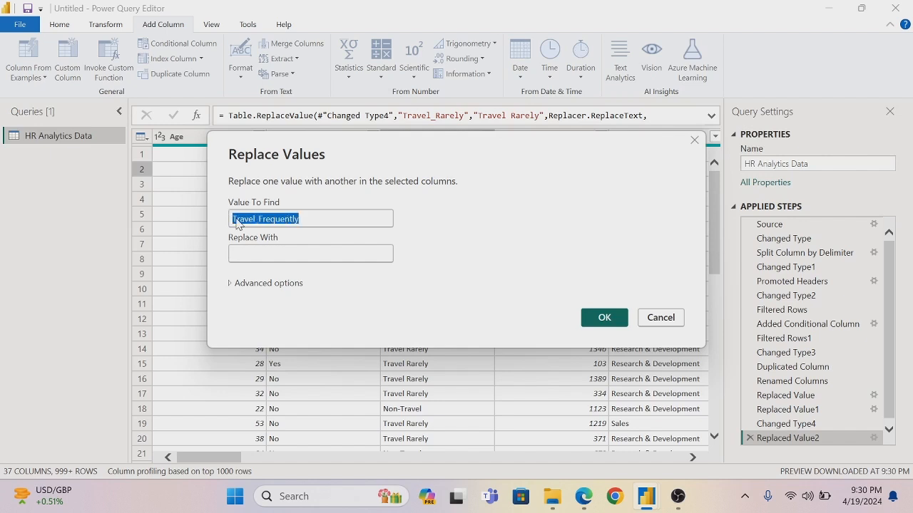
key(ctrl+c)
key(Tab)
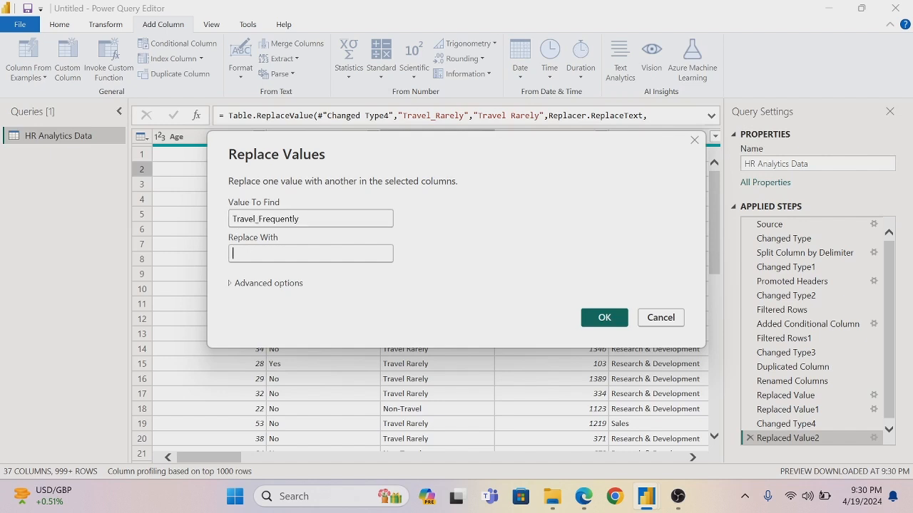
key(ctrl+v)
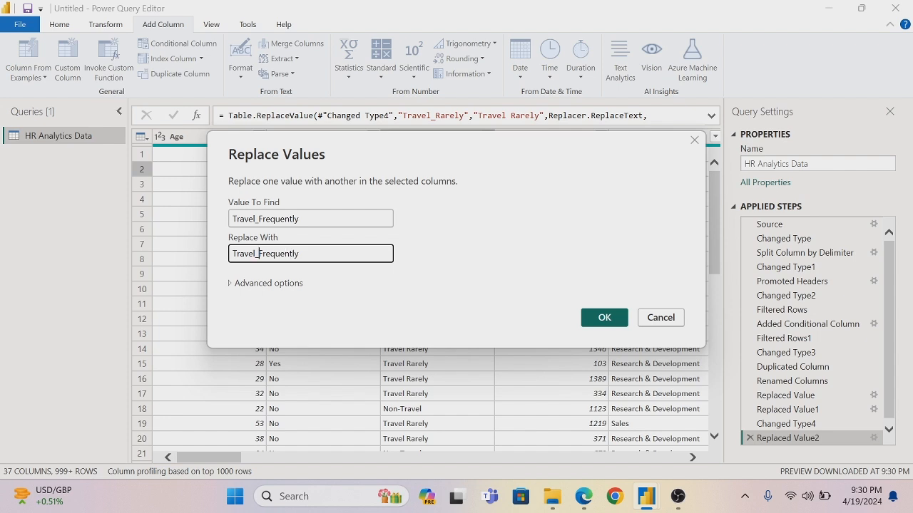
key(BackSpace)
click(604, 318)
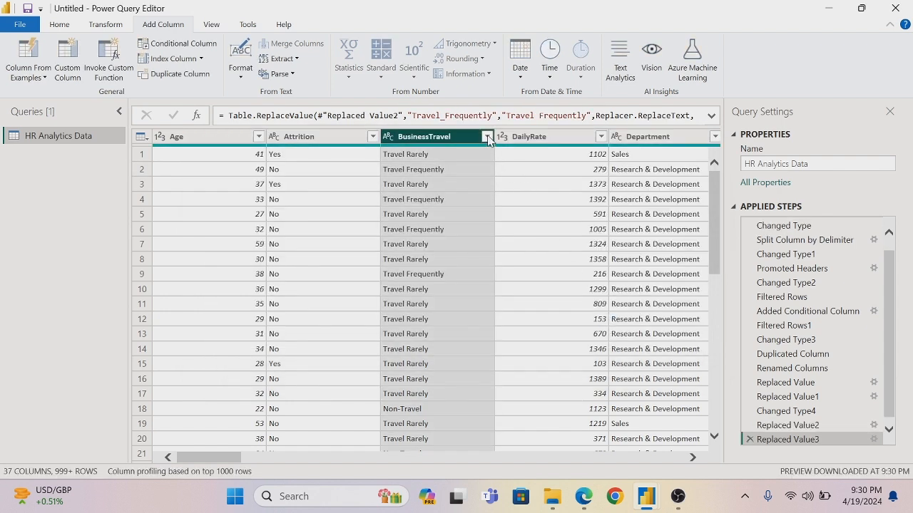
Step: Load the full list of BusinessTravel filter values and apply the filter with all of them selected
click(486, 136)
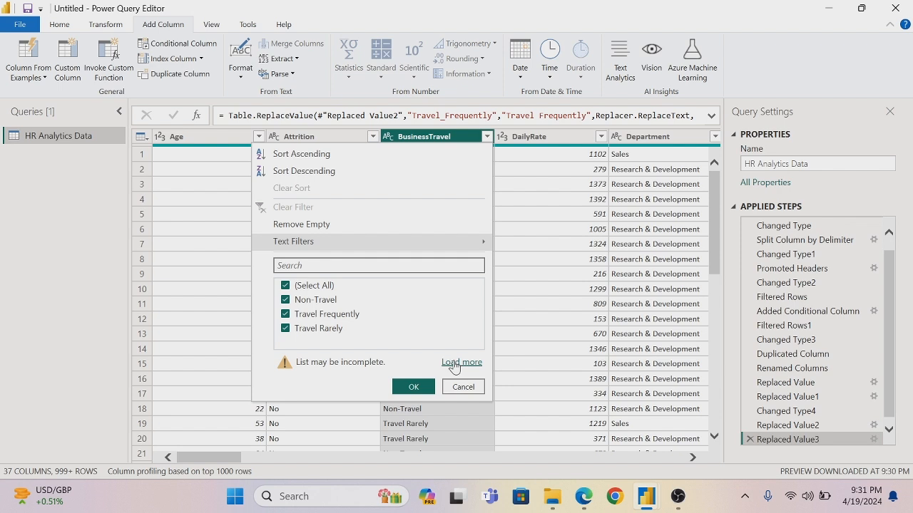
click(454, 363)
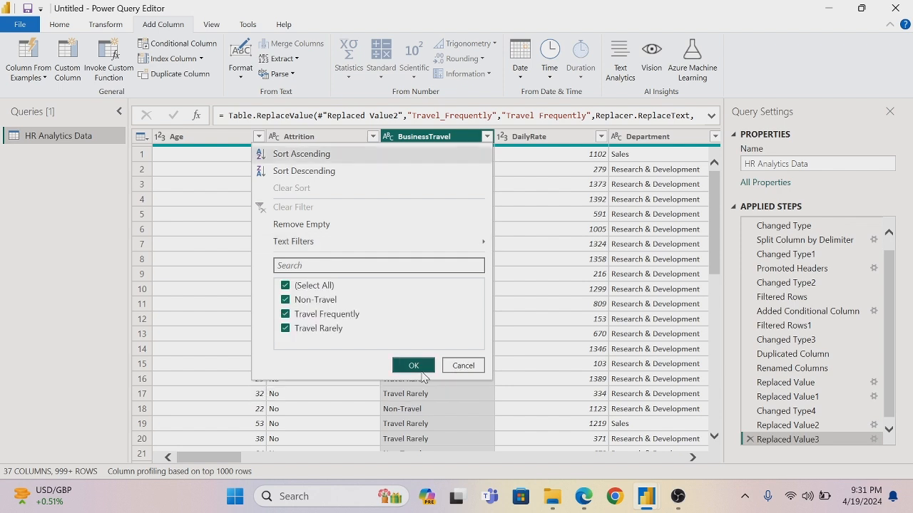
click(421, 368)
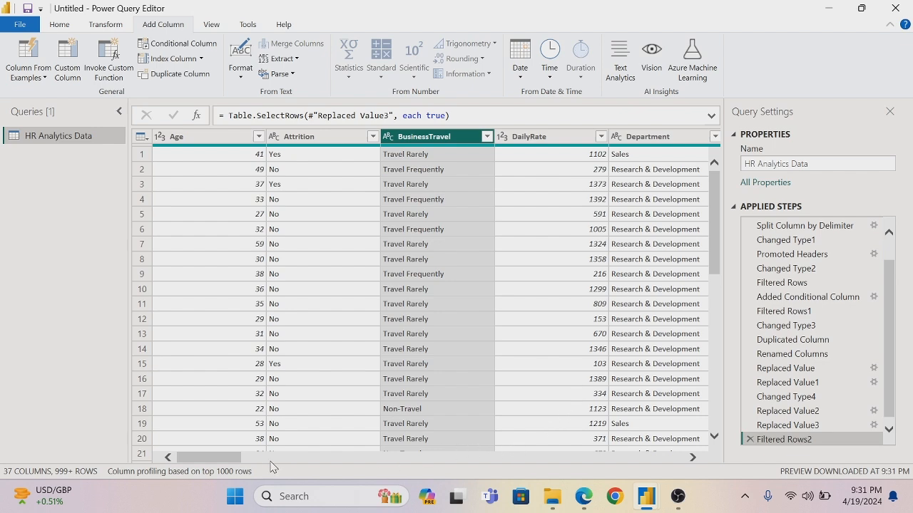
drag(238, 460, 262, 463)
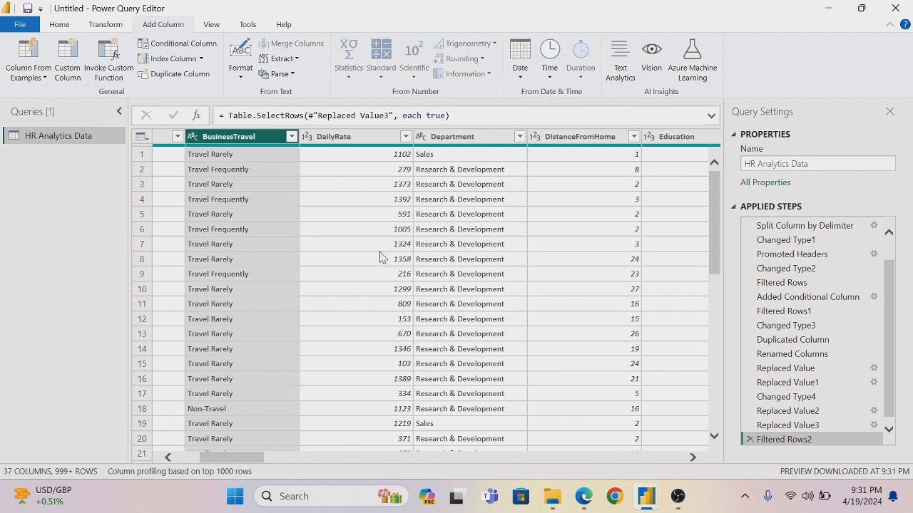
Step: Replace Research & Development with R&D in the Department column
right_click(467, 175)
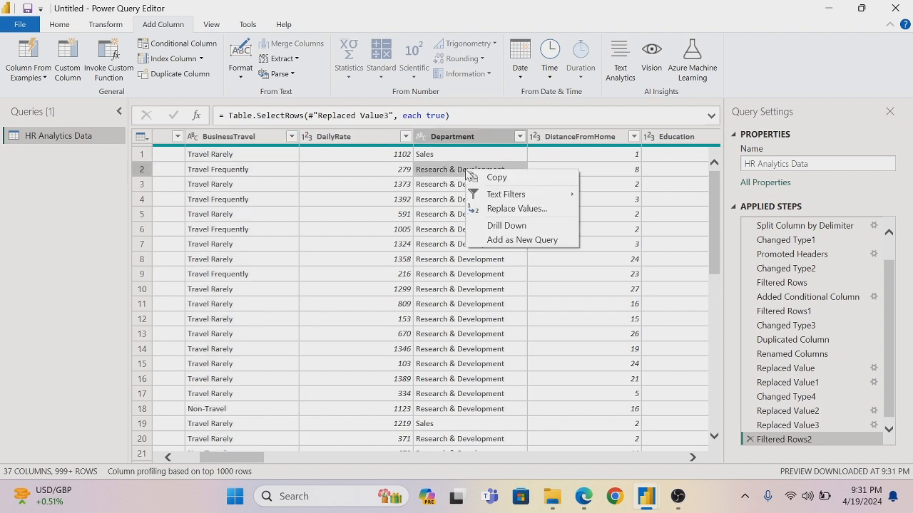
click(504, 209)
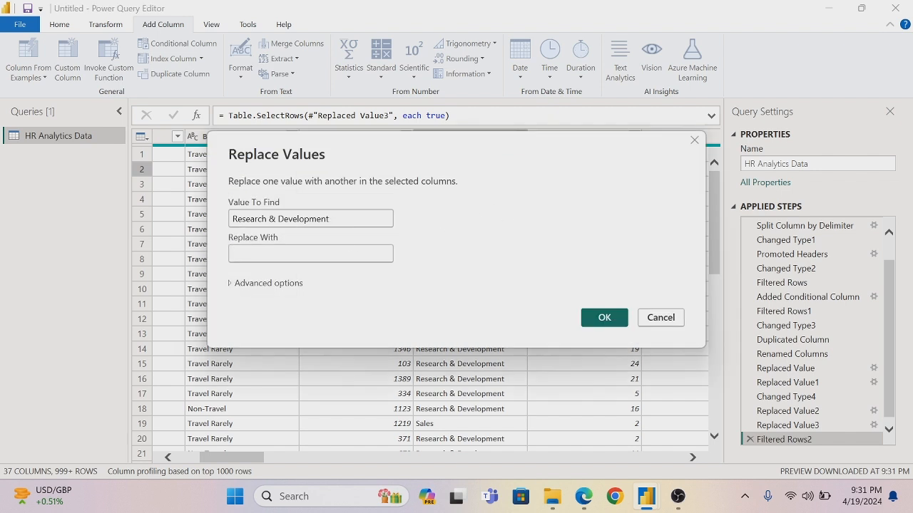
text(r)
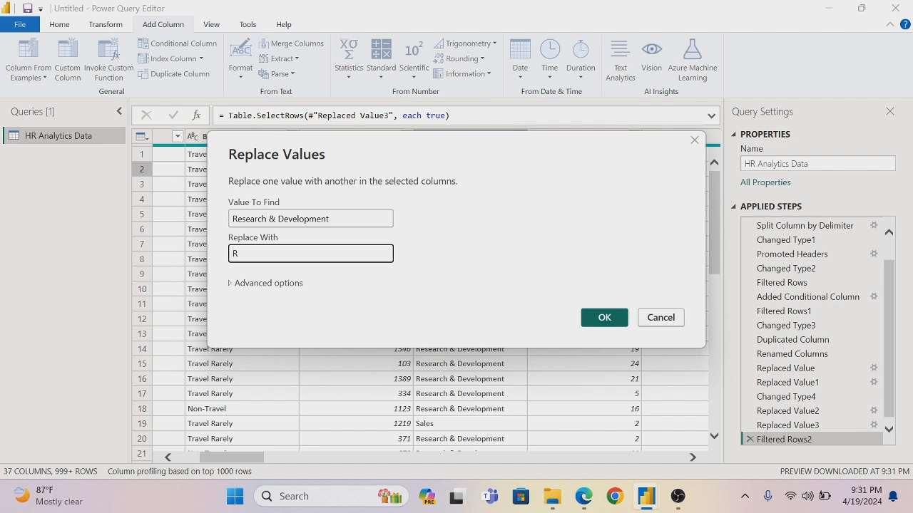
text(7)
text(&)
text(D)
click(601, 326)
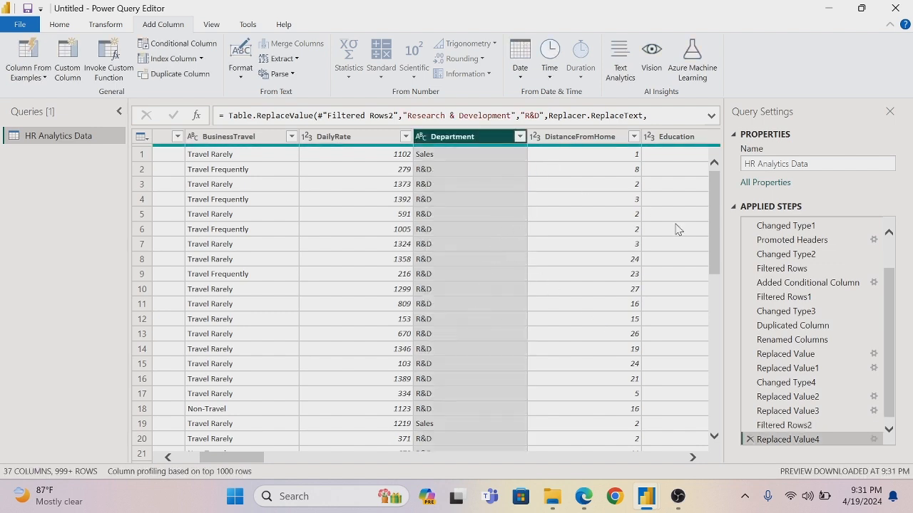
Step: Replace Human Resources with HR in the Department column
drag(714, 222, 710, 448)
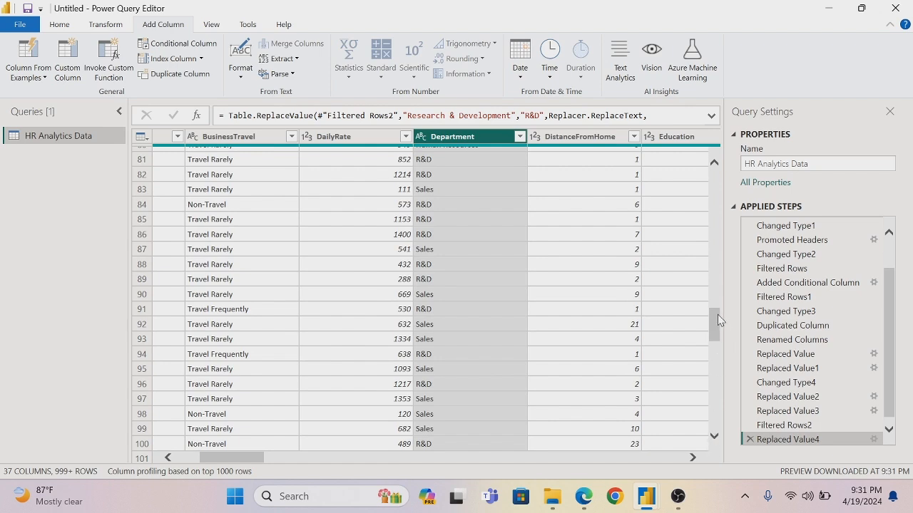
drag(715, 324, 720, 380)
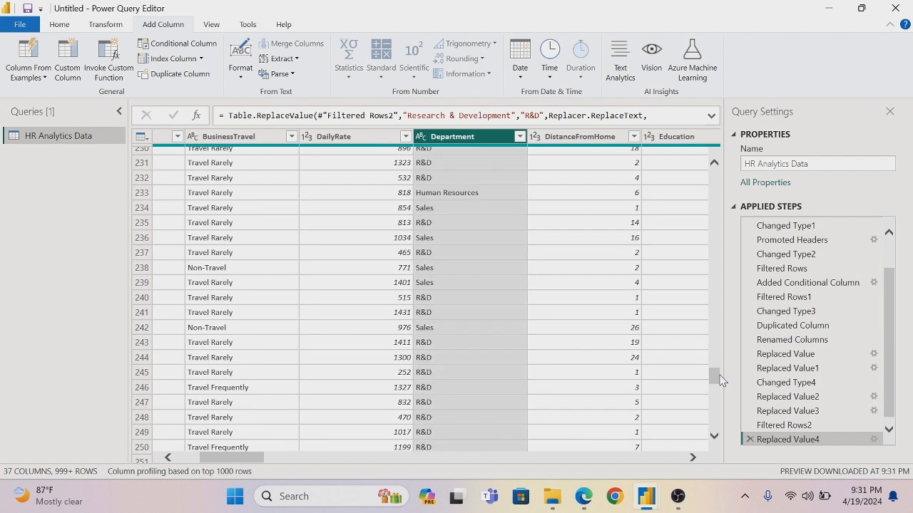
right_click(475, 192)
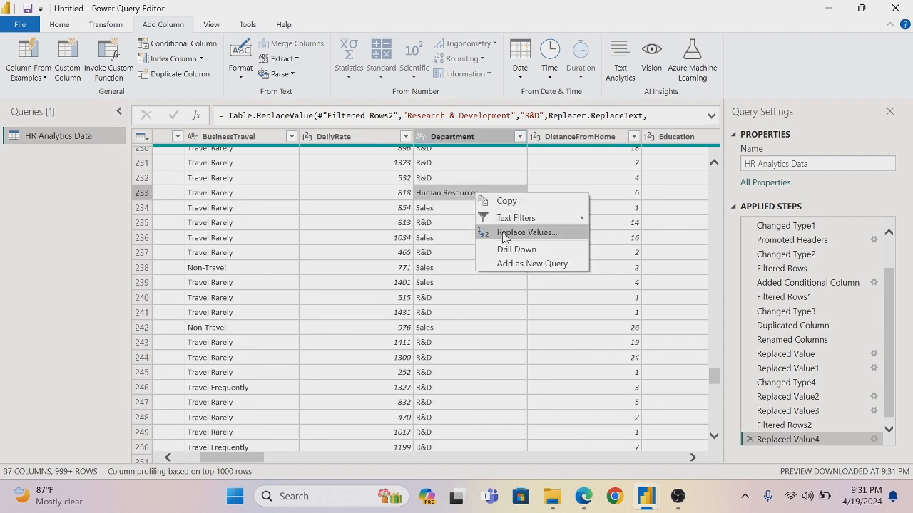
click(503, 234)
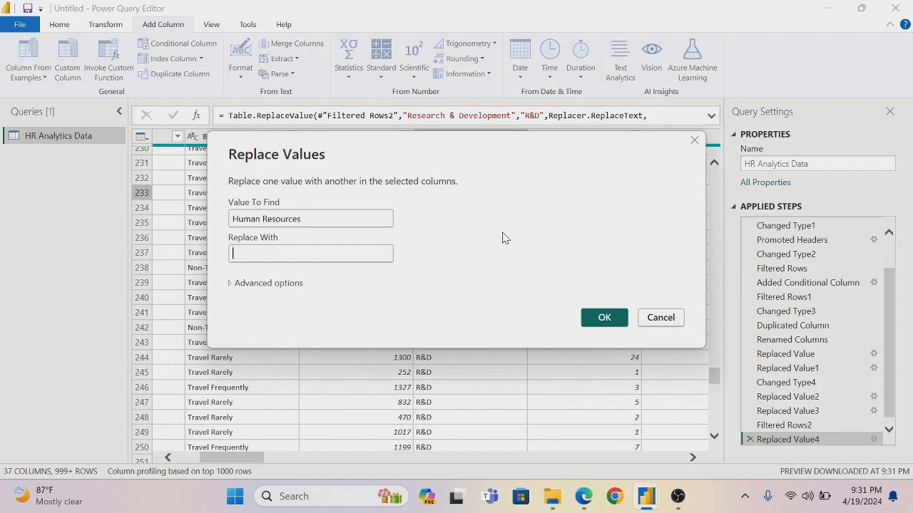
text(HR)
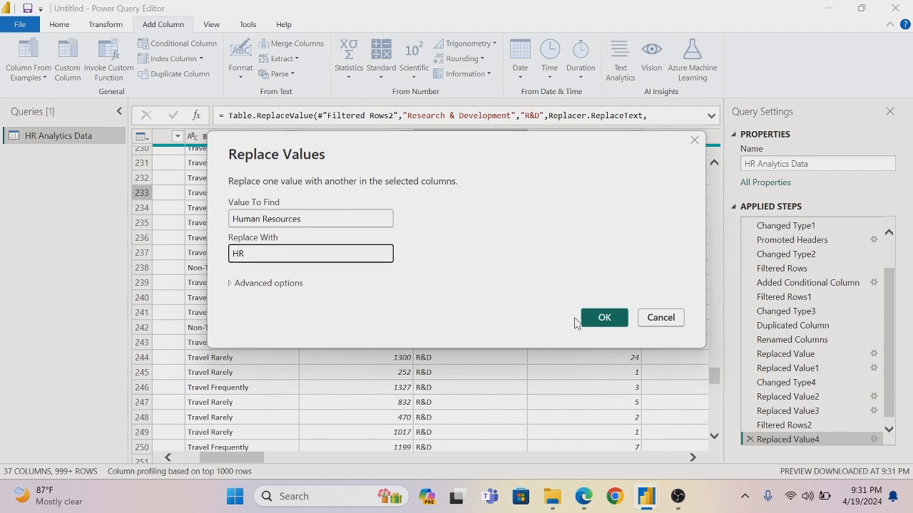
click(597, 318)
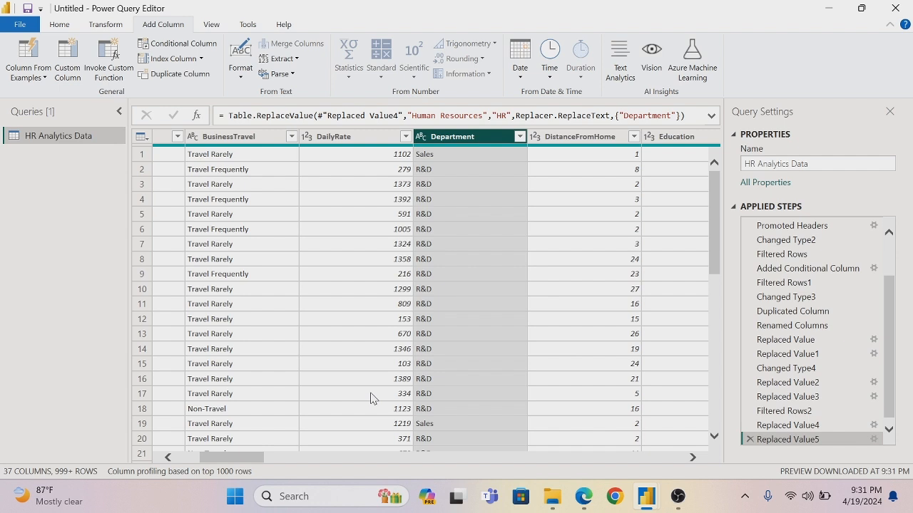
Step: Start a new conditional column and name it Education Range
click(182, 45)
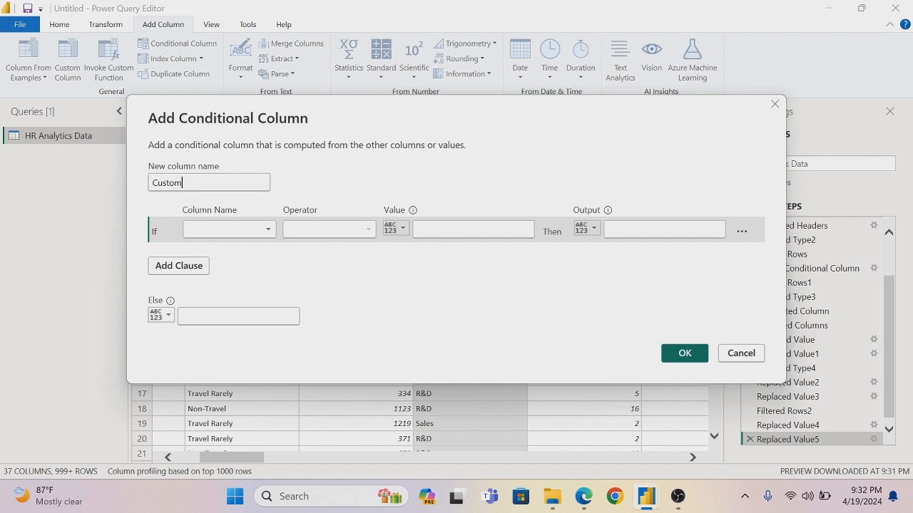
click(204, 183)
key(BackSpace)
key(BackSpace)
key(BackSpace)
key(BackSpace)
key(BackSpace)
key(BackSpace)
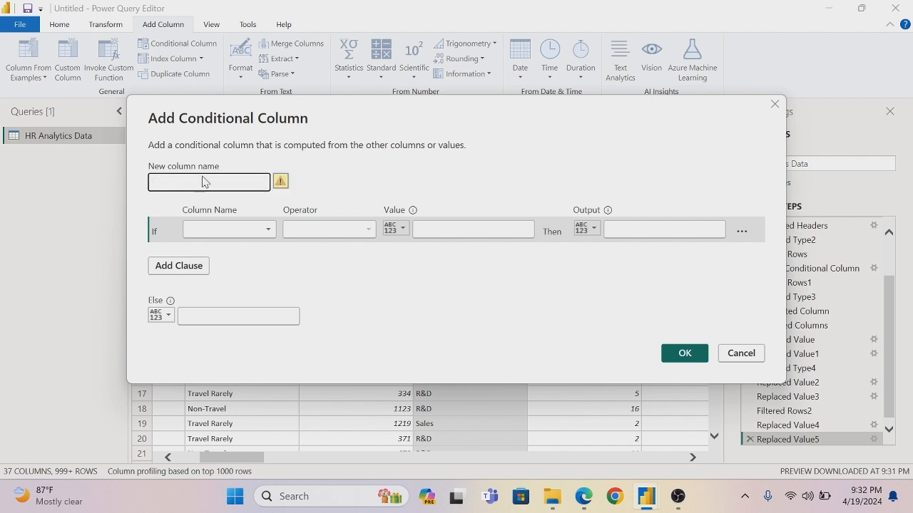
text(e)
key(BackSpace)
text(Educa)
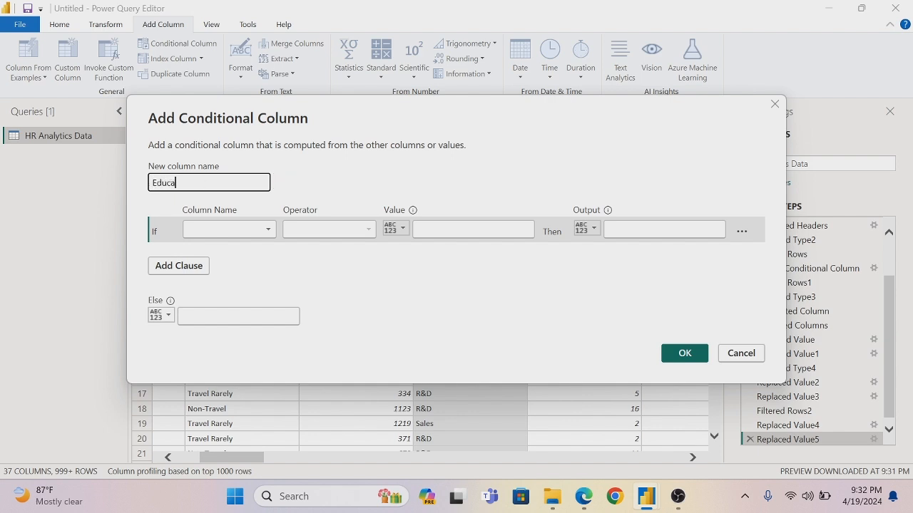
text(tion Range)
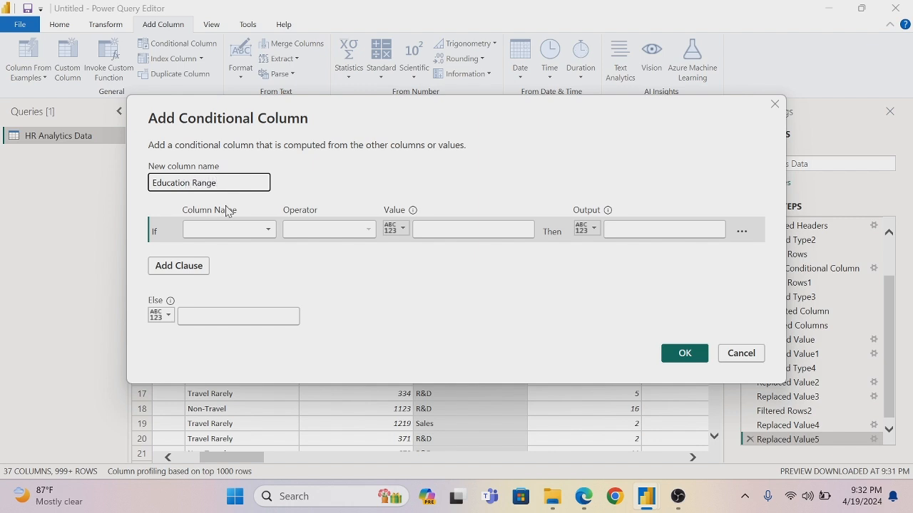
Step: Define the first rule of the conditional column to output Below College when Education equals 1
click(255, 230)
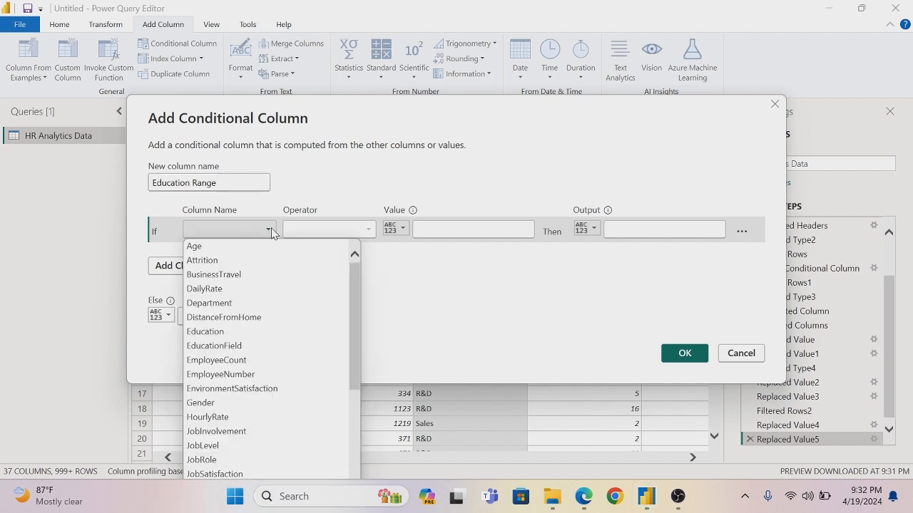
click(244, 332)
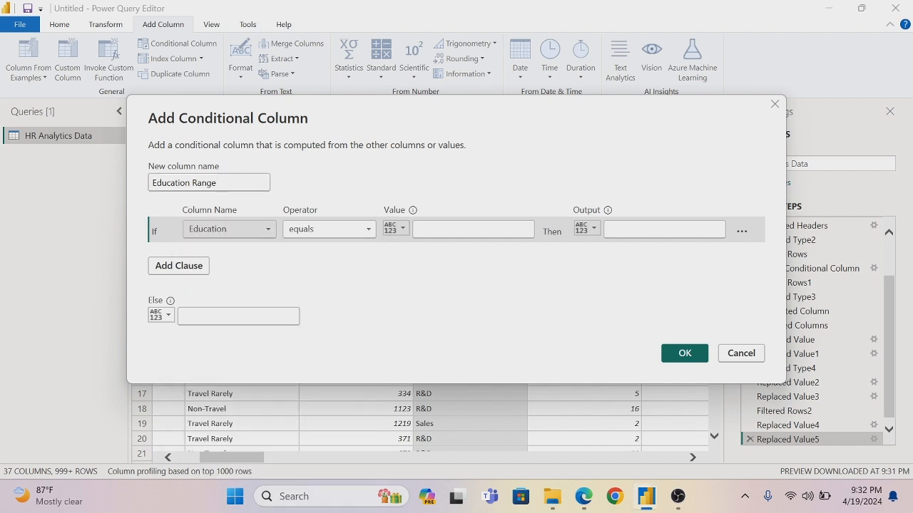
click(417, 229)
text(1)
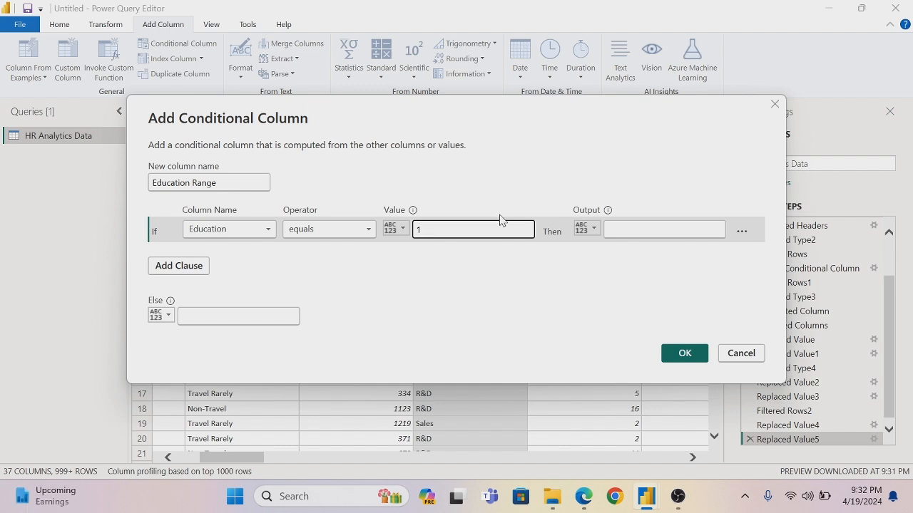
click(610, 230)
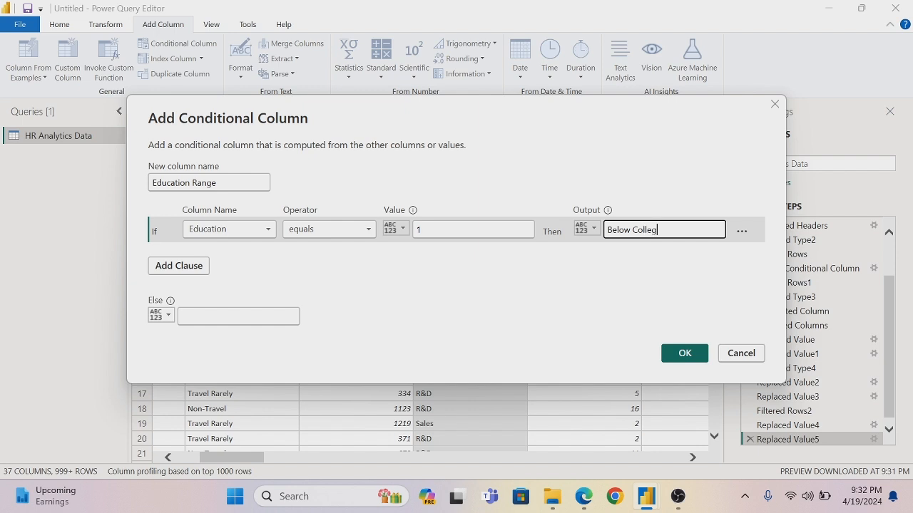
Step: Add an else-if clause that outputs College when Education equals 2
click(194, 266)
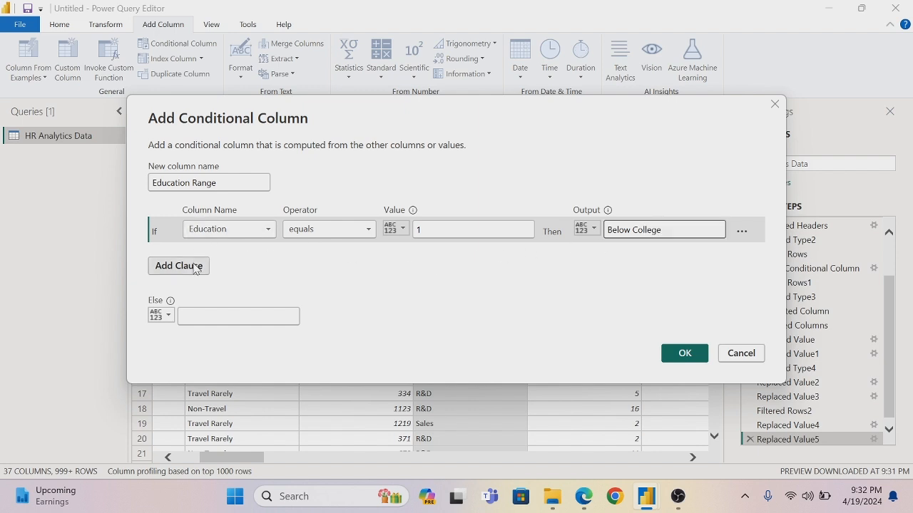
click(269, 255)
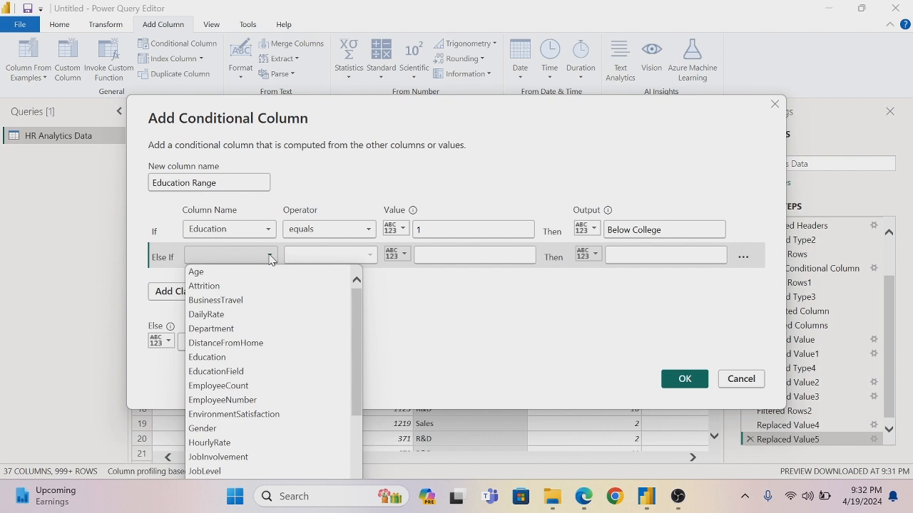
click(239, 358)
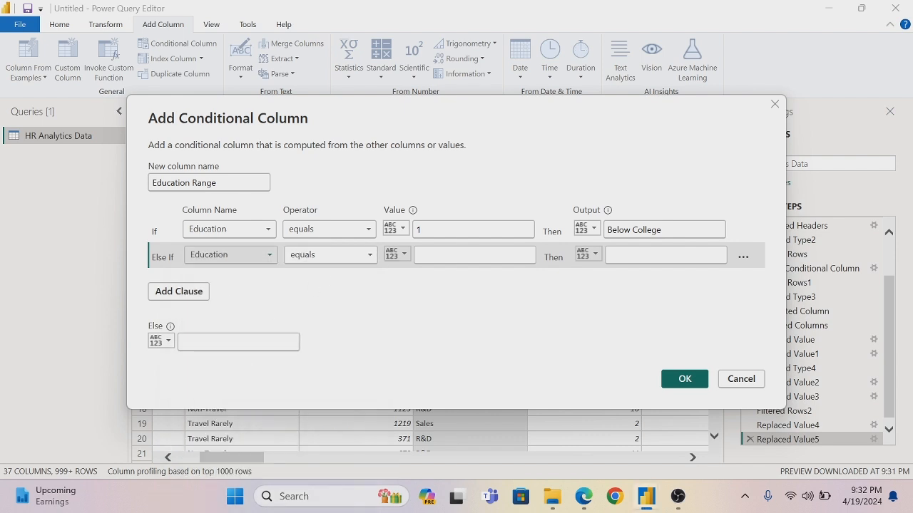
click(462, 255)
text(2)
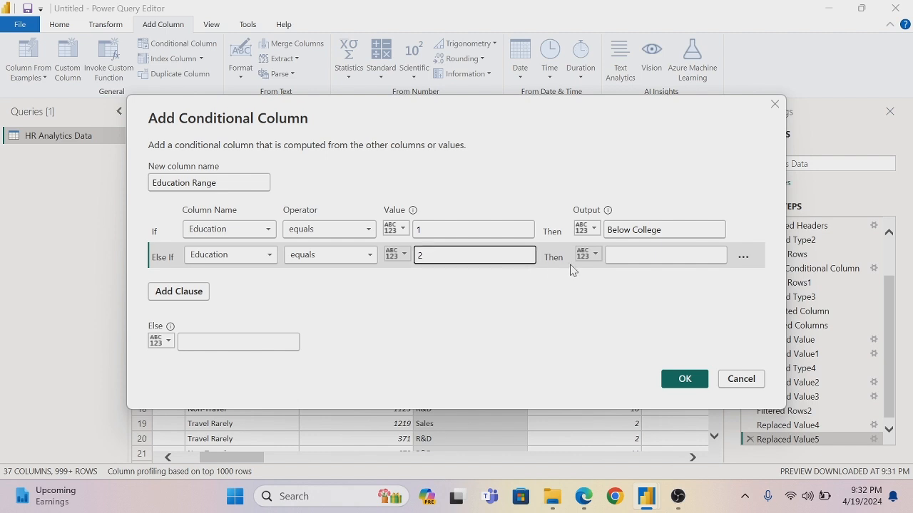
click(606, 262)
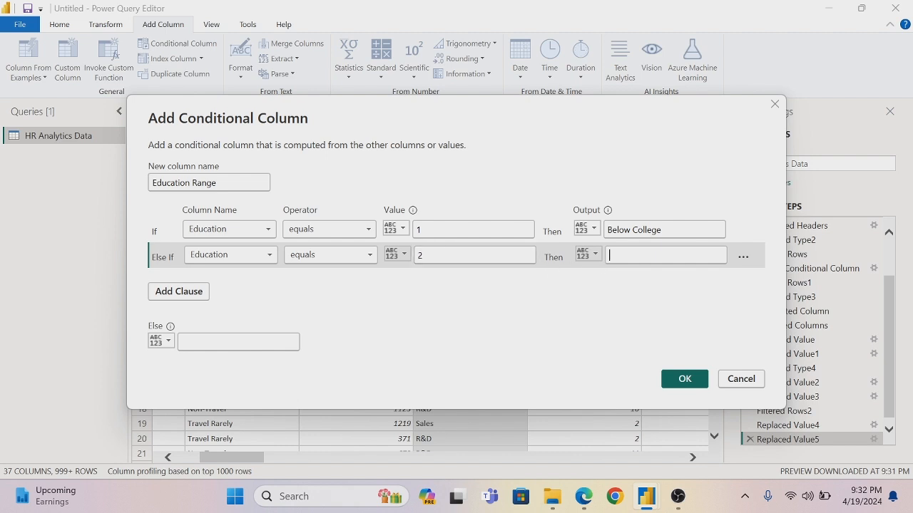
text(College)
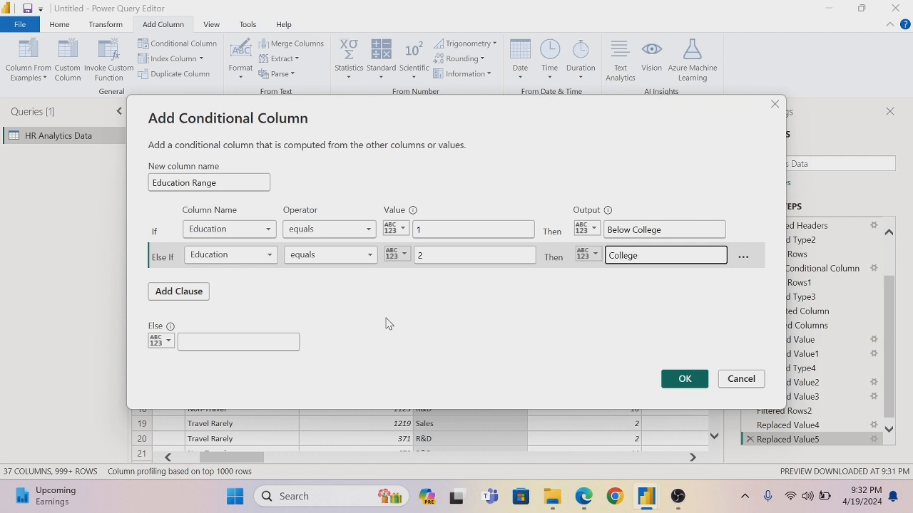
Step: Add an else-if clause that outputs Bachelors when Education equals 3
click(198, 290)
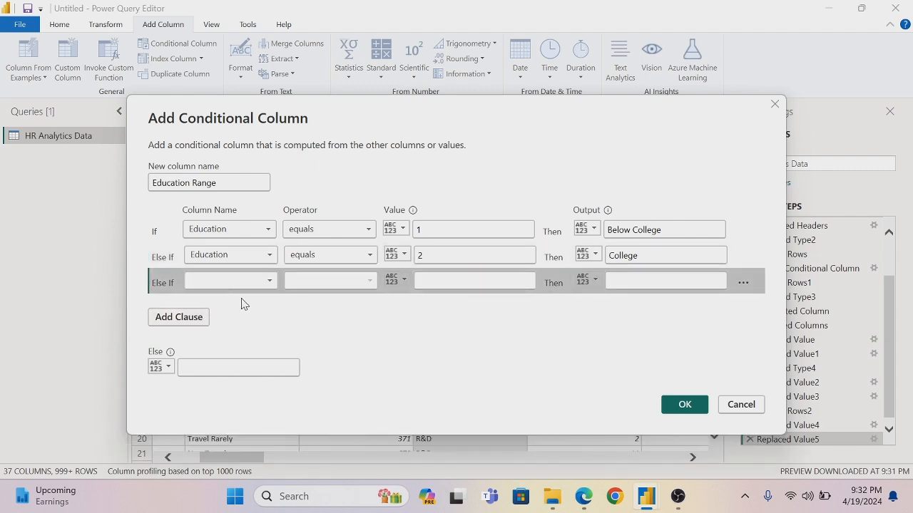
click(270, 281)
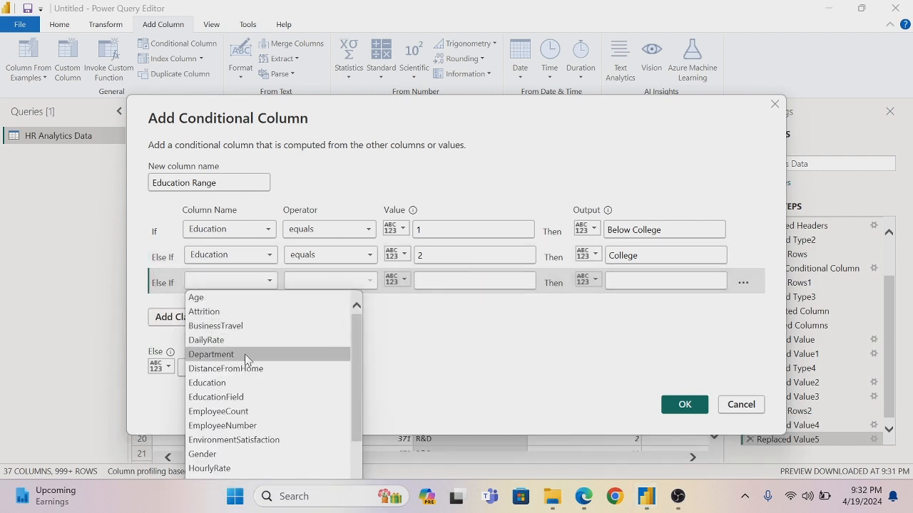
click(244, 385)
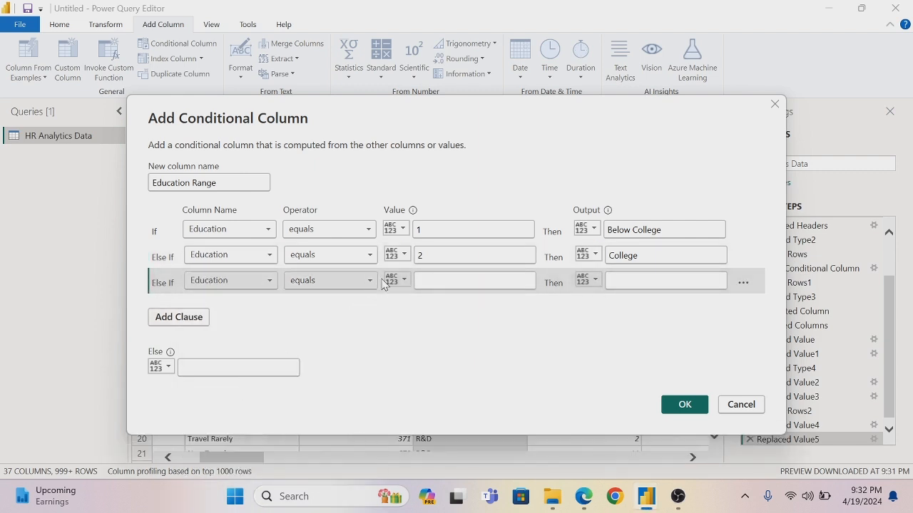
click(427, 281)
text(3)
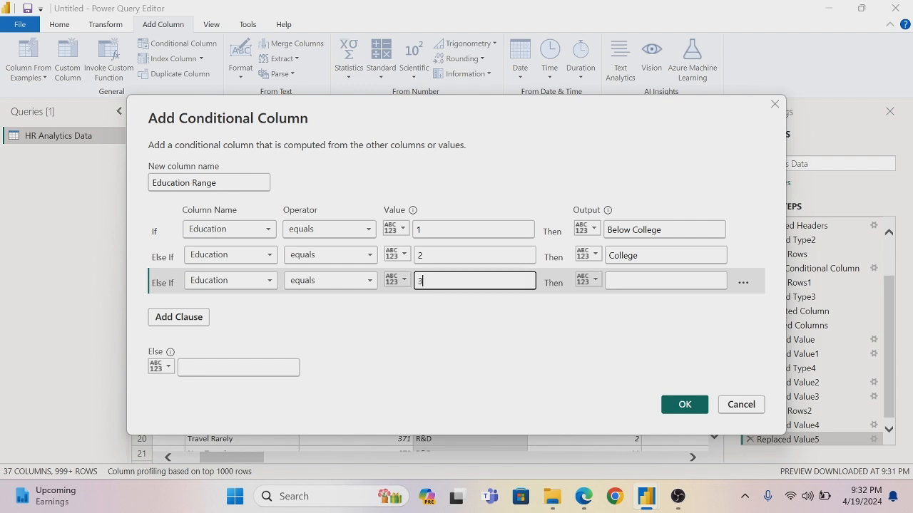
click(627, 281)
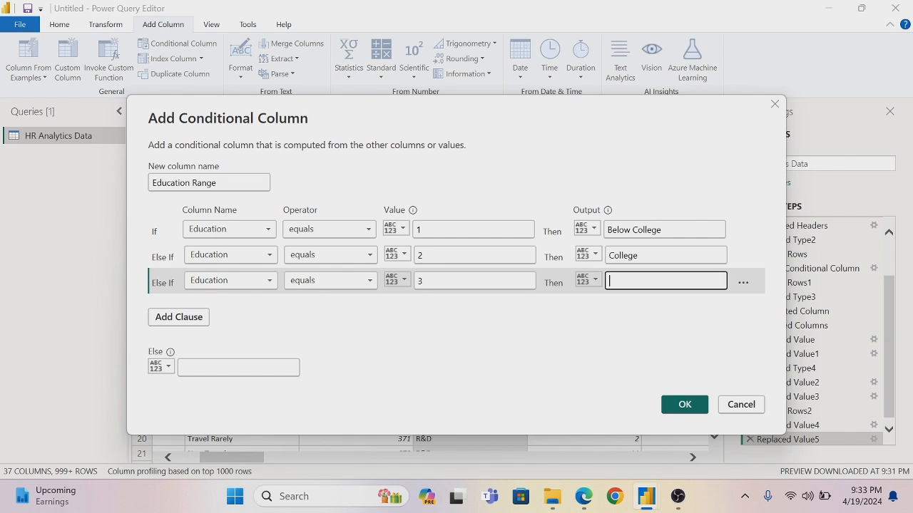
text(Bachelors)
Step: Add an else-if clause that outputs Masters when Education equals 4
click(186, 318)
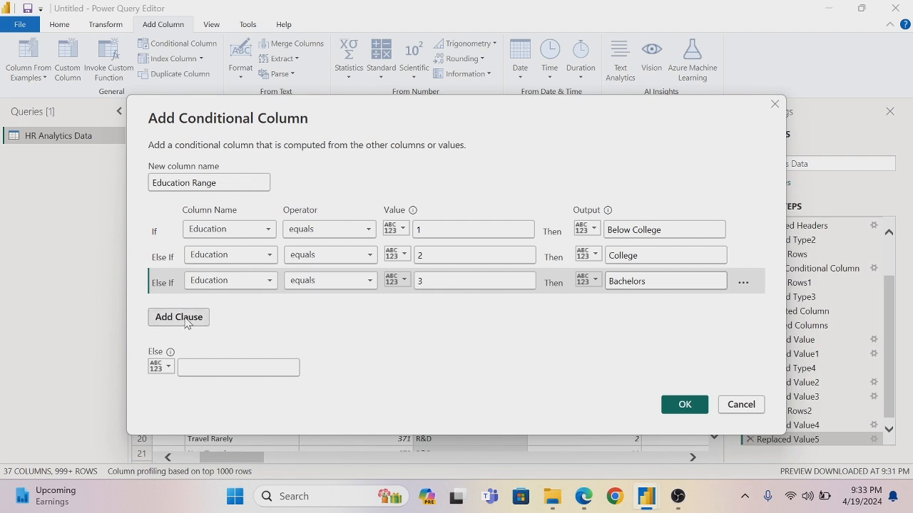
click(268, 309)
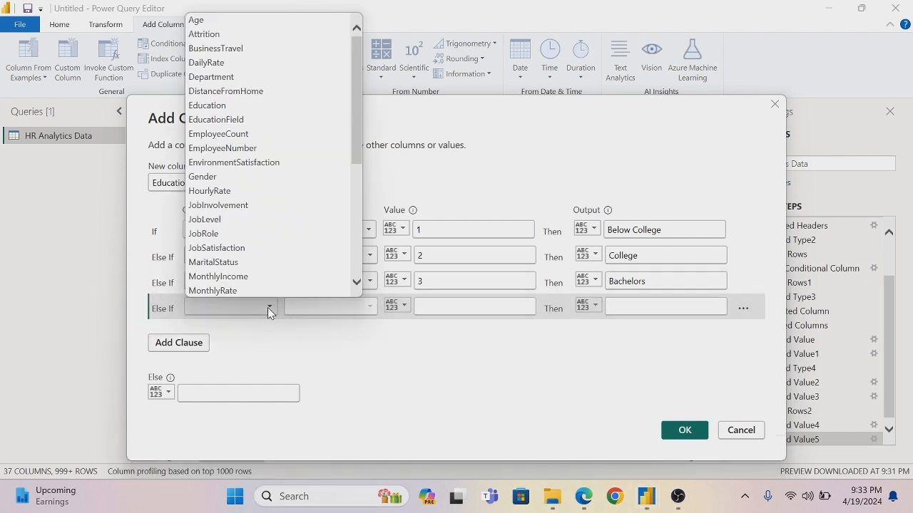
click(224, 107)
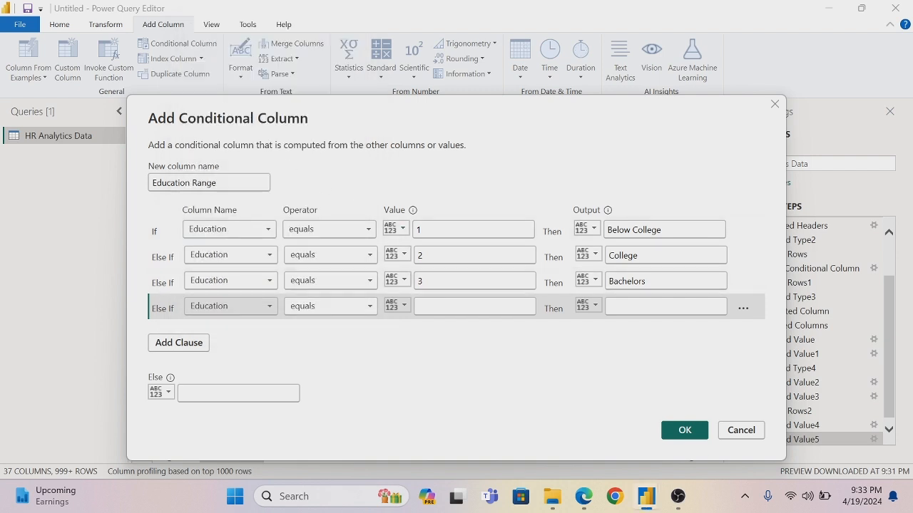
click(459, 307)
text(4)
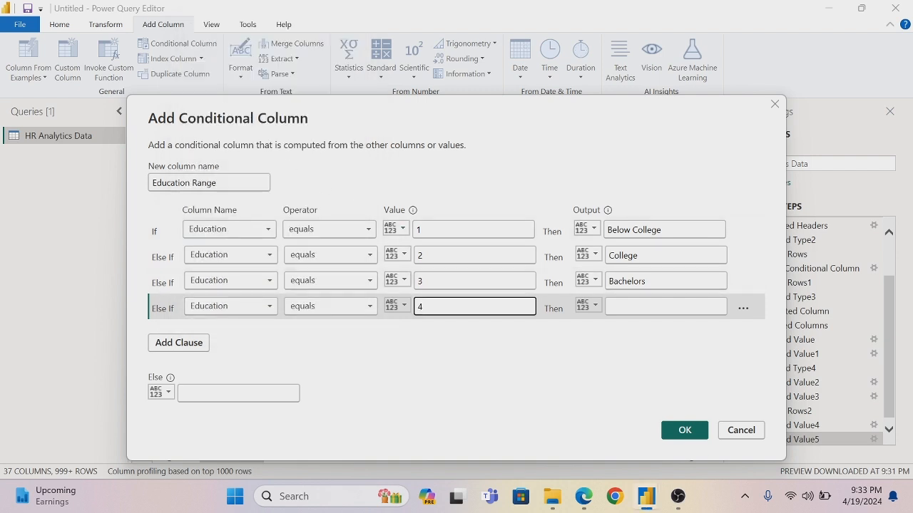
click(610, 307)
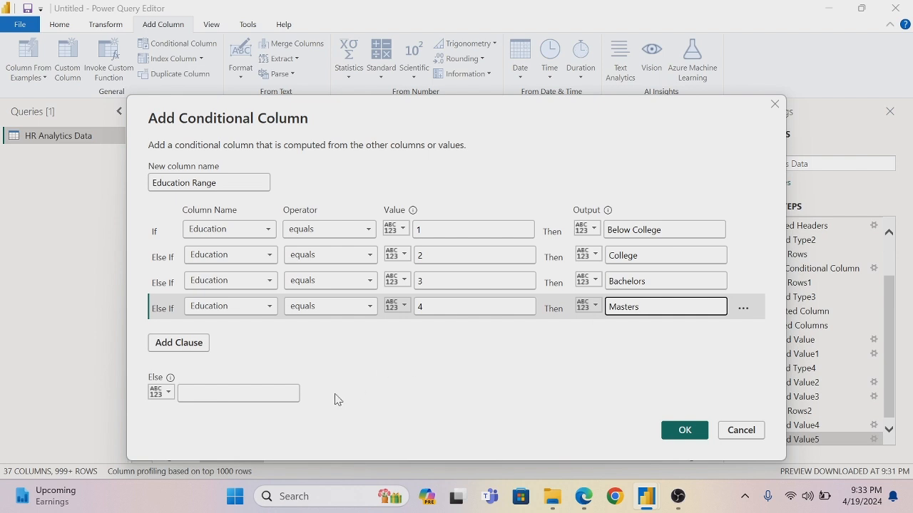
Step: Finish the Education Range conditional column with Doctor as the fallback output and set its data type to Text
click(183, 393)
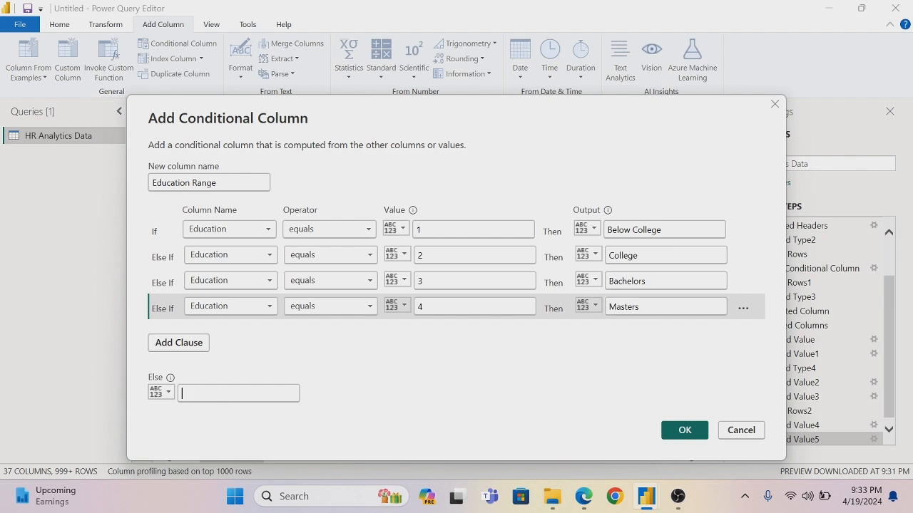
text(d)
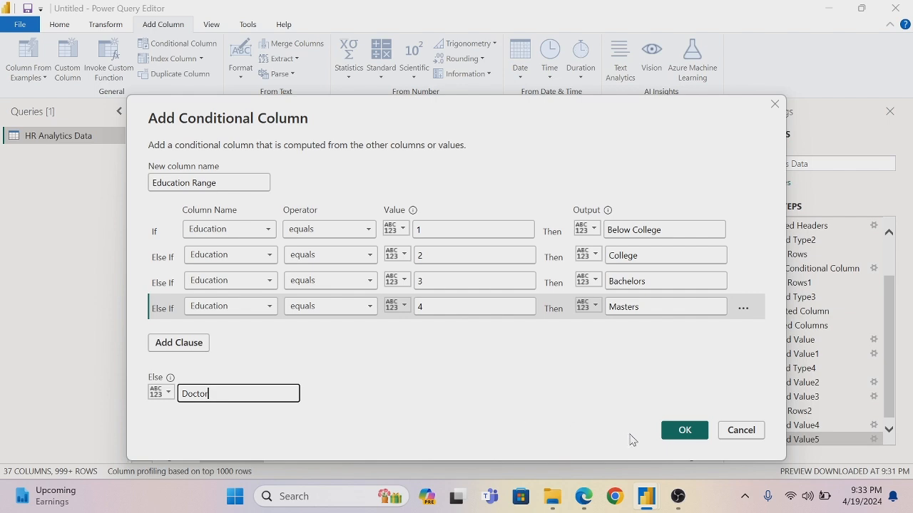
click(669, 433)
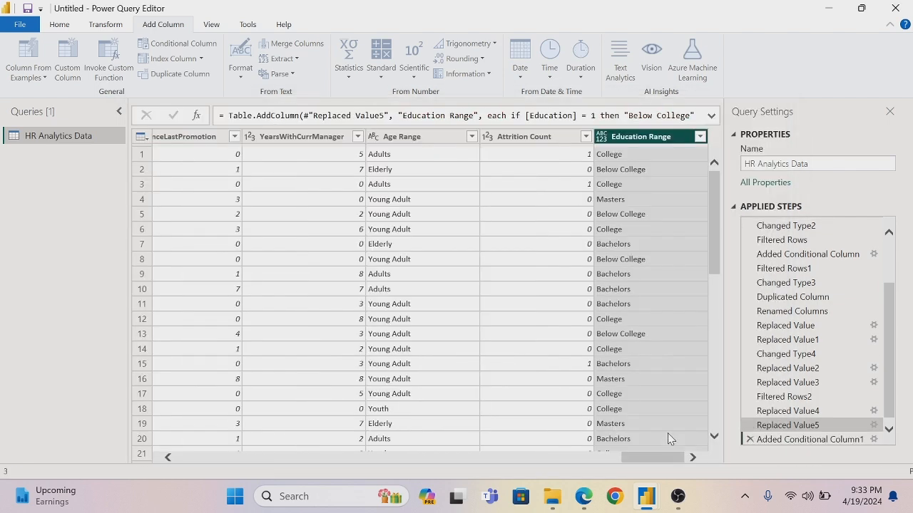
click(602, 138)
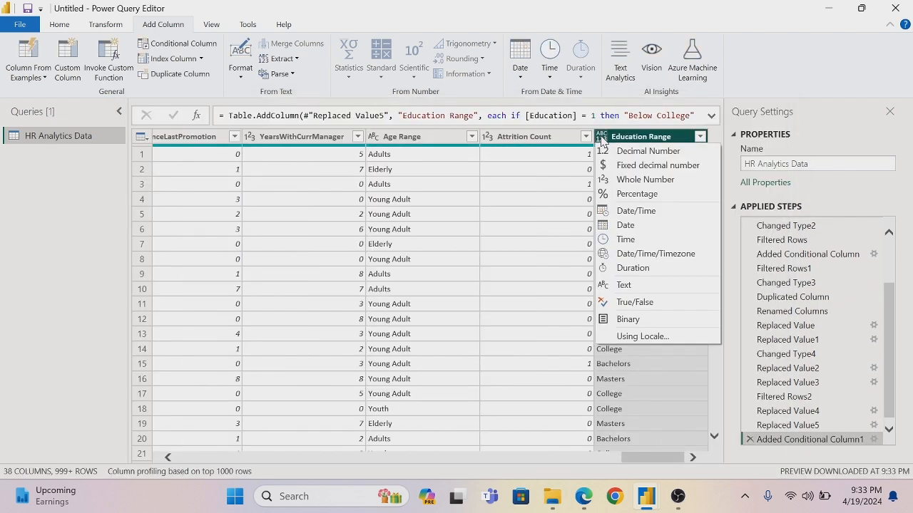
click(638, 291)
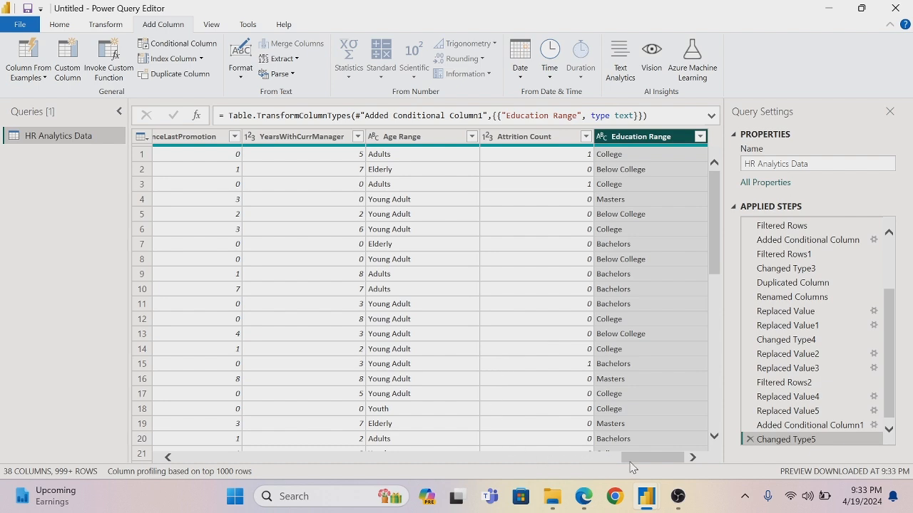
Step: Move the EmployeeNumber column to the beginning of the table and change its data type to Text
drag(631, 463, 689, 454)
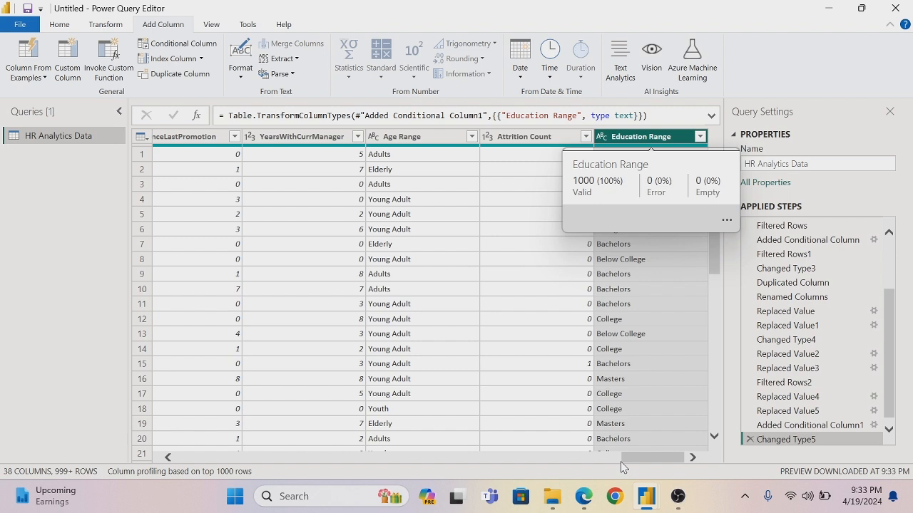
drag(628, 463, 172, 509)
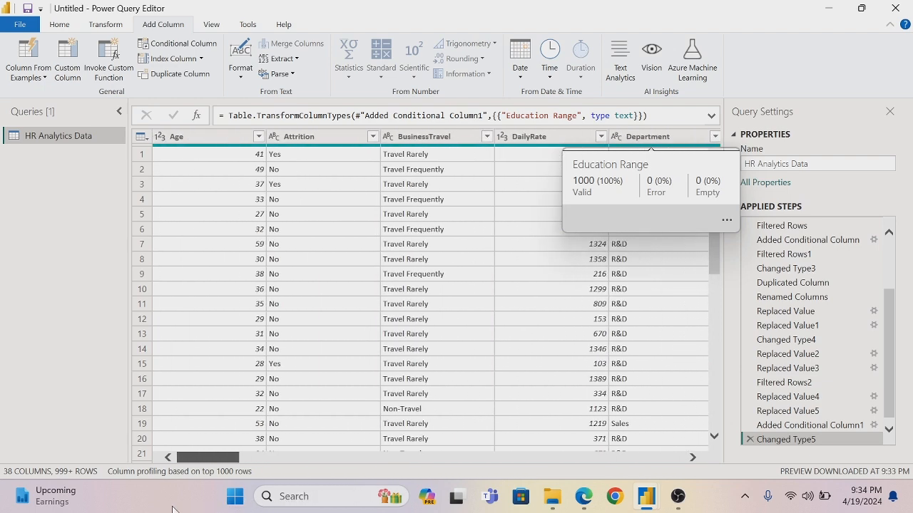
drag(111, 509, 93, 509)
drag(211, 459, 203, 455)
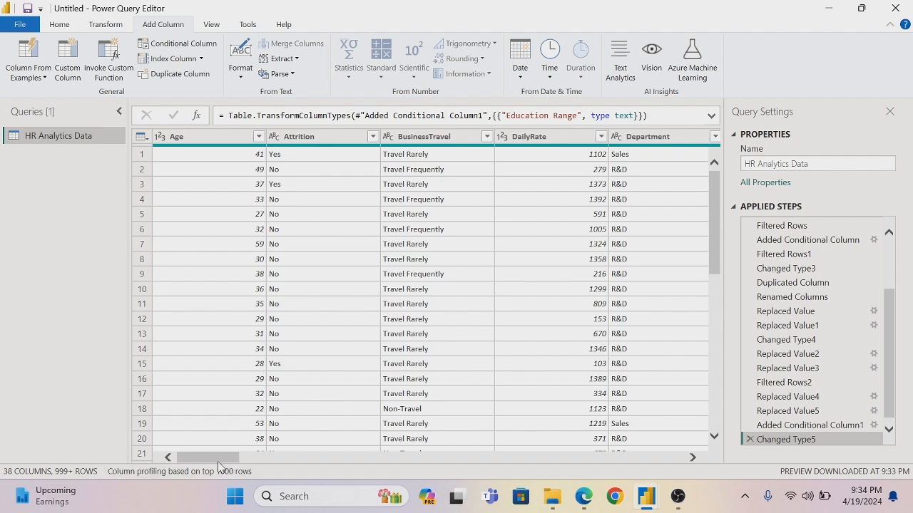
drag(219, 456, 306, 461)
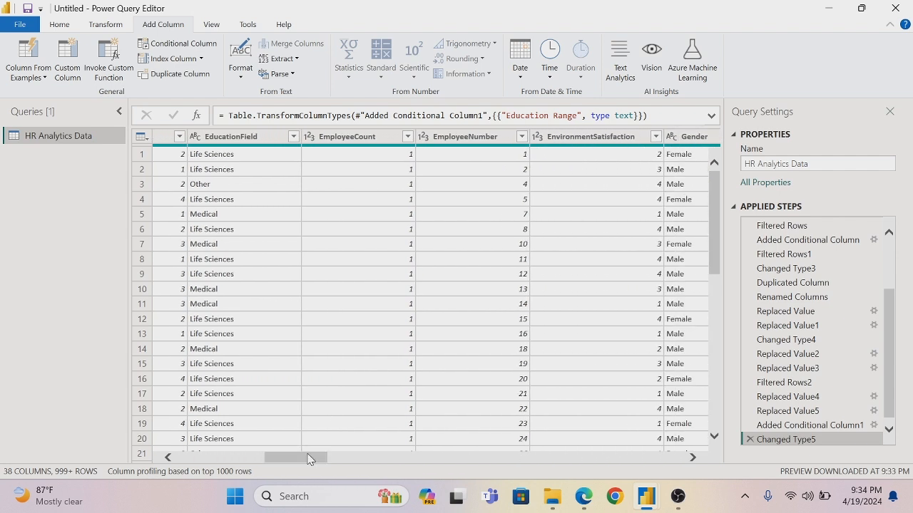
right_click(452, 142)
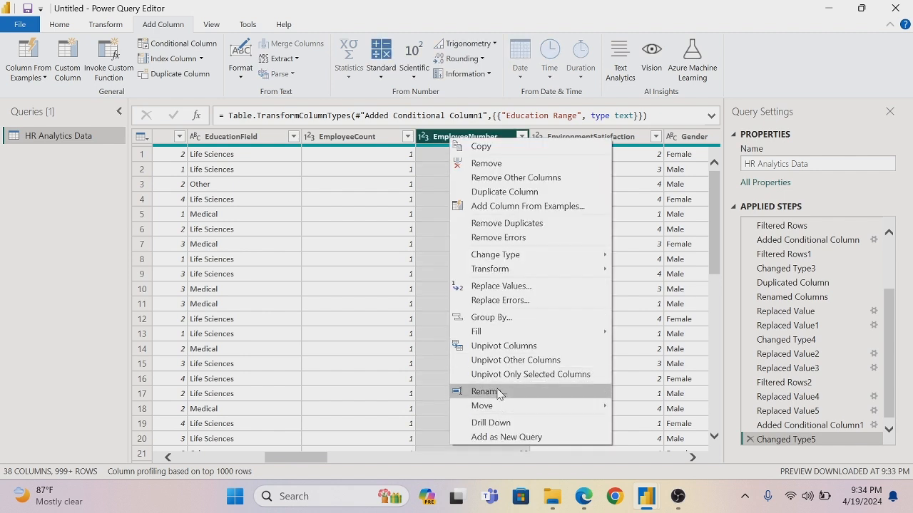
mouse_move(498, 406)
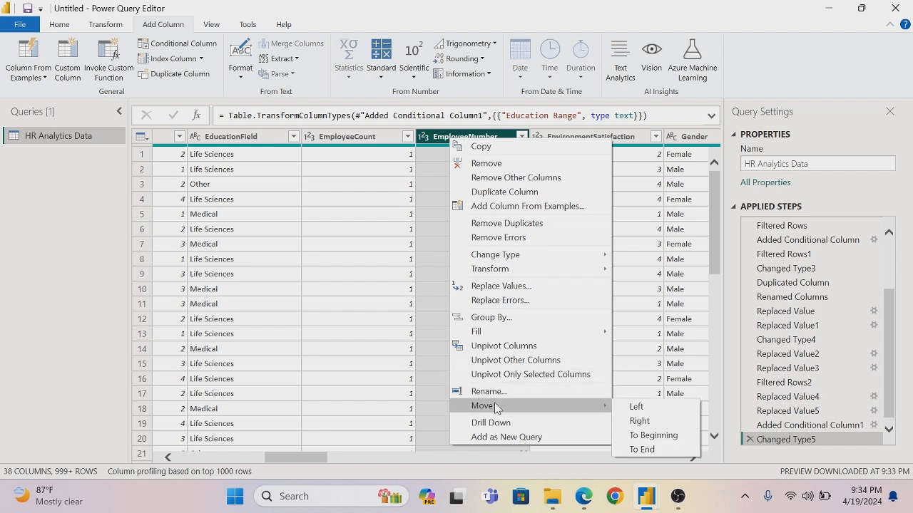
click(630, 438)
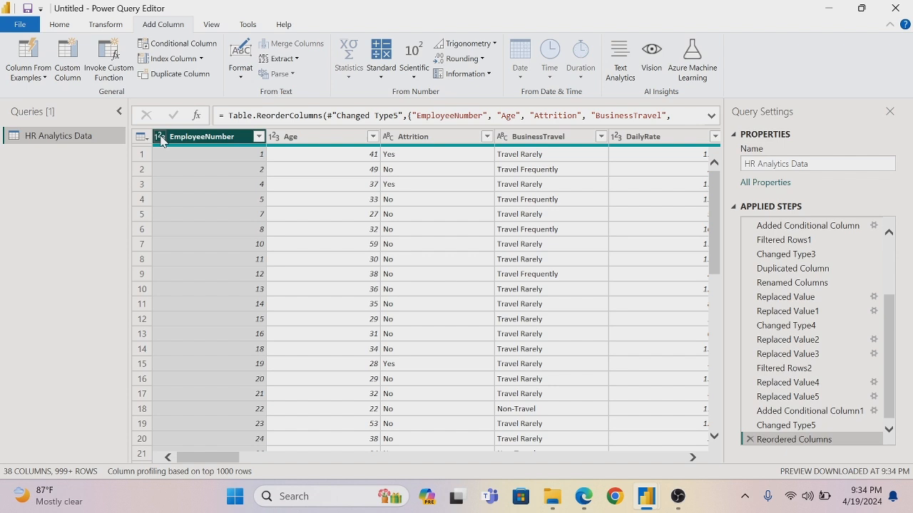
click(164, 137)
click(198, 288)
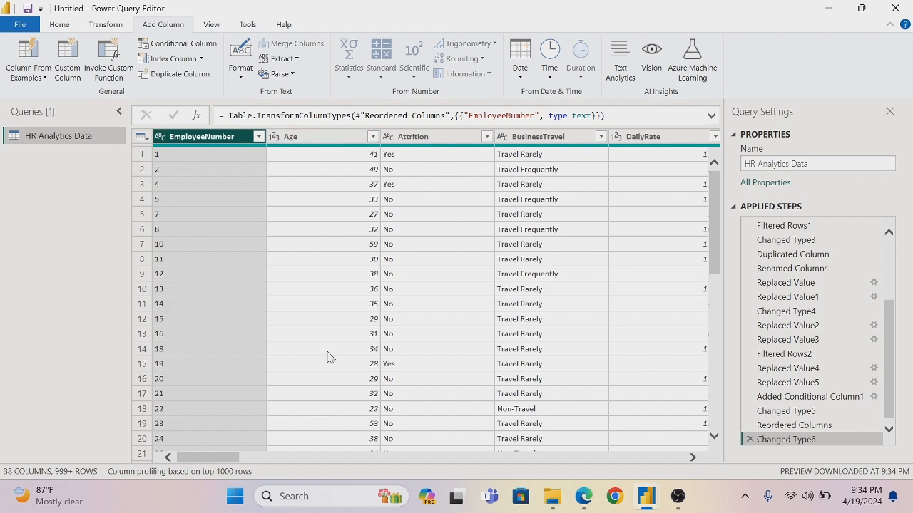
Step: Close the query editor and apply the query changes to load HR Analytics Data into the report
mouse_move(218, 463)
mouse_down()
mouse_move(378, 463)
mouse_move(219, 464)
mouse_up()
click(61, 27)
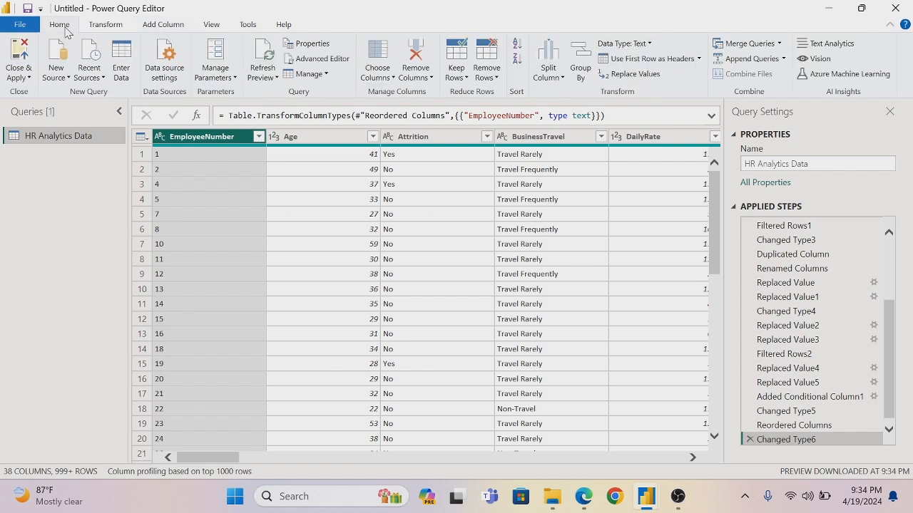
click(28, 77)
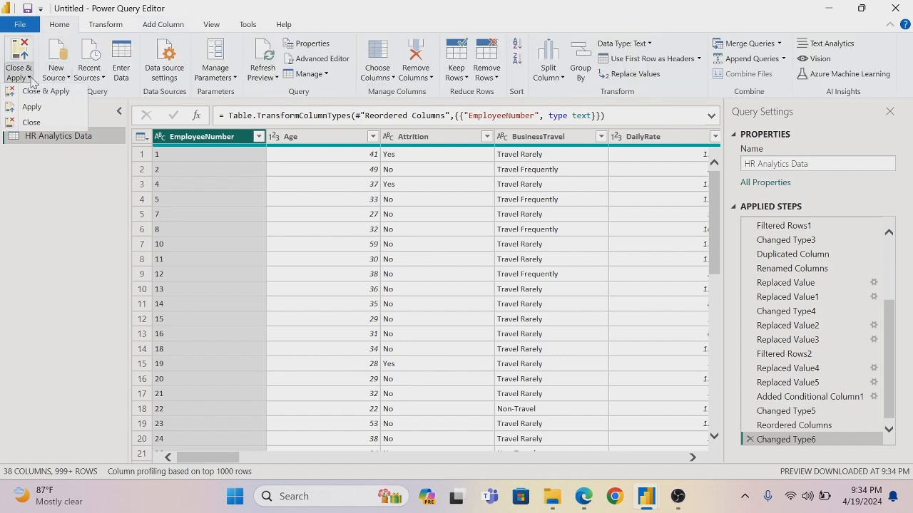
click(39, 92)
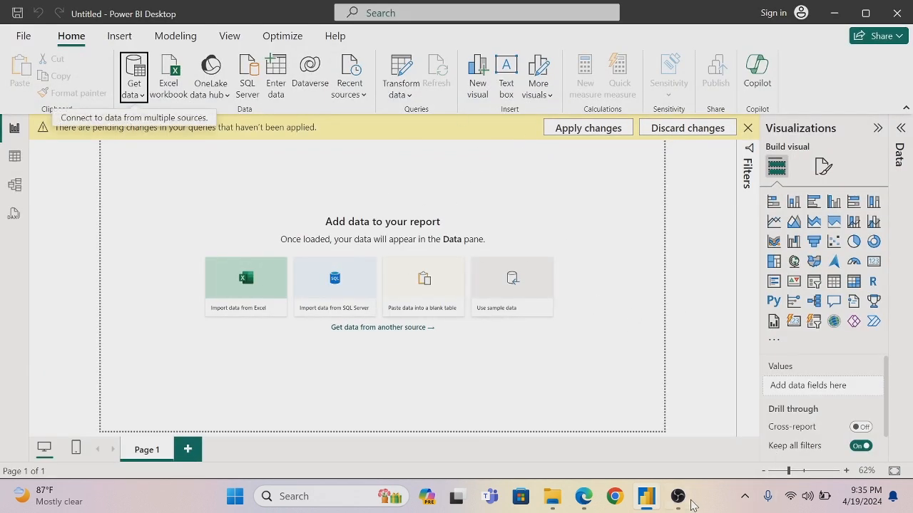
Step: Expand the HR Analytics Data table and look through its fields
mouse_move(677, 496)
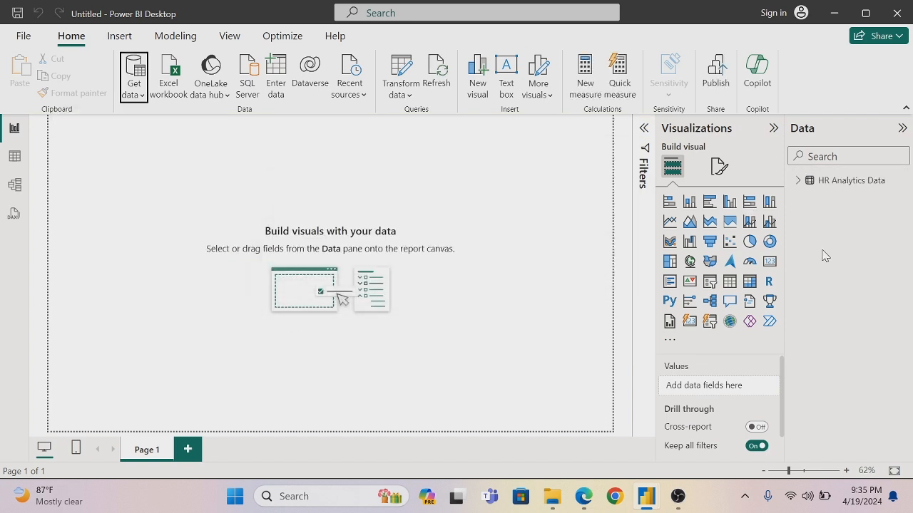
click(796, 181)
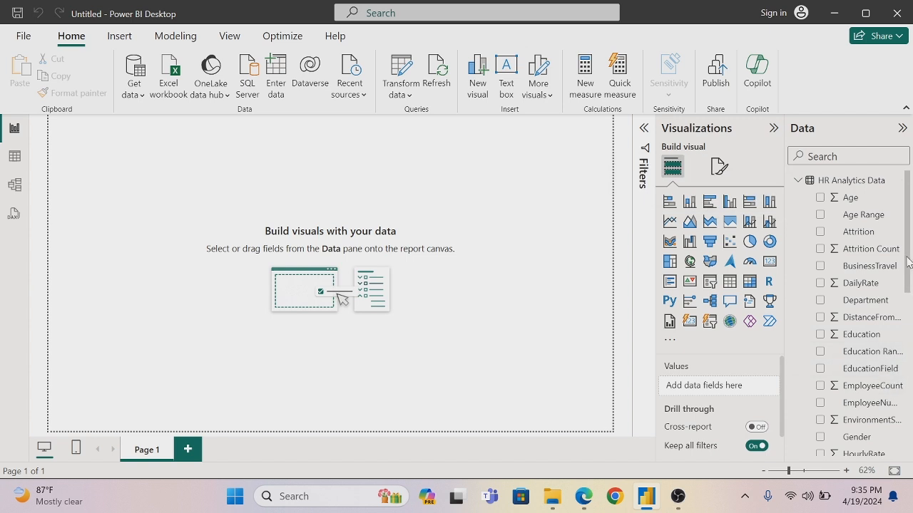
drag(907, 257, 903, 195)
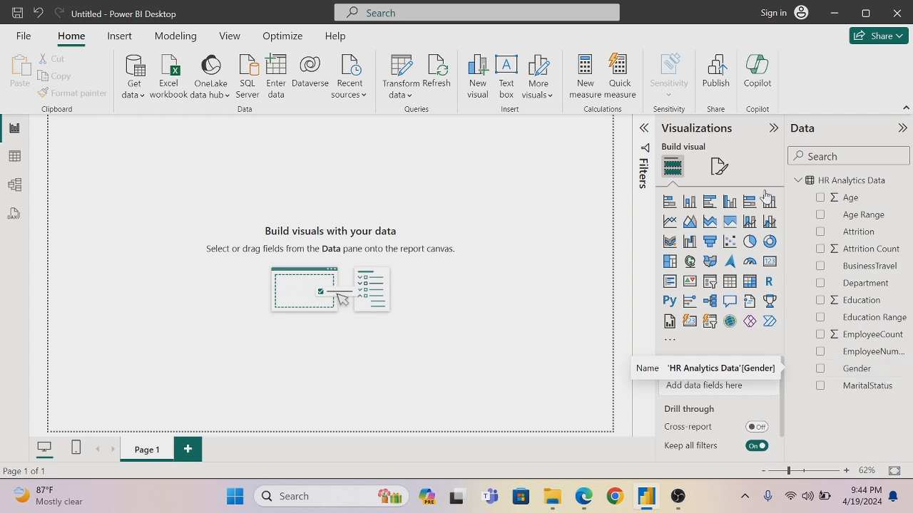
Step: Create a new measure named Attrition Rate and begin its formula with the DIVIDE function
click(583, 67)
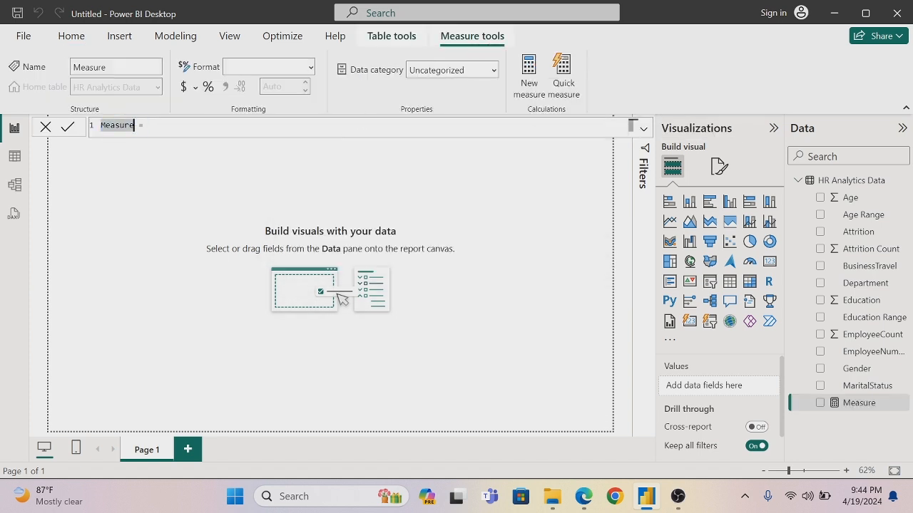
key(BackSpace)
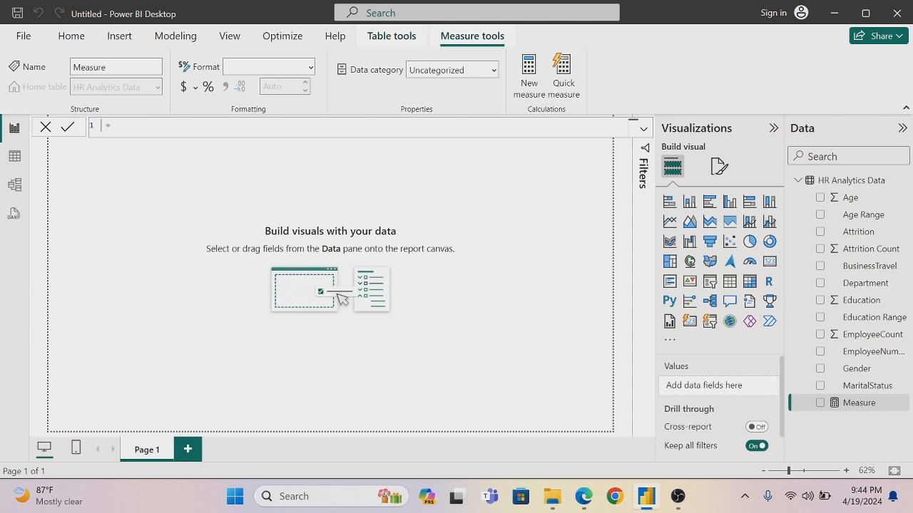
text(Attrition Rate)
key(Right)
key(Right)
text(d)
text(ivu)
key(BackSpace)
text(ide)
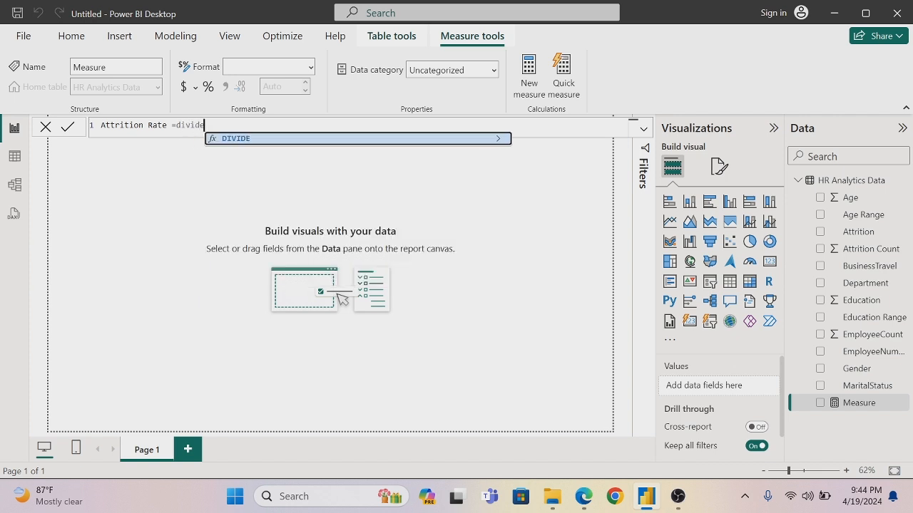
key(Tab)
Step: Enter SUM('HR Analytics Data'[Attrition Count]) as the numerator of the Attrition Rate formula
text(sum)
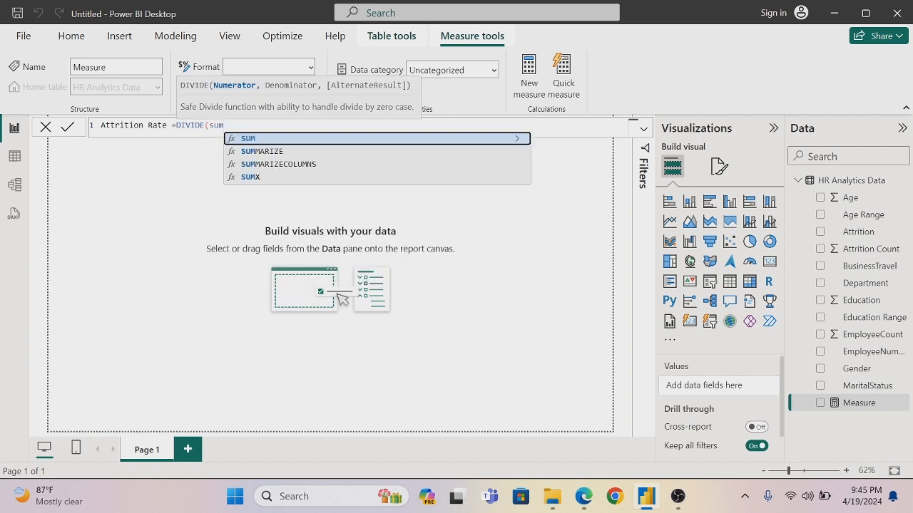
key(Tab)
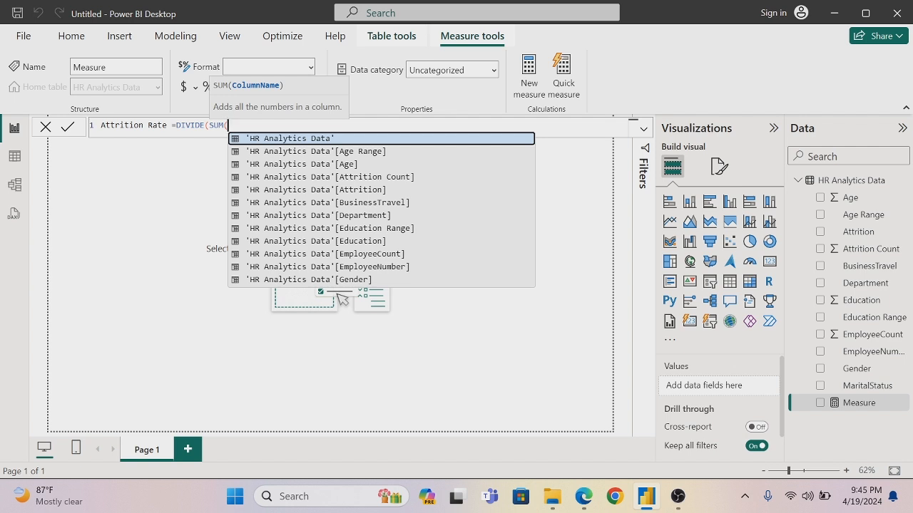
key(Down)
key(Down)
key(Down)
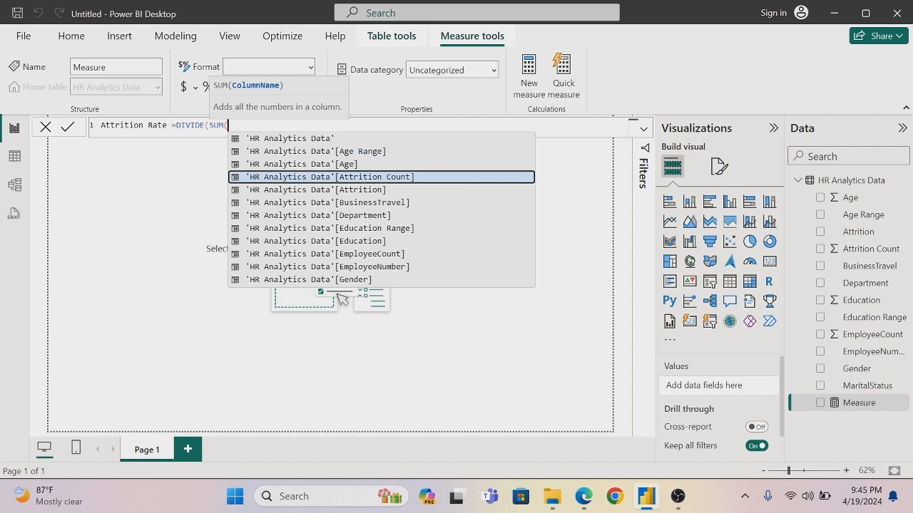
key(Tab)
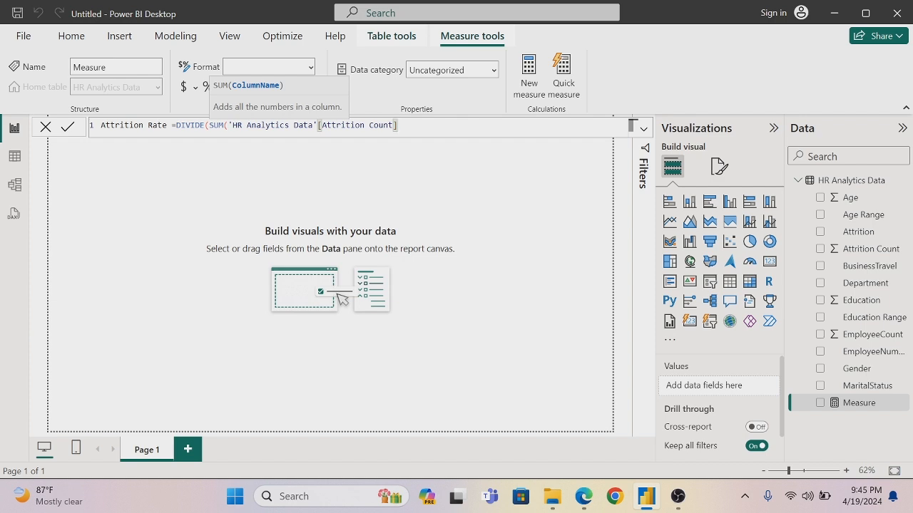
text())
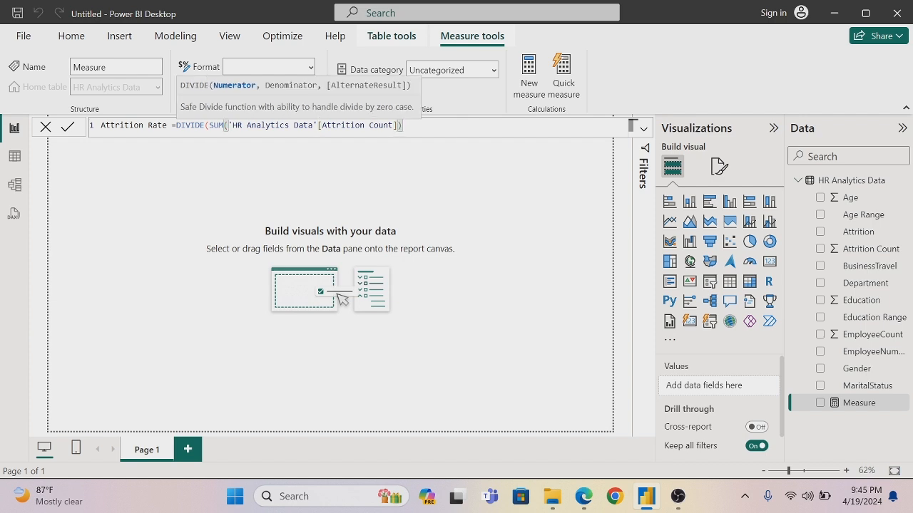
Step: Enter SUM('HR Analytics Data'[EmployeeCount]) as the denominator of the Attrition Rate formula
text(,)
text(sum)
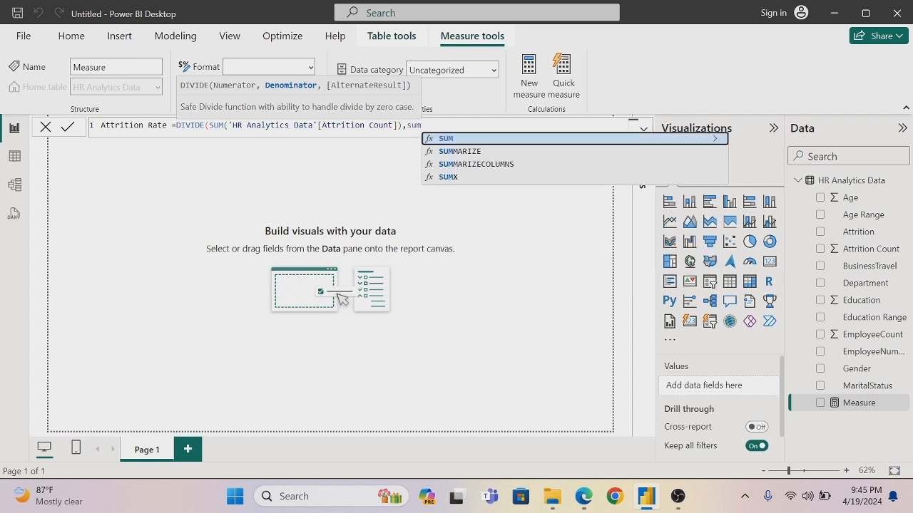
key(Tab)
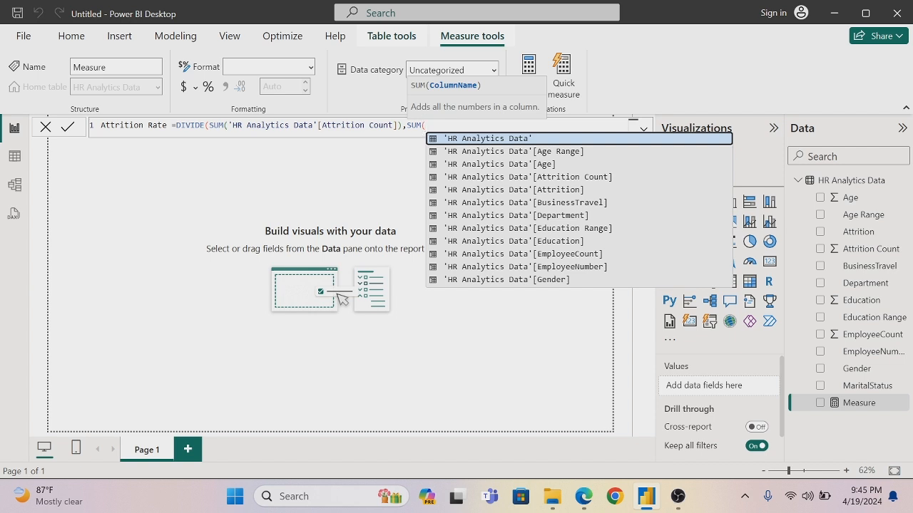
key(Down)
key(Down)
key(Down)
key(Down)
key(Down)
key(Down)
key(Down)
key(Down)
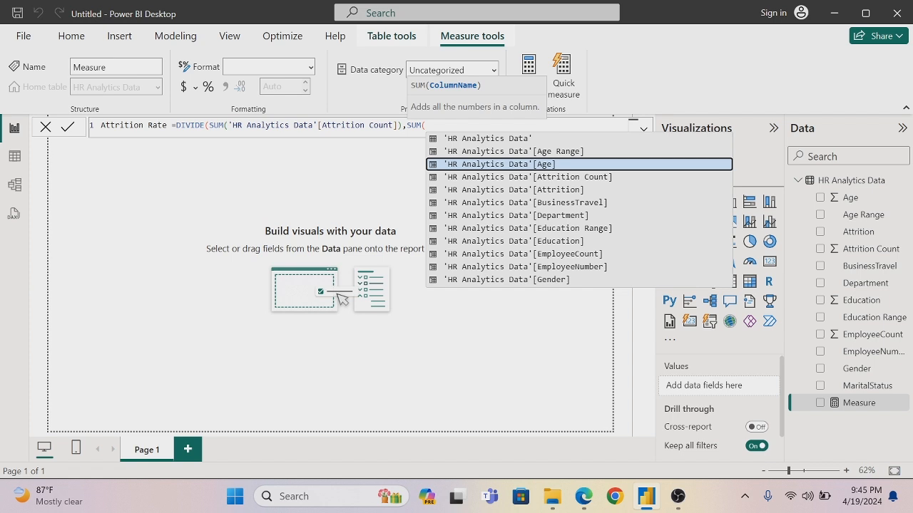
key(Down)
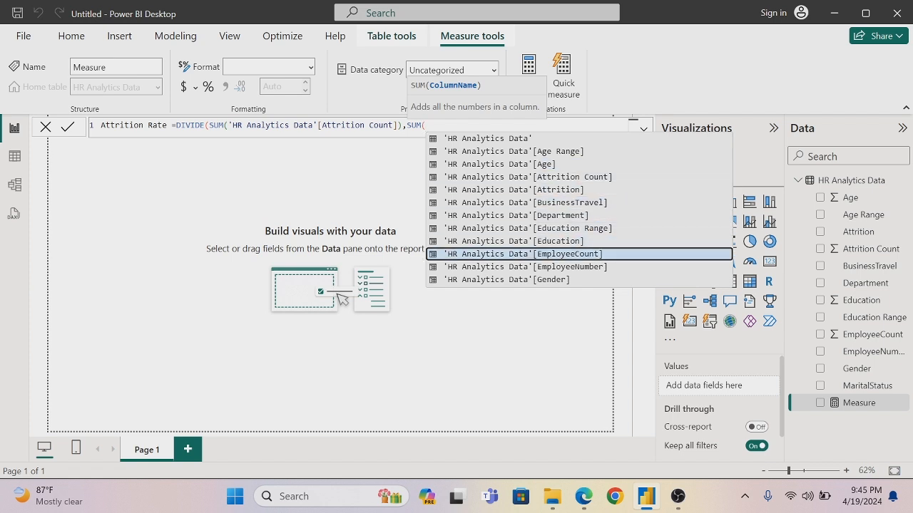
key(Tab)
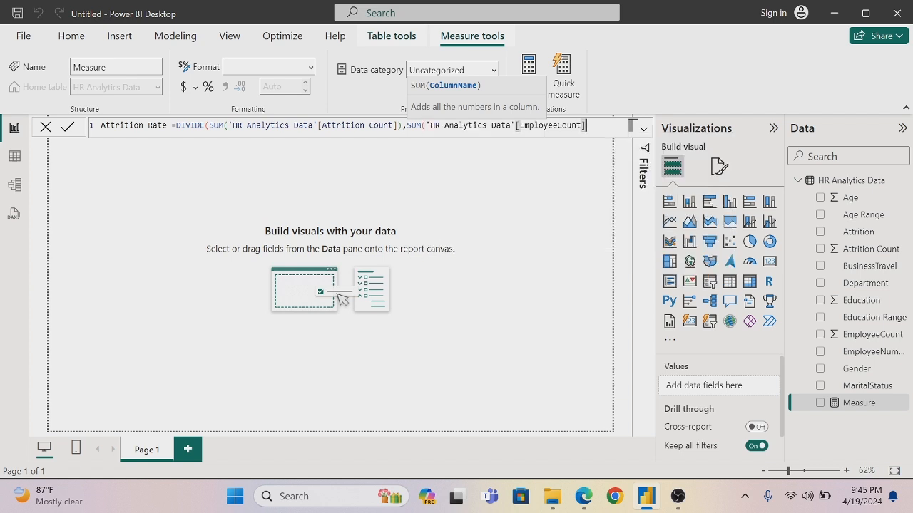
text())
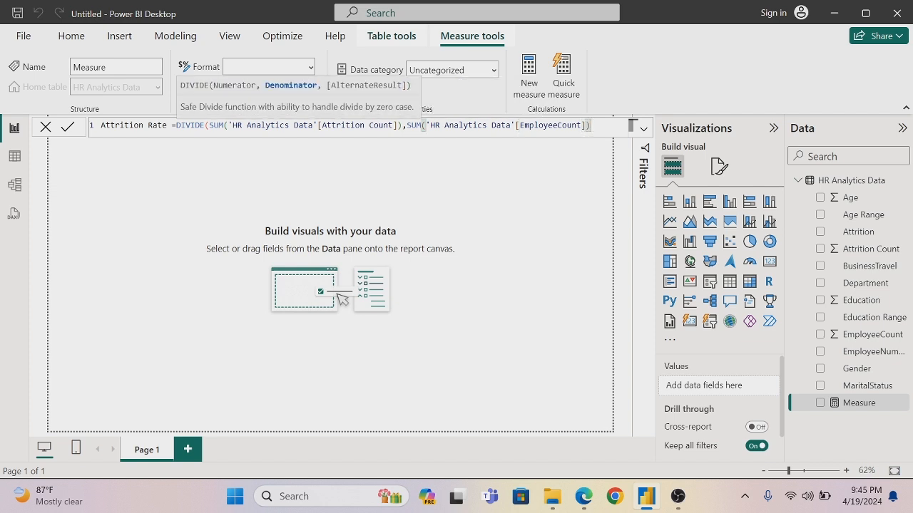
Step: Add an empty text string "" as the alternate result of DIVIDE and commit the Attrition Rate measure
text(,)
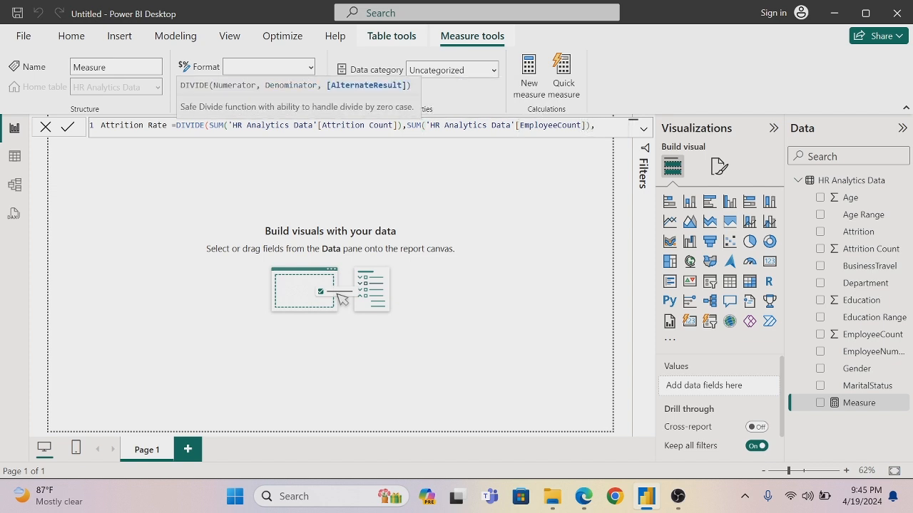
text(')
text(")
key(Return)
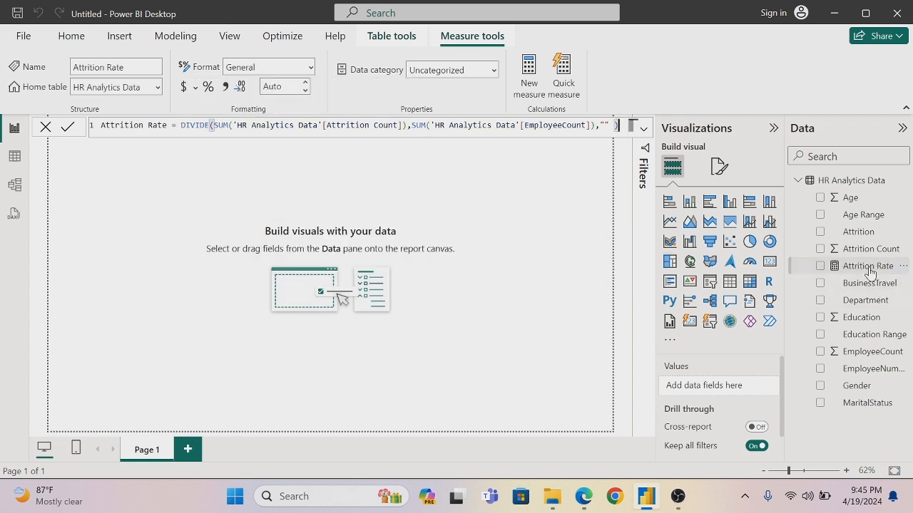
Step: Create another new measure in the HR Analytics Data table and name it Active Employee
click(529, 65)
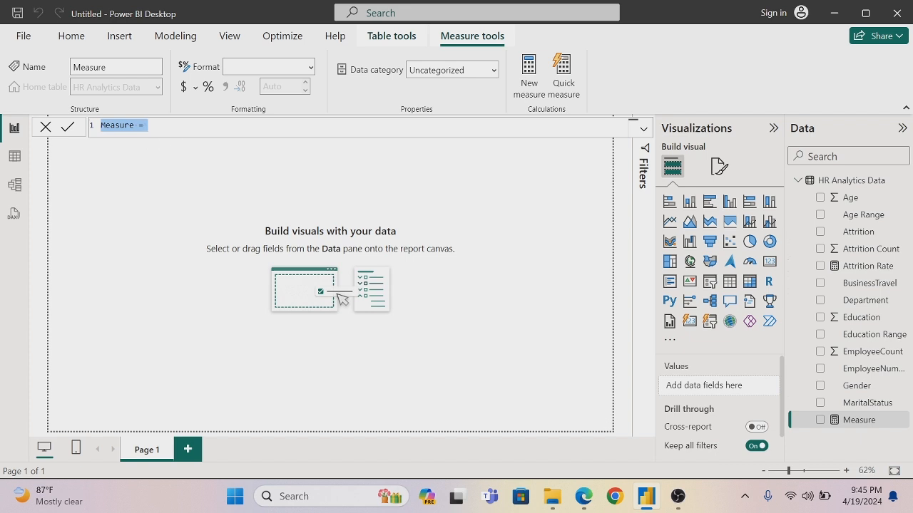
click(134, 125)
key(BackSpace)
key(BackSpace)
key(BackSpace)
key(BackSpace)
key(BackSpace)
key(BackSpace)
key(BackSpace)
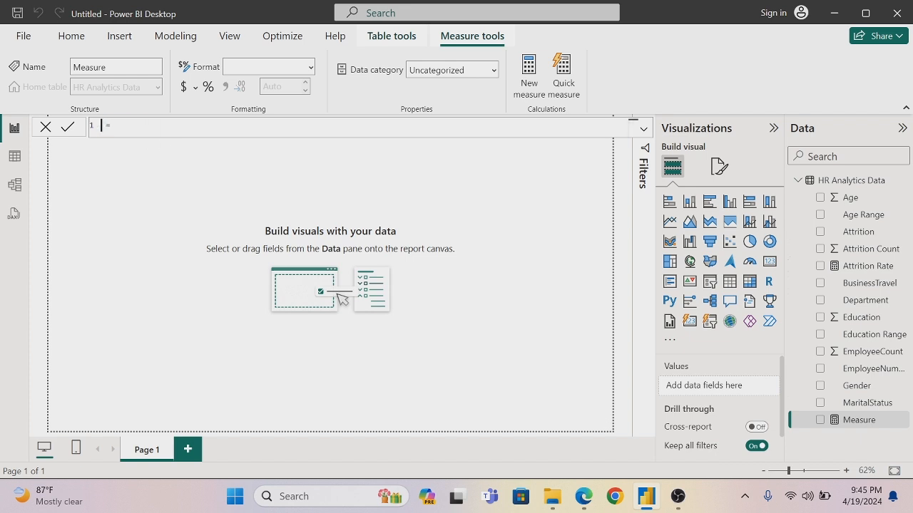
text(Active EM)
key(BackSpace)
text(mployee)
key(Right)
Step: Begin the Active Employee formula with SUM('HR Analytics Data'[EmployeeCount]) followed by a minus sign
text(sum)
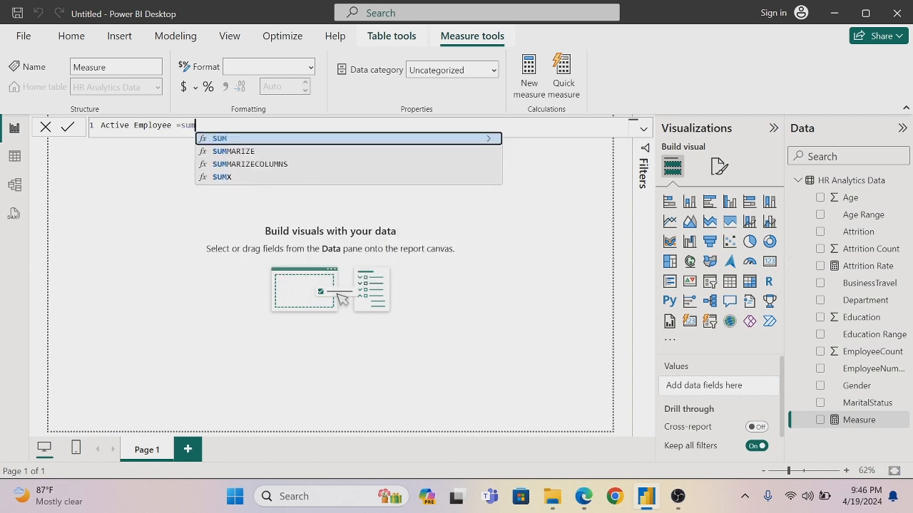
key(Tab)
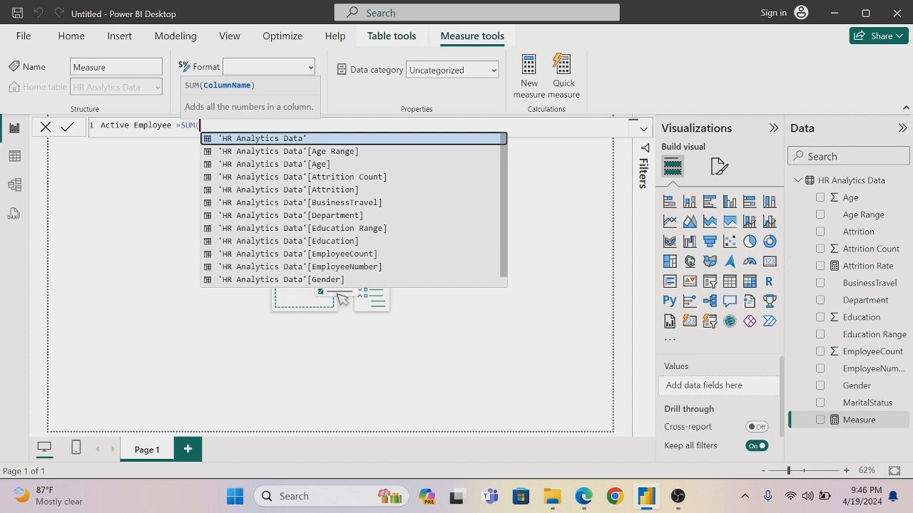
key(Down)
key(Down)
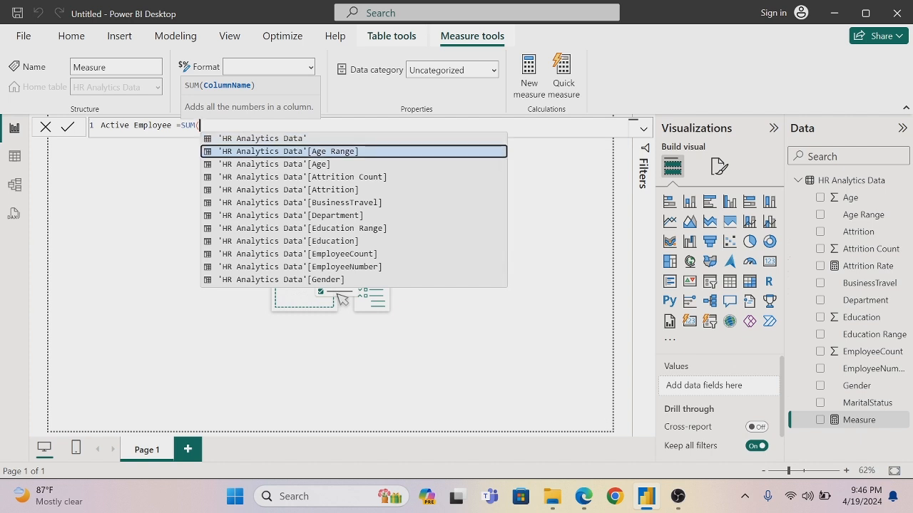
key(Down)
key(Down)
key(Down)
key(Down)
key(Down)
key(Down)
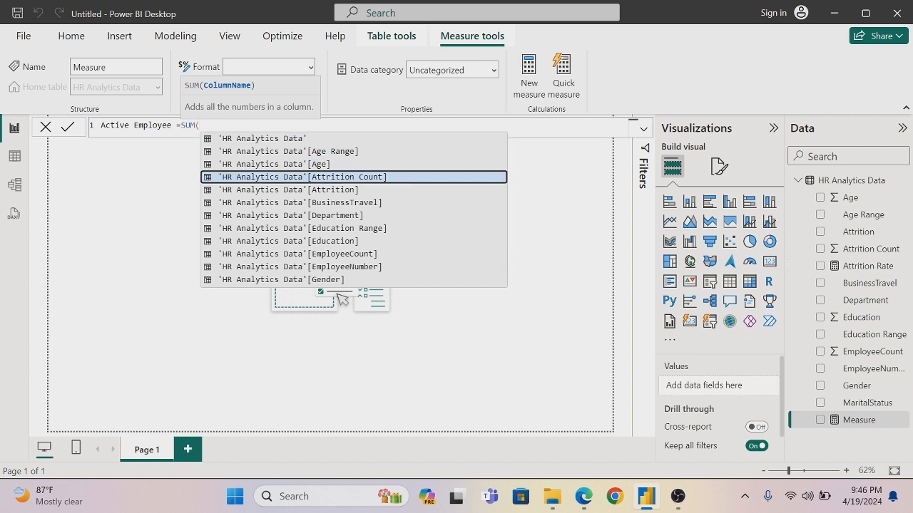
key(Down)
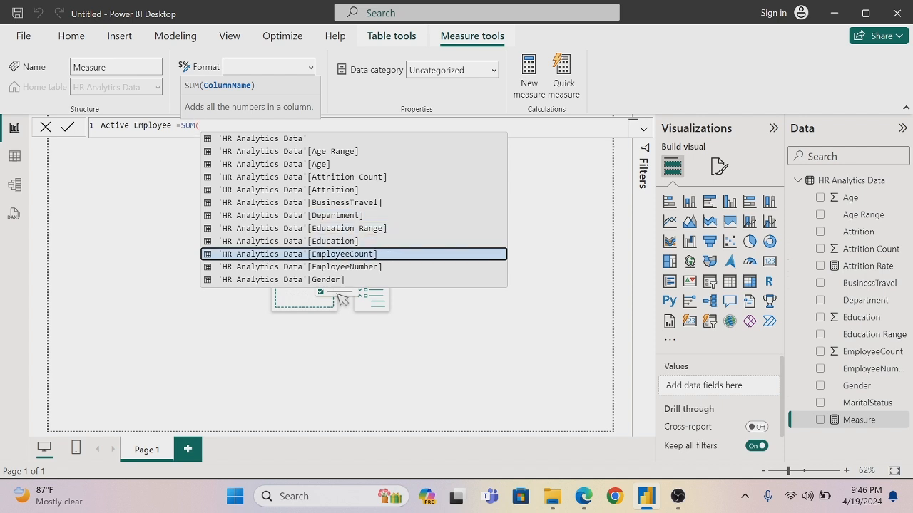
key(Tab)
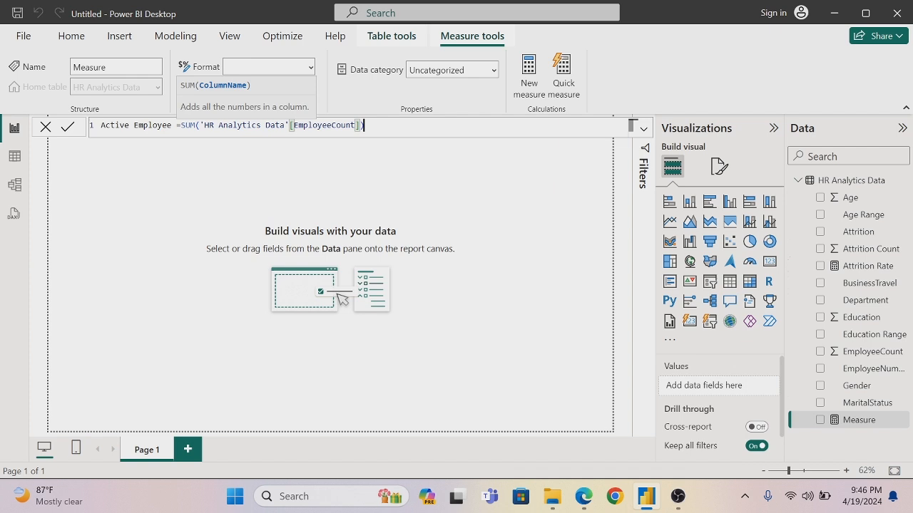
text()-)
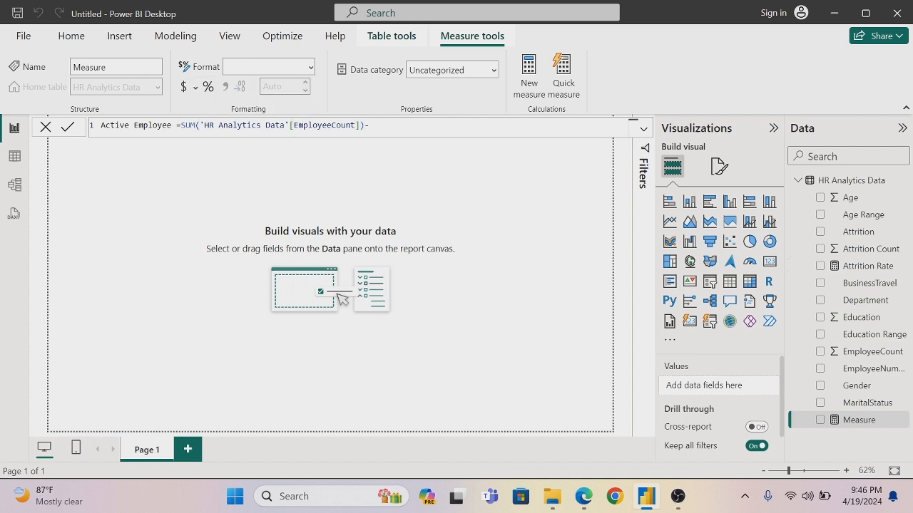
Step: Enter SUM('HR Analytics Data'[Attrition Count]) as the subtracted term and commit the Active Employee measure
text(sum)
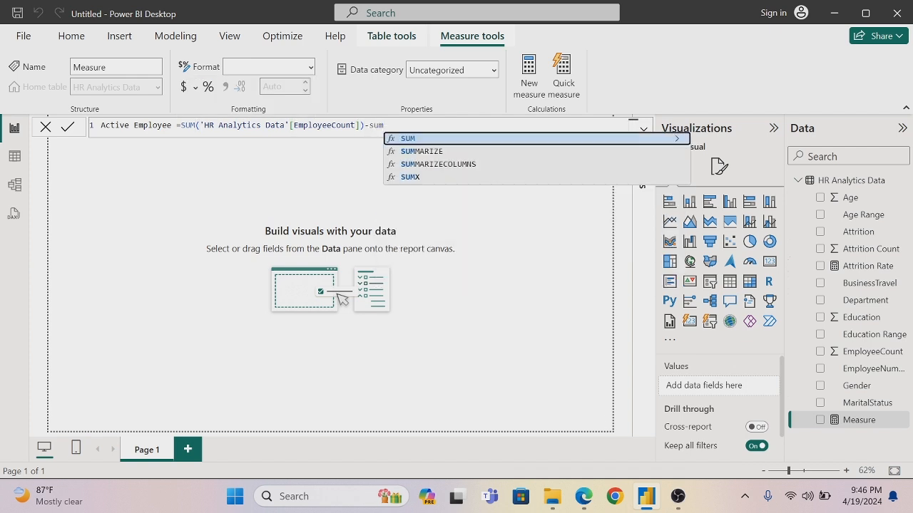
key(Tab)
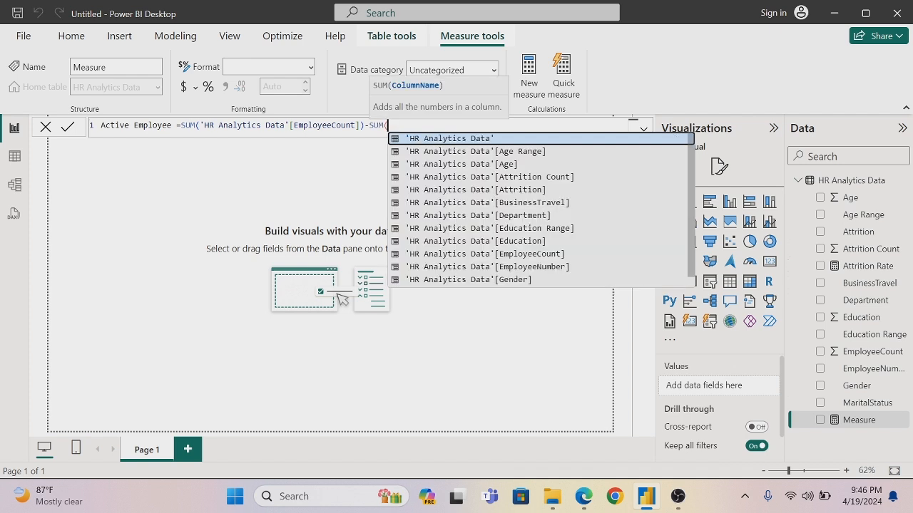
key(Down)
key(Down)
key(Down)
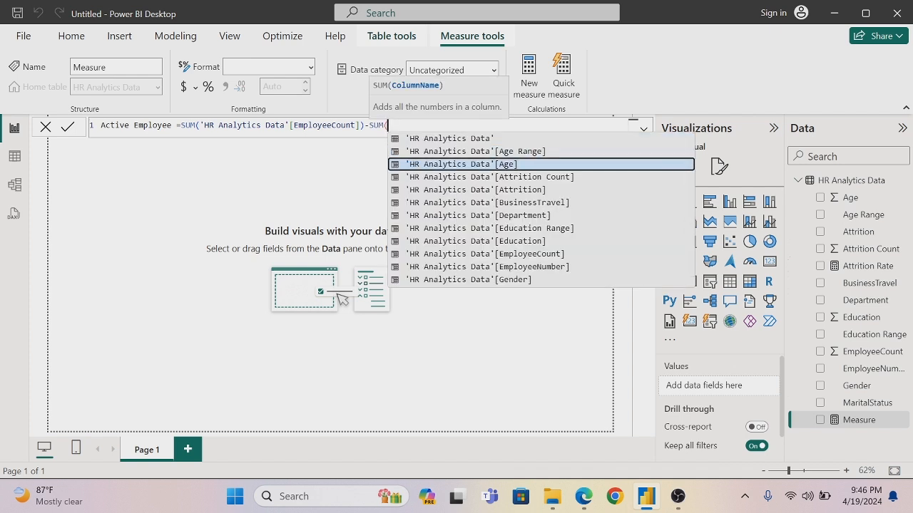
key(Tab)
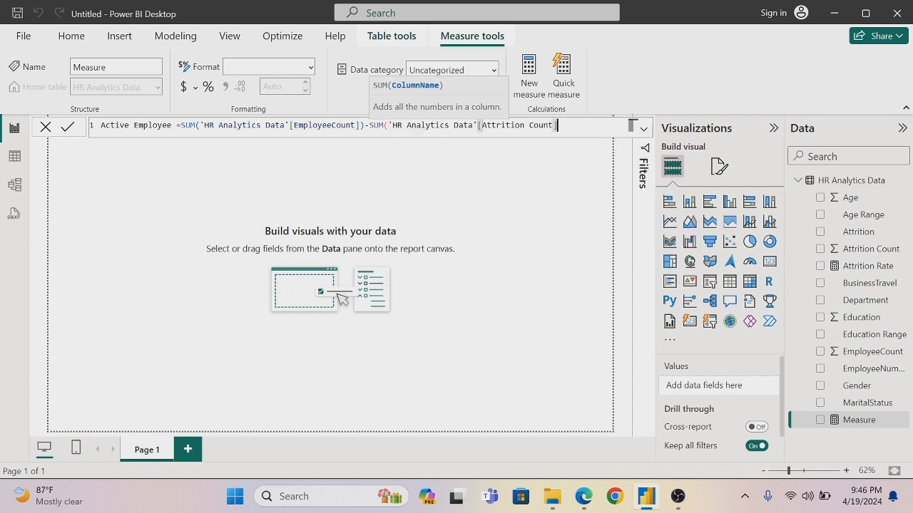
text())
key(Return)
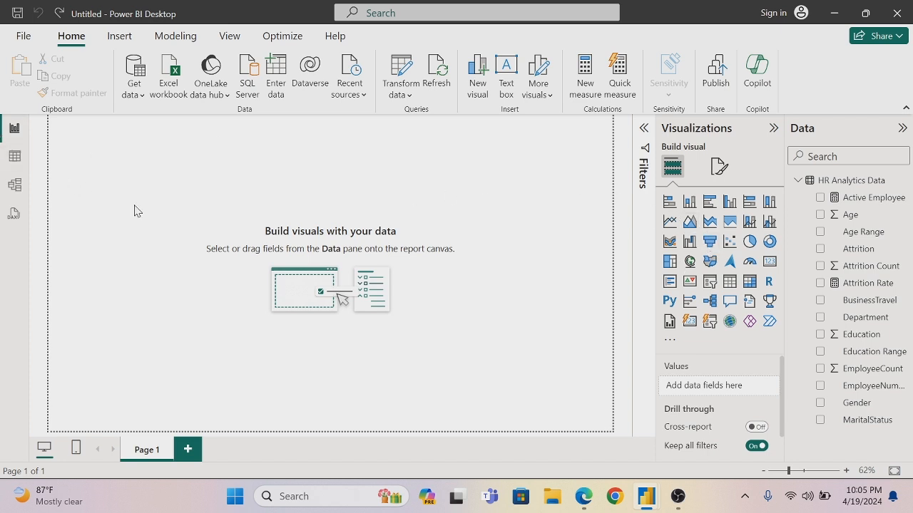
Step: Set the report page's canvas background to black with 9% transparency
click(716, 169)
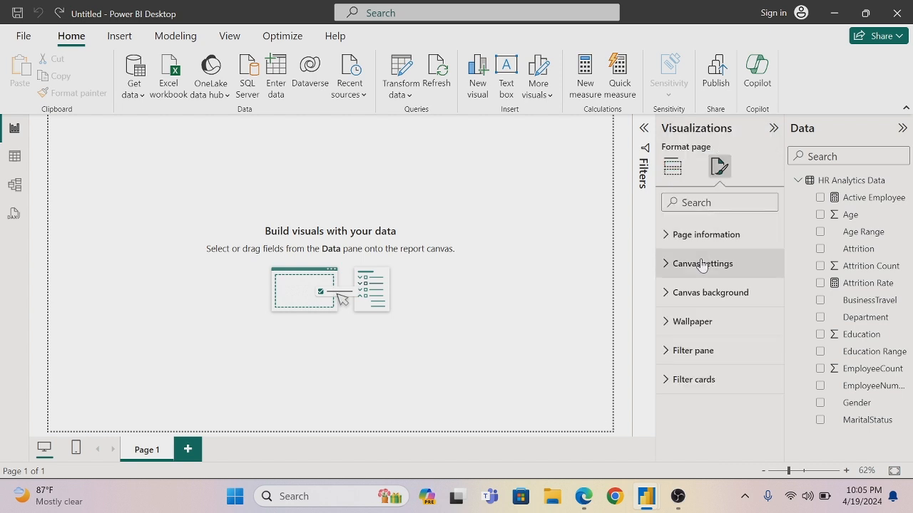
click(679, 300)
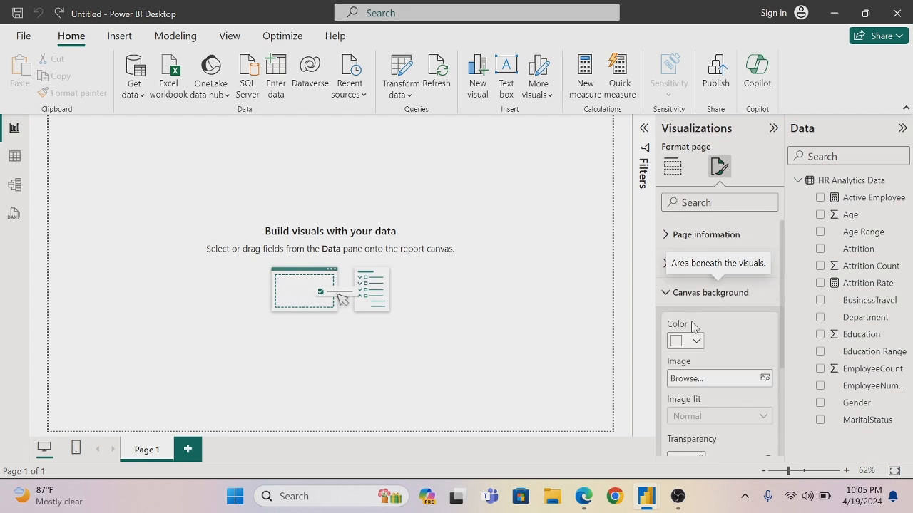
click(697, 342)
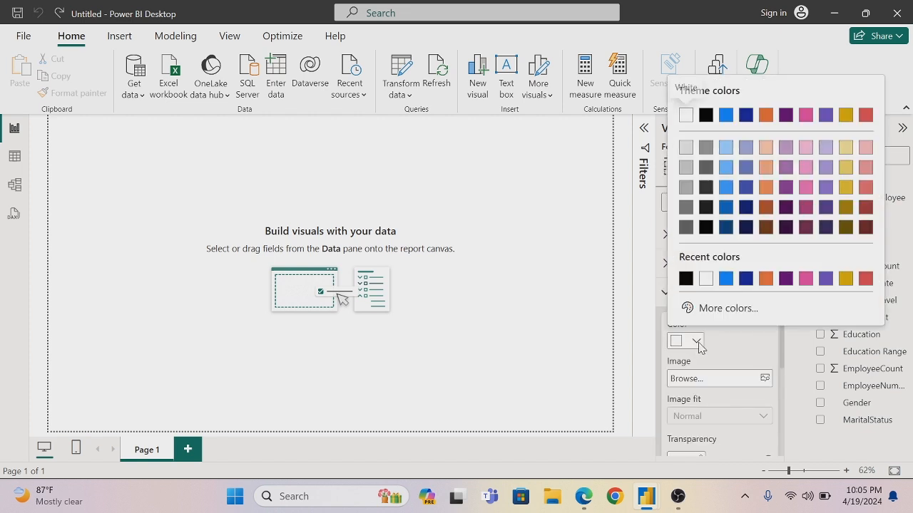
click(685, 280)
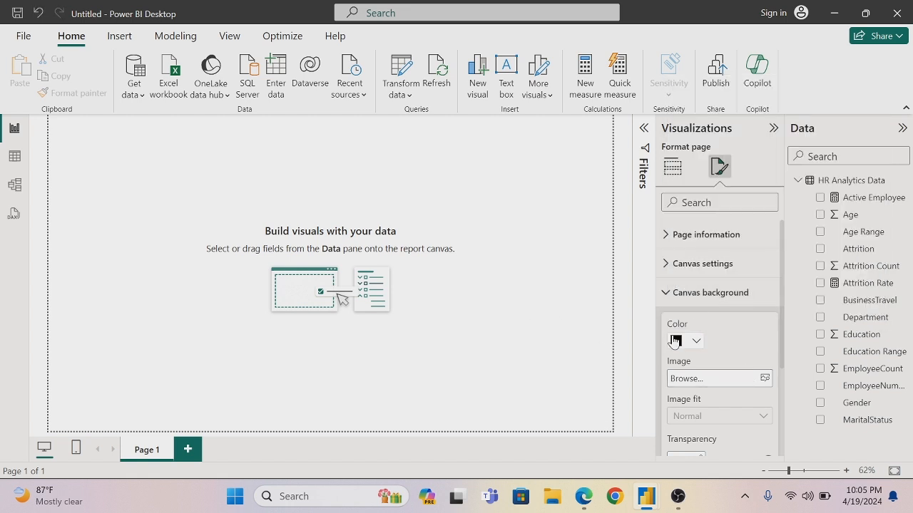
scroll(783, 359, down, 1)
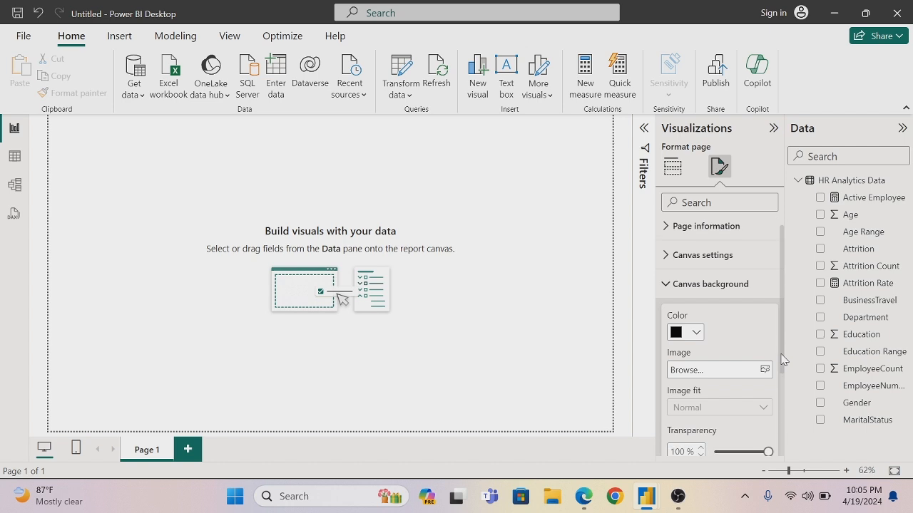
scroll(783, 359, down, 2)
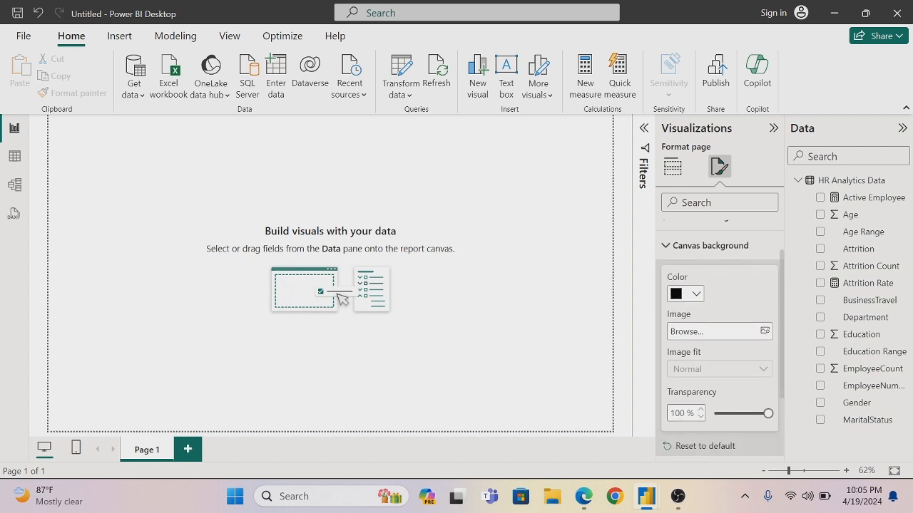
click(678, 414)
text(9)
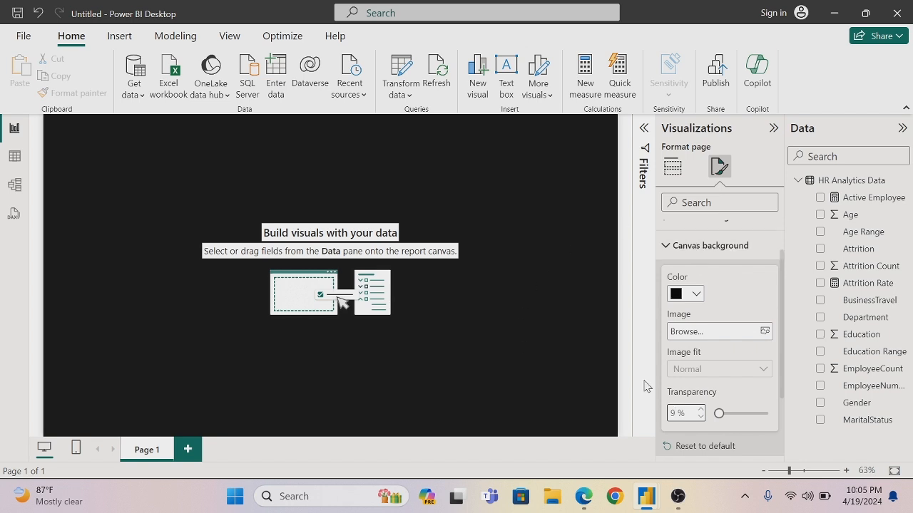
Step: Add a card visual in the upper-left area of the report page and reduce its height to about 135
click(670, 169)
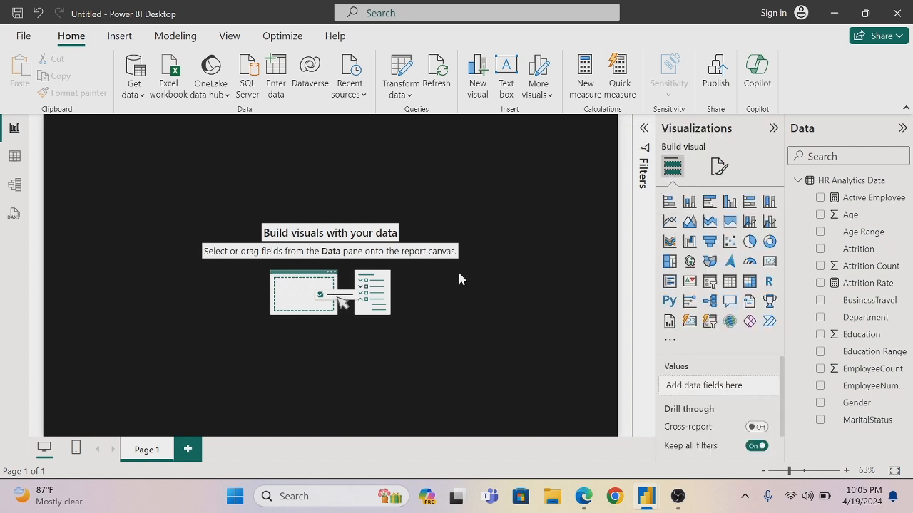
click(768, 264)
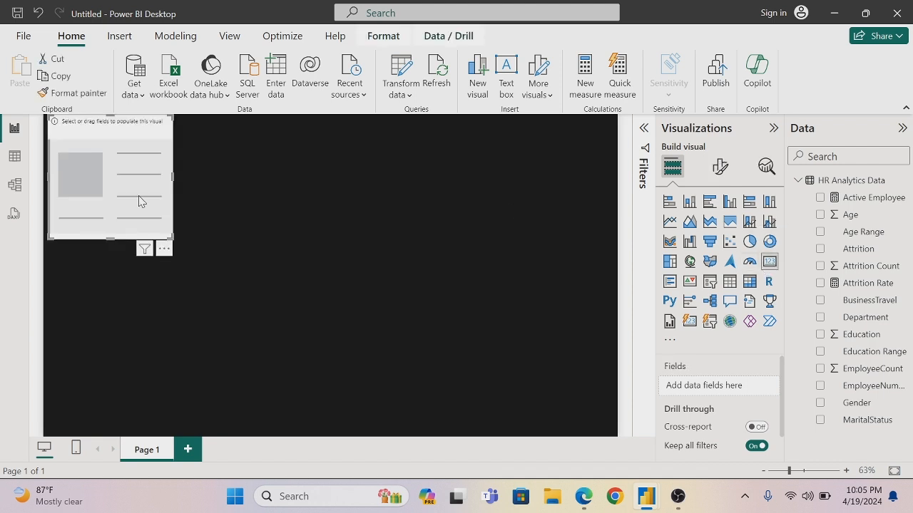
drag(75, 191, 155, 273)
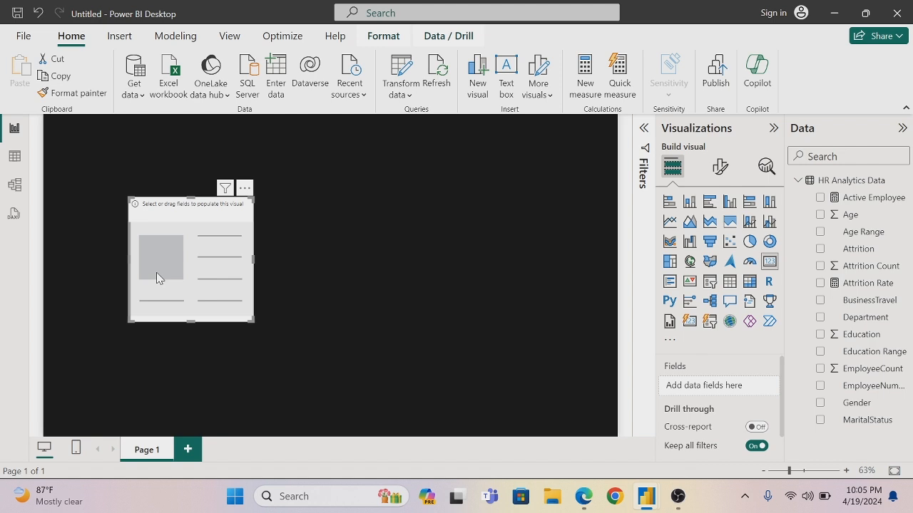
drag(189, 322, 188, 258)
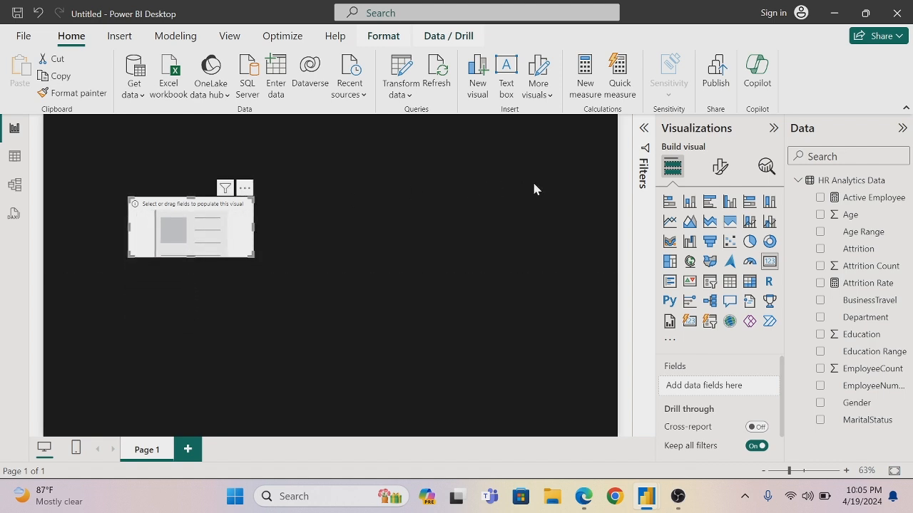
Step: Add the EmployeeCount field to the empty card
click(721, 168)
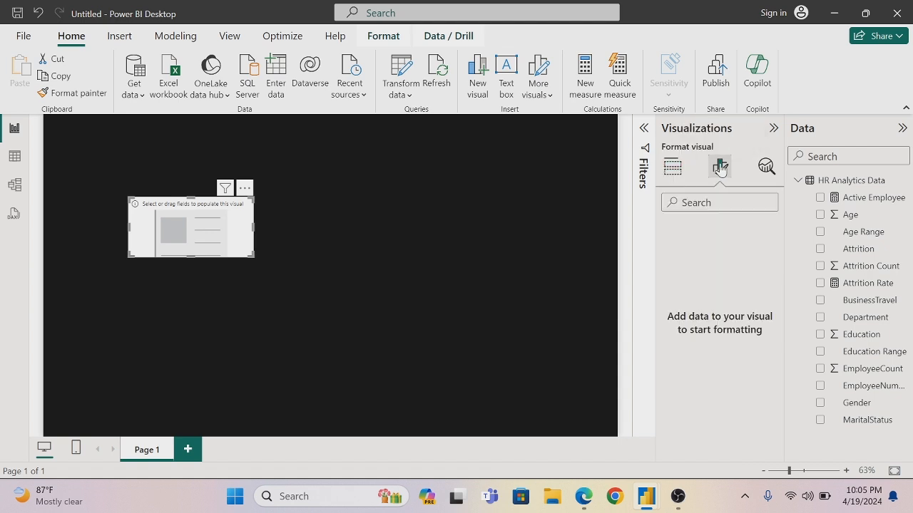
click(672, 166)
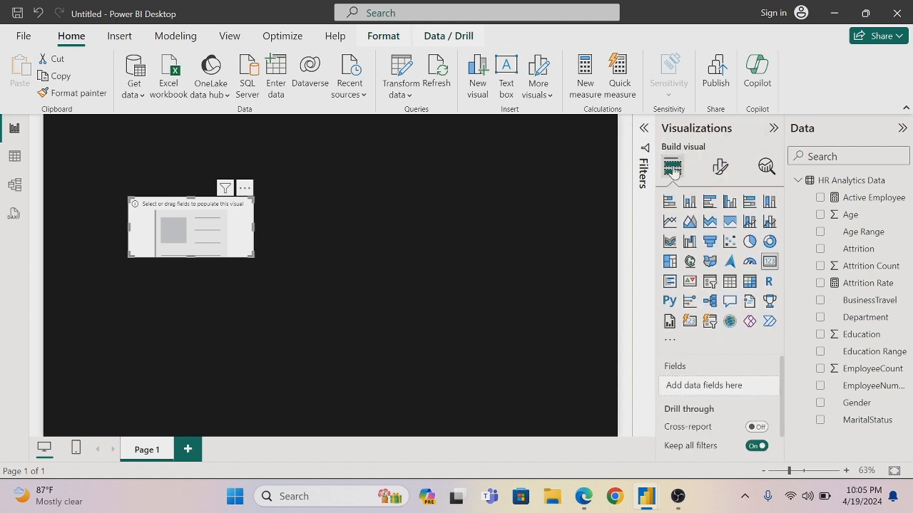
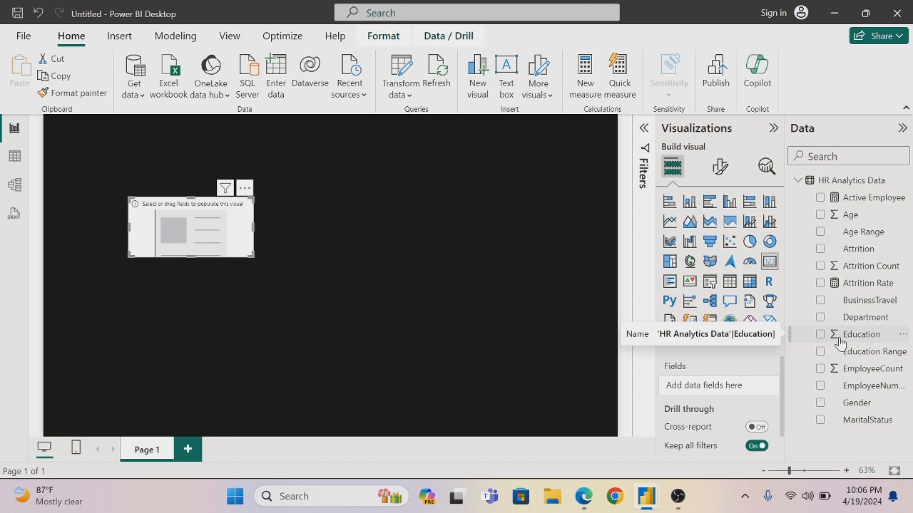
click(820, 369)
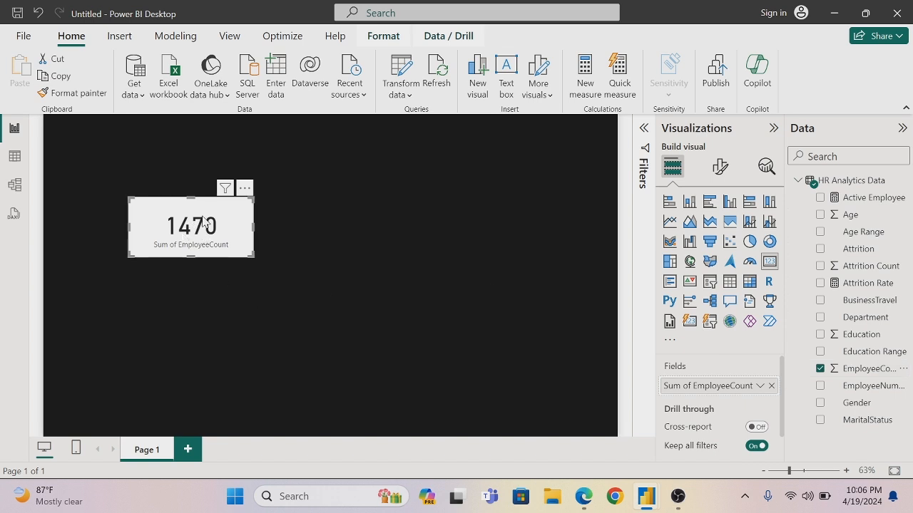
Step: Set the EmployeeCount card's height to 90 and width to 160, and move it slightly up and to the right on the page
click(721, 170)
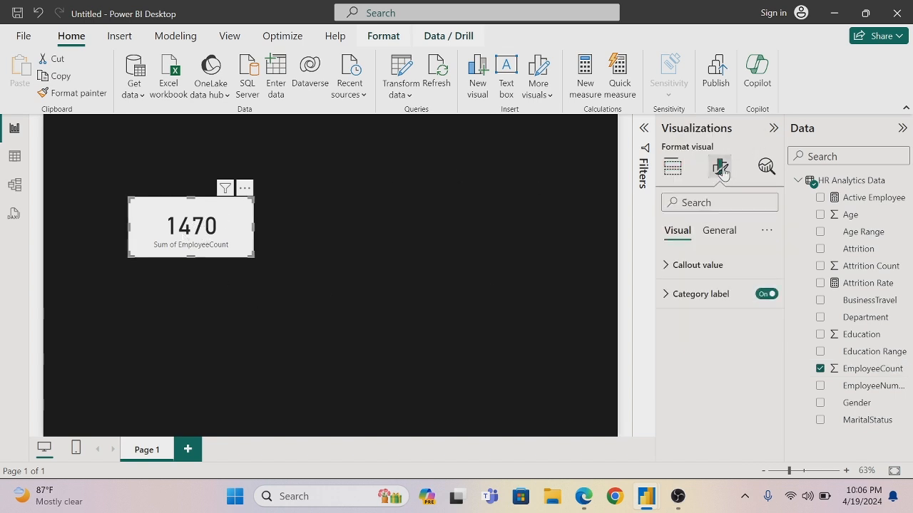
click(720, 231)
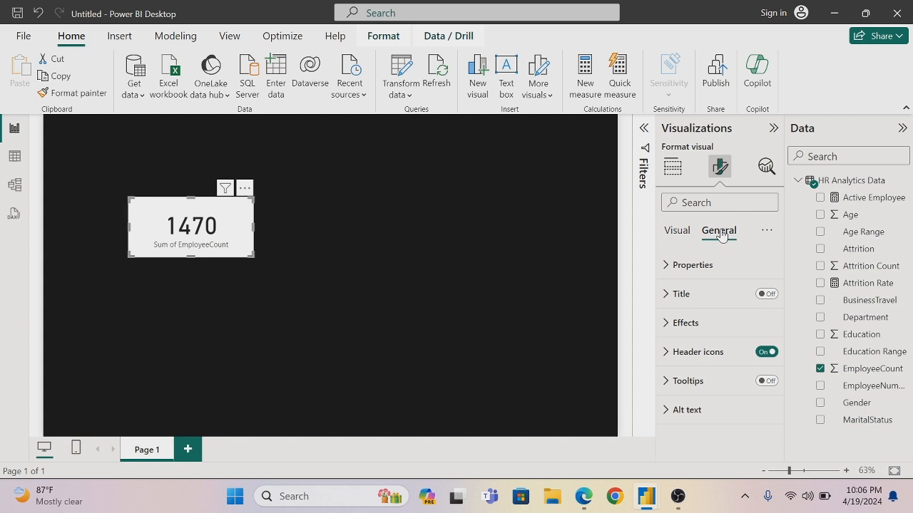
click(666, 265)
double_click(681, 335)
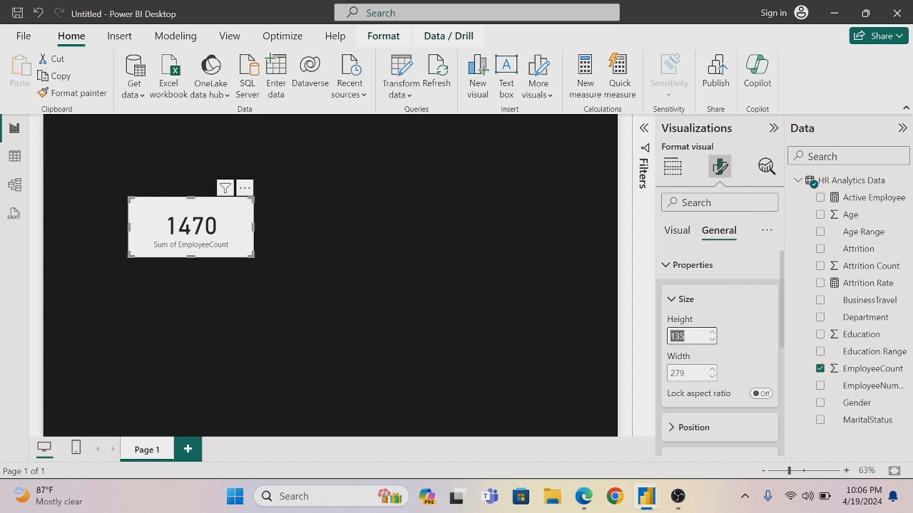
key(BackSpace)
text(90)
key(Return)
key(Tab)
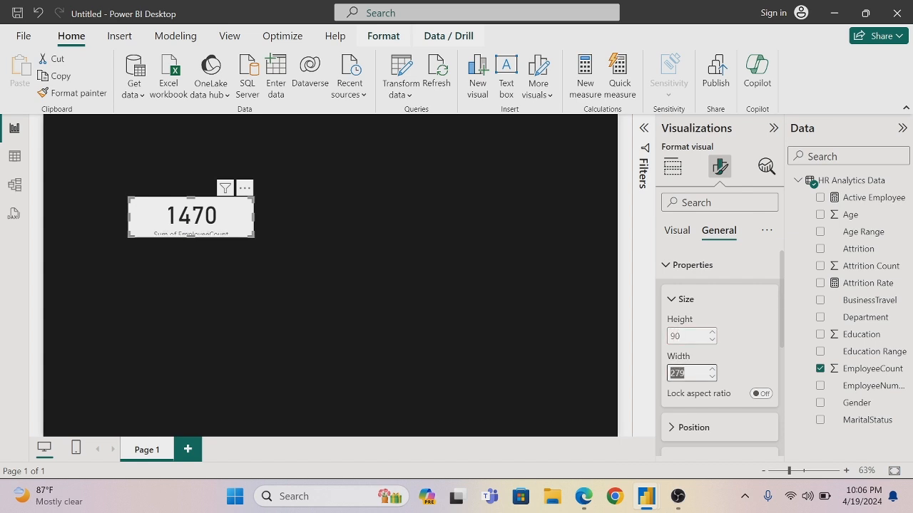
key(BackSpace)
text(160)
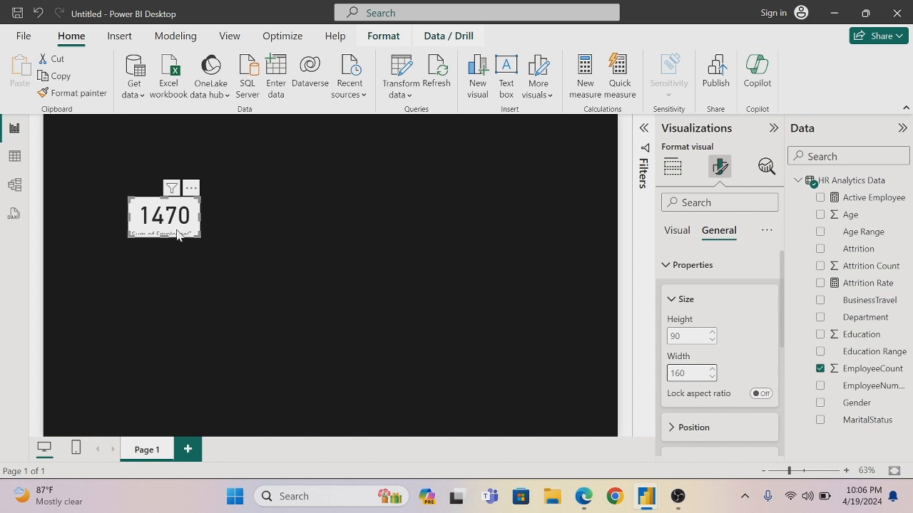
drag(176, 233, 202, 204)
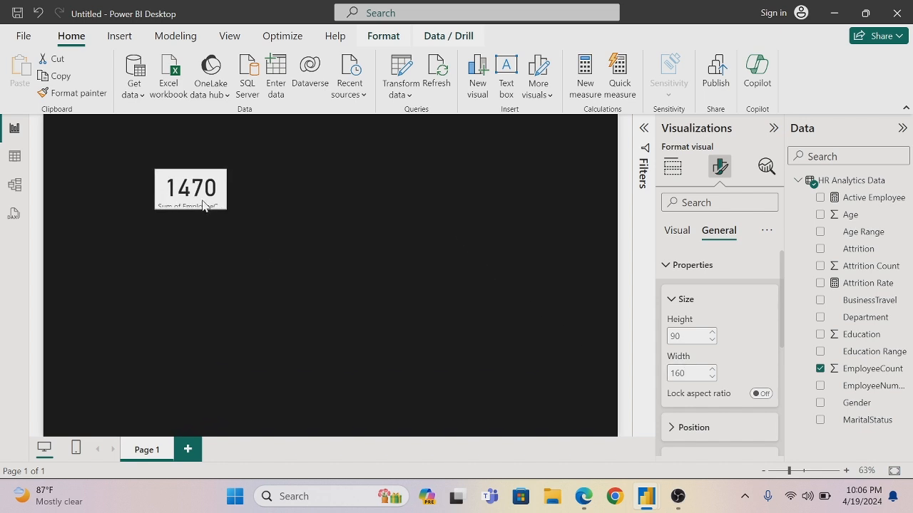
Step: Turn off the EmployeeCount card's category label and set its callout value font to bold Comic Sans MS
click(676, 231)
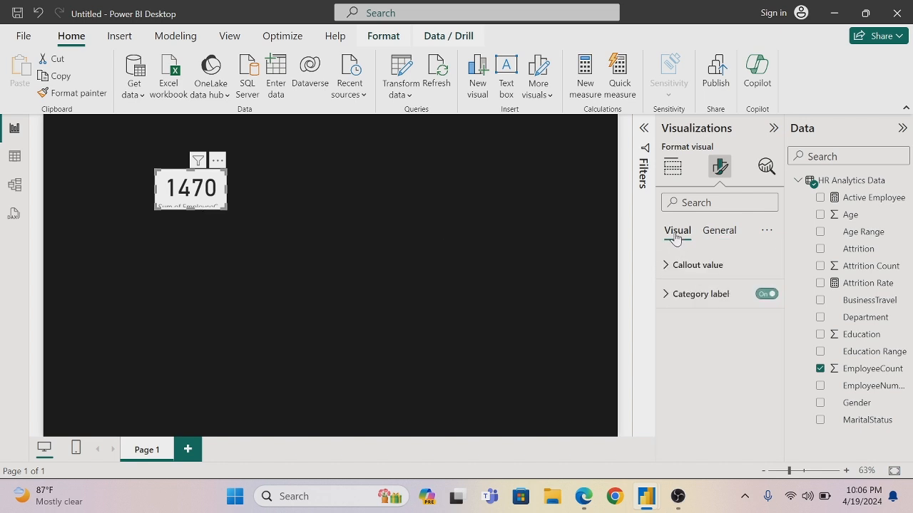
click(771, 297)
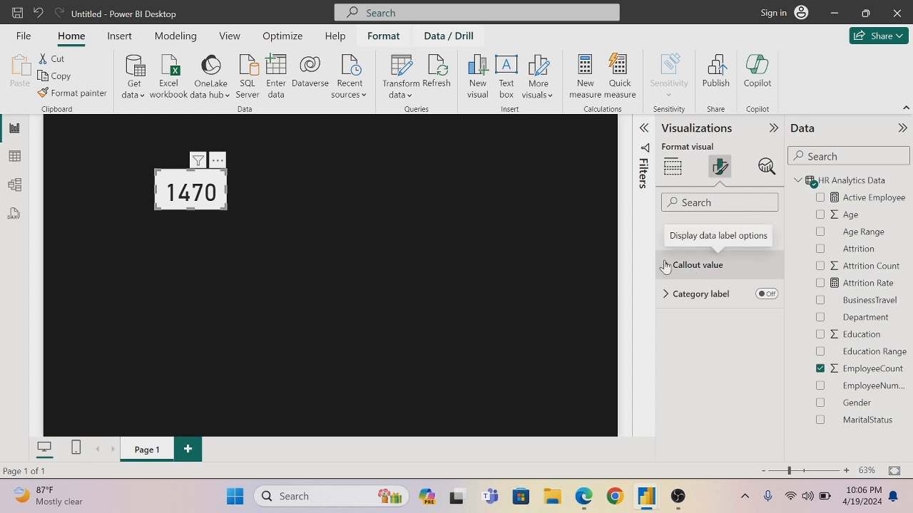
click(665, 265)
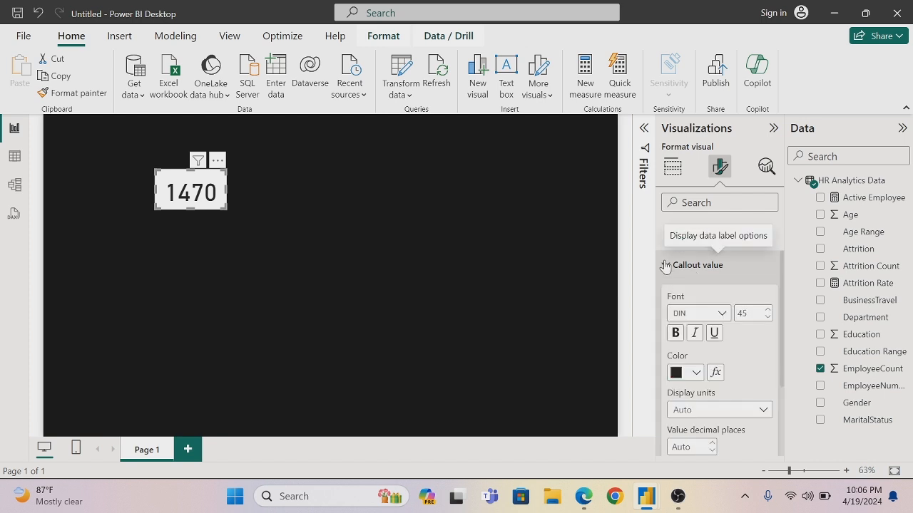
click(724, 315)
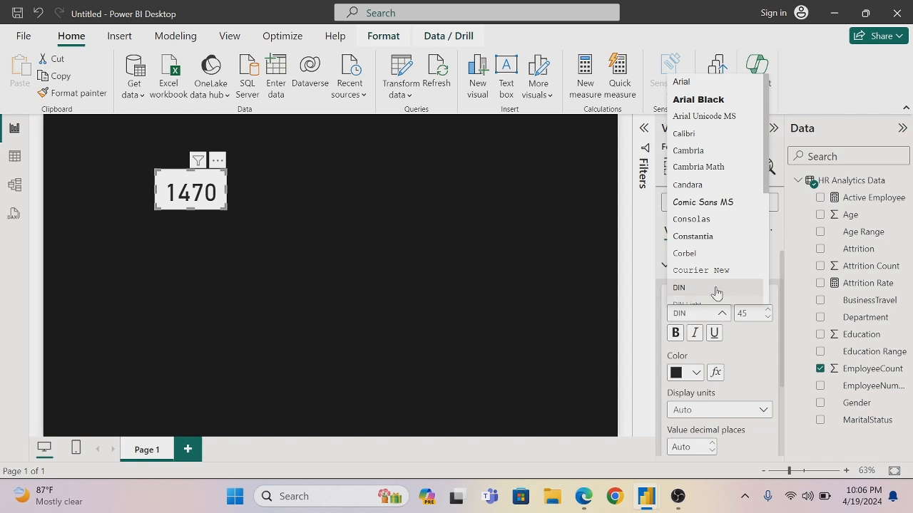
click(703, 206)
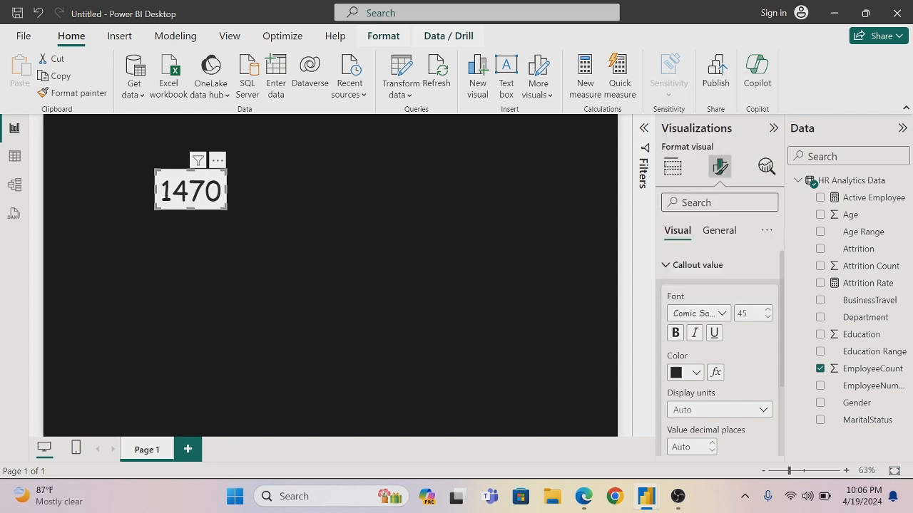
click(676, 334)
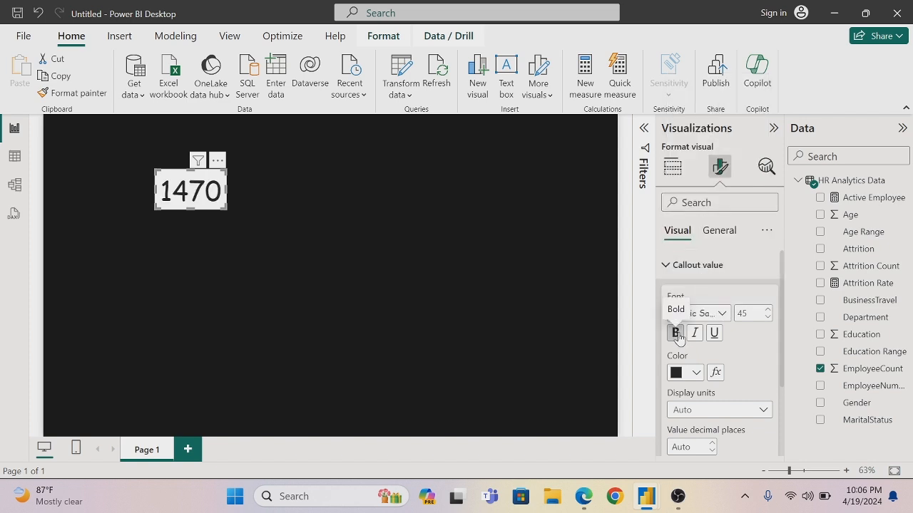
Step: Set the card's callout value color to the custom hex #A1D6E2
click(695, 374)
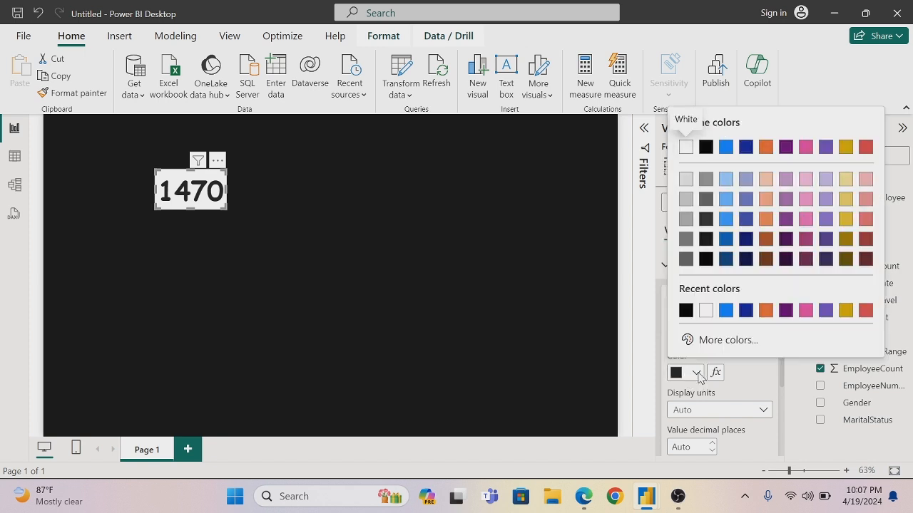
click(726, 340)
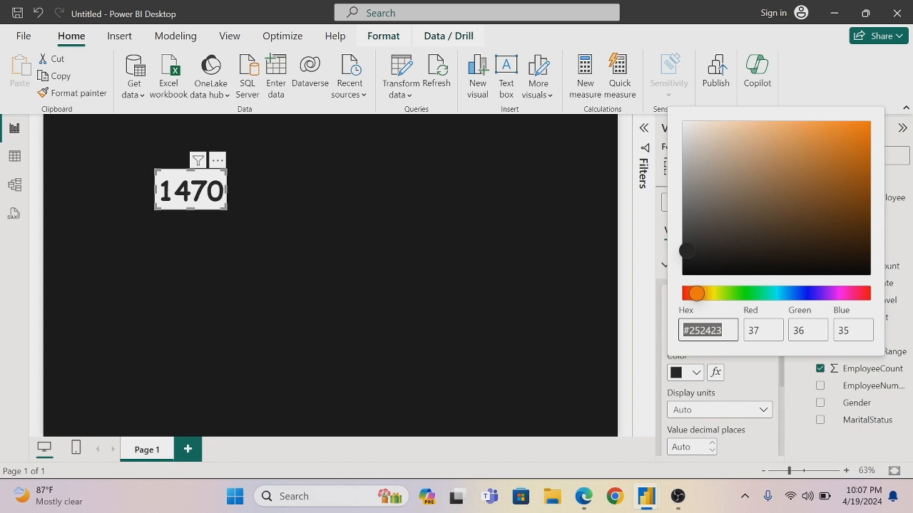
click(723, 330)
key(BackSpace)
key(BackSpace)
key(BackSpace)
key(BackSpace)
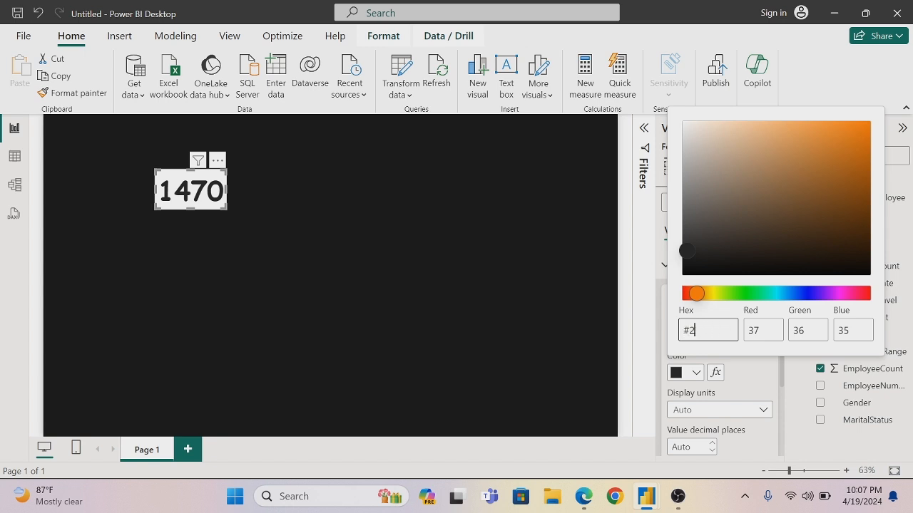
key(BackSpace)
text(a1d6e2)
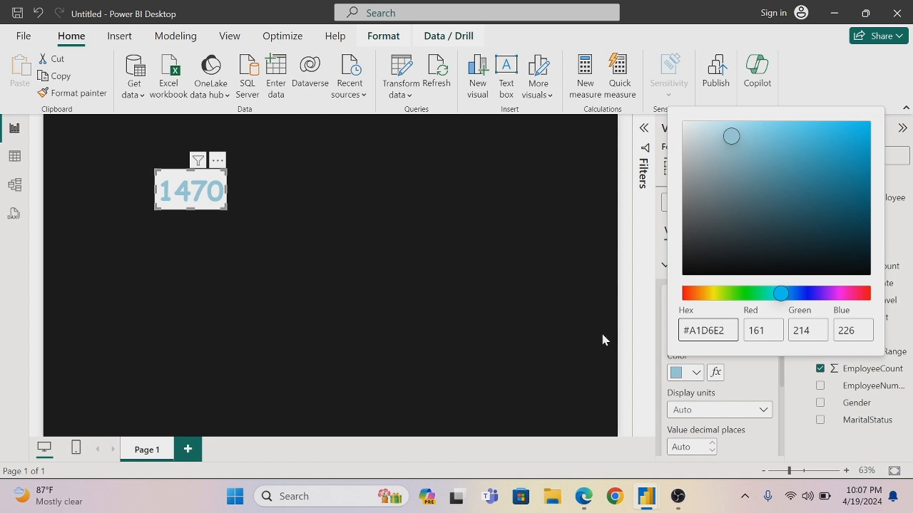
click(634, 311)
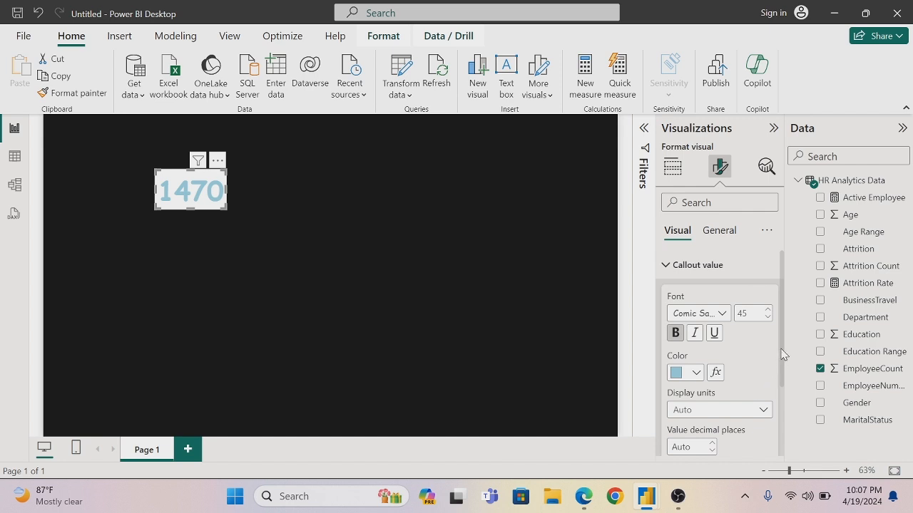
Step: Turn on the EmployeeCount card's title and set its text to TOTAL STAFF
drag(782, 354, 782, 434)
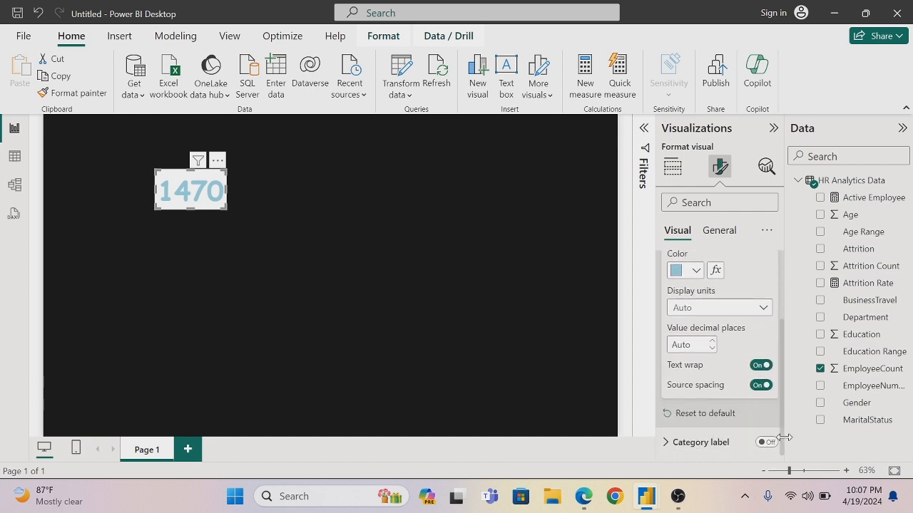
click(718, 230)
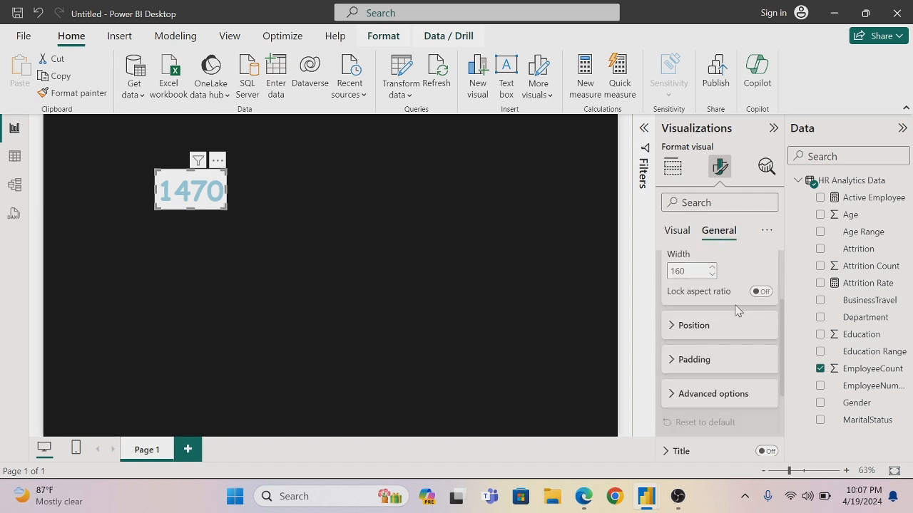
drag(782, 306, 782, 233)
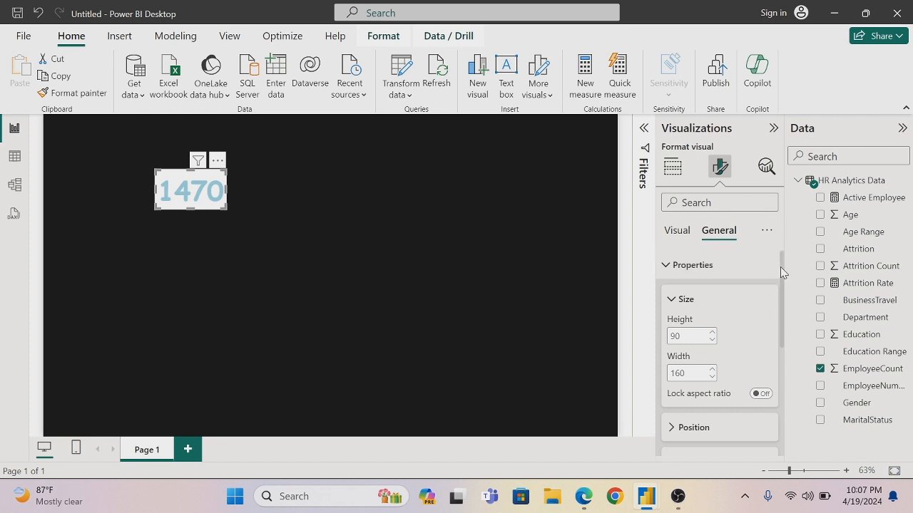
drag(781, 272, 783, 314)
drag(787, 360, 786, 379)
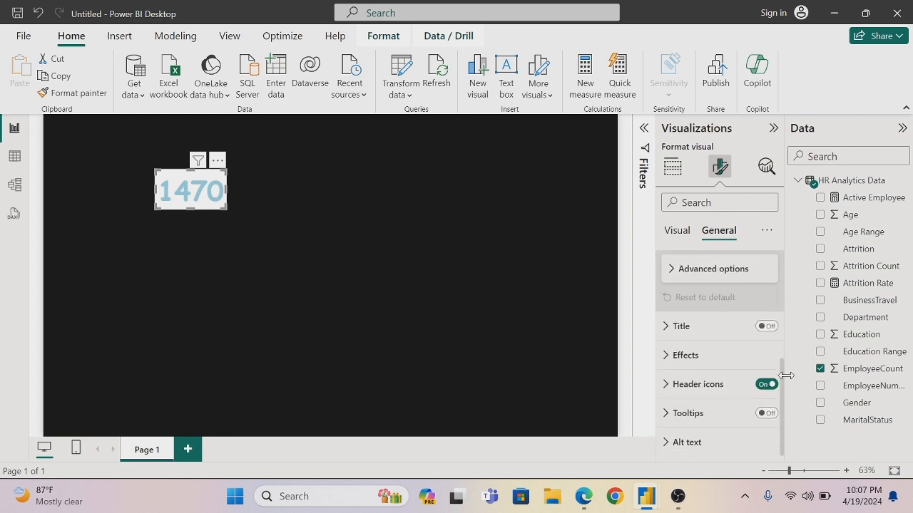
click(666, 328)
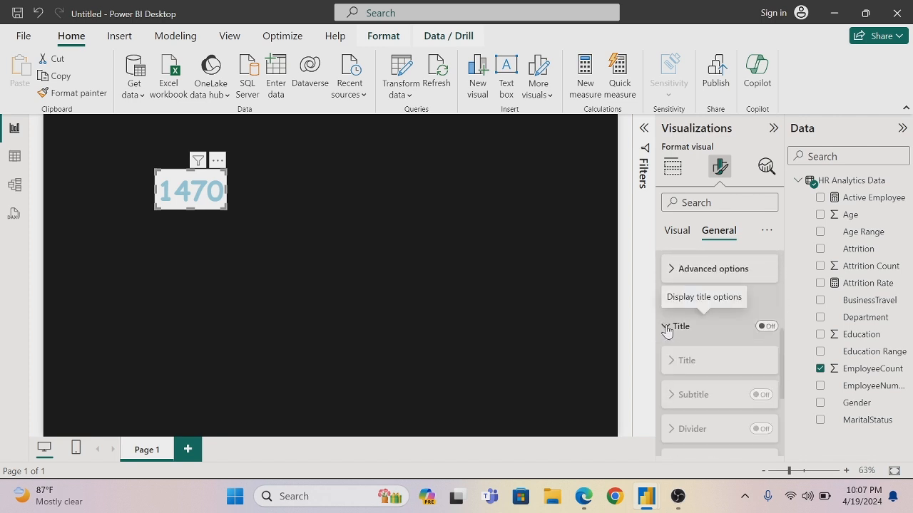
click(765, 327)
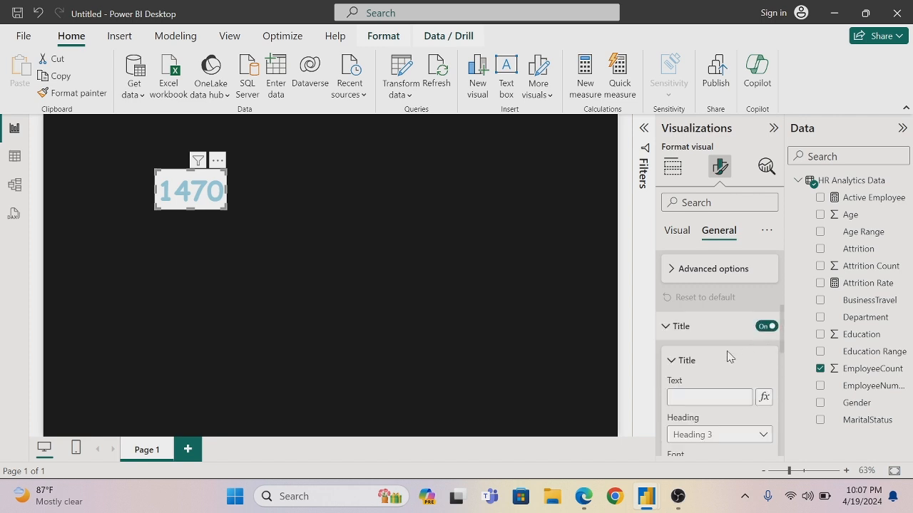
click(708, 397)
text(Tot)
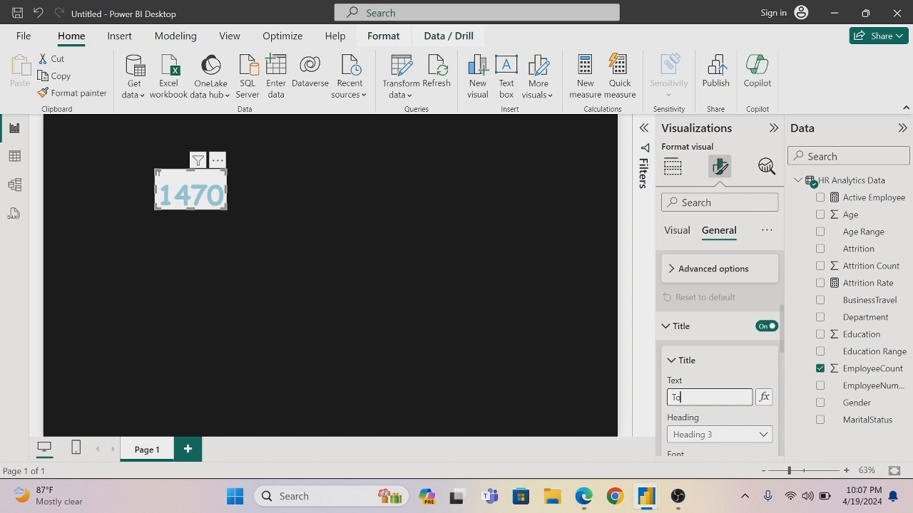
key(BackSpace)
key(BackSpace)
text(OTAK)
key(BackSpace)
text(L STAFF)
Step: Format the TOTAL STAFF title in bold Comic Sans MS
scroll(782, 360, down, 1)
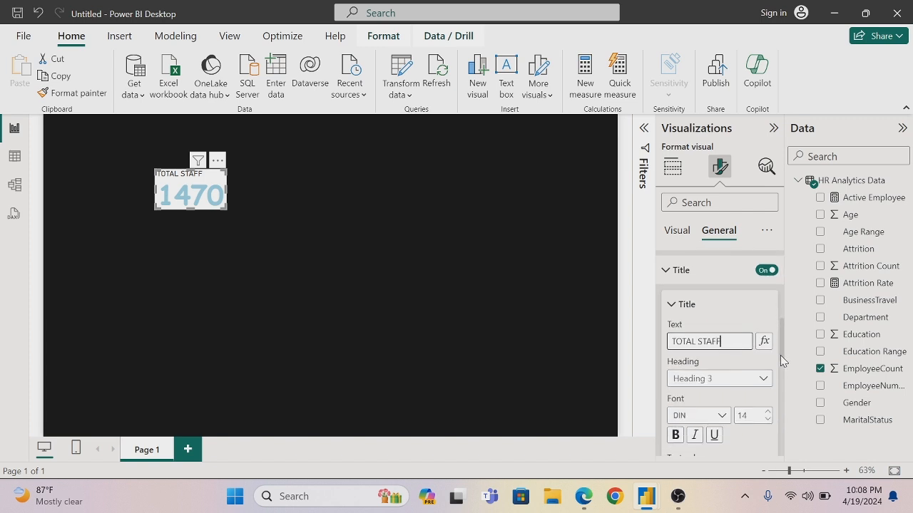
scroll(782, 360, down, 1)
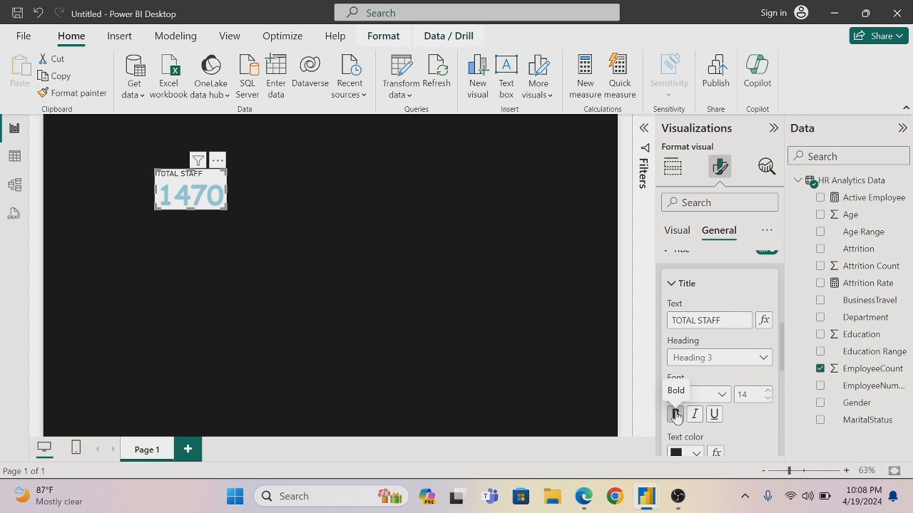
click(675, 415)
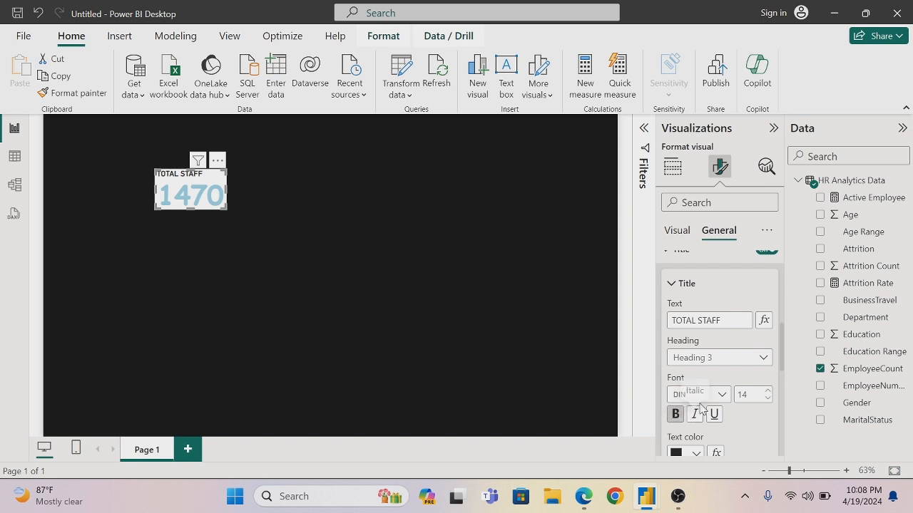
click(722, 396)
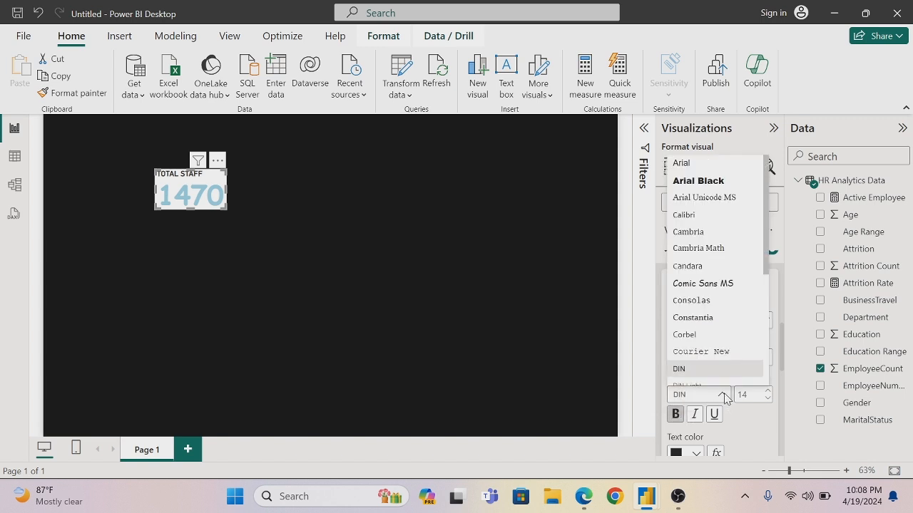
click(716, 285)
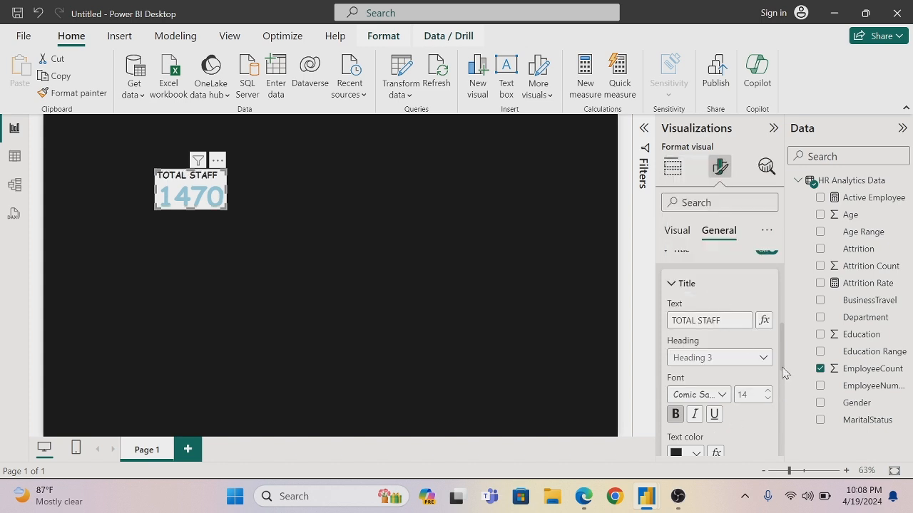
Step: Set the TOTAL STAFF title's text color to the same recently used light blue as the callout value
scroll(785, 372, down, 2)
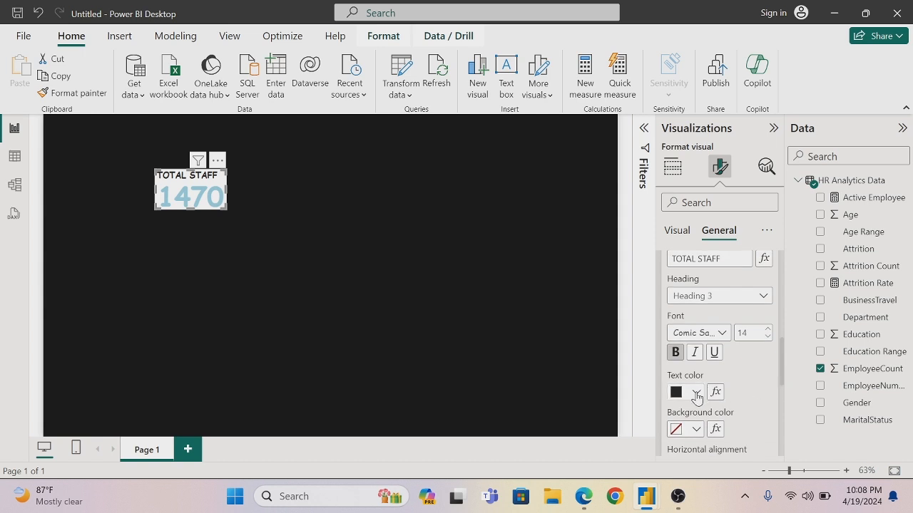
click(695, 392)
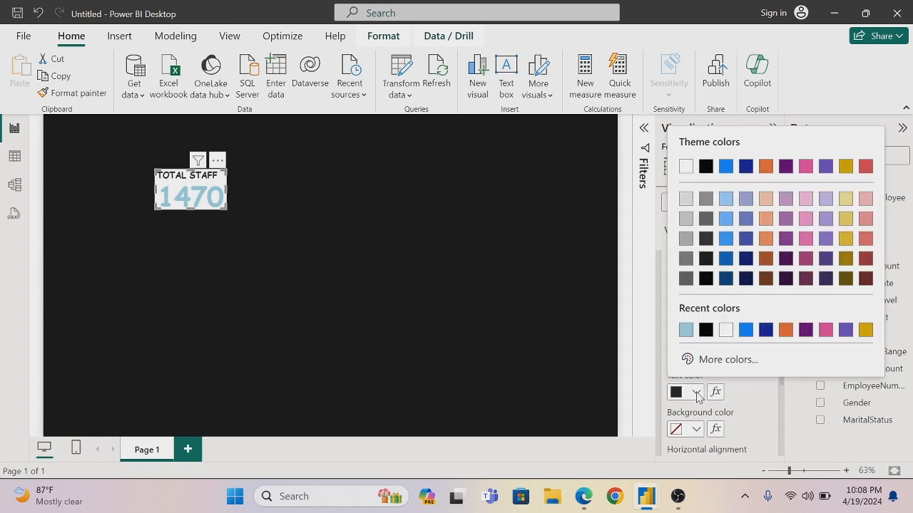
click(685, 330)
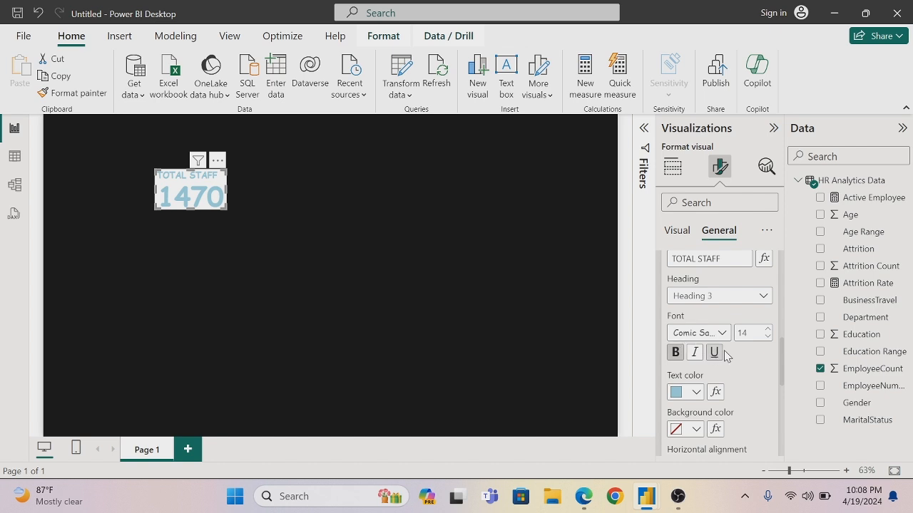
click(679, 431)
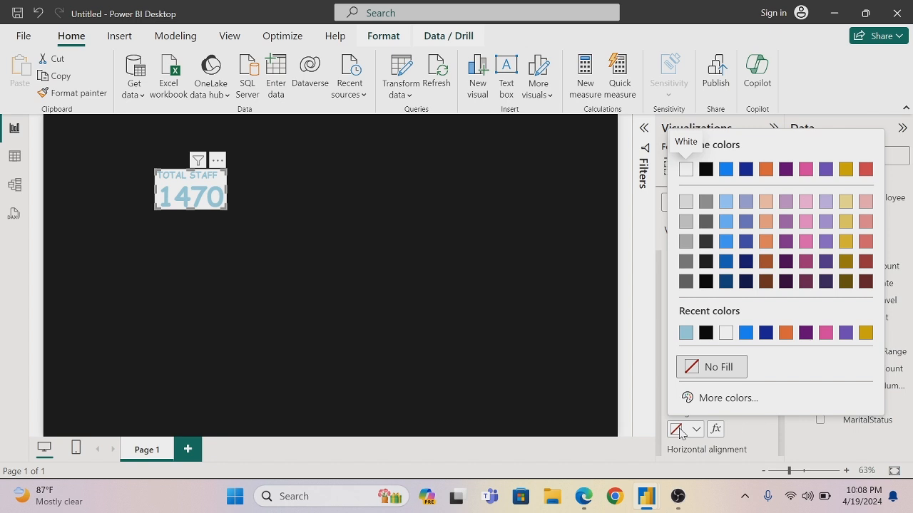
click(561, 361)
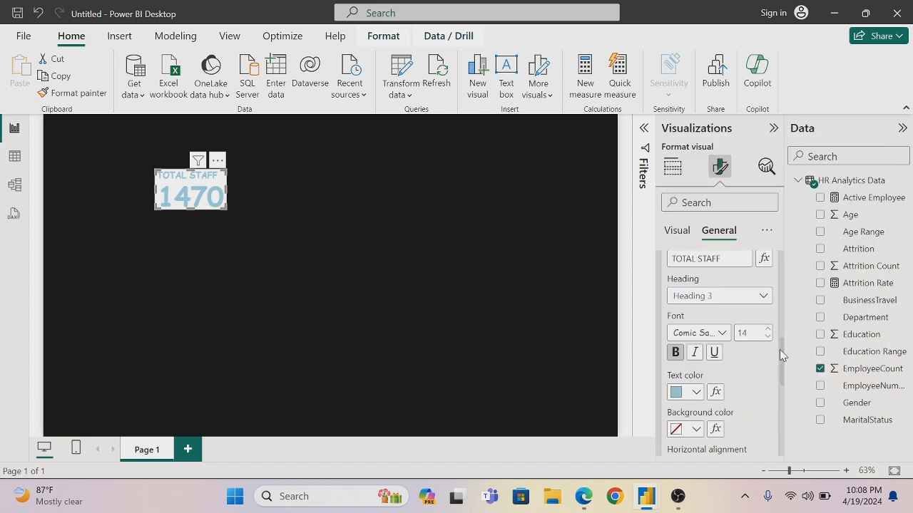
drag(779, 349, 789, 435)
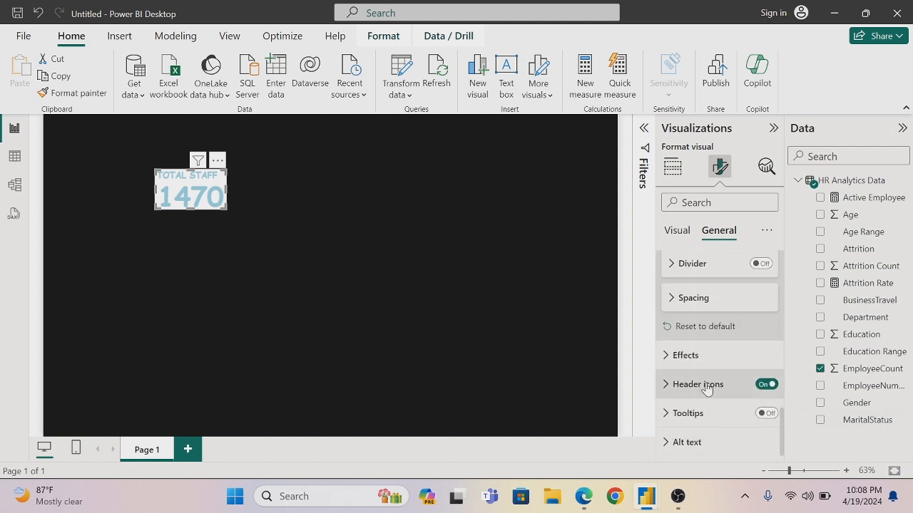
Step: Turn off the Total Staff card's background and give it a light blue visual border
click(667, 356)
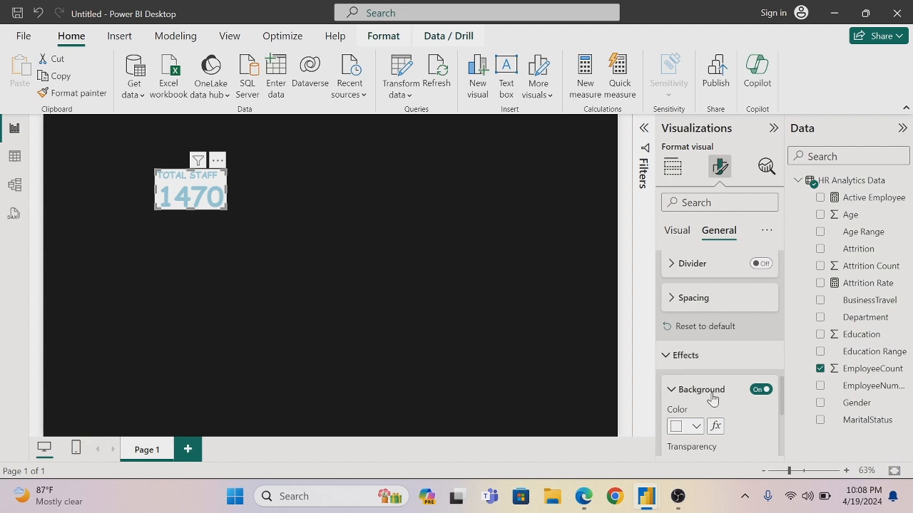
click(764, 391)
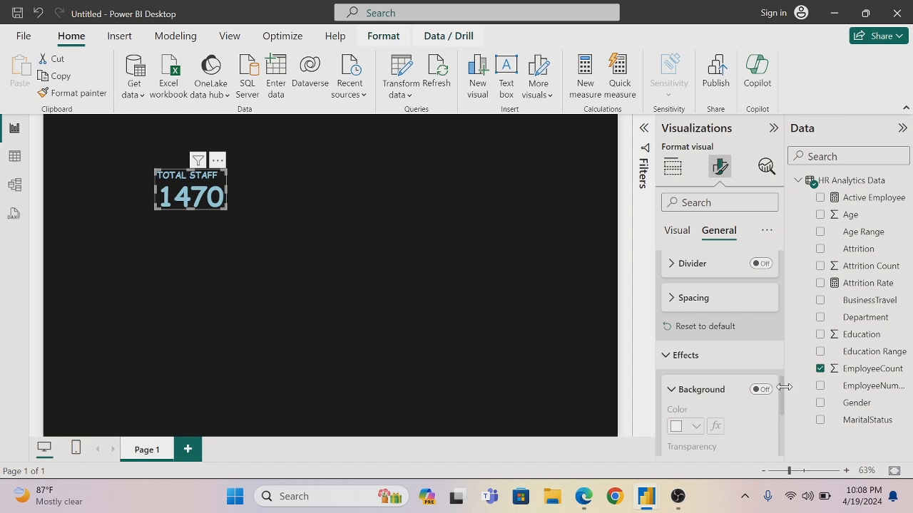
drag(783, 380, 787, 416)
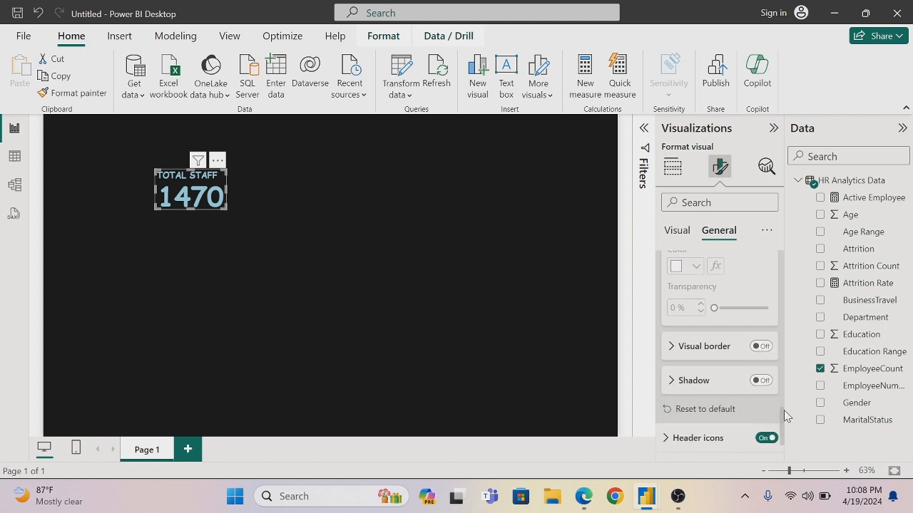
click(761, 347)
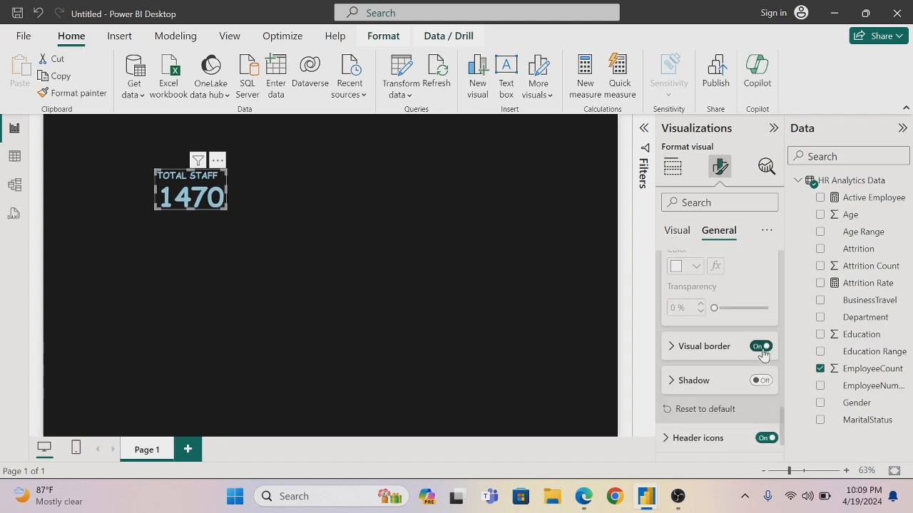
click(670, 348)
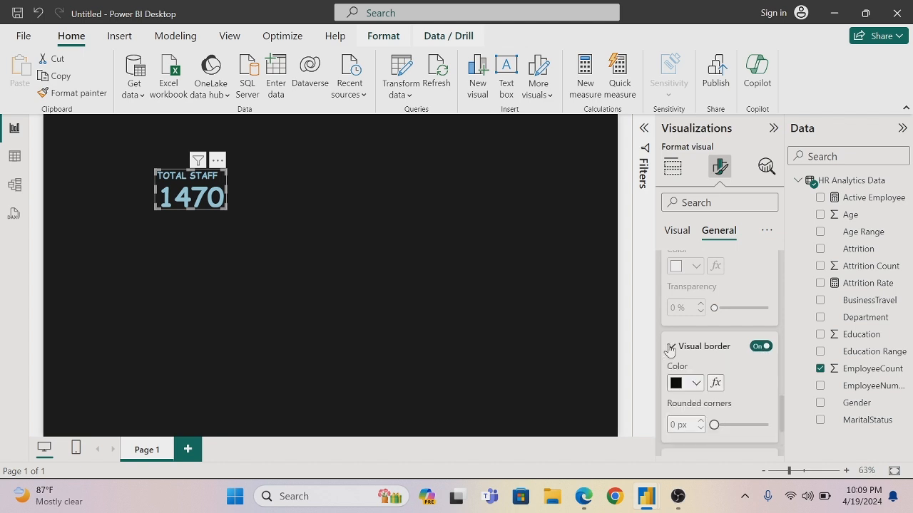
click(696, 386)
click(688, 322)
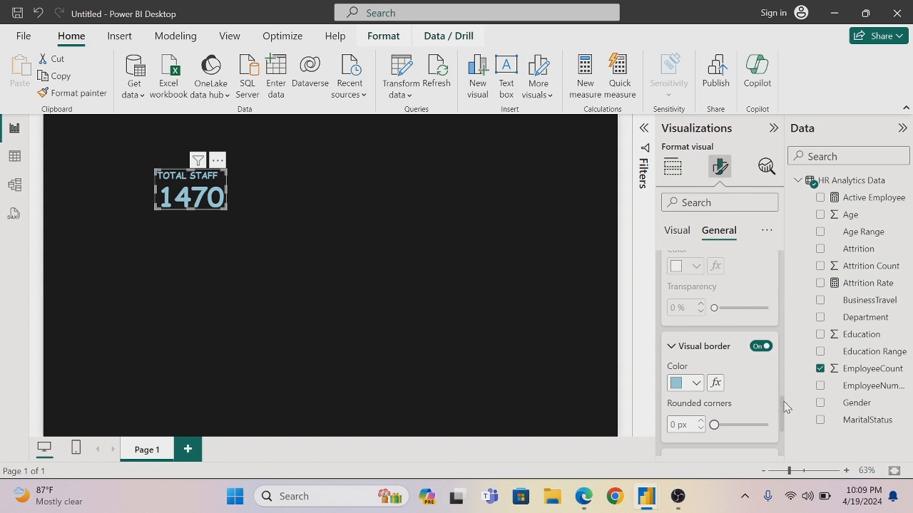
Step: Turn on the Total Staff card's shadow and widen the card slightly
drag(781, 409, 784, 451)
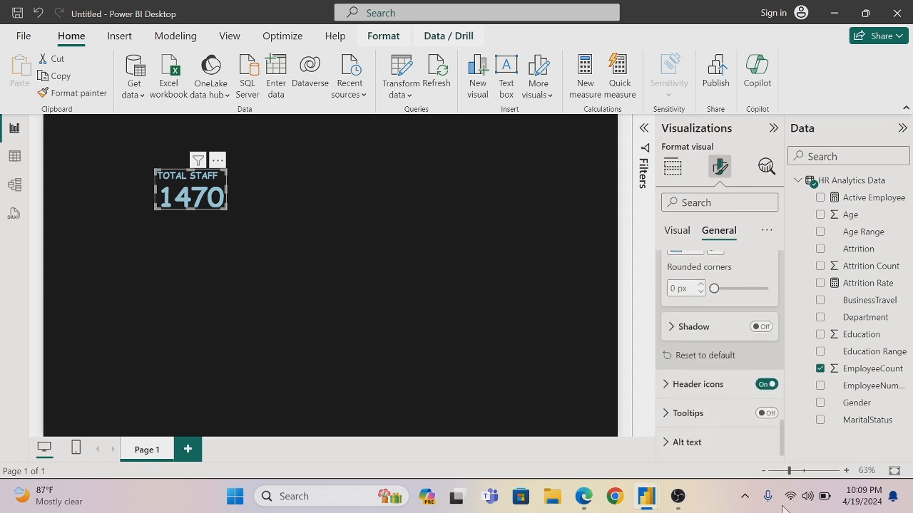
click(761, 327)
drag(231, 196, 234, 196)
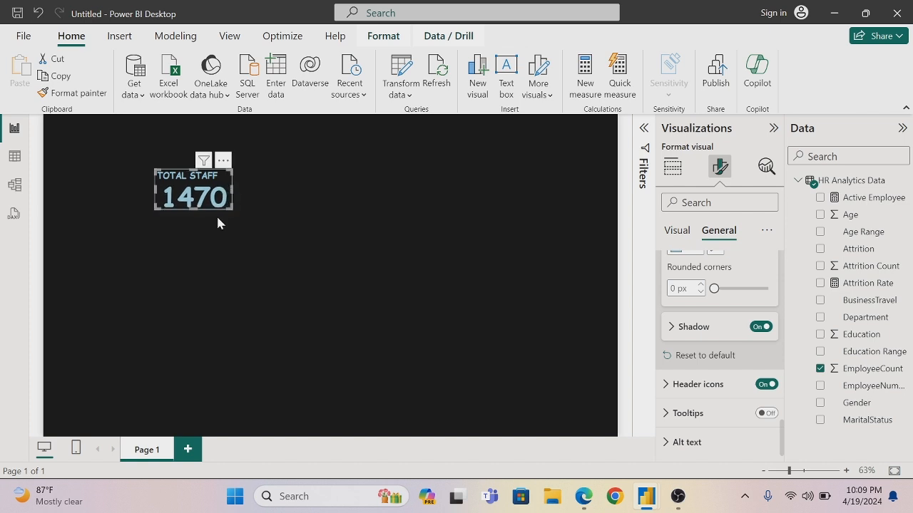
click(209, 258)
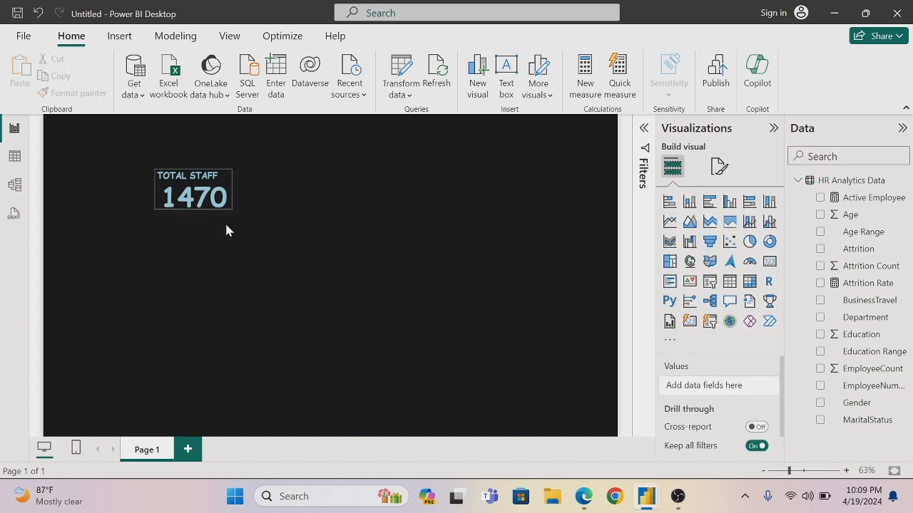
Step: Apply a thousands separator to the EmployeeCount column and enlarge the Total Staff card to fit the number
mouse_move(203, 198)
click(229, 181)
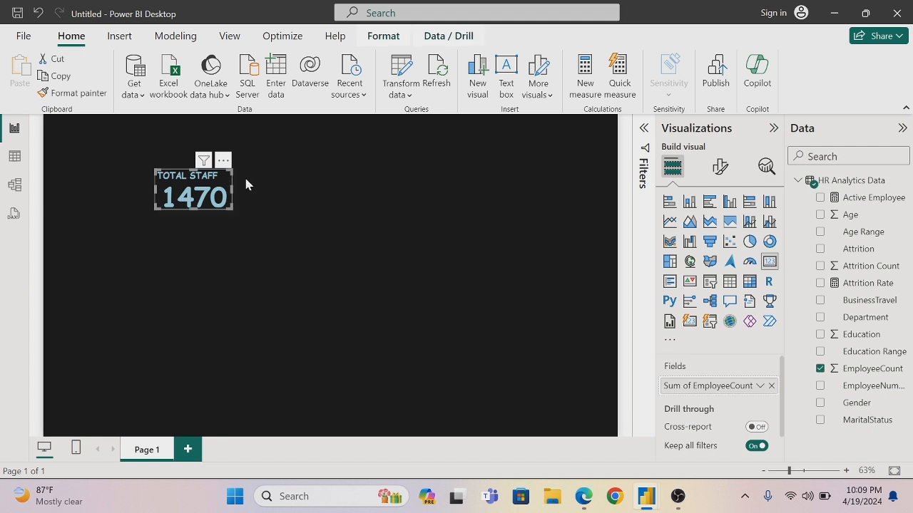
click(868, 371)
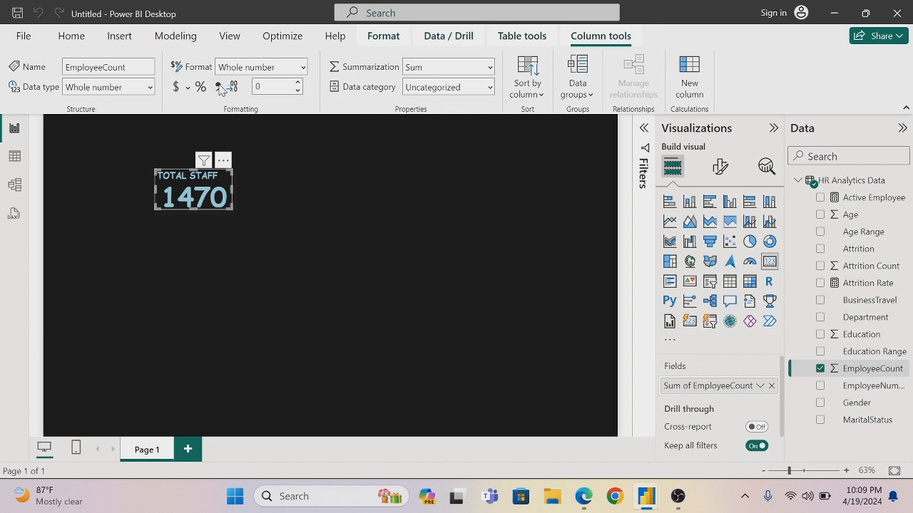
click(218, 86)
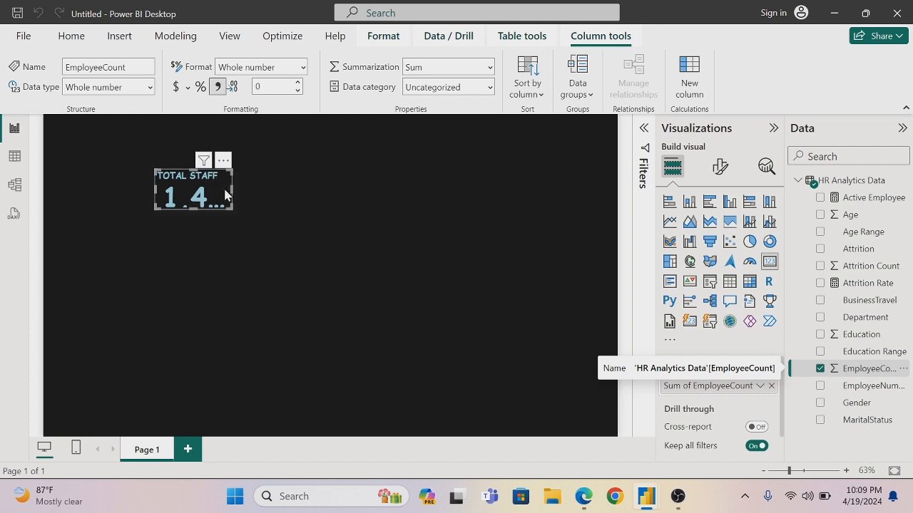
drag(231, 186, 201, 221)
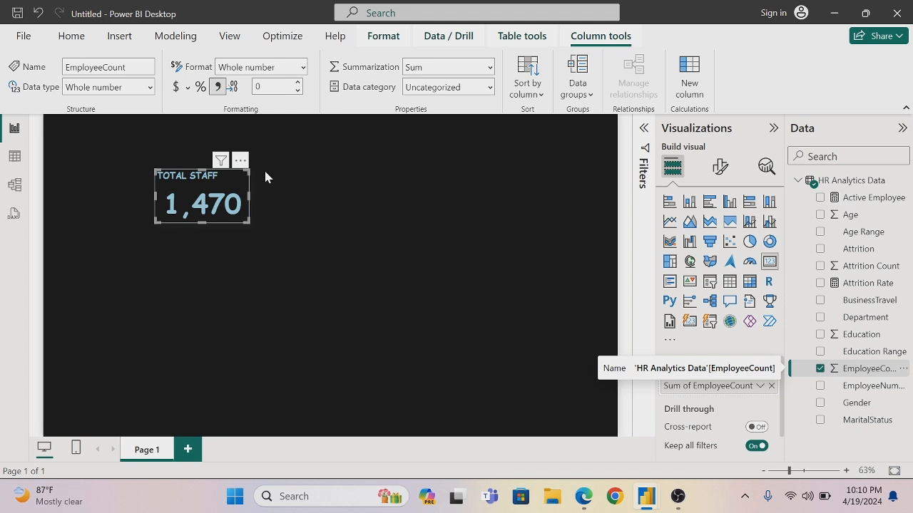
click(265, 177)
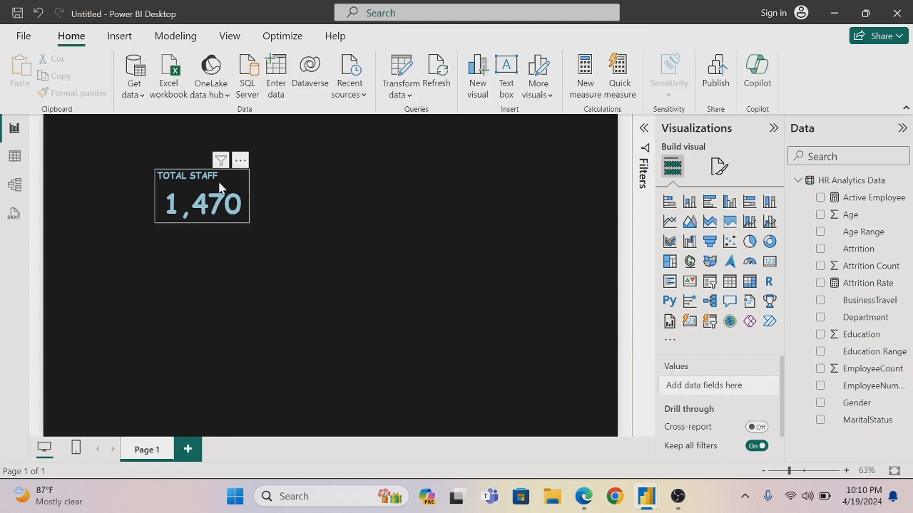
Step: Undo the enlargement of the Total Staff card and remove the thousands separator from the EmployeeCount column
click(219, 187)
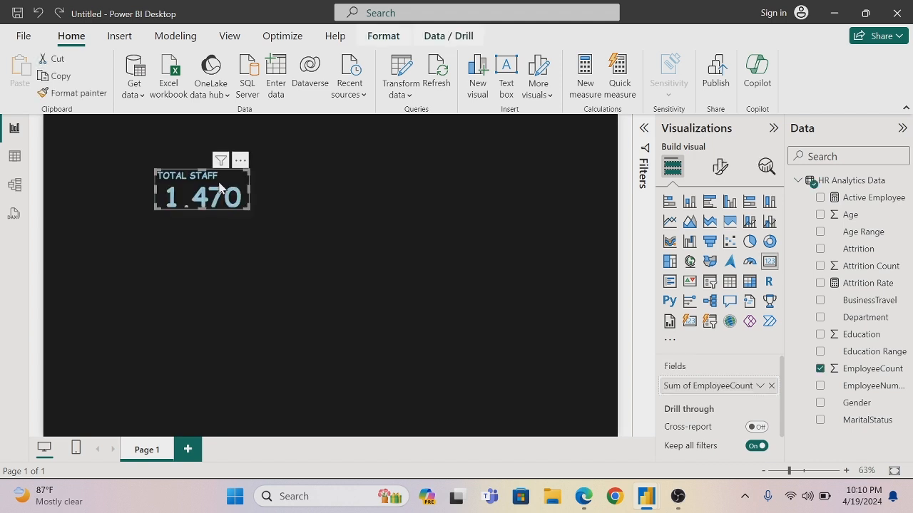
key(ctrl+z)
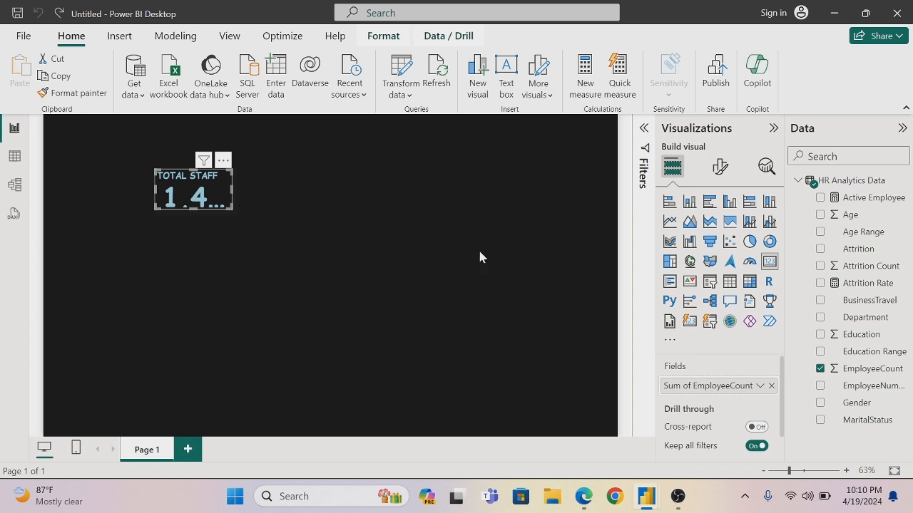
click(877, 376)
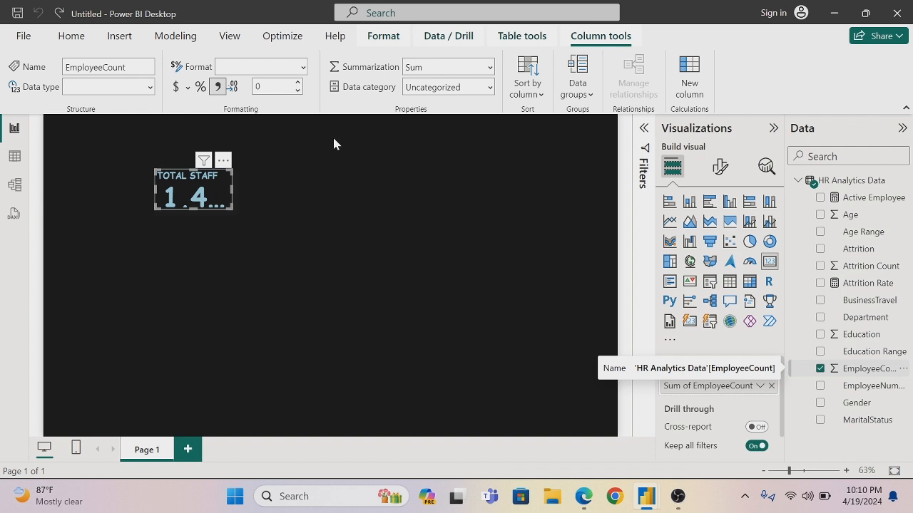
click(219, 88)
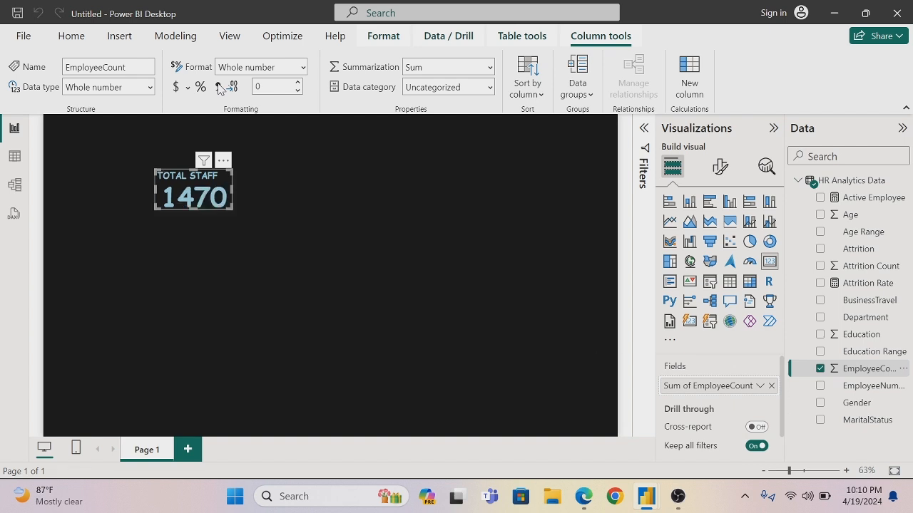
click(248, 192)
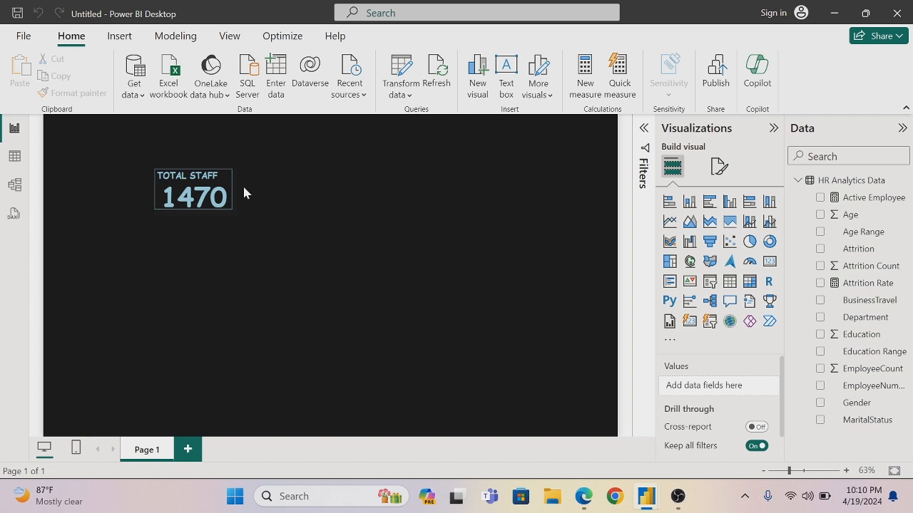
Step: Duplicate the Total Staff card three times
click(161, 210)
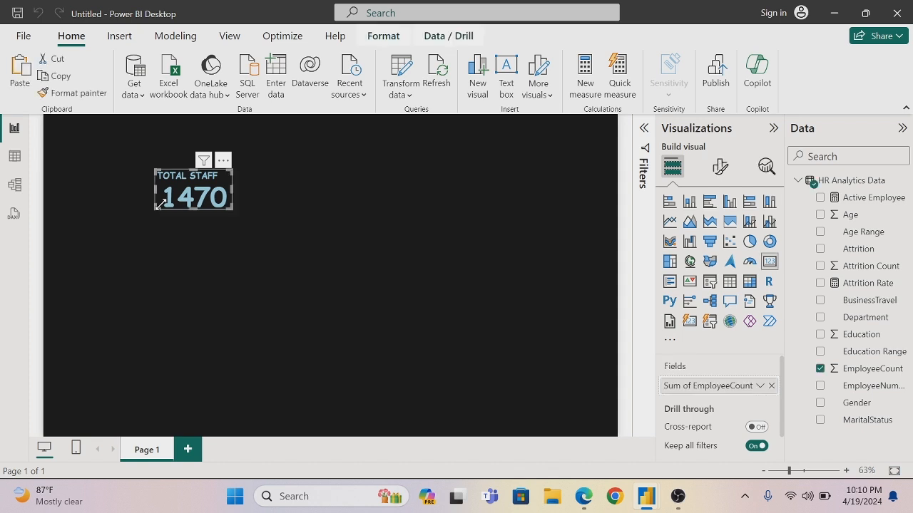
key(ctrl+v)
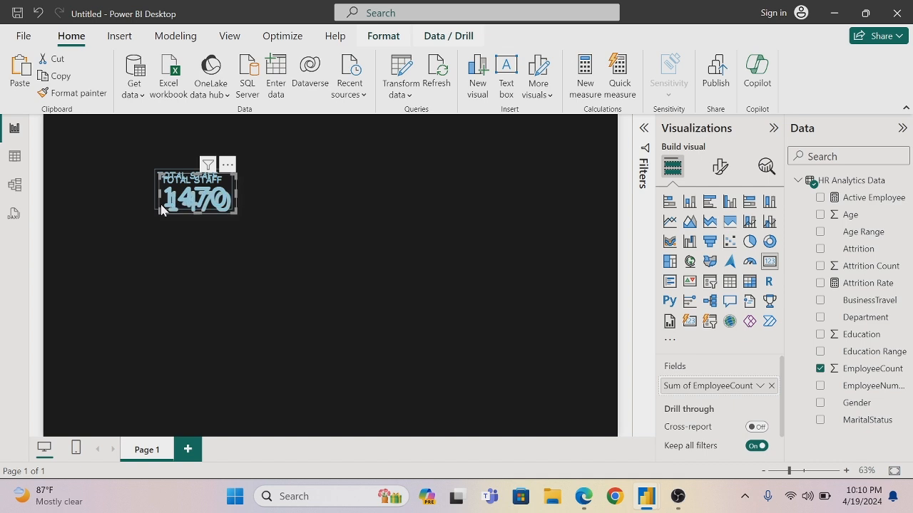
key(ctrl+v)
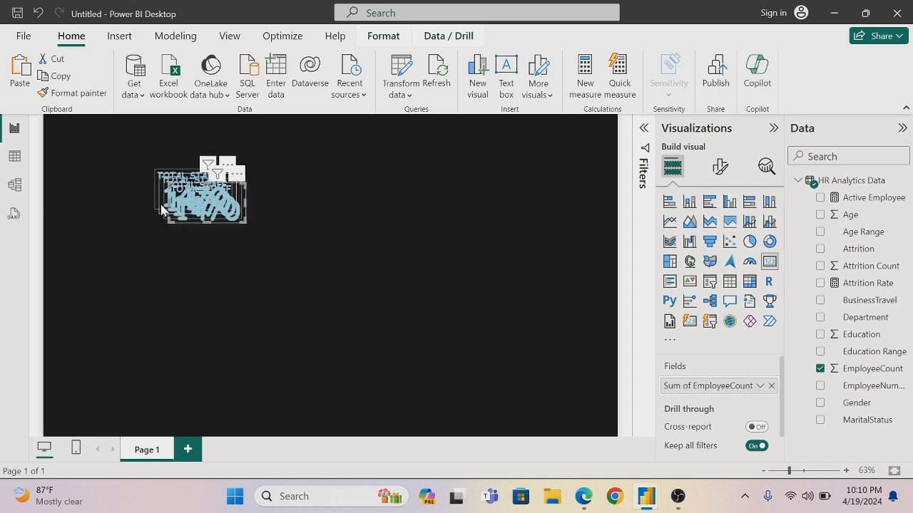
Step: Spread the four cards out in an evenly spaced horizontal row near the top of the report page
drag(171, 203, 564, 191)
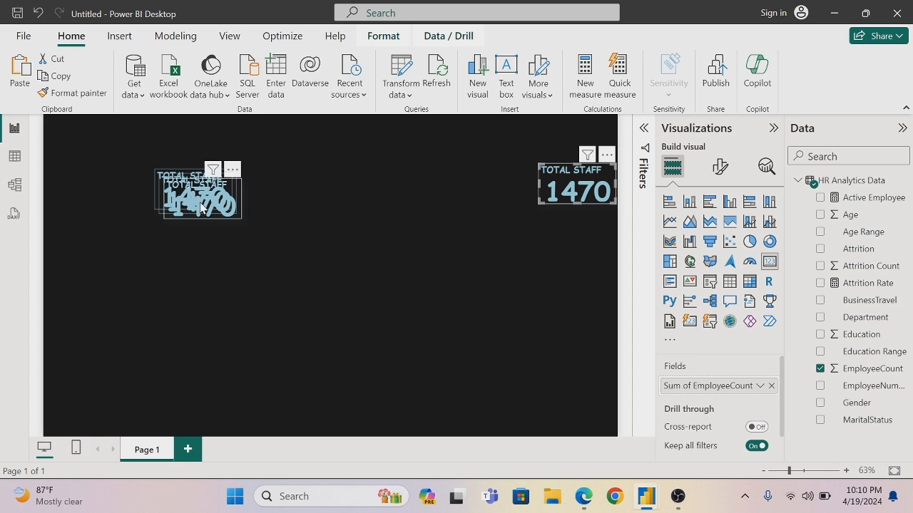
drag(200, 201, 470, 187)
drag(223, 191, 388, 184)
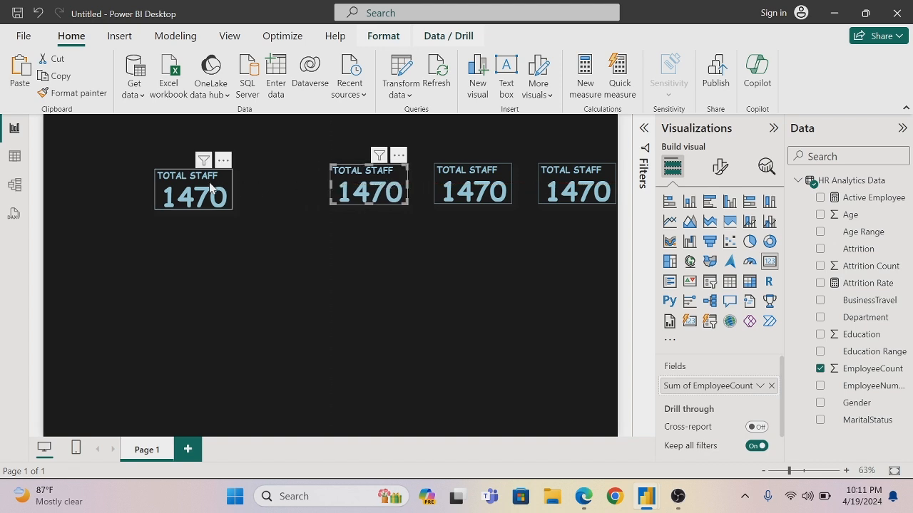
drag(210, 189, 278, 184)
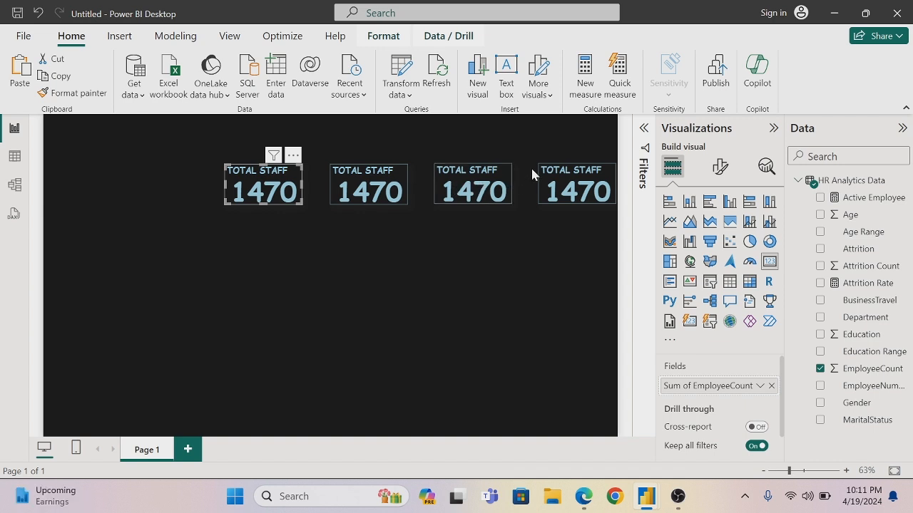
Step: Replace the EmployeeCount field with the Active Employee measure in the second card of the row
click(396, 175)
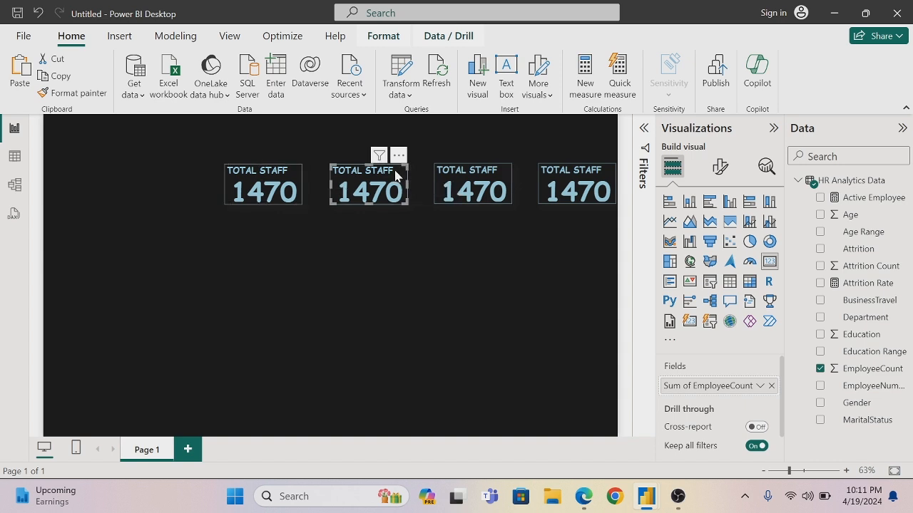
click(720, 169)
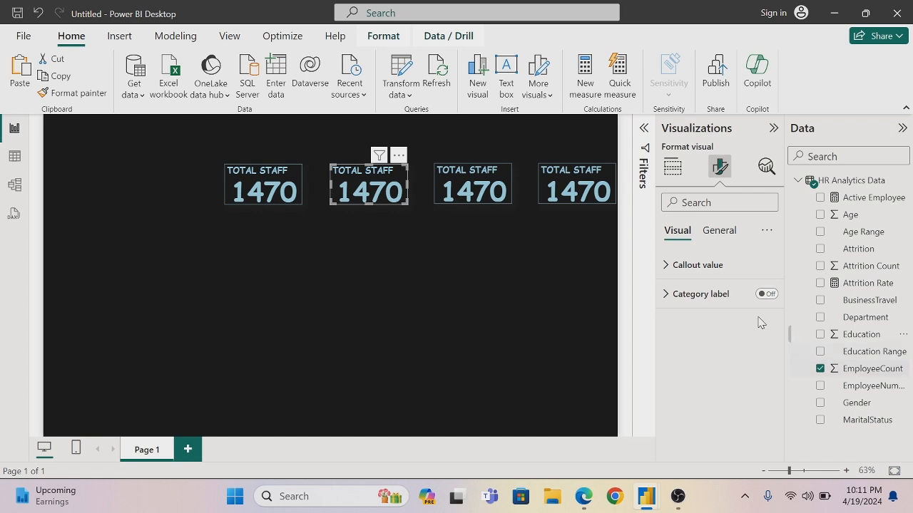
click(820, 370)
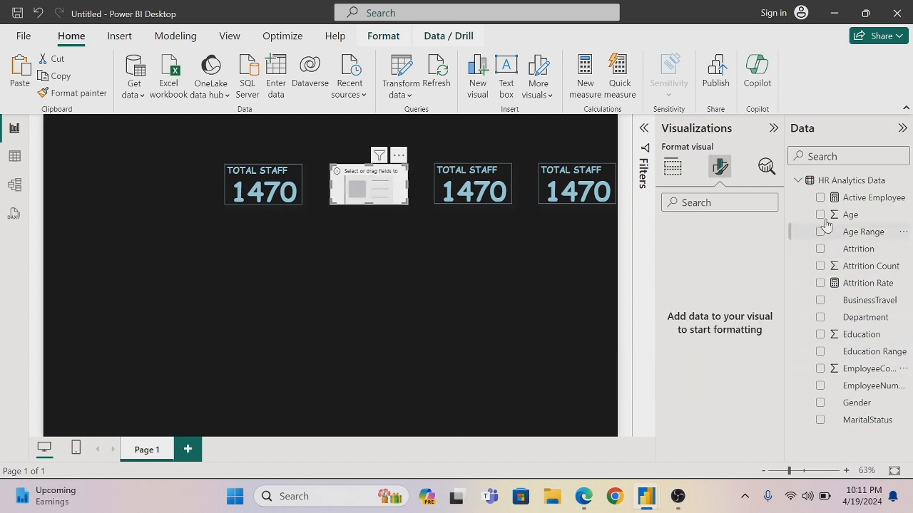
click(820, 199)
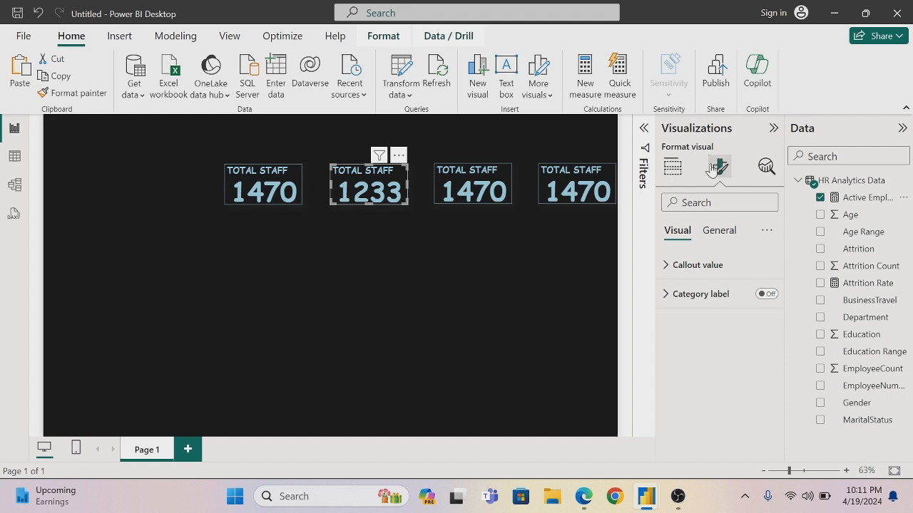
Step: Change the title text of the second card to ACTIVE STAFF
click(716, 235)
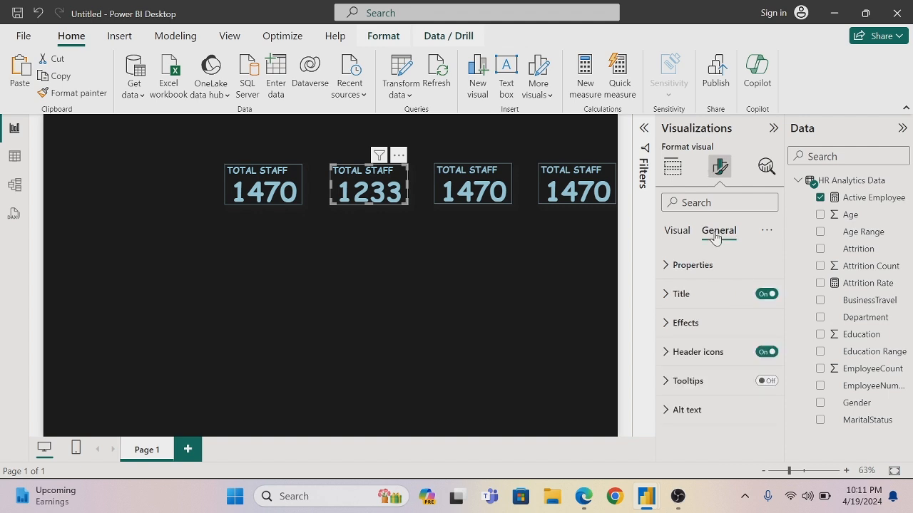
click(668, 297)
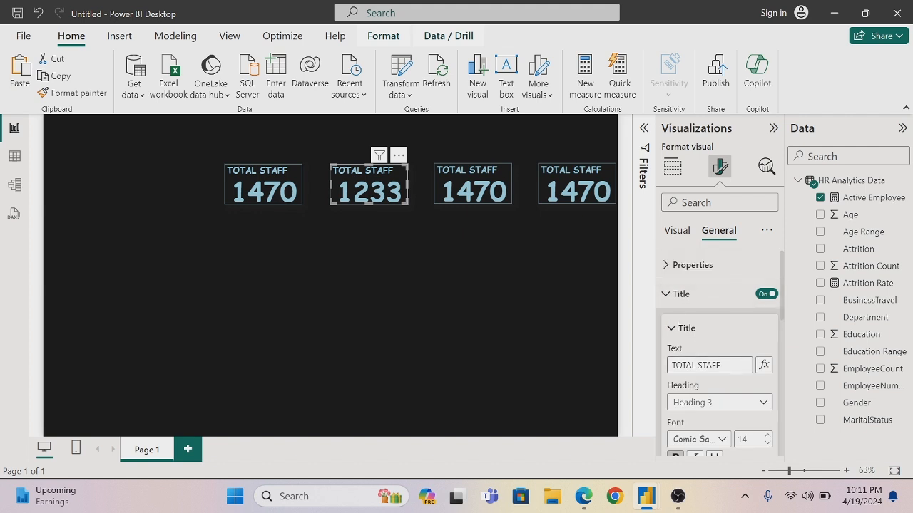
click(696, 365)
key(BackSpace)
key(BackSpace)
key(BackSpace)
key(BackSpace)
key(BackSpace)
key(BackSpace)
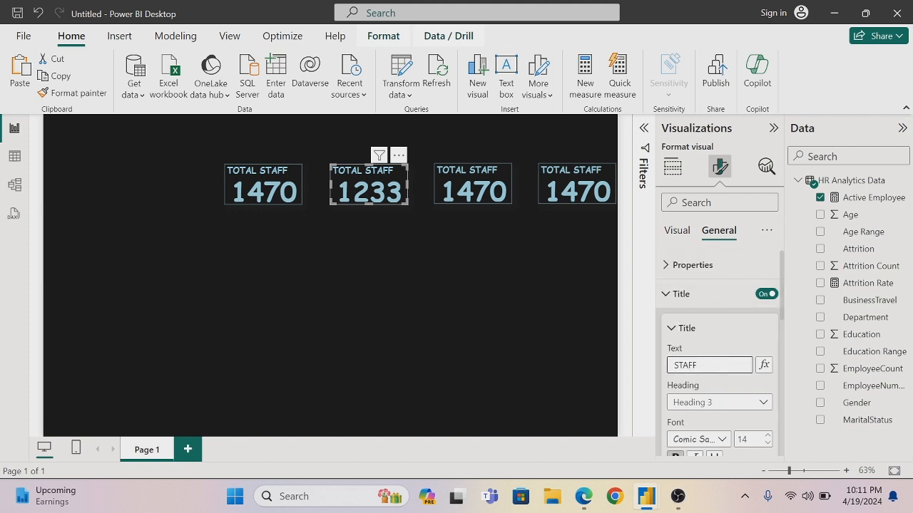
text(ACTIV)
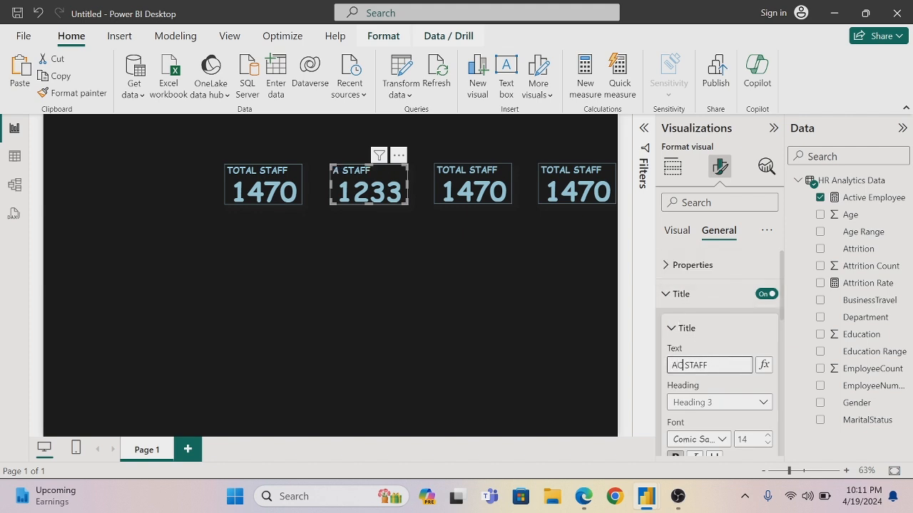
text(E)
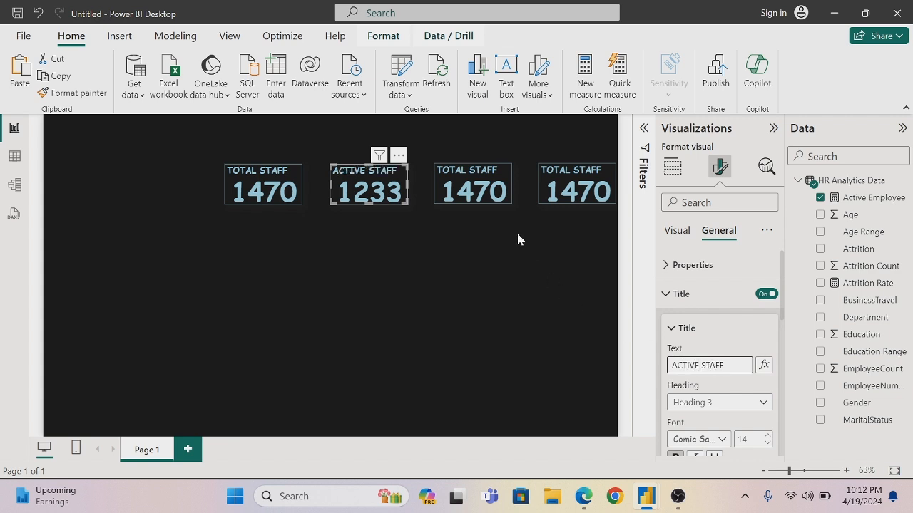
Step: Replace the EmployeeCount field with the Attrition Rate measure in the third card of the row
click(488, 177)
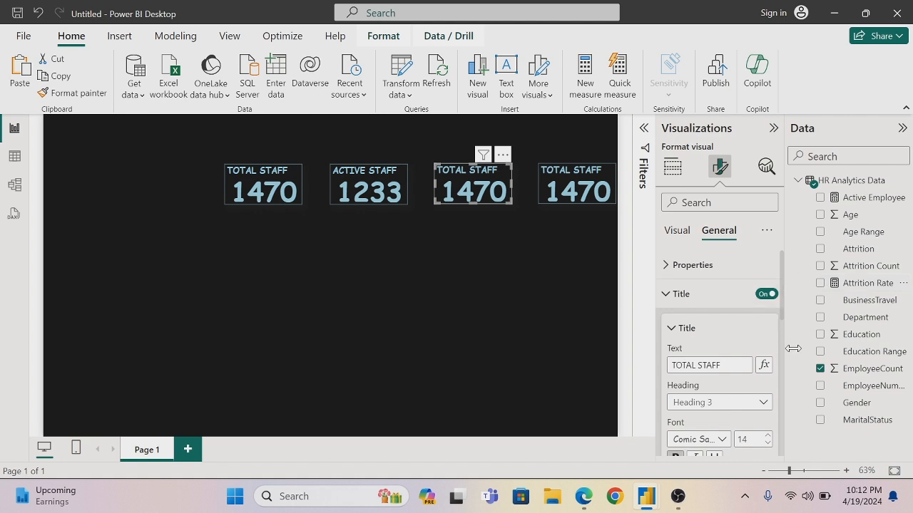
click(820, 369)
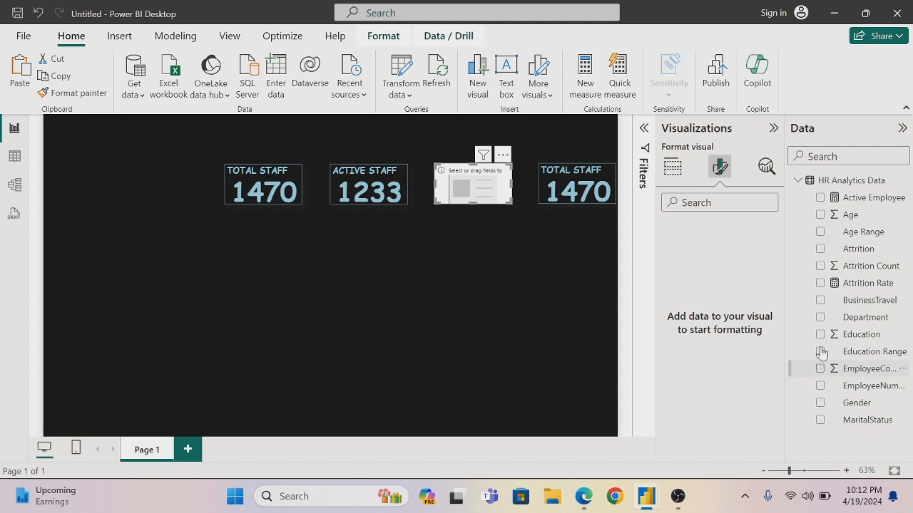
click(820, 283)
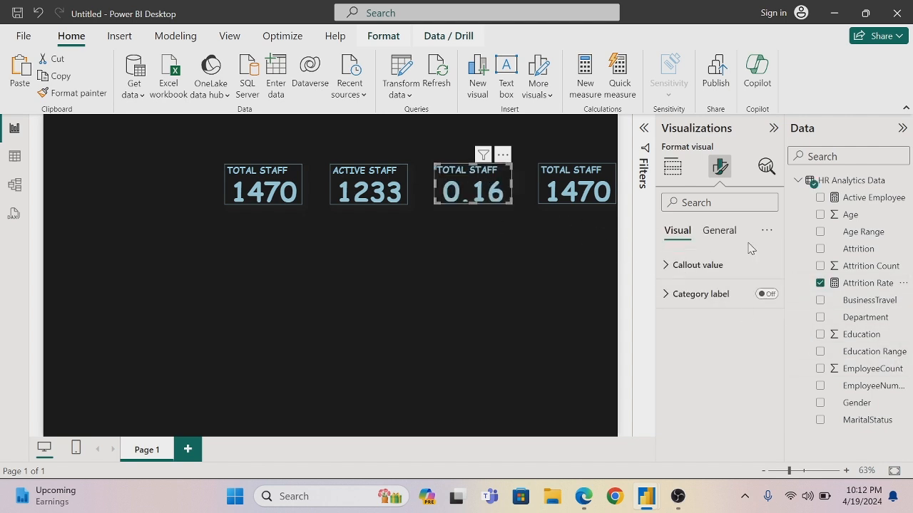
Step: Change the third card's title text to ATTRITION RATE and widen the card slightly so the title fits on one line
click(713, 232)
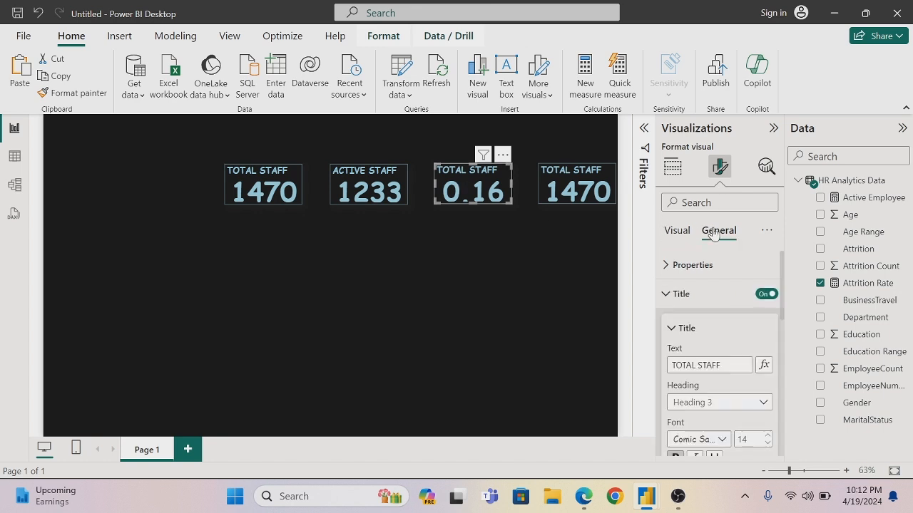
click(667, 297)
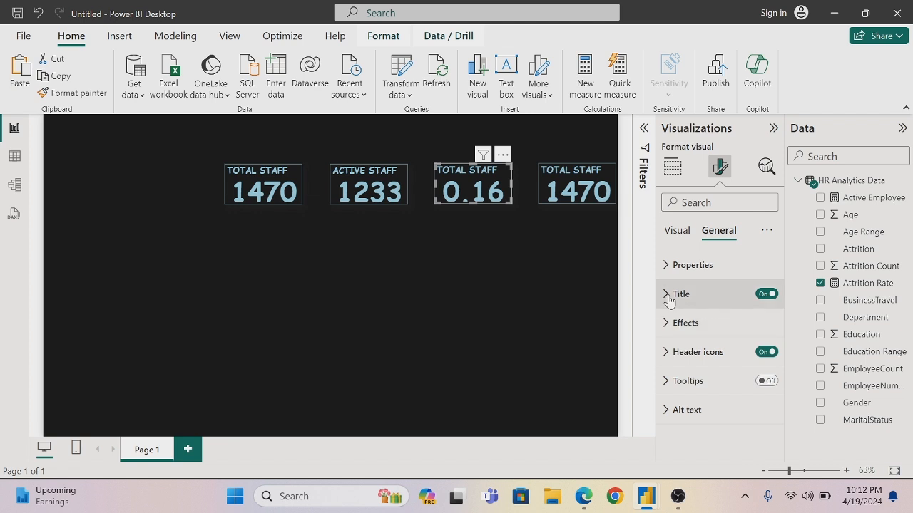
click(668, 296)
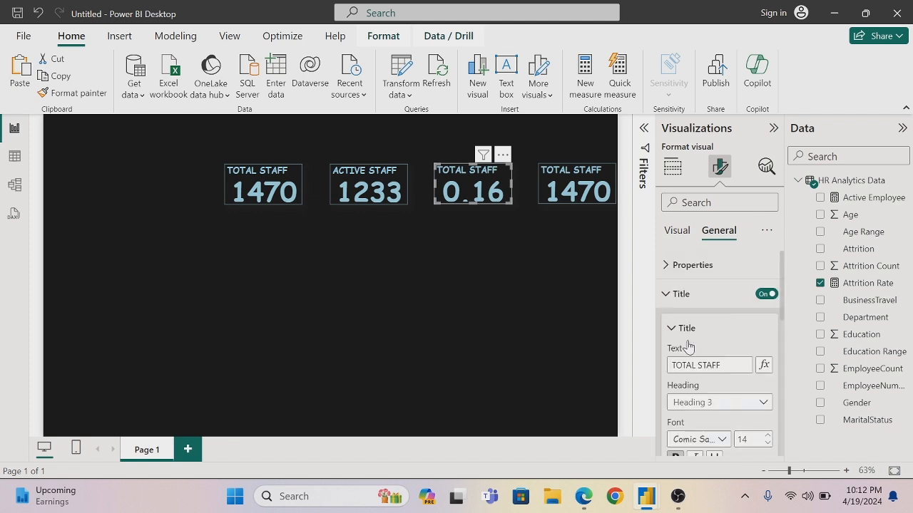
click(720, 365)
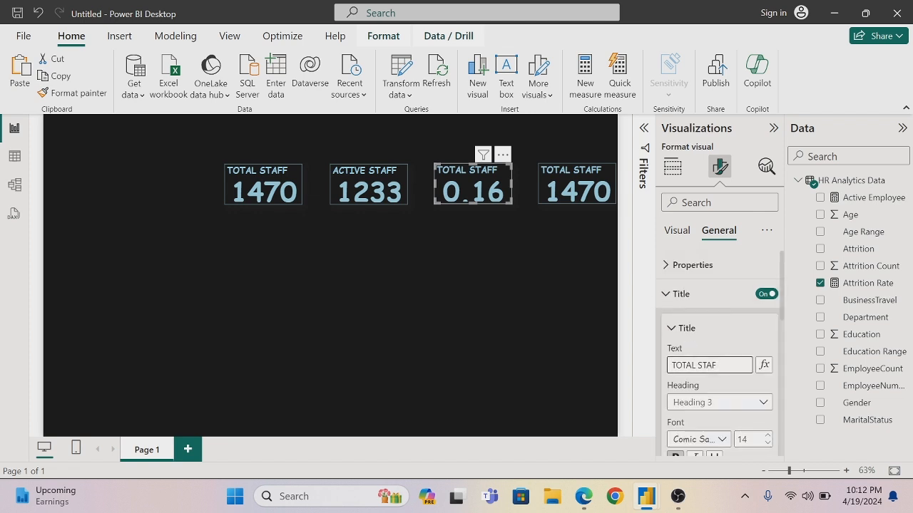
key(BackSpace)
key(BackSpace)
key(BackSpace)
key(BackSpace)
key(BackSpace)
key(BackSpace)
key(BackSpace)
key(BackSpace)
key(BackSpace)
key(BackSpace)
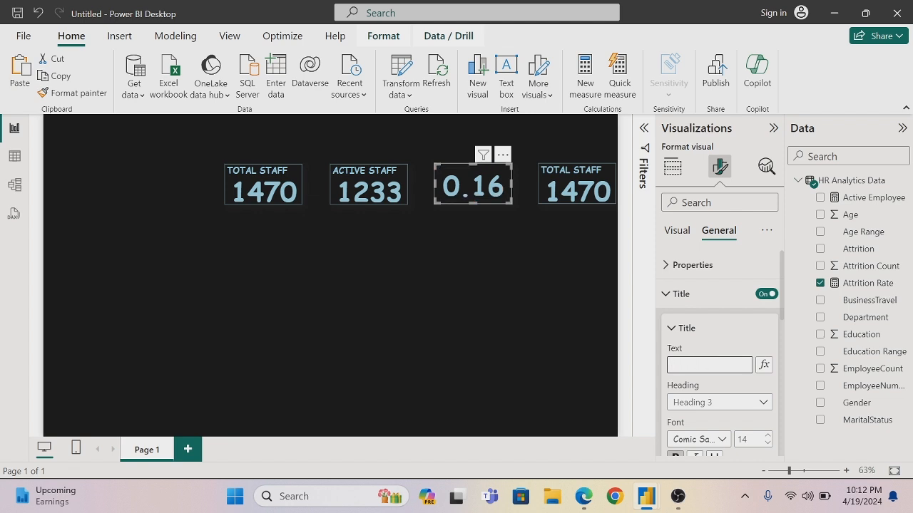
text(ATTRITION)
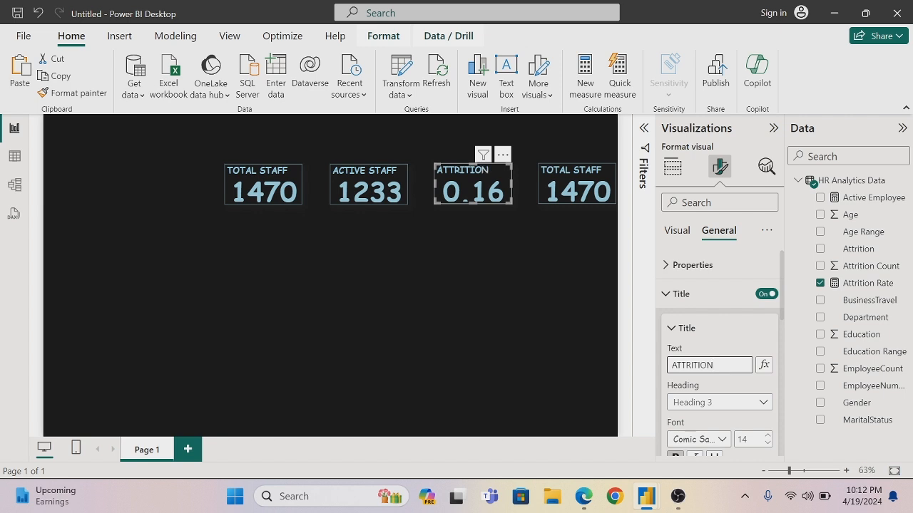
text( RATE)
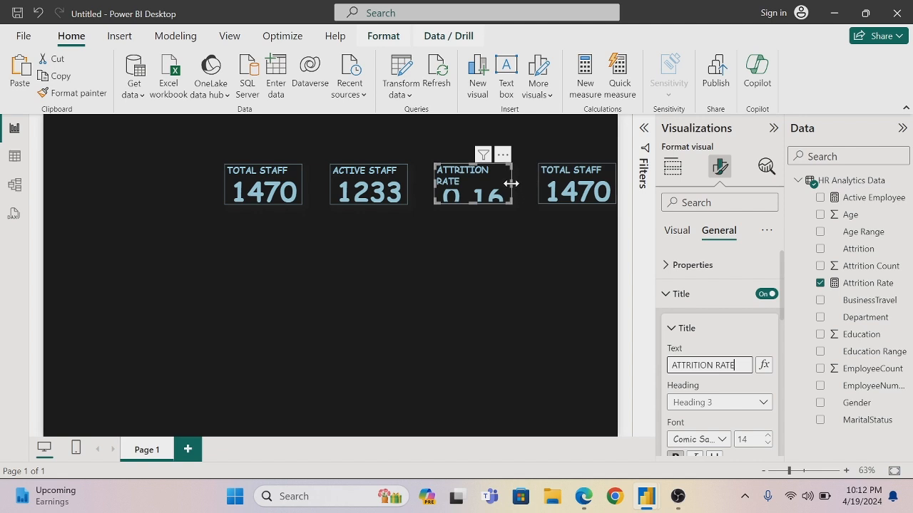
drag(511, 183, 520, 185)
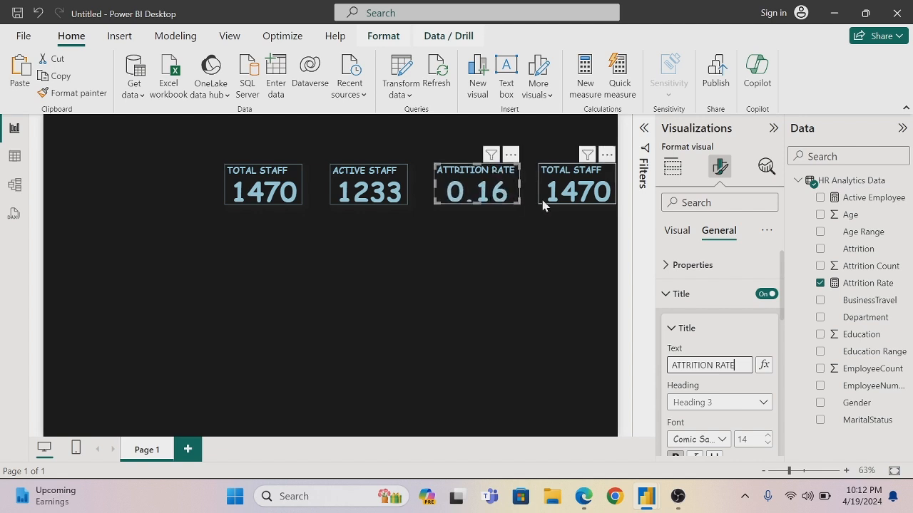
Step: Format the Attrition Rate measure as a percentage with 0 decimal places
click(866, 285)
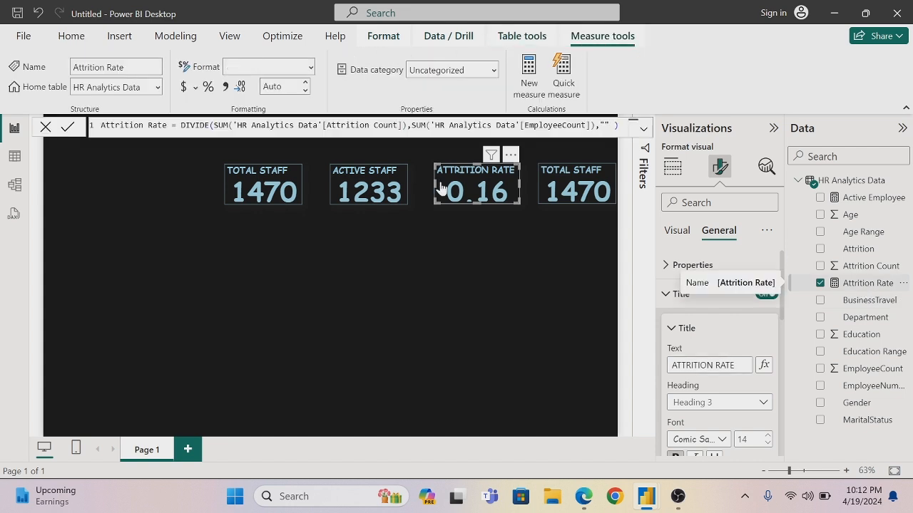
click(208, 86)
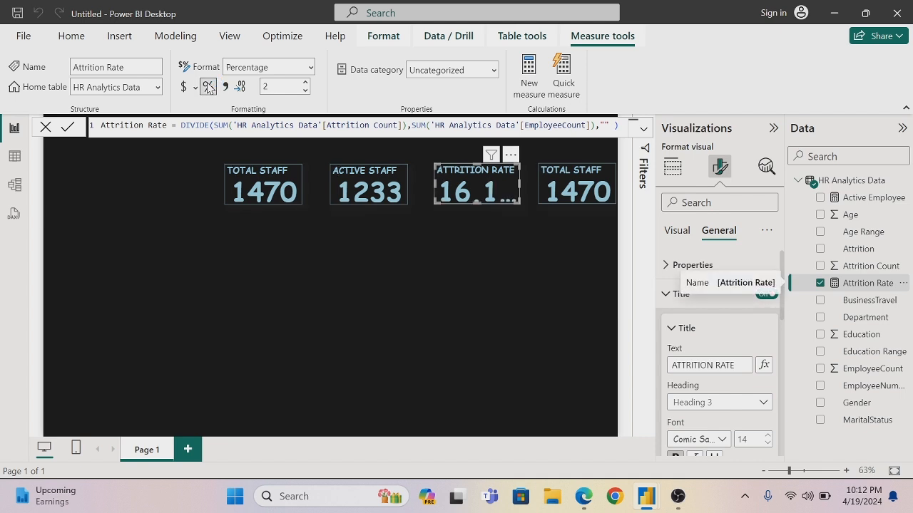
click(266, 87)
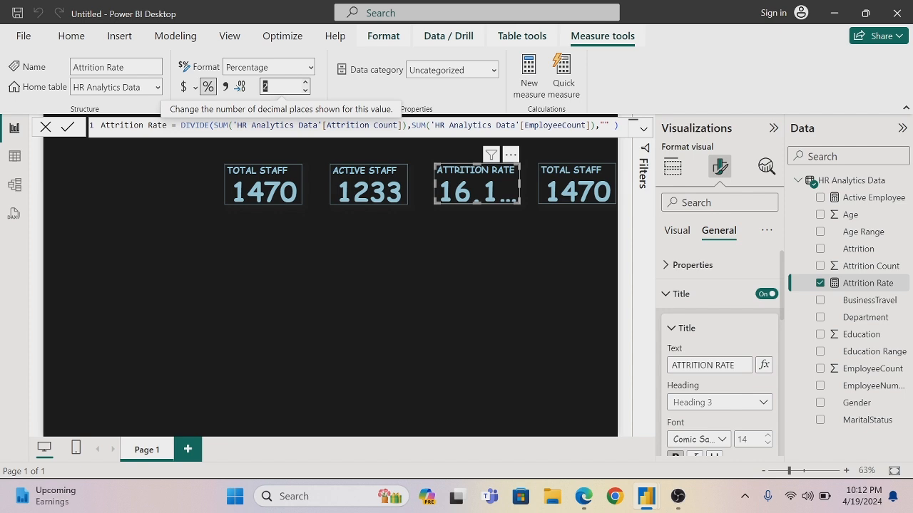
key(BackSpace)
text(0)
key(Return)
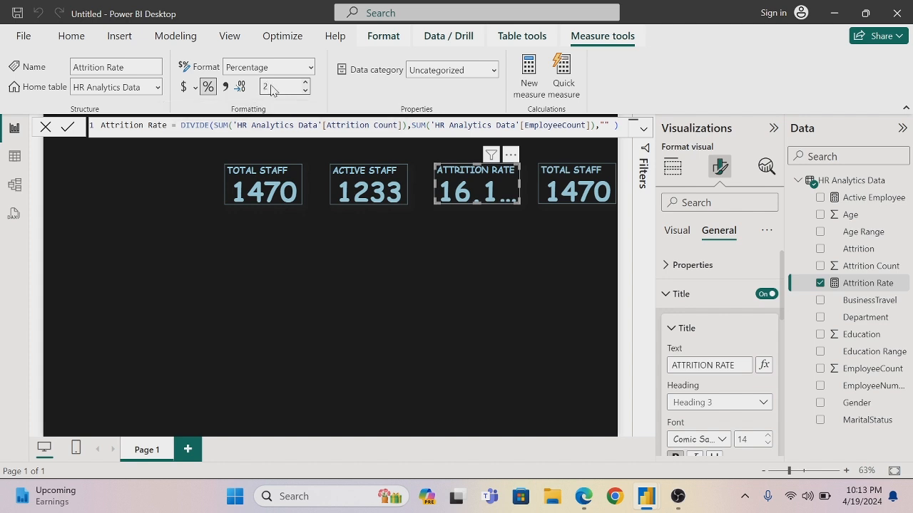
key(BackSpace)
text(0)
key(Return)
Step: Replace the EmployeeCount field with Attrition Count in the last card of the row
click(556, 183)
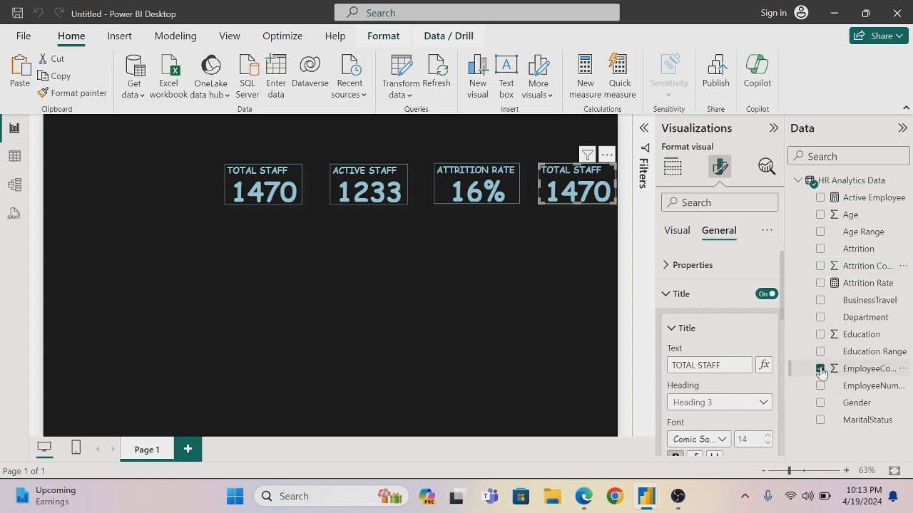
click(820, 265)
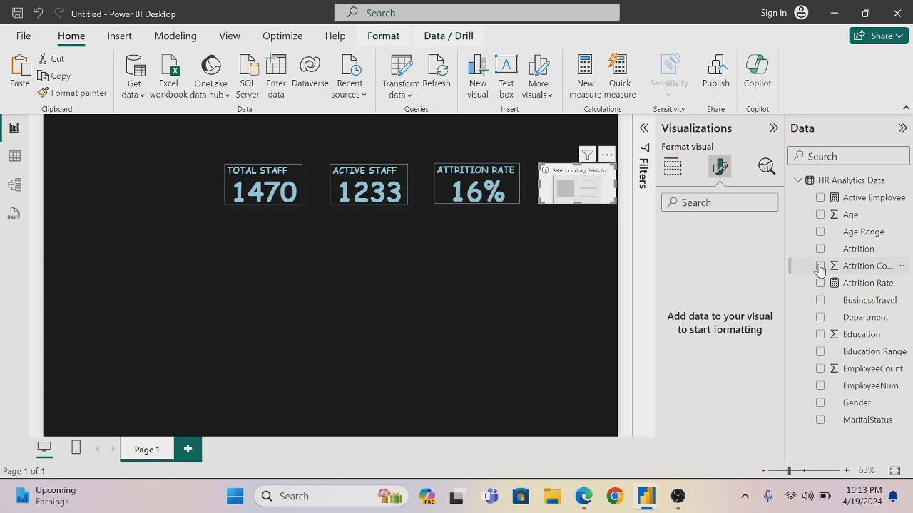
click(819, 267)
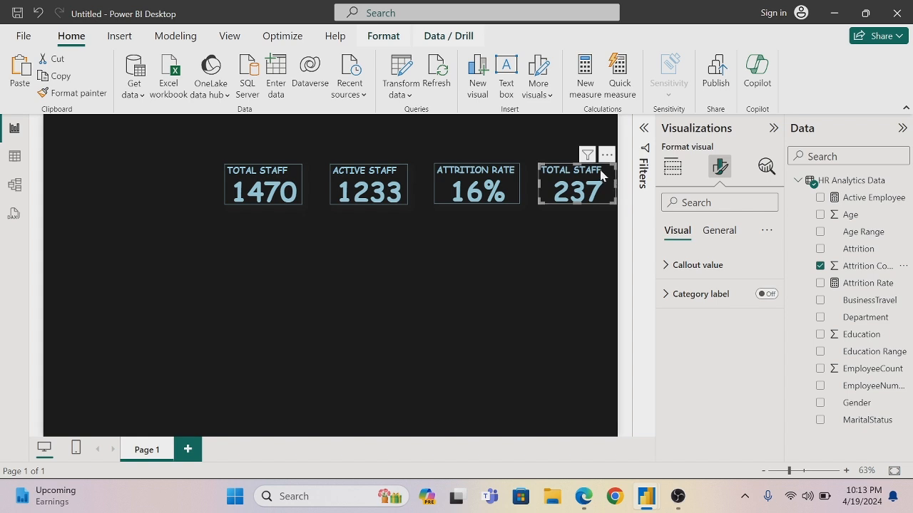
Step: Change the title text of the last card to ATTRITION
click(716, 230)
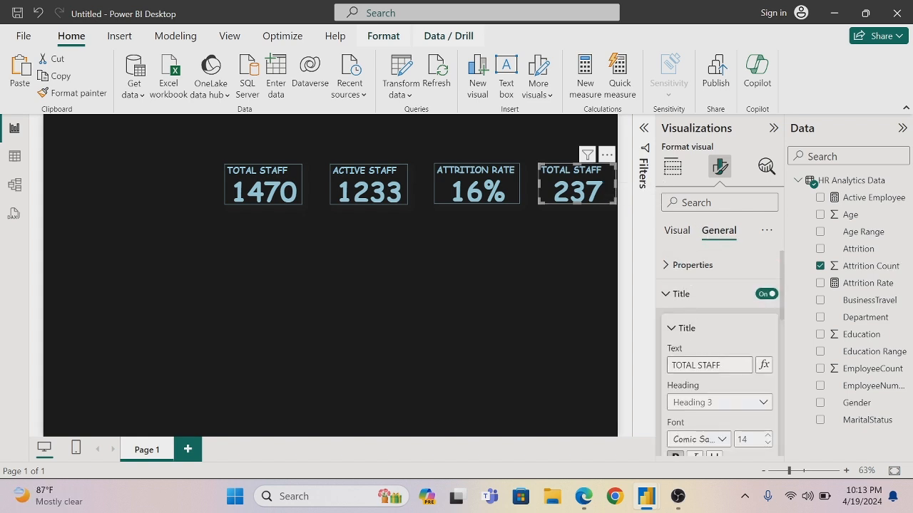
click(721, 365)
key(BackSpace)
key(BackSpace)
key(BackSpace)
key(BackSpace)
key(BackSpace)
key(BackSpace)
key(BackSpace)
key(BackSpace)
key(BackSpace)
key(BackSpace)
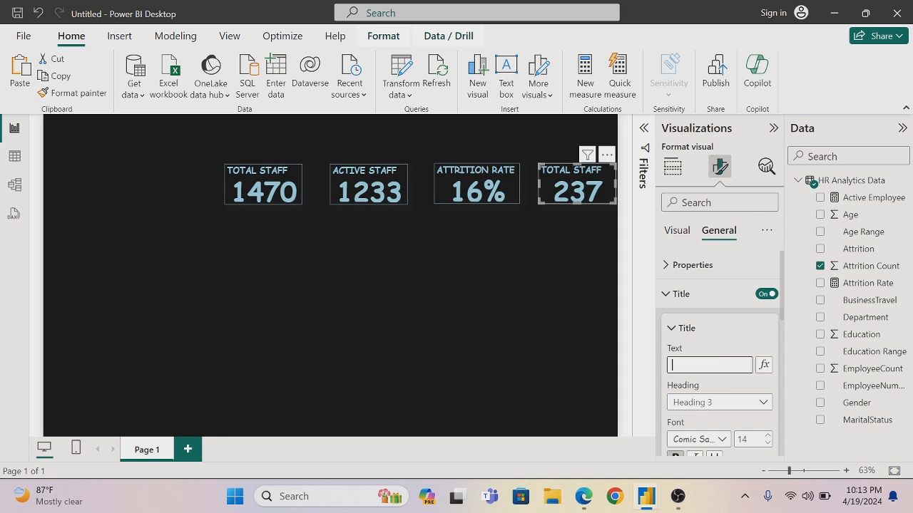
text(ATTR)
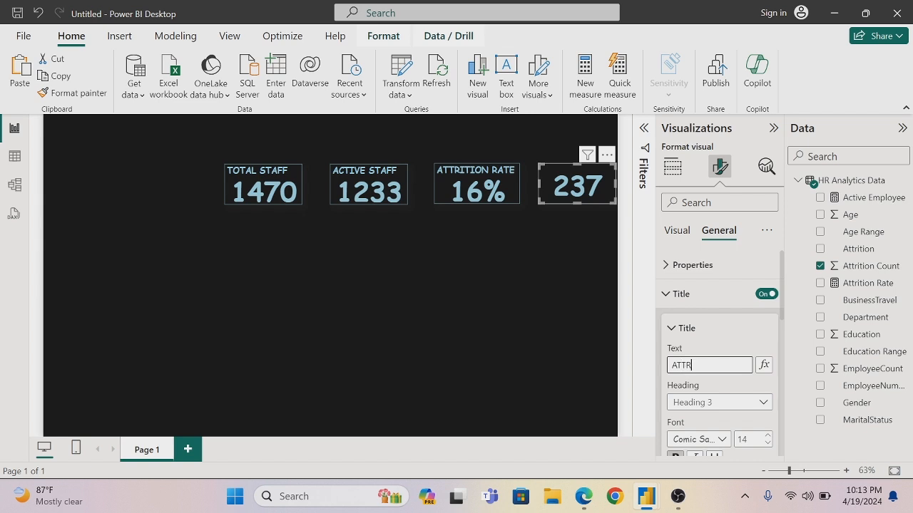
text(ITION)
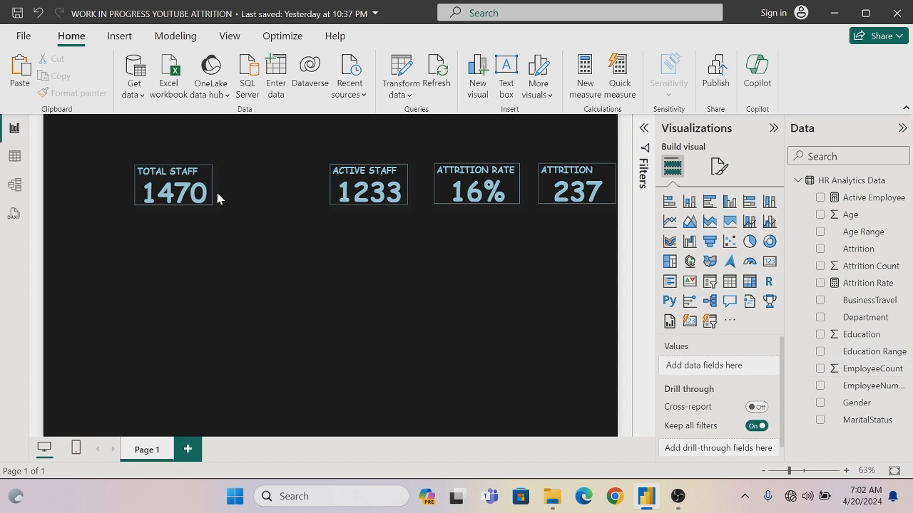
Step: Duplicate the Total Staff card and place the copy in the gap before the Active Staff card
click(196, 184)
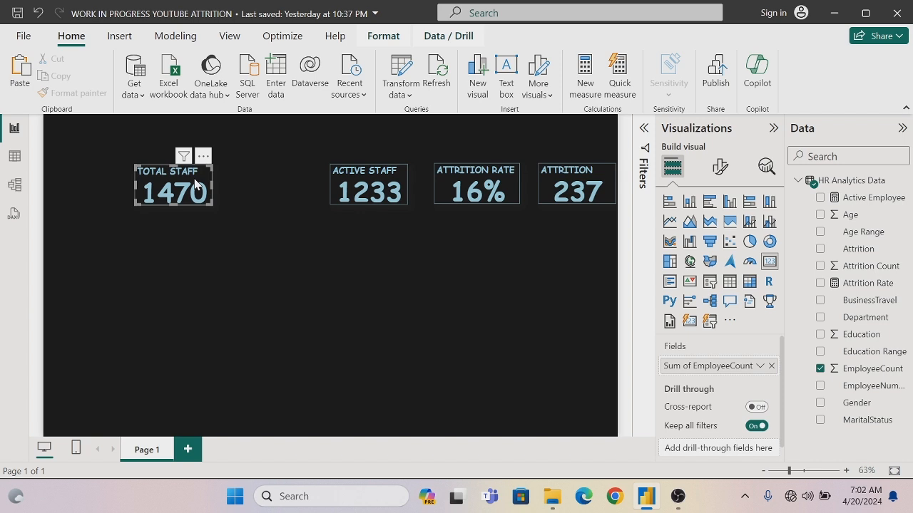
key(ctrl+c)
key(ctrl+v)
drag(196, 184, 287, 179)
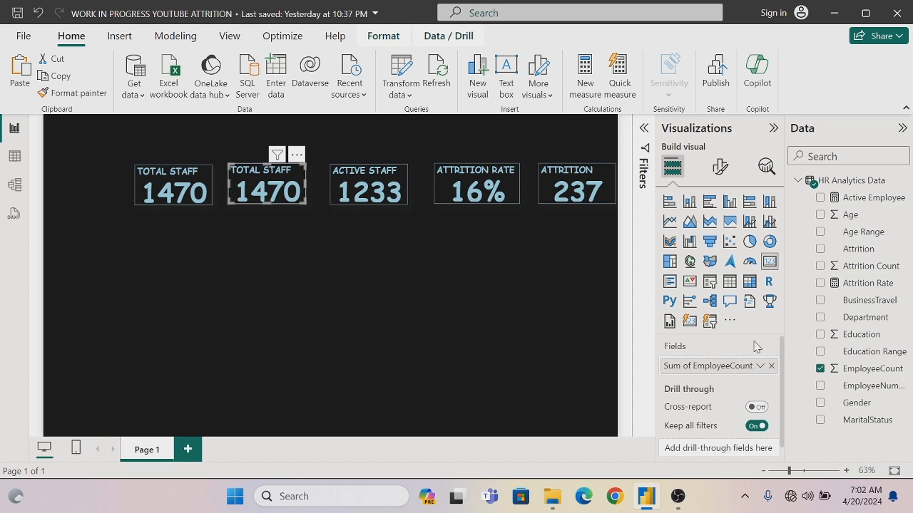
Step: Replace the EmployeeCount field with Age in the copied card and summarize it as Average
click(820, 370)
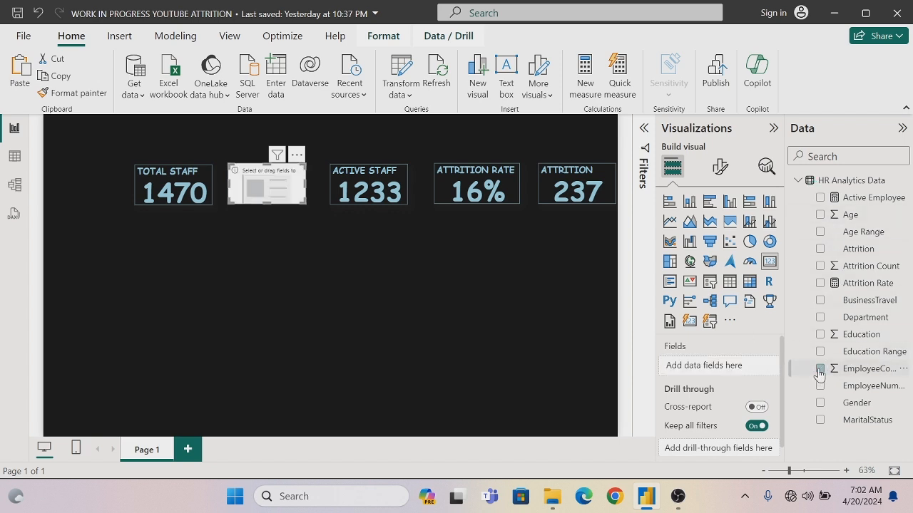
click(820, 214)
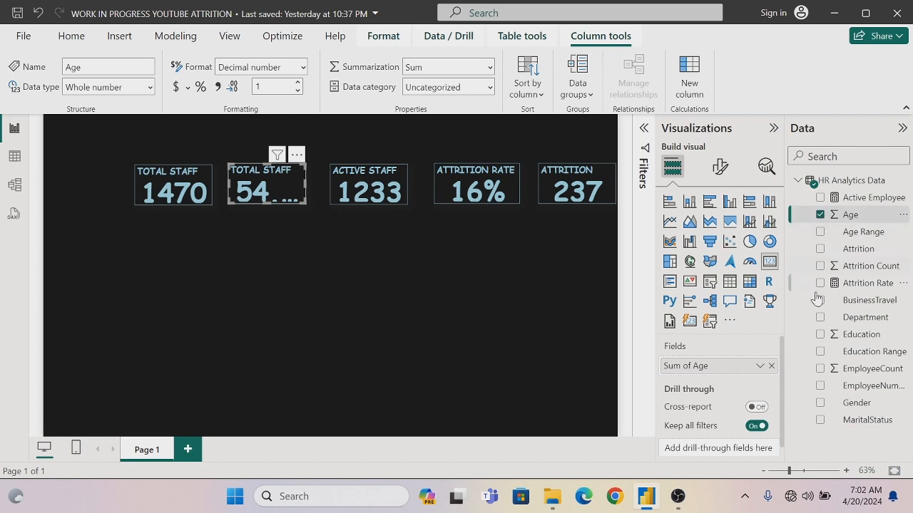
click(759, 367)
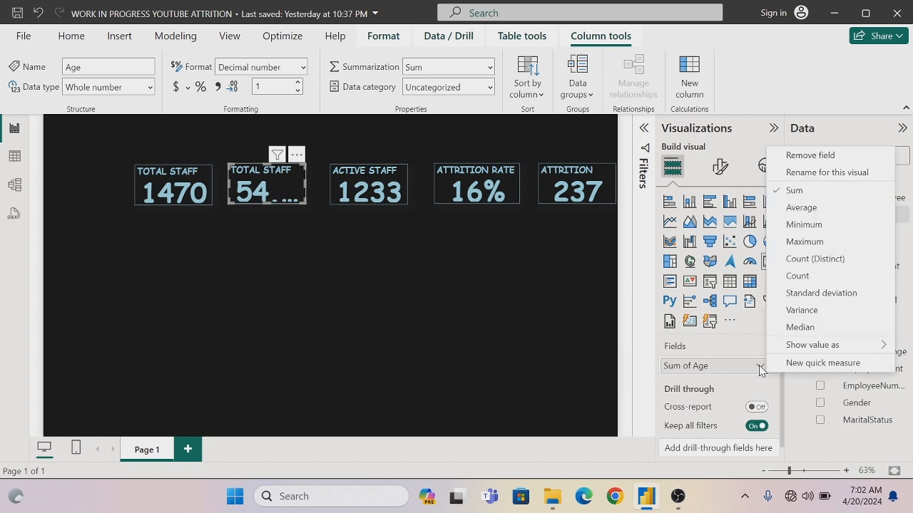
click(790, 209)
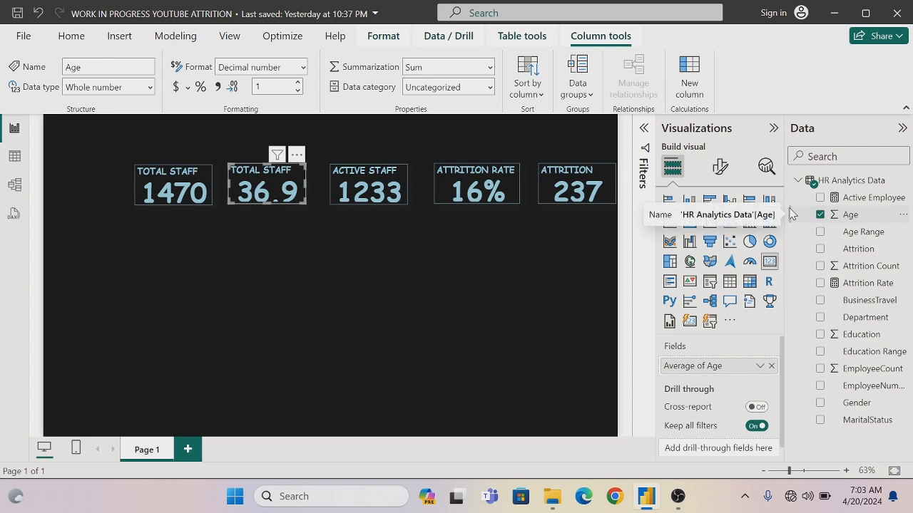
Step: Set the Age column's display format to Whole number
click(304, 67)
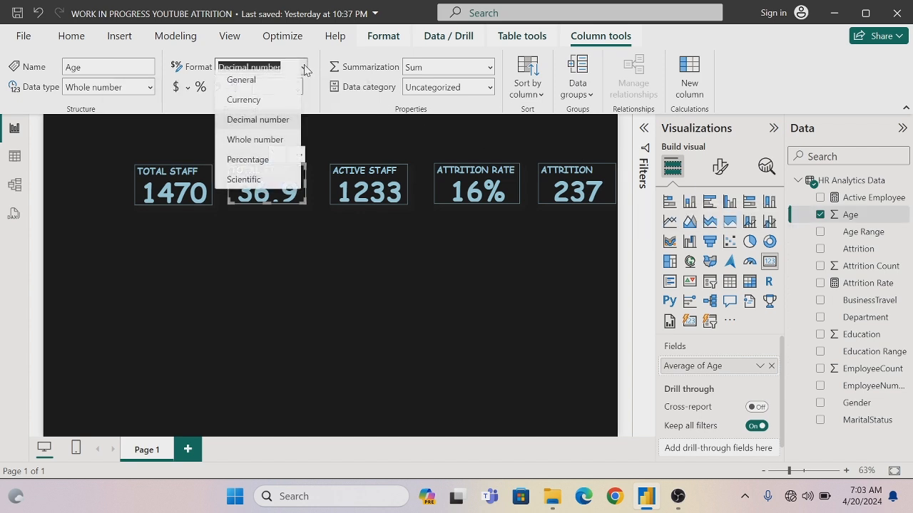
click(270, 148)
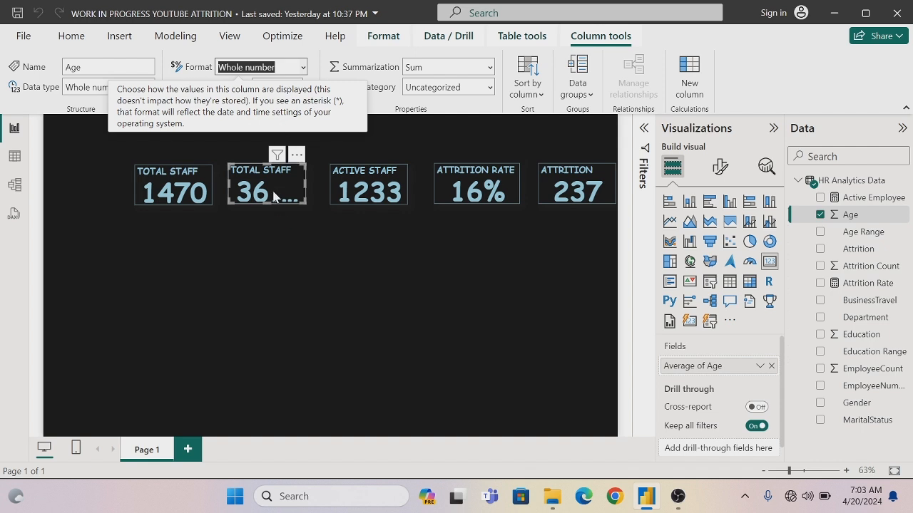
click(329, 147)
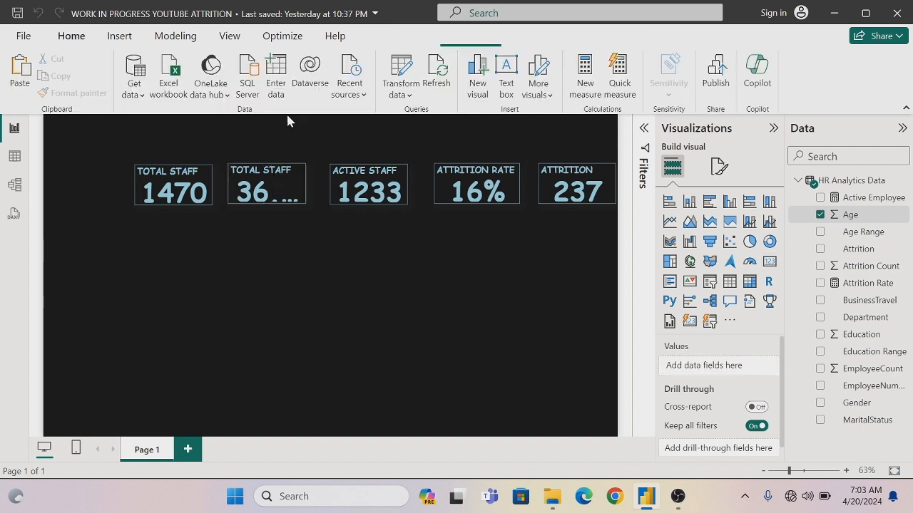
click(848, 215)
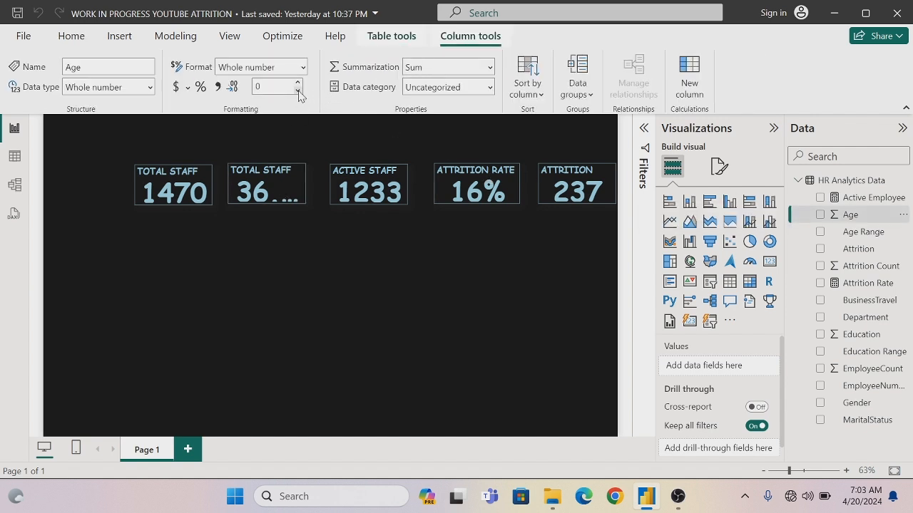
Step: Widen the average age card slightly and set the Age column to 1 decimal place
click(303, 188)
drag(305, 185, 316, 184)
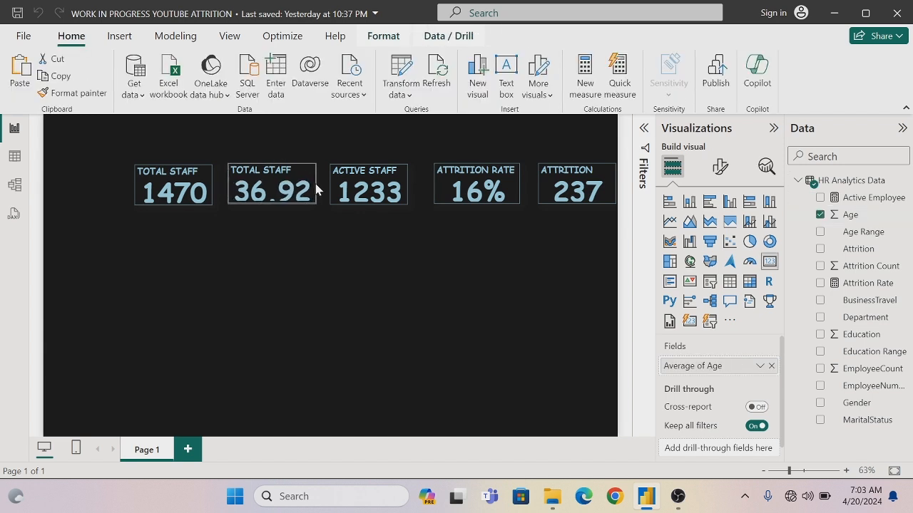
click(848, 215)
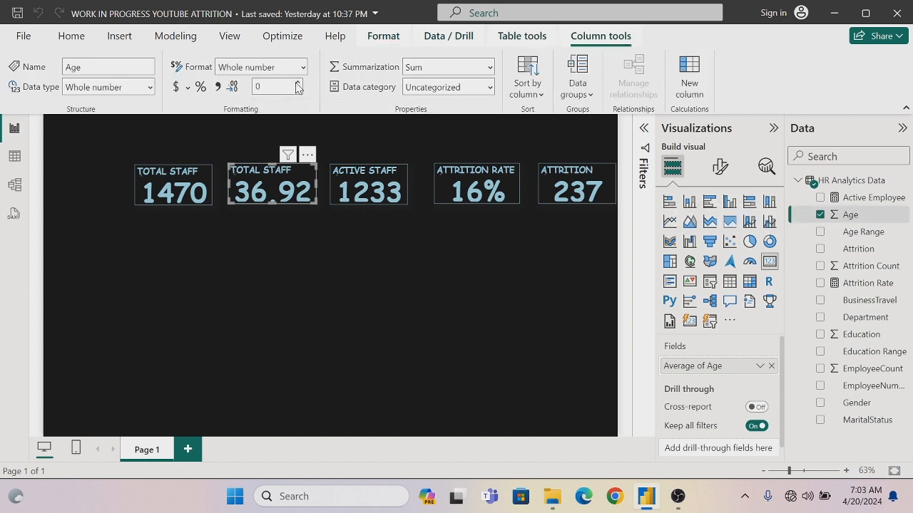
click(298, 83)
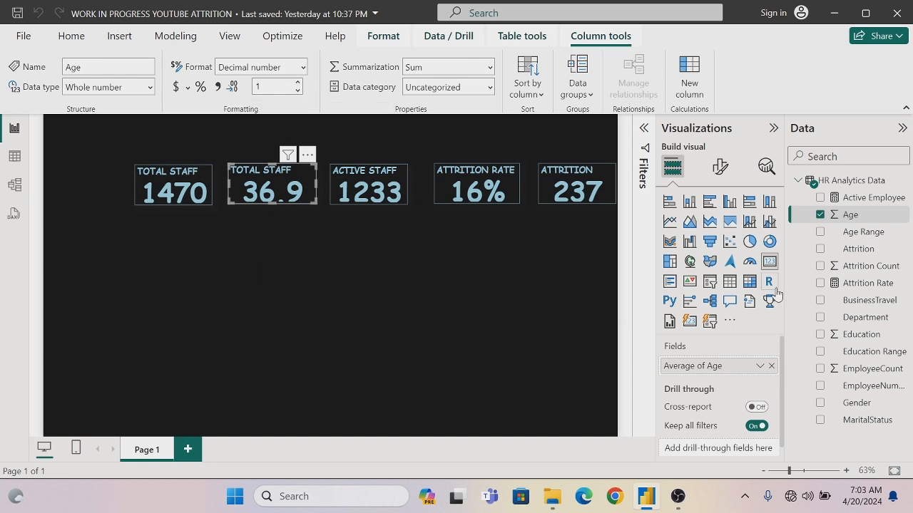
Step: Change the copied age card's title text to AVERAGE AGE
click(720, 167)
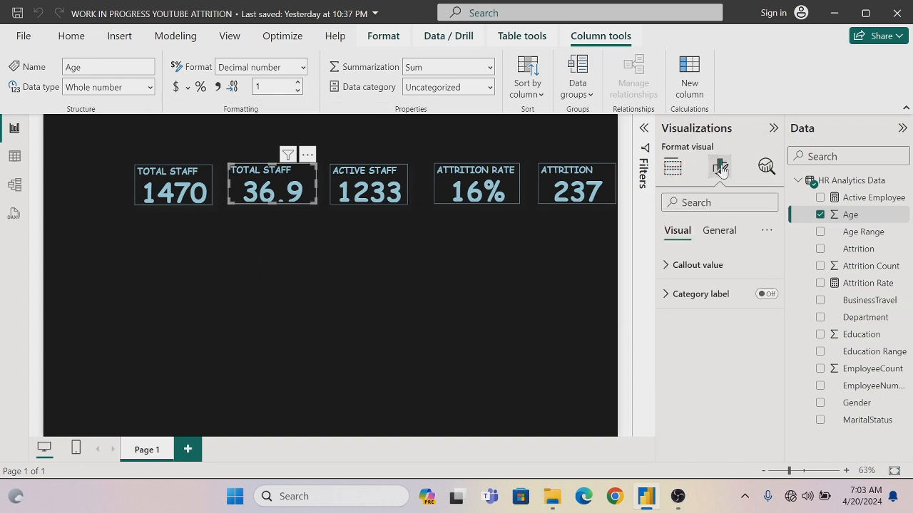
click(717, 233)
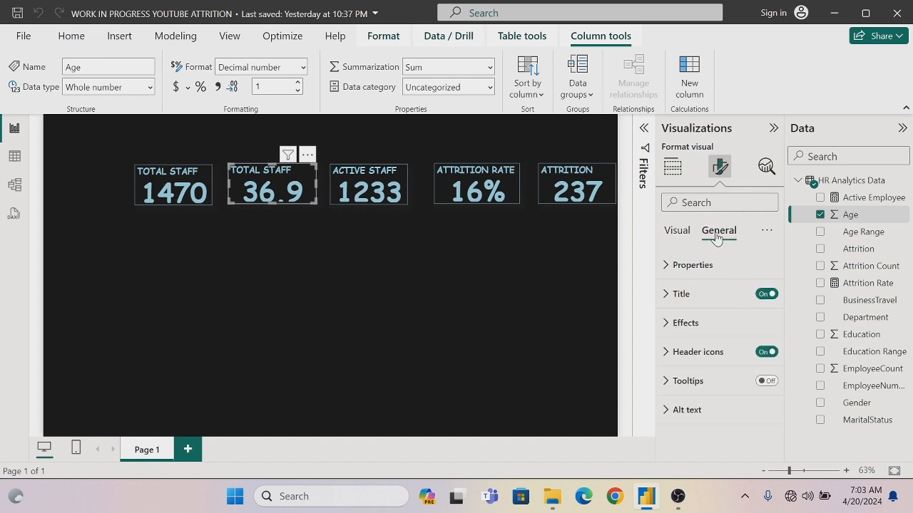
click(665, 296)
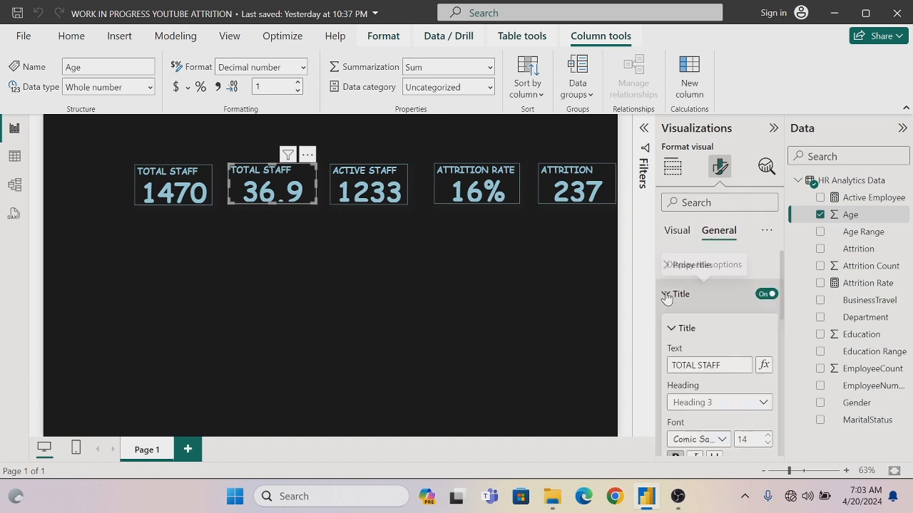
click(725, 365)
key(BackSpace)
key(BackSpace)
key(BackSpace)
key(BackSpace)
key(BackSpace)
key(BackSpace)
key(BackSpace)
key(BackSpace)
key(BackSpace)
key(BackSpace)
key(BackSpace)
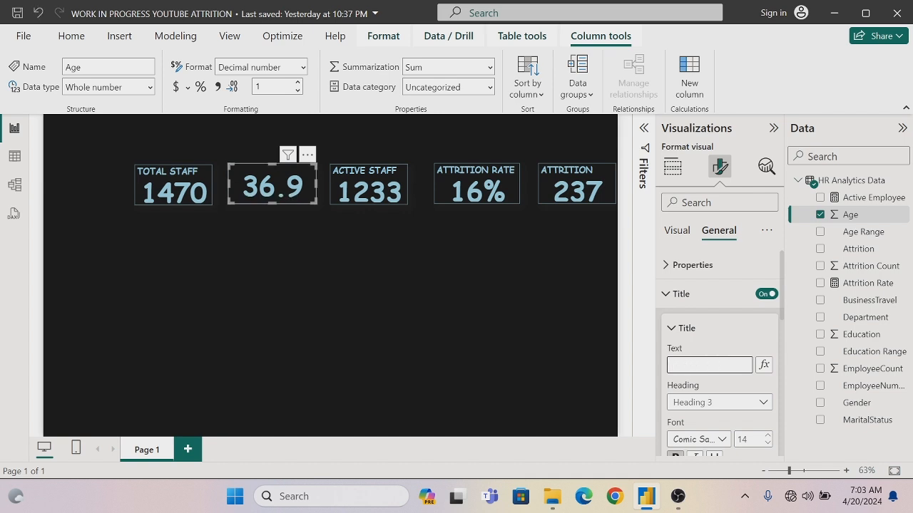
text(AVERA)
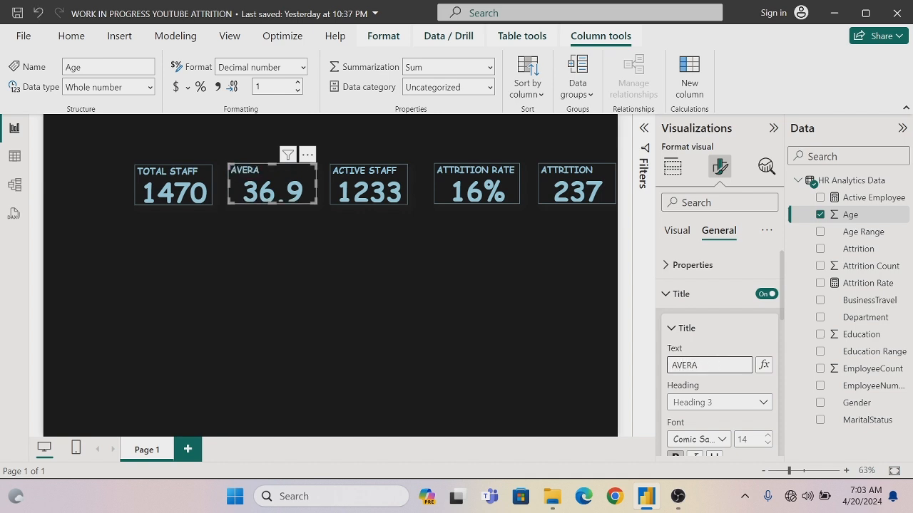
text(GE AGE)
click(409, 393)
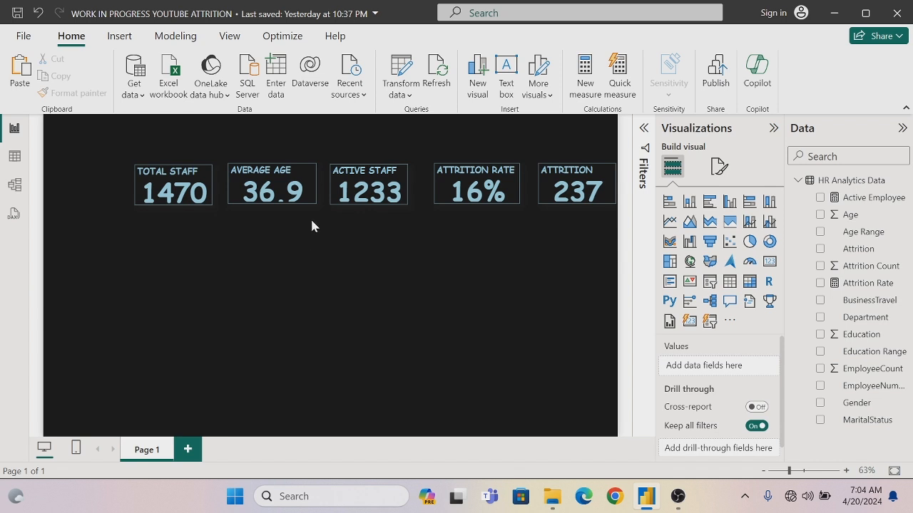
Step: Insert a clustered column chart and place it directly under the Total Staff card
click(726, 204)
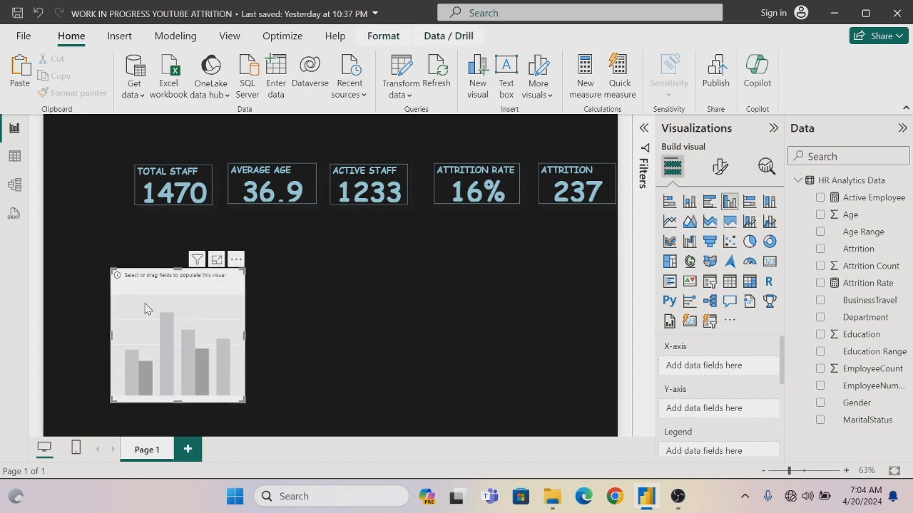
drag(169, 335, 189, 275)
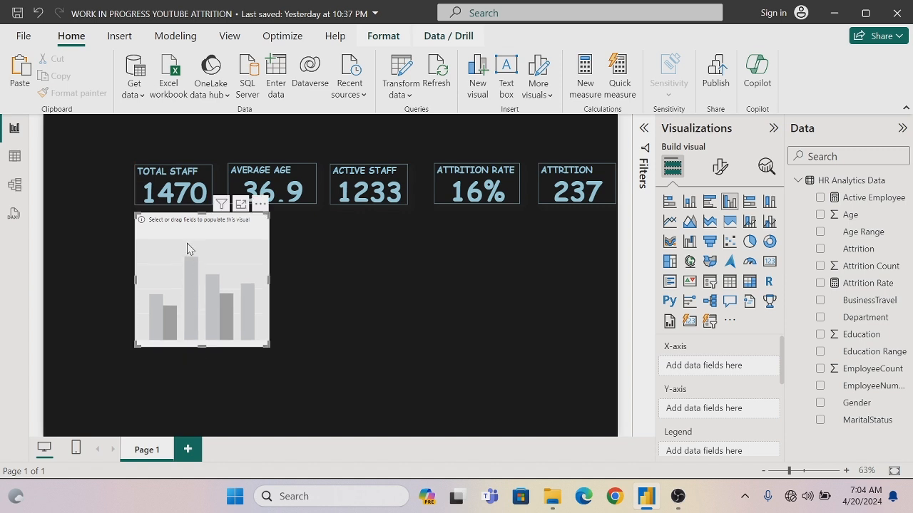
Step: Select all five KPI cards and nudge them up together towards the top of the page
click(164, 179)
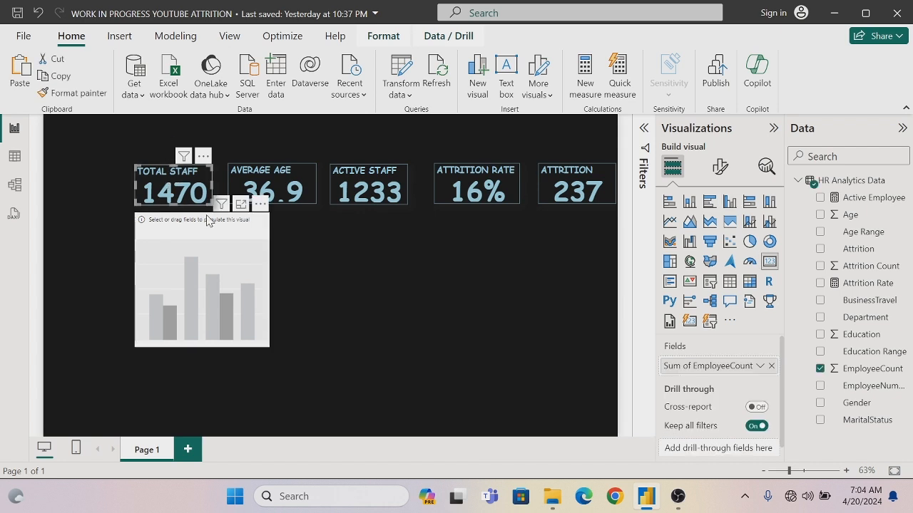
ctrl+click(271, 180)
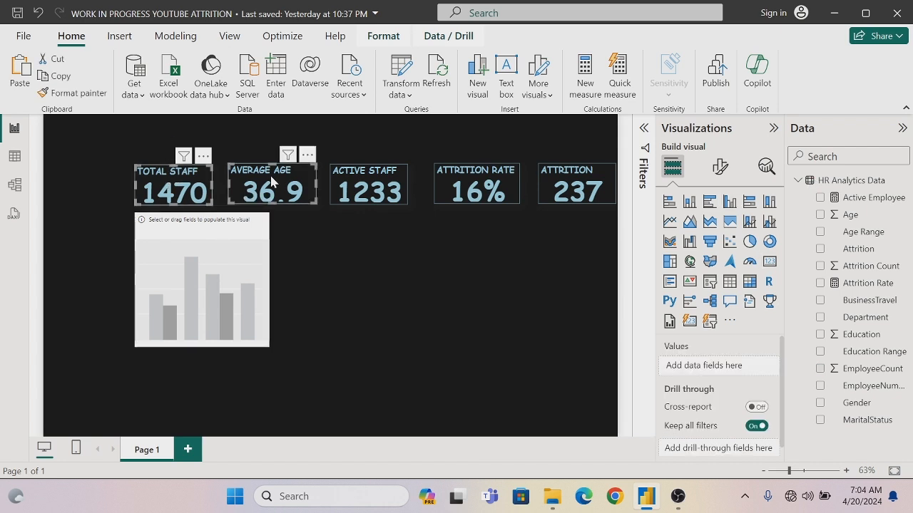
ctrl+click(350, 184)
ctrl+click(353, 185)
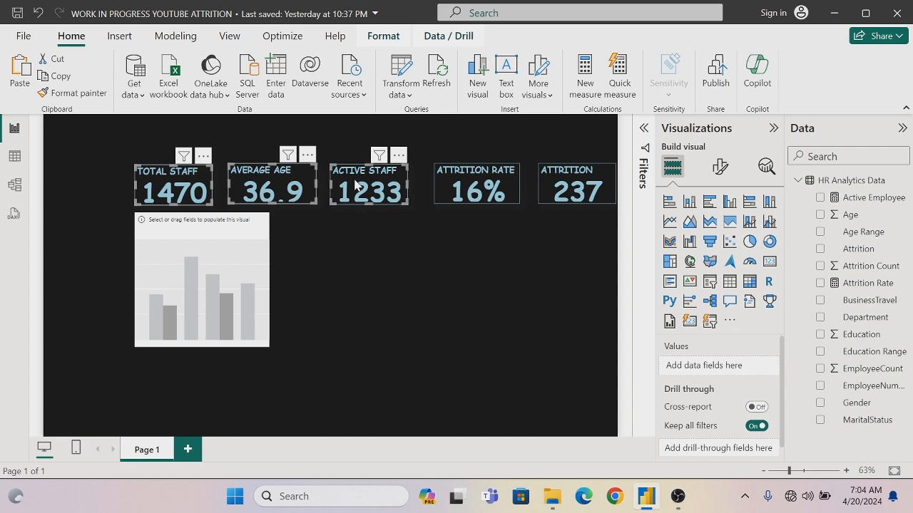
ctrl+click(463, 180)
ctrl+click(571, 177)
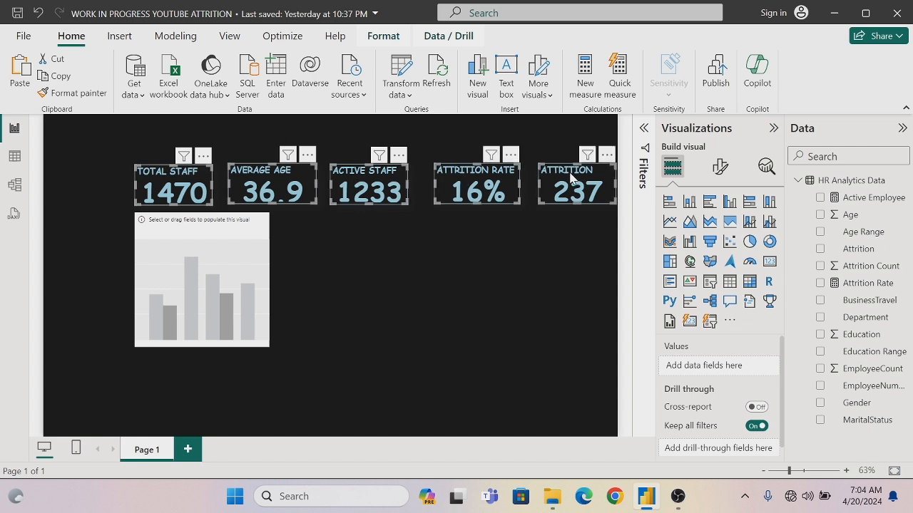
key(Up)
key(Up)
key(Up)
key(Up)
key(Up)
key(Up)
key(Up)
key(Up)
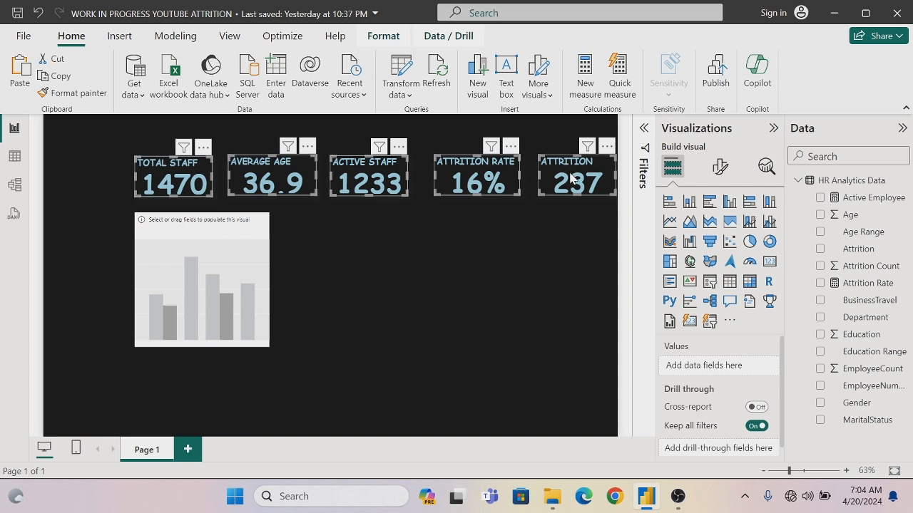
key(Up)
key(Up)
key(Up)
key(Up)
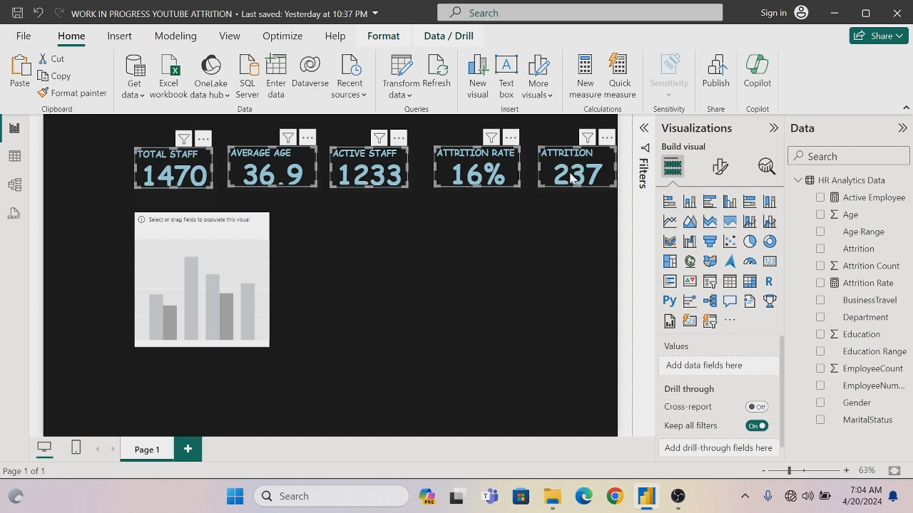
key(Up)
key(Up)
key(Up)
key(Up)
key(Up)
key(Up)
key(Up)
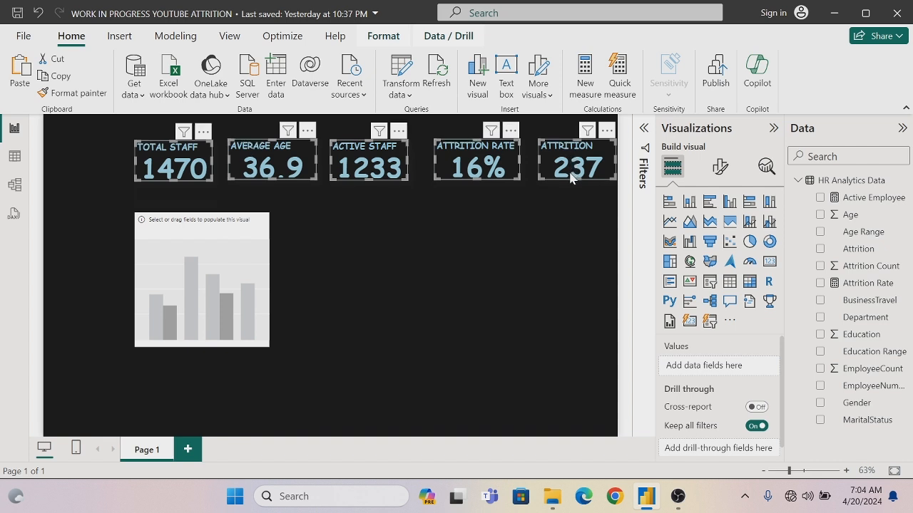
click(333, 244)
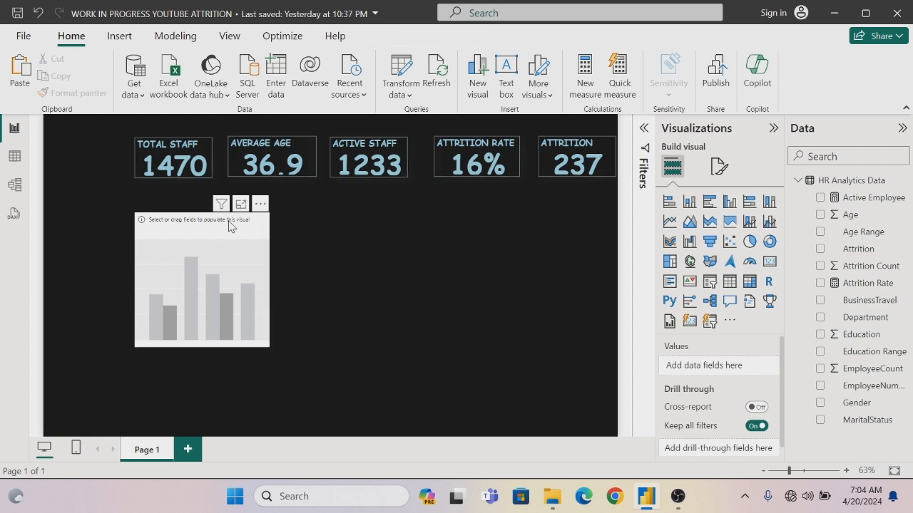
Step: Move the column chart up beneath the cards and plot Active Employee and Attrition Count on the Y-axis against Department on the X-axis
drag(229, 225, 226, 196)
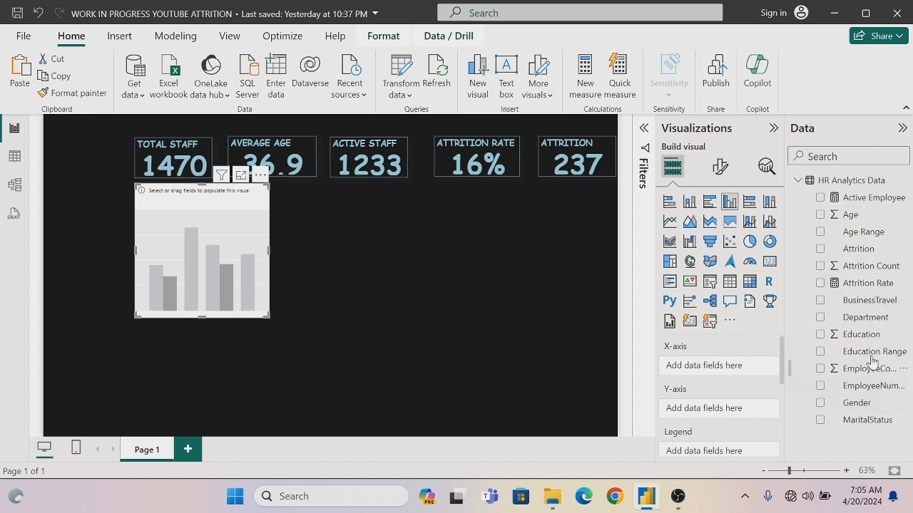
drag(873, 323, 749, 367)
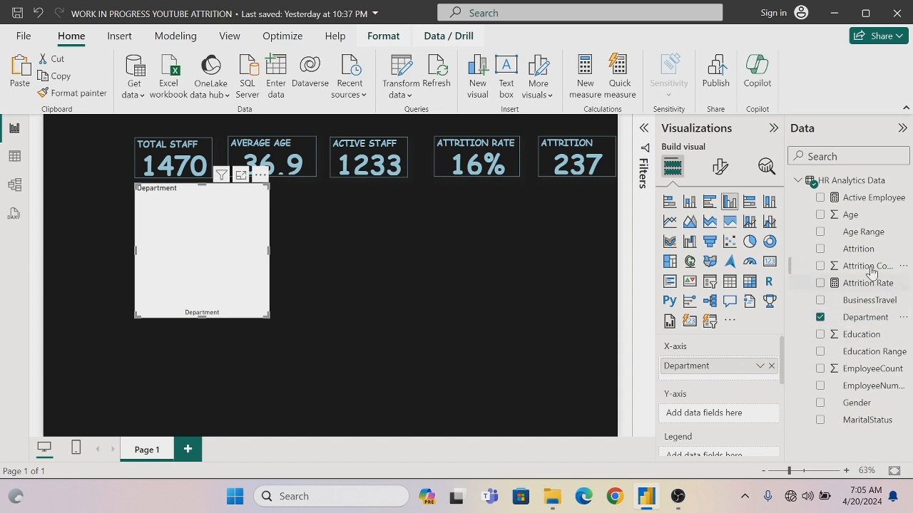
drag(863, 205, 729, 422)
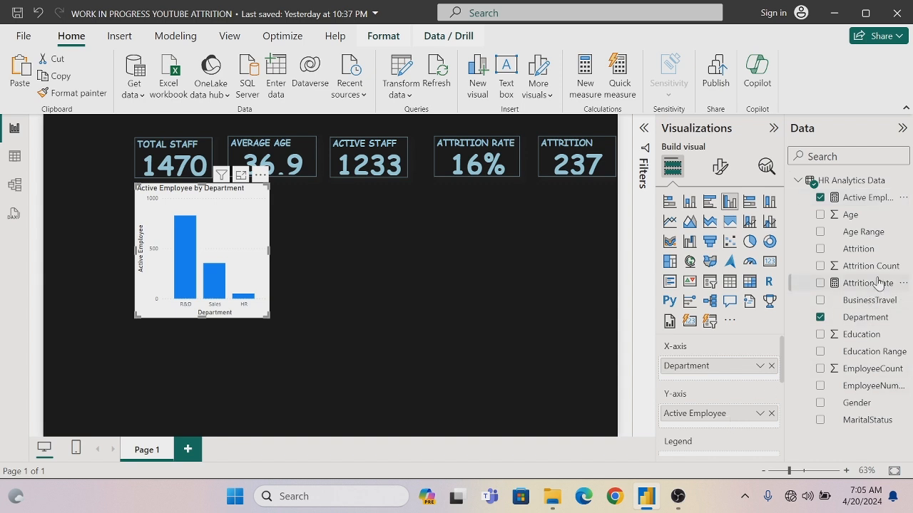
drag(875, 276, 739, 422)
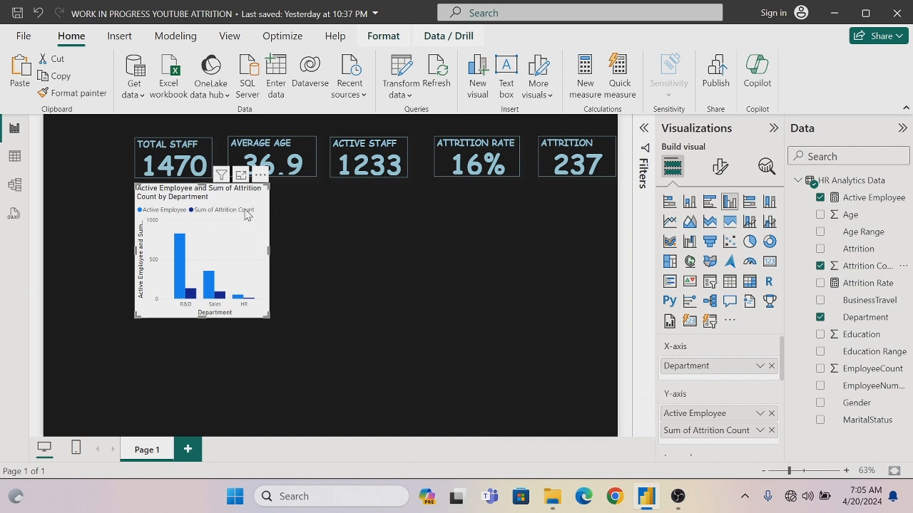
Step: Set the column chart's height to 255
click(722, 169)
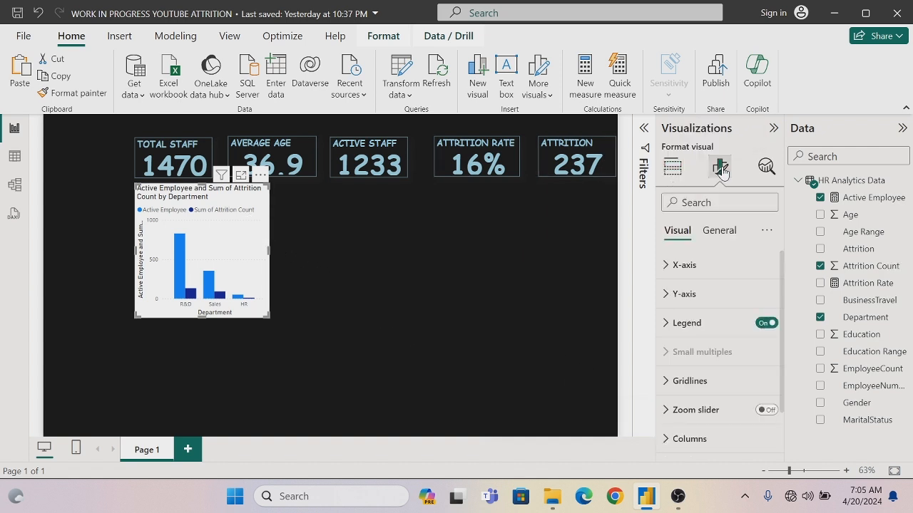
click(716, 239)
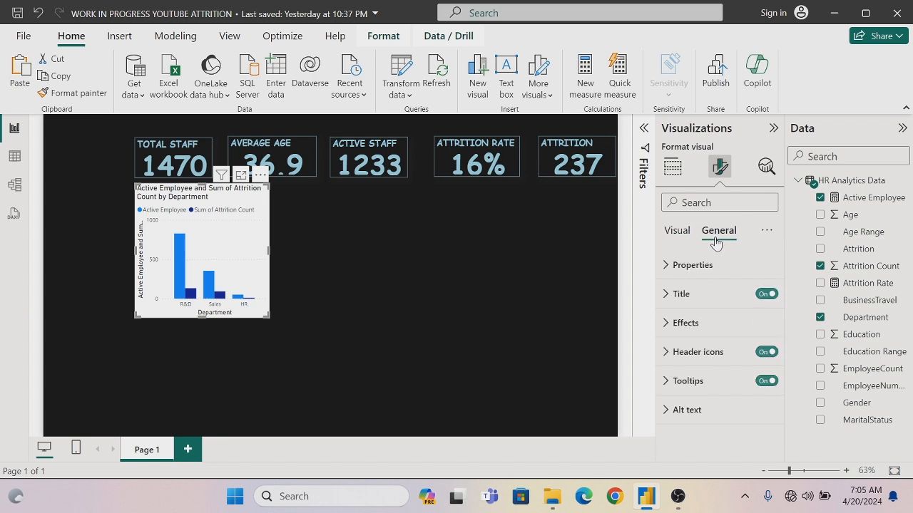
click(685, 273)
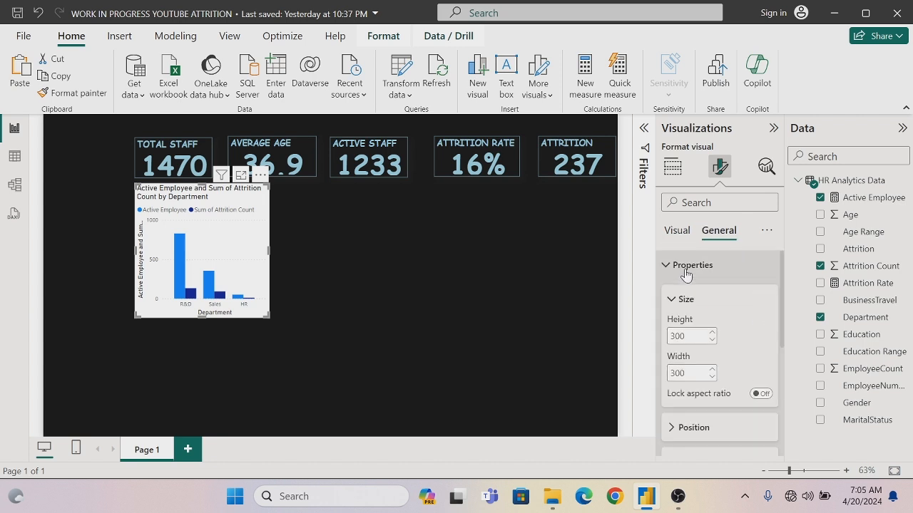
double_click(677, 336)
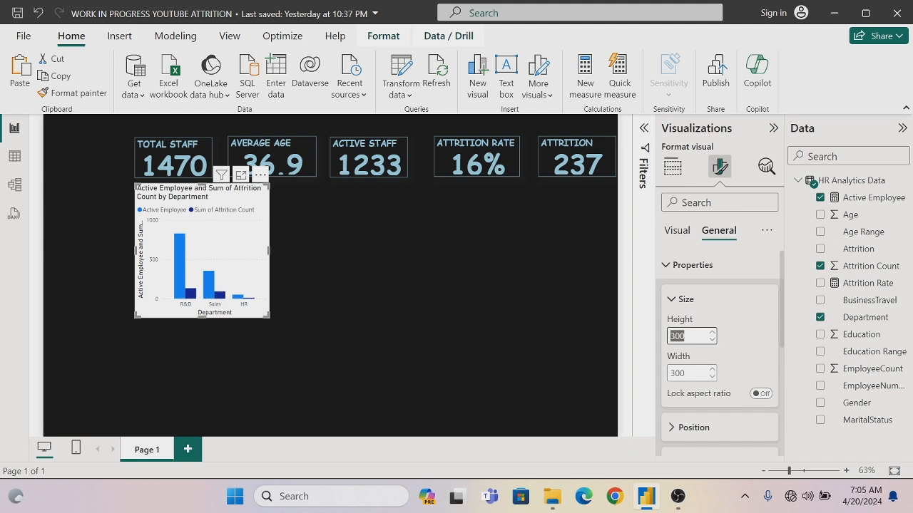
key(BackSpace)
text(255)
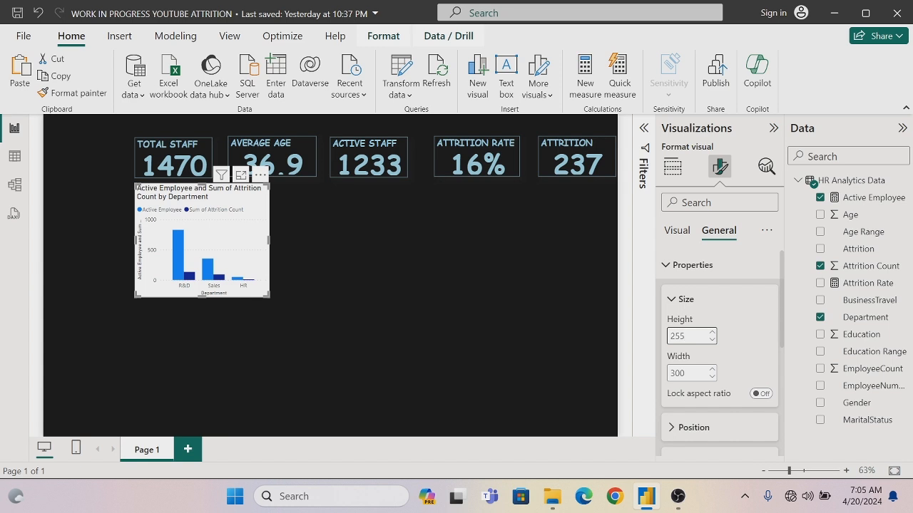
click(312, 264)
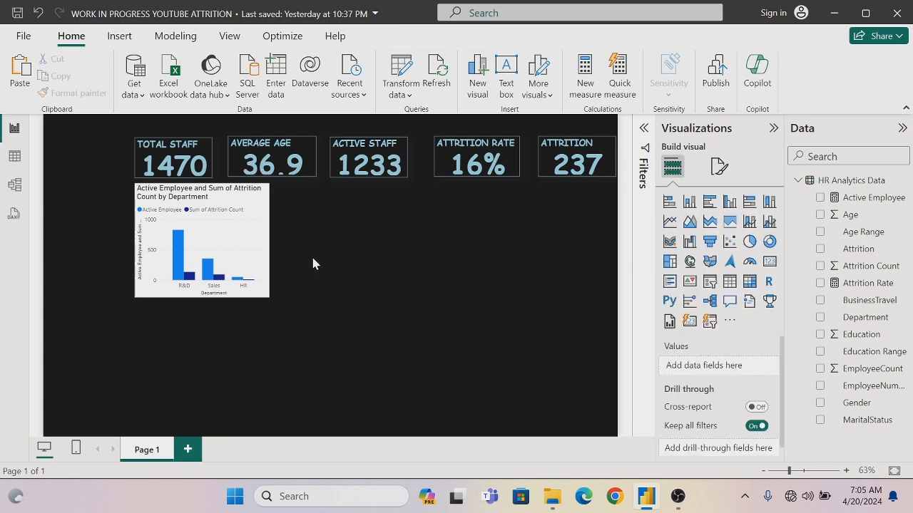
Step: Turn off the background of the department column chart
click(258, 261)
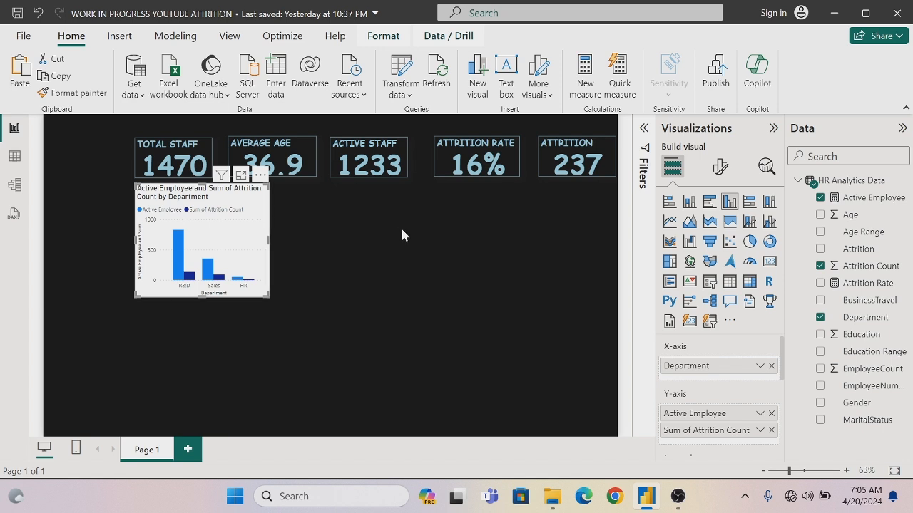
click(717, 168)
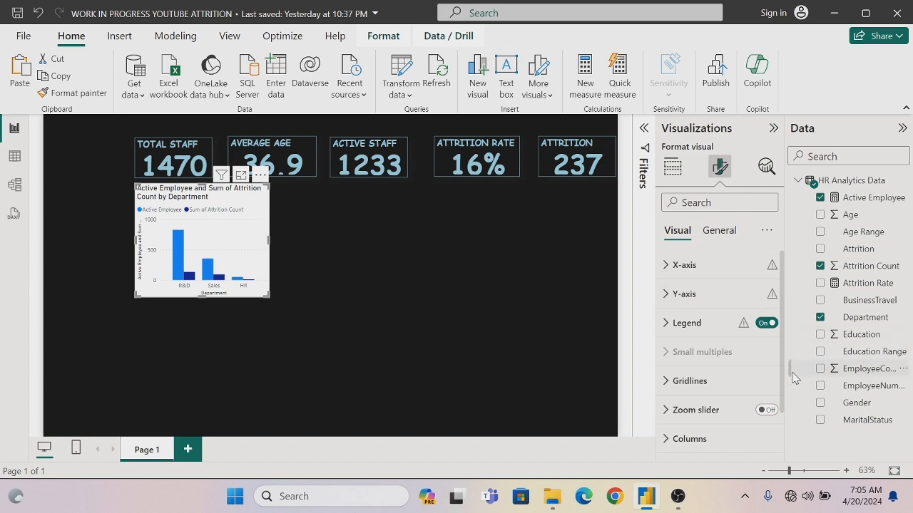
click(729, 235)
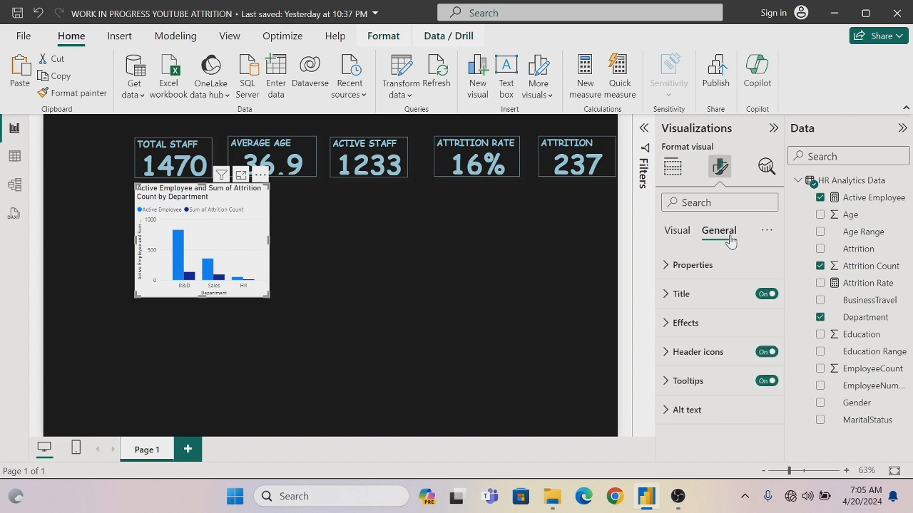
click(664, 325)
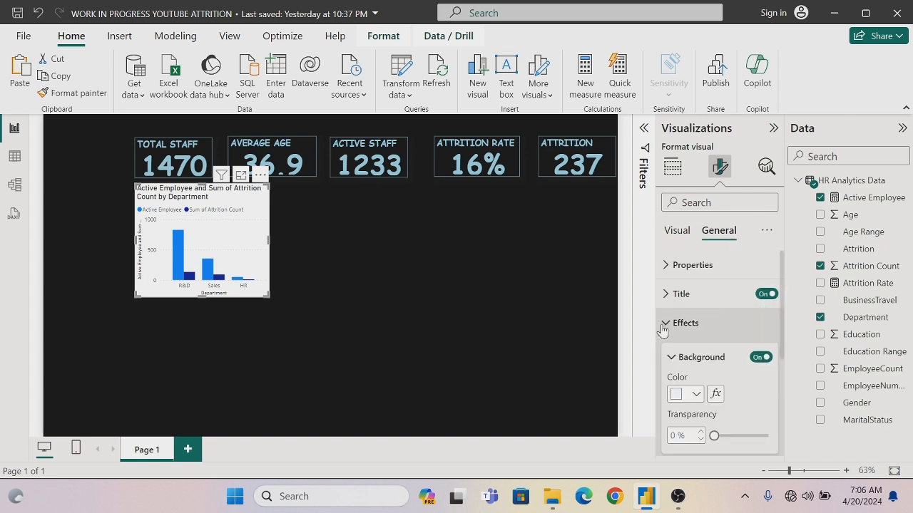
click(763, 357)
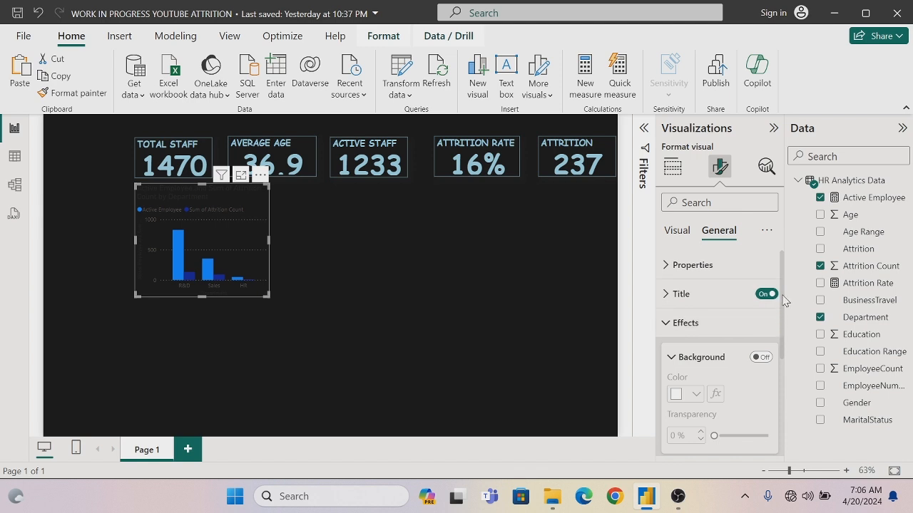
Step: Turn on the visual border of the department column chart and show its border settings
drag(784, 299, 781, 374)
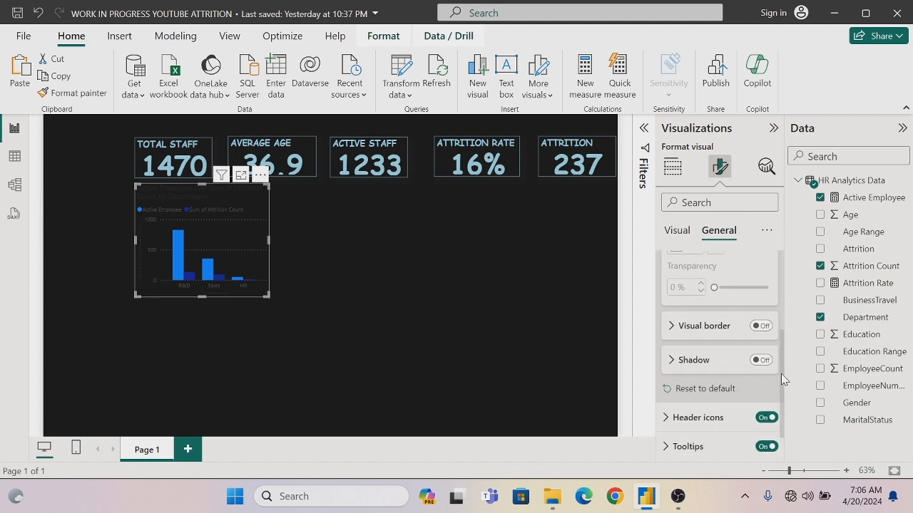
click(761, 326)
click(669, 327)
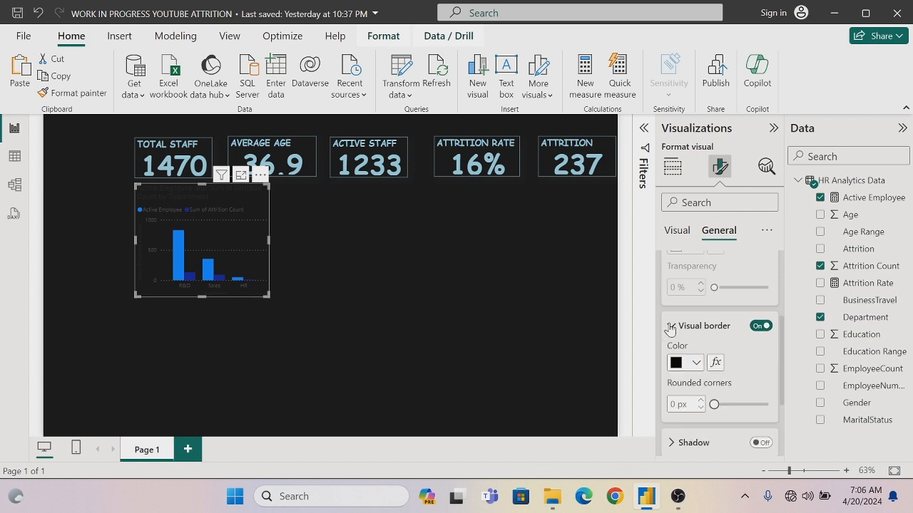
click(697, 364)
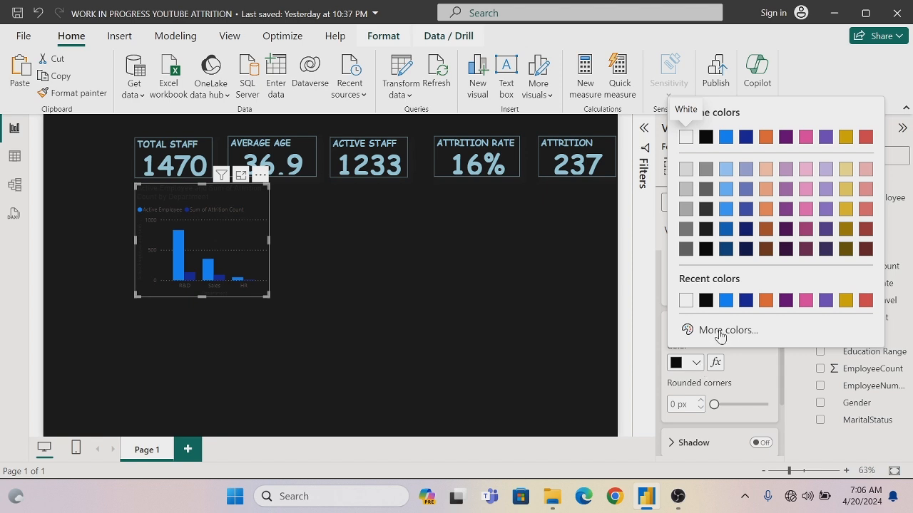
click(702, 330)
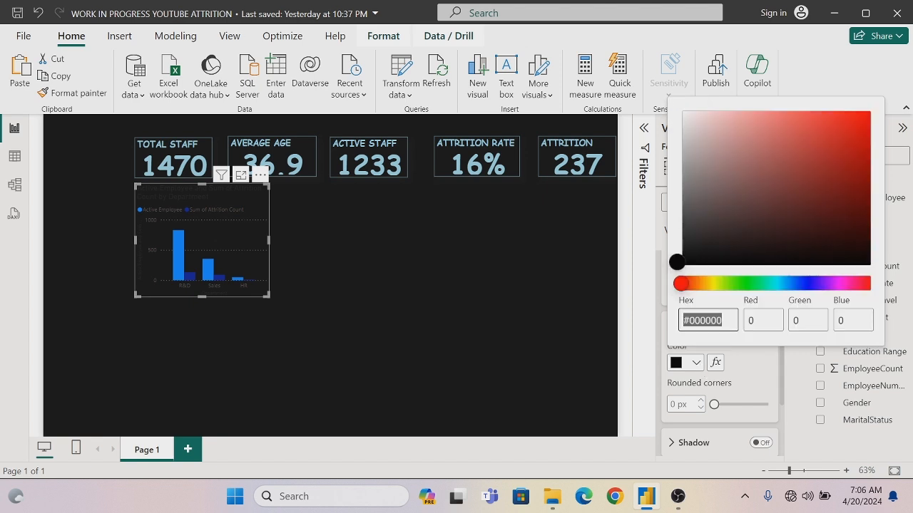
click(723, 320)
key(BackSpace)
key(BackSpace)
key(BackSpace)
key(BackSpace)
key(BackSpace)
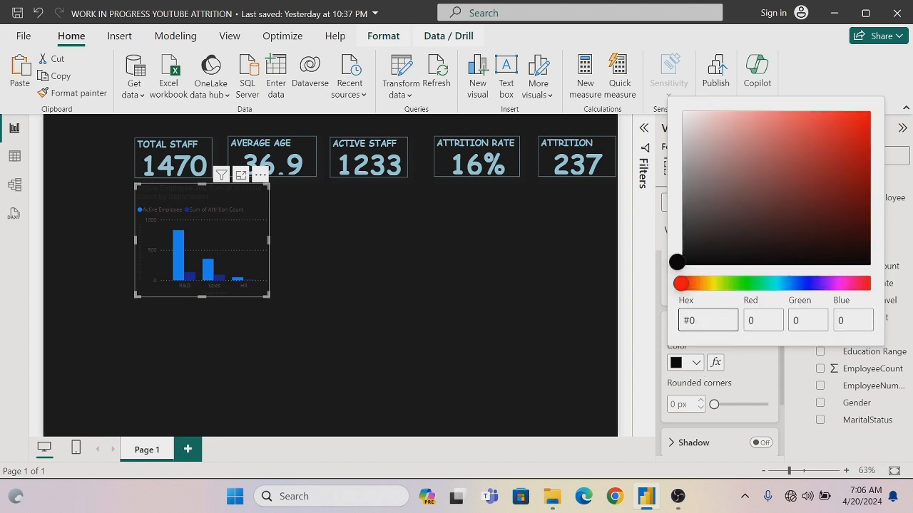
key(BackSpace)
click(734, 364)
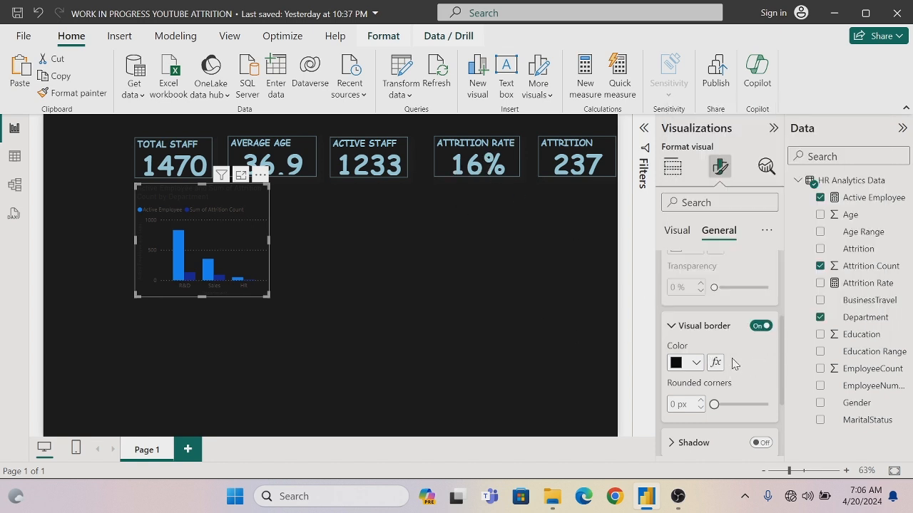
Step: Set the column chart's border to the custom colour #A1D6E2
click(696, 363)
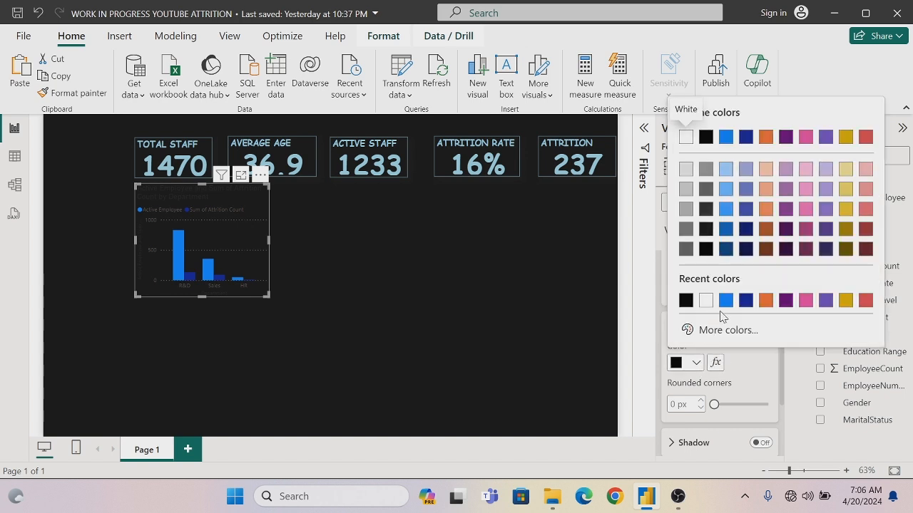
click(724, 331)
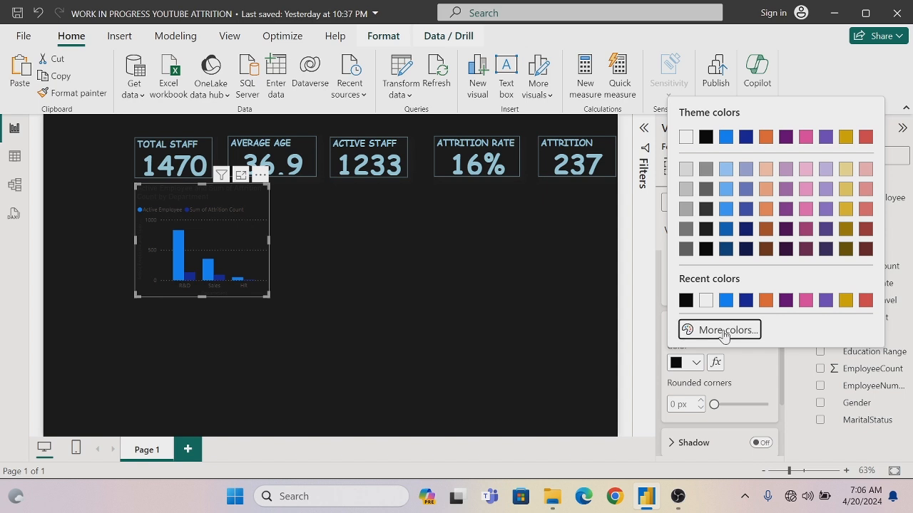
click(723, 321)
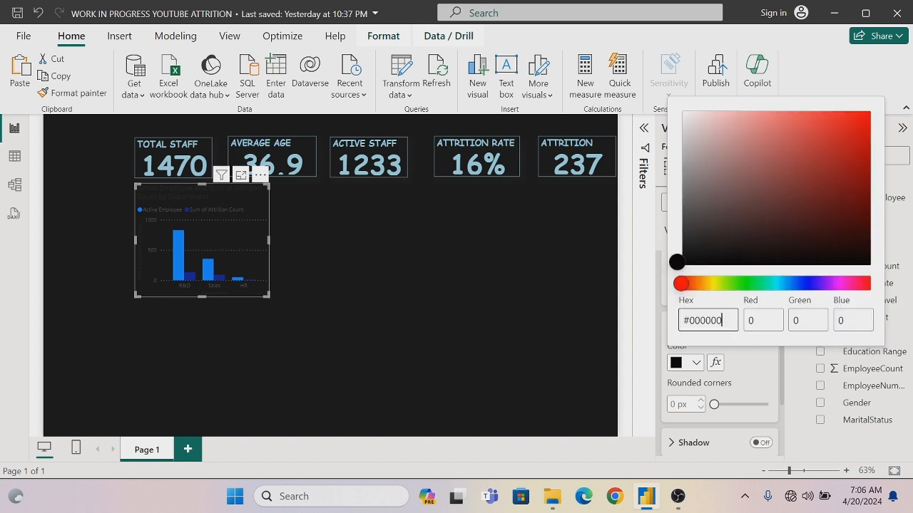
key(BackSpace)
key(BackSpace)
key(BackSpace)
text(2)
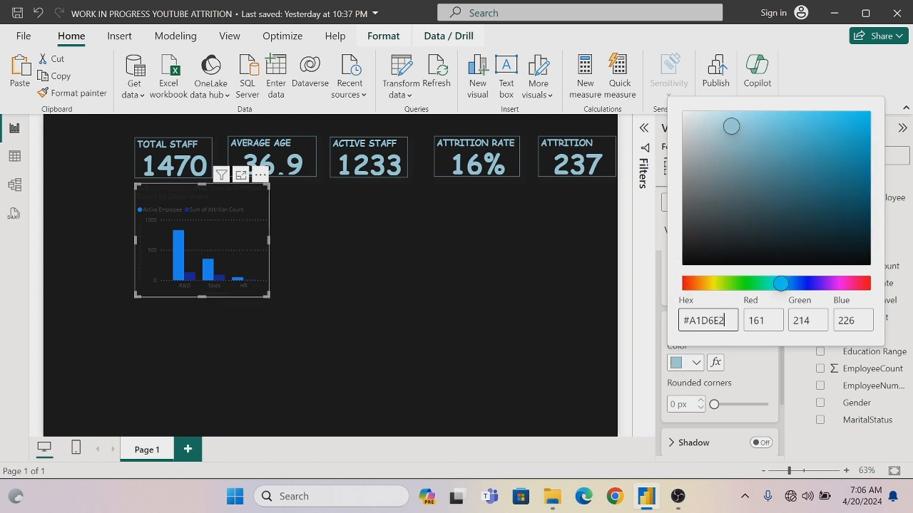
click(594, 344)
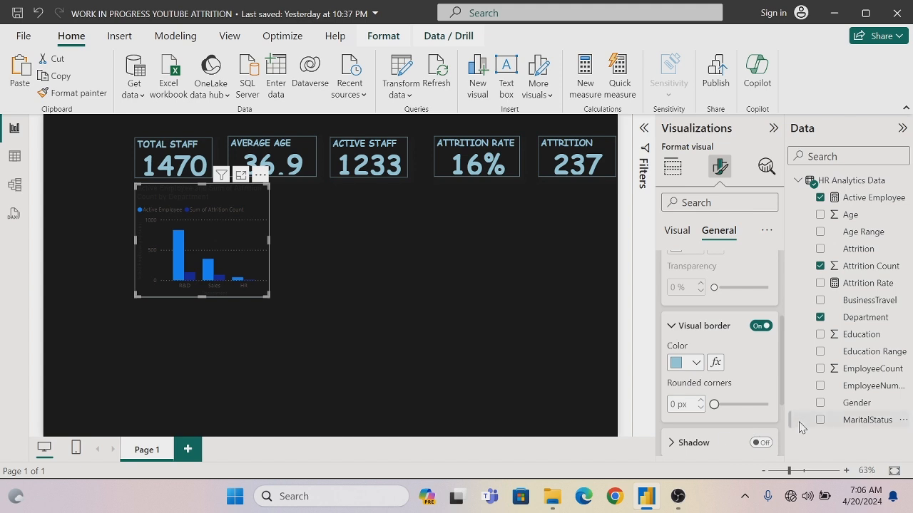
Step: Replace the column chart's title text with "Attrition By Department"
drag(780, 375, 776, 286)
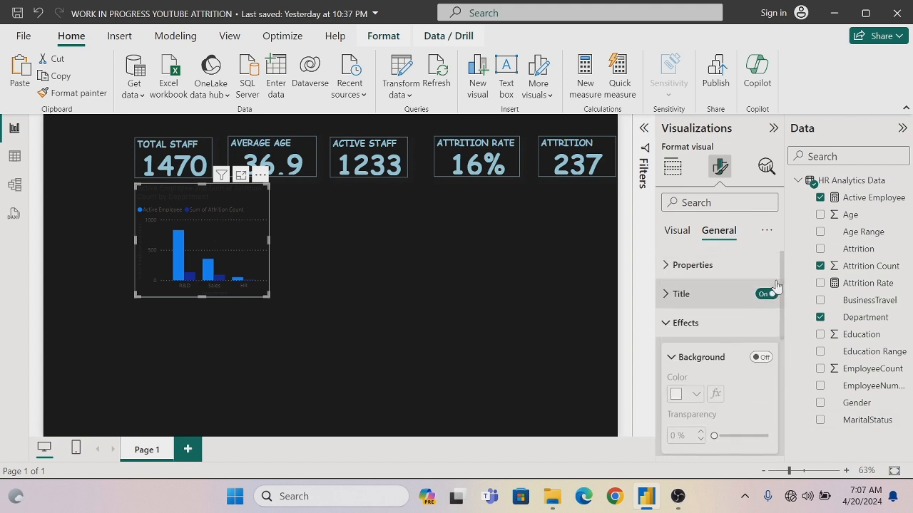
click(664, 297)
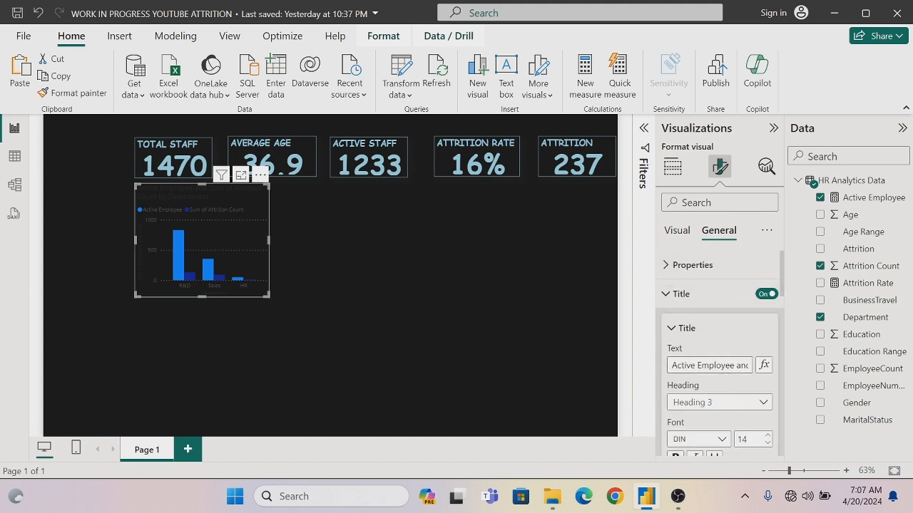
drag(672, 365, 767, 372)
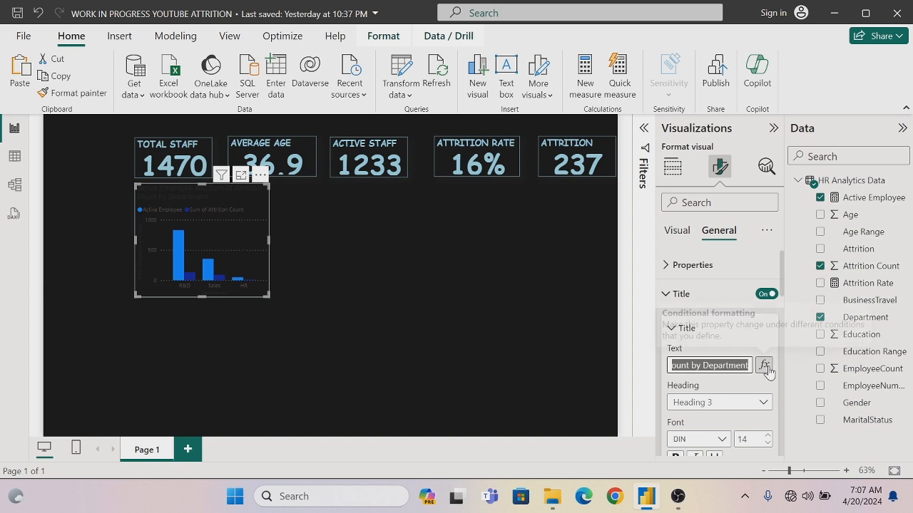
key(BackSpace)
text(A)
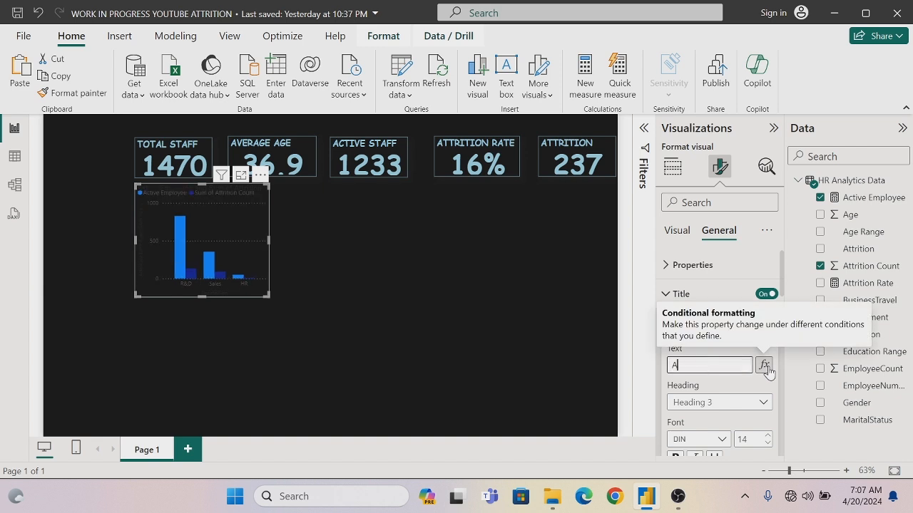
text(ttrition By Dep)
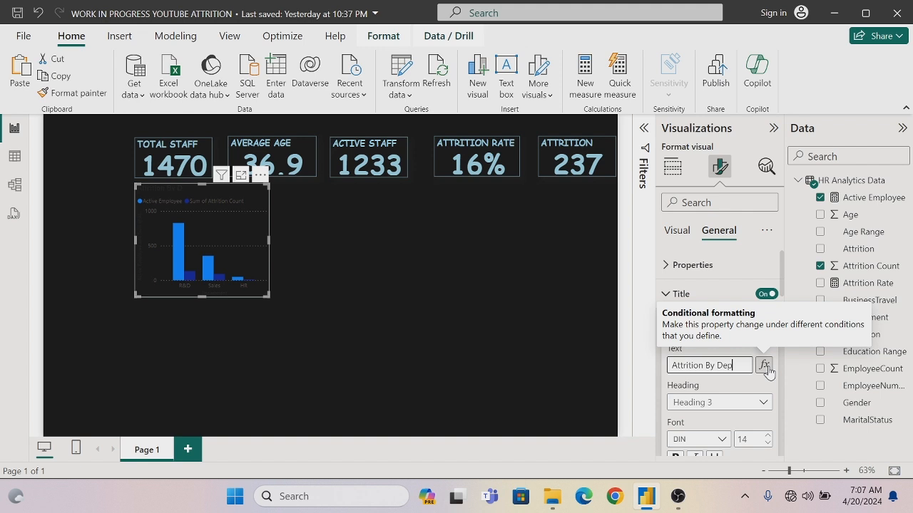
text(tment)
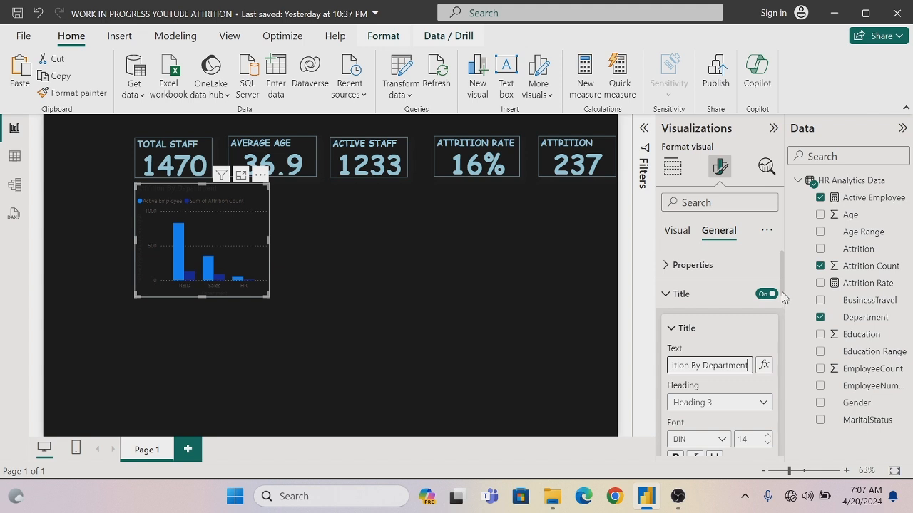
Step: Format the chart title as bold Comic Sans MS in the recent light blue #A1D6E2 and centre it horizontally
drag(784, 301, 784, 318)
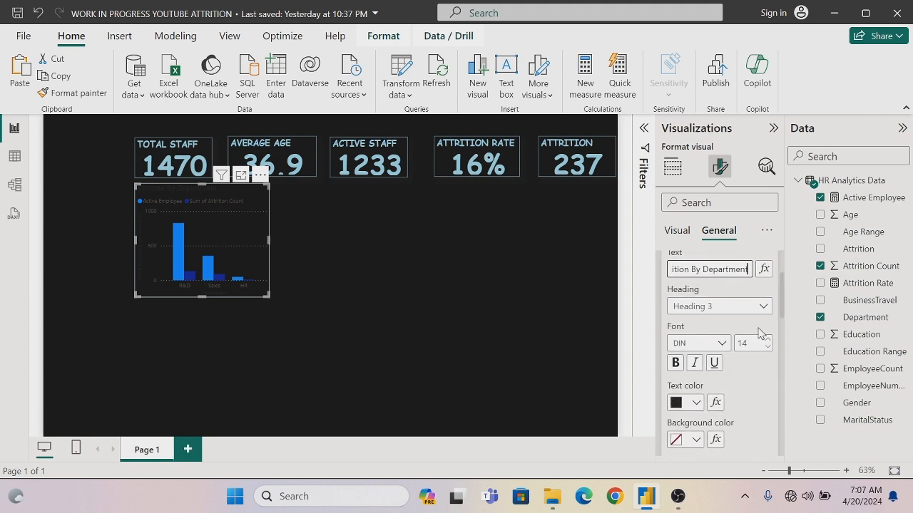
click(709, 343)
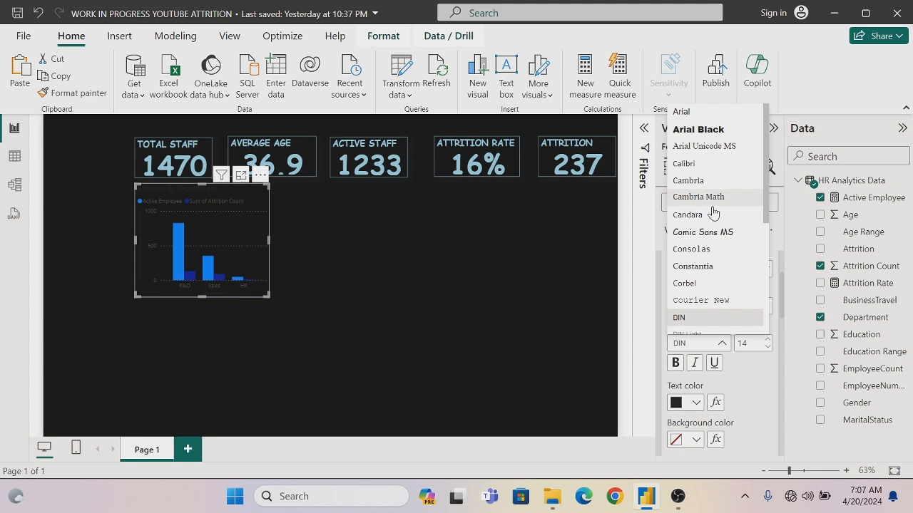
click(715, 233)
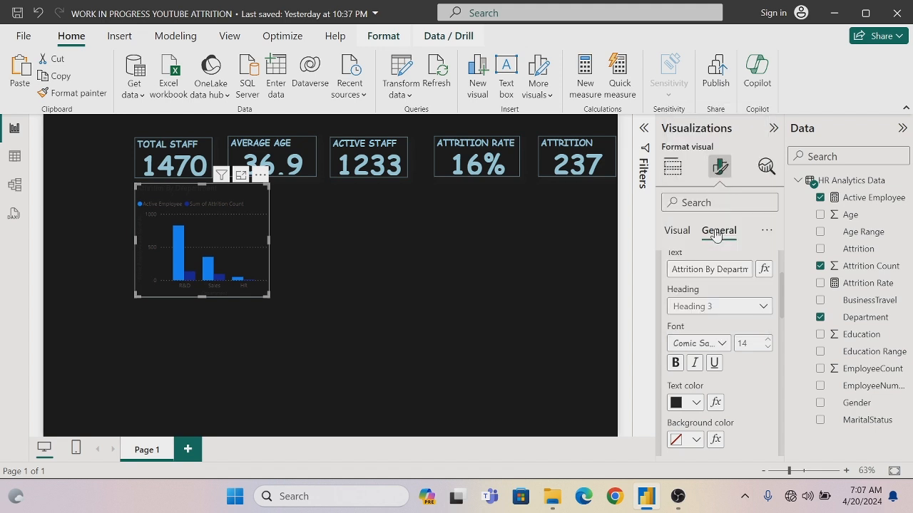
click(676, 363)
scroll(781, 313, down, 3)
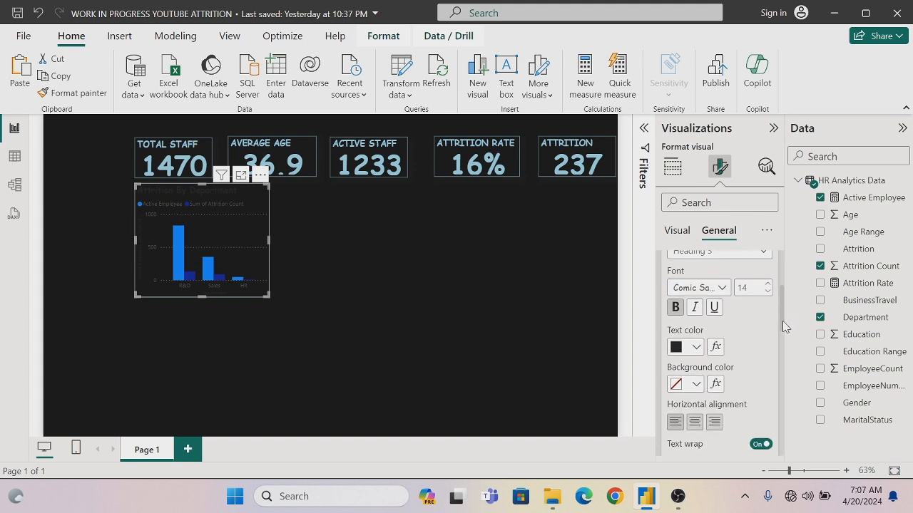
click(696, 346)
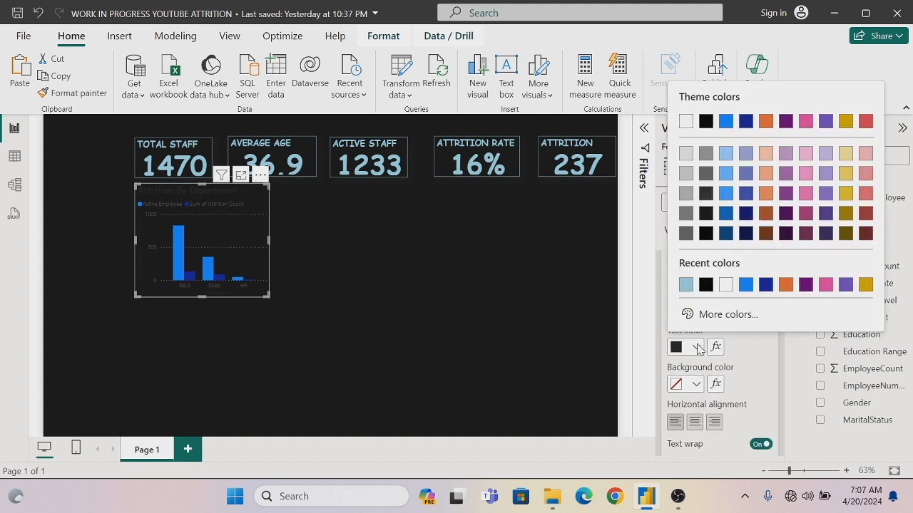
click(685, 286)
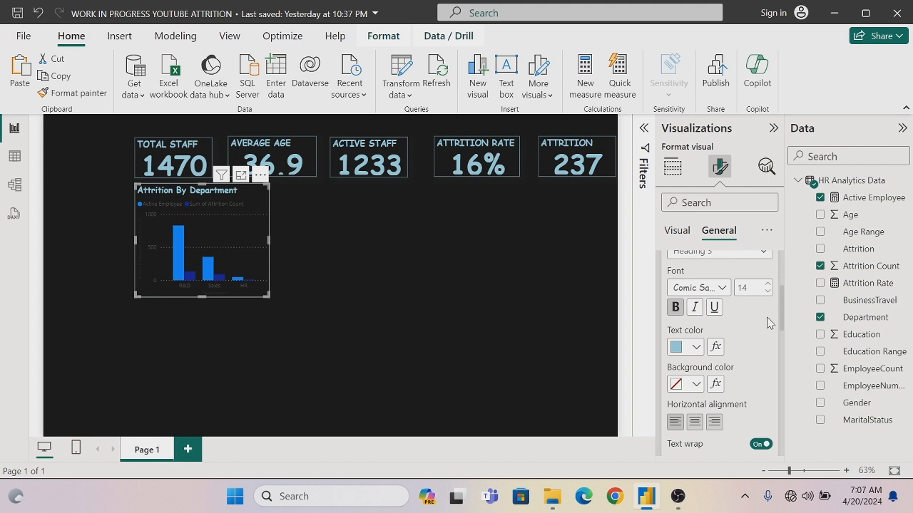
click(699, 421)
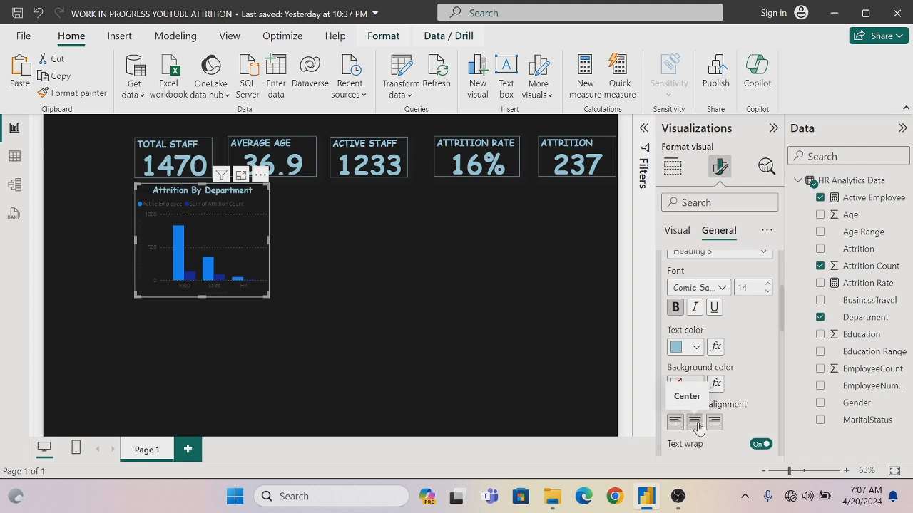
Step: Format the column chart's X-axis values as bold Comic Sans MS in the recent light blue #A1D6E2
drag(782, 315, 766, 258)
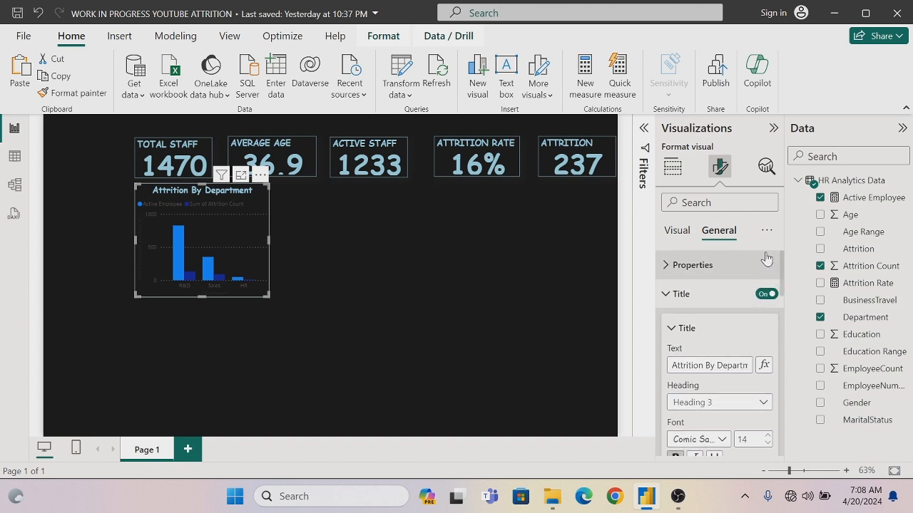
click(677, 233)
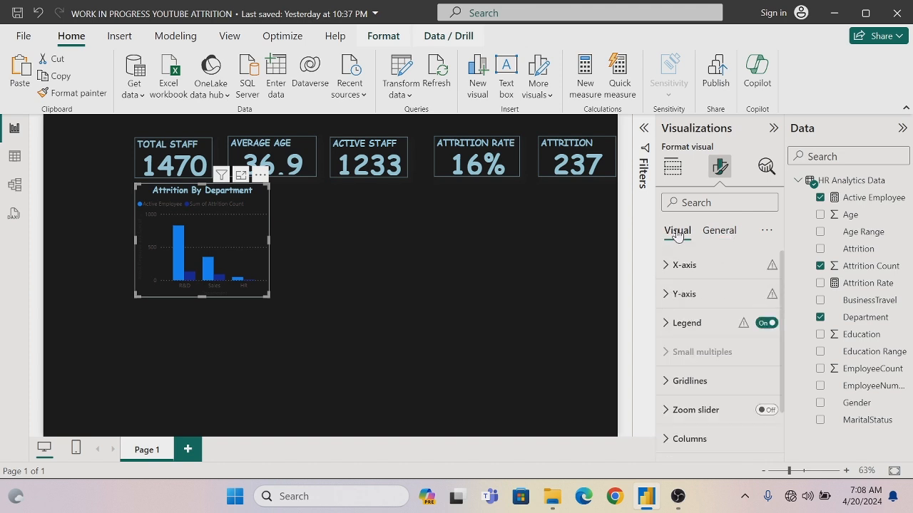
click(661, 268)
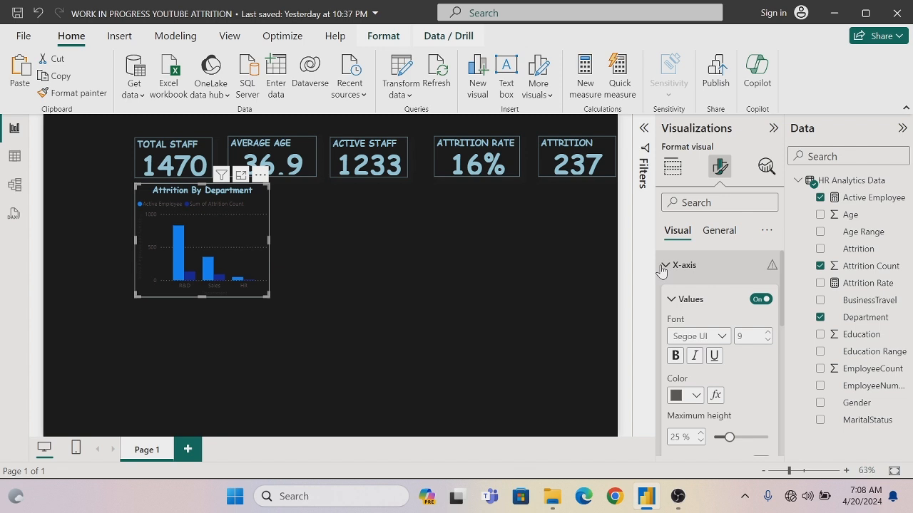
click(721, 337)
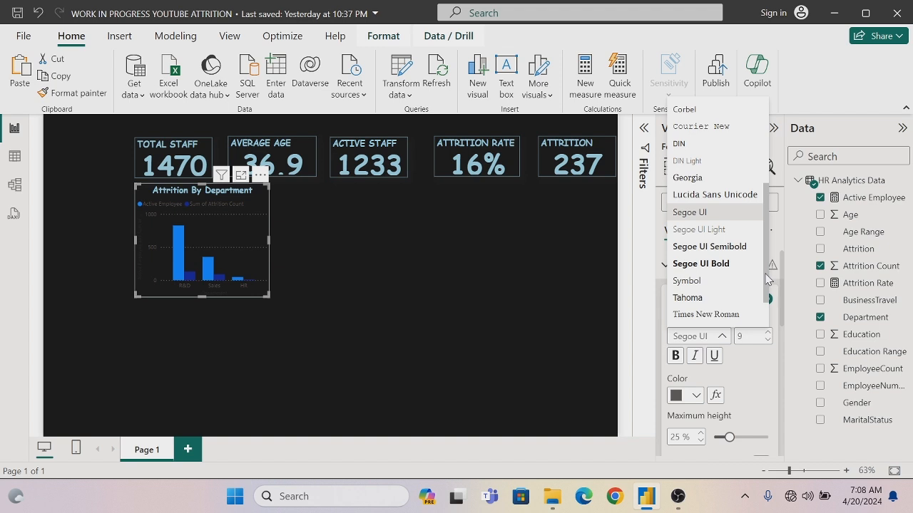
scroll(754, 208, up, 3)
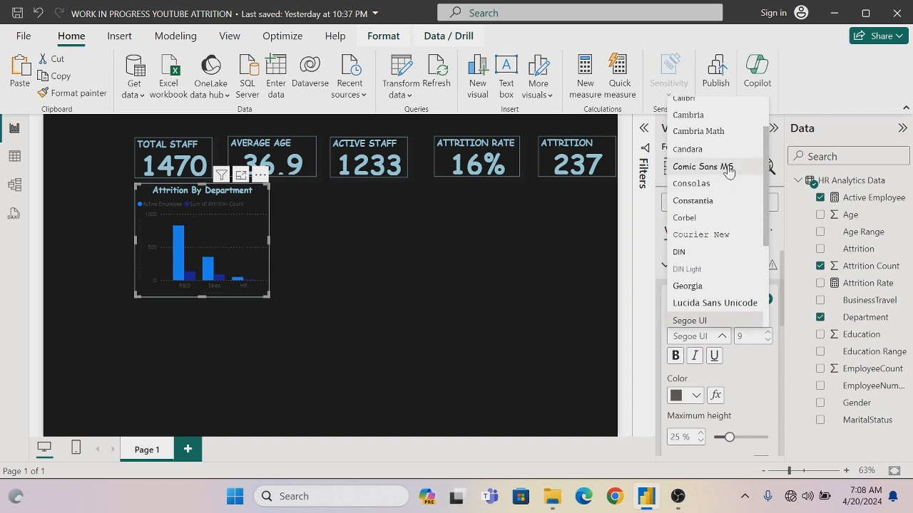
click(728, 168)
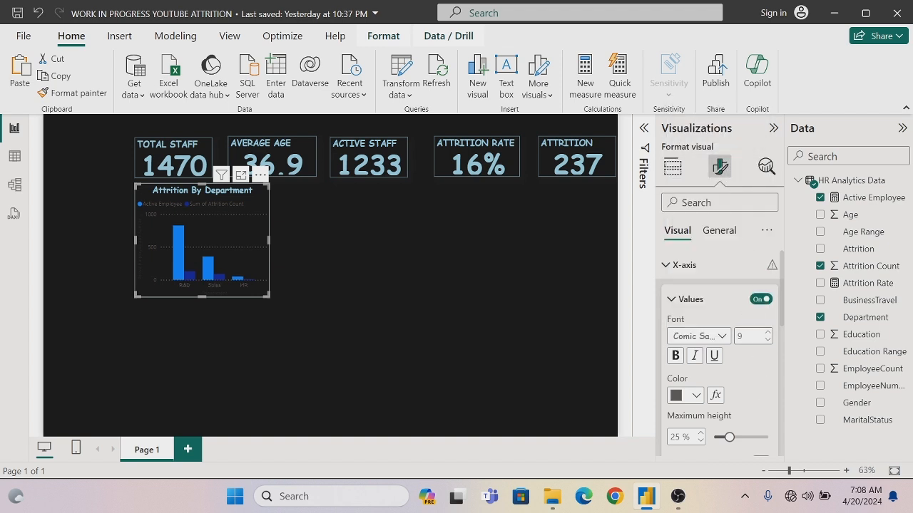
click(676, 357)
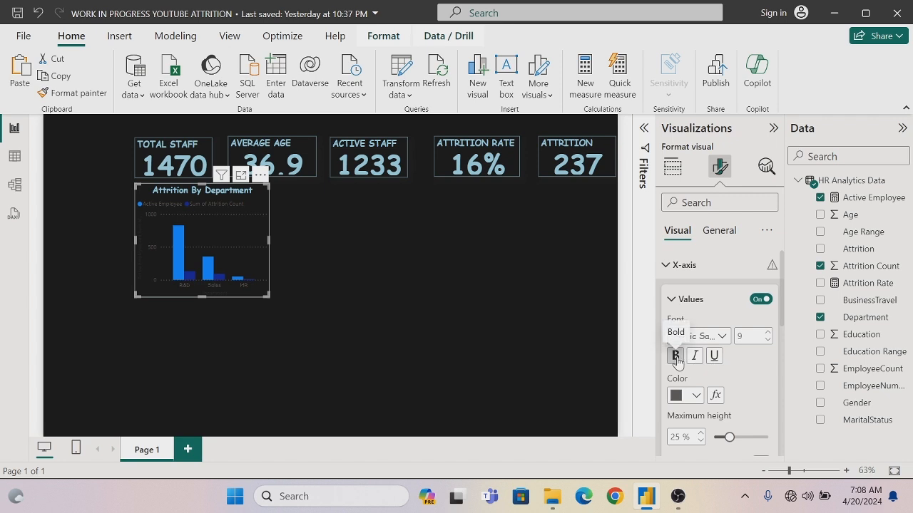
click(696, 396)
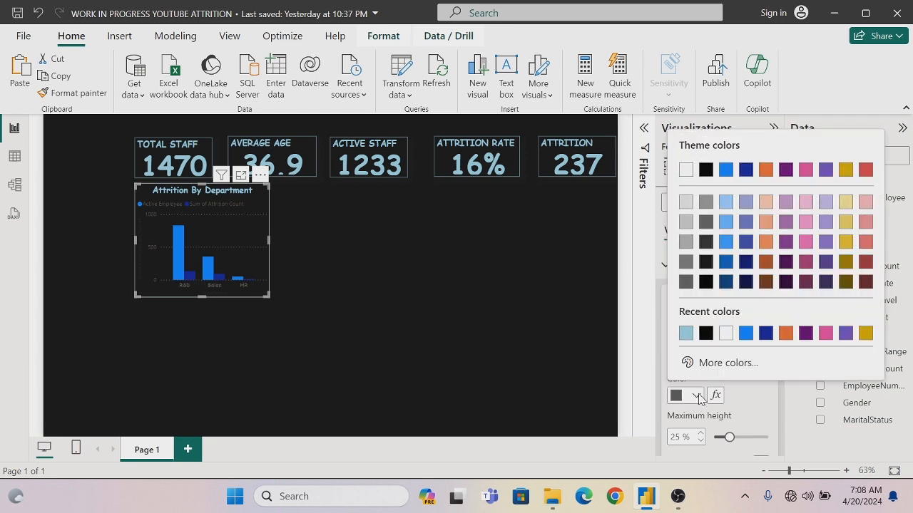
click(685, 333)
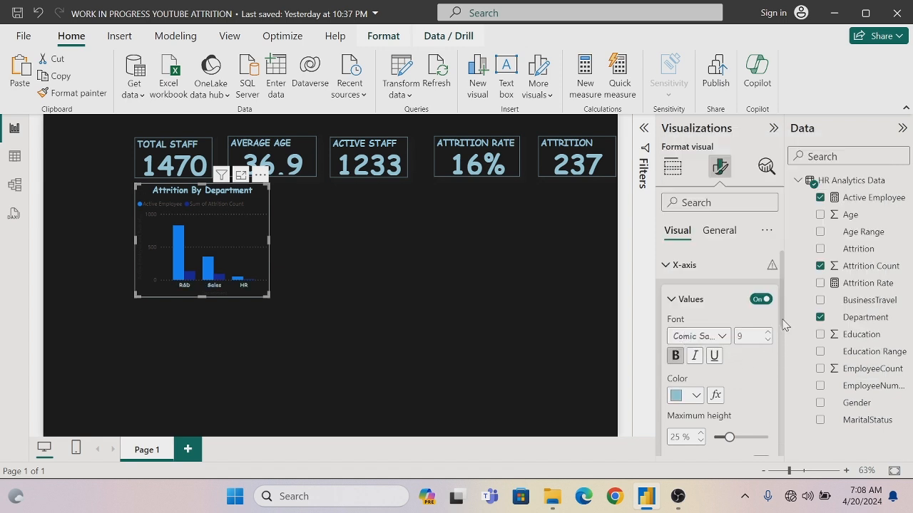
scroll(785, 321, down, 3)
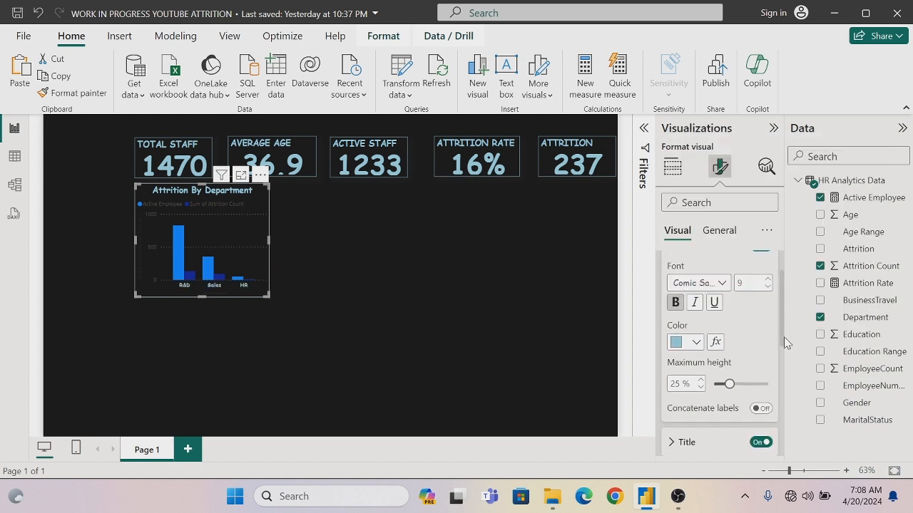
scroll(785, 356, down, 3)
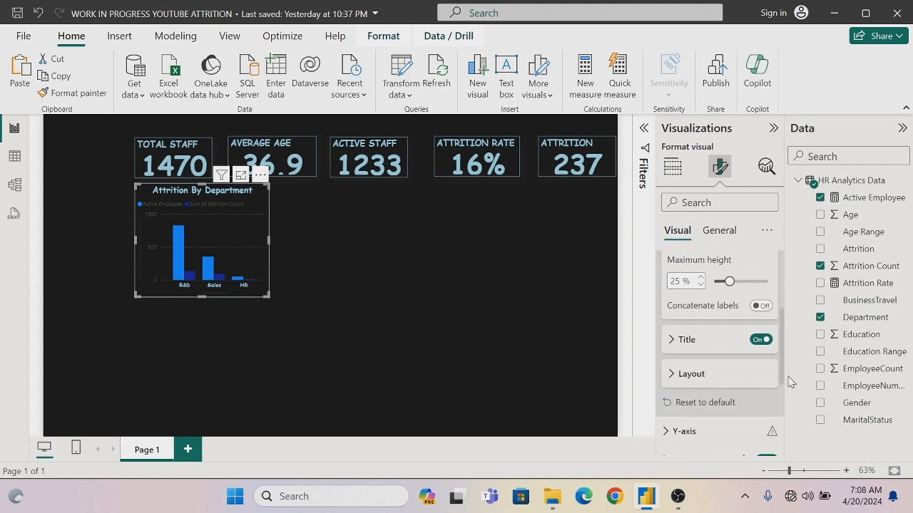
Step: Turn off the X-axis title of the Attrition By Department column chart
scroll(789, 371, up, 5)
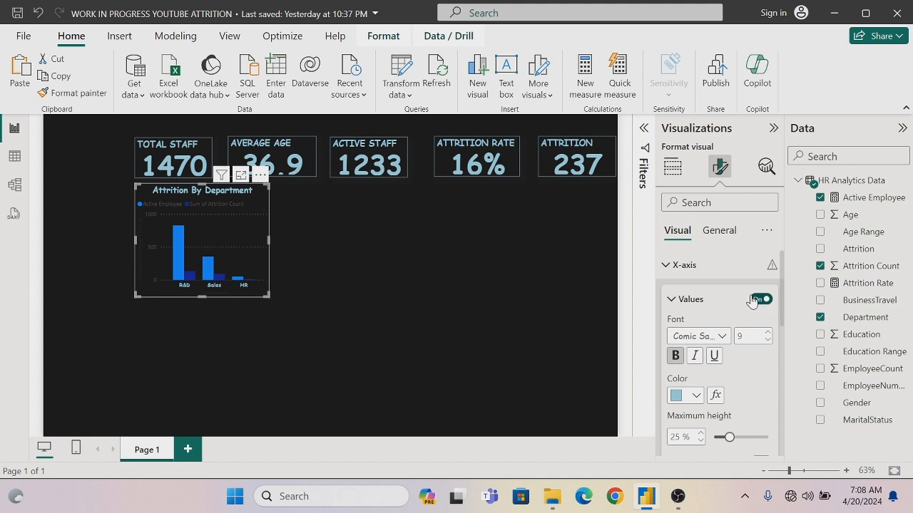
scroll(782, 305, down, 2)
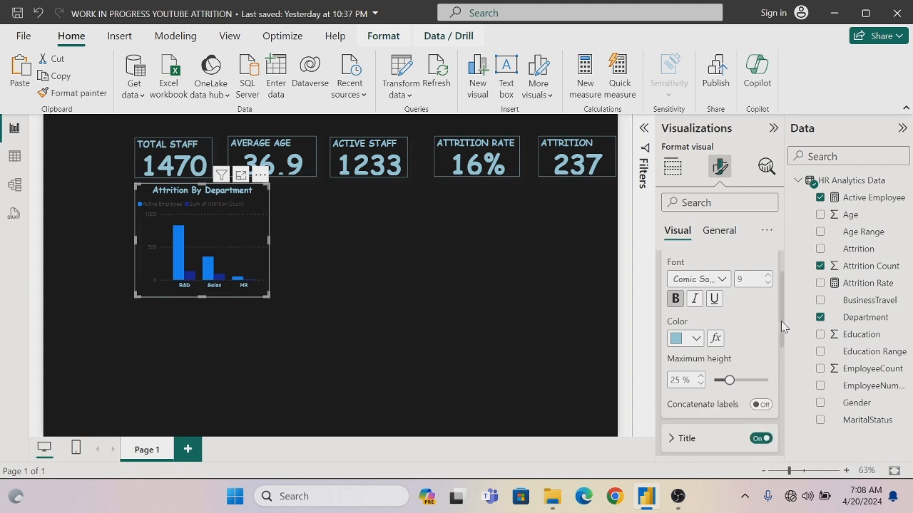
click(760, 380)
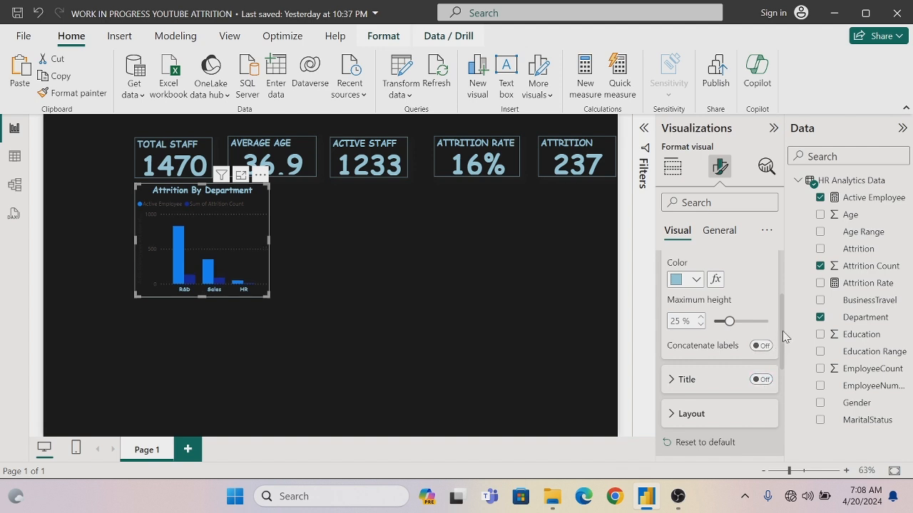
Step: Turn off both the values and the title of the column chart's Y-axis
scroll(784, 335, down, 3)
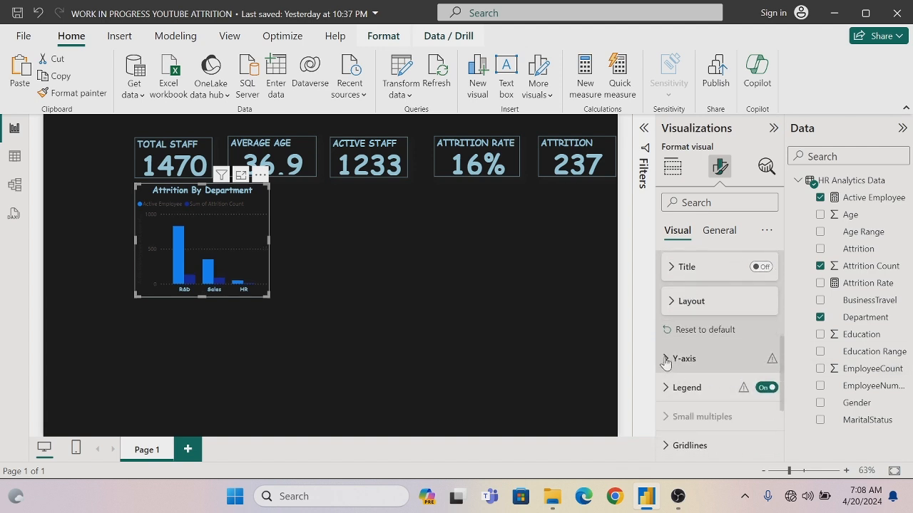
click(665, 361)
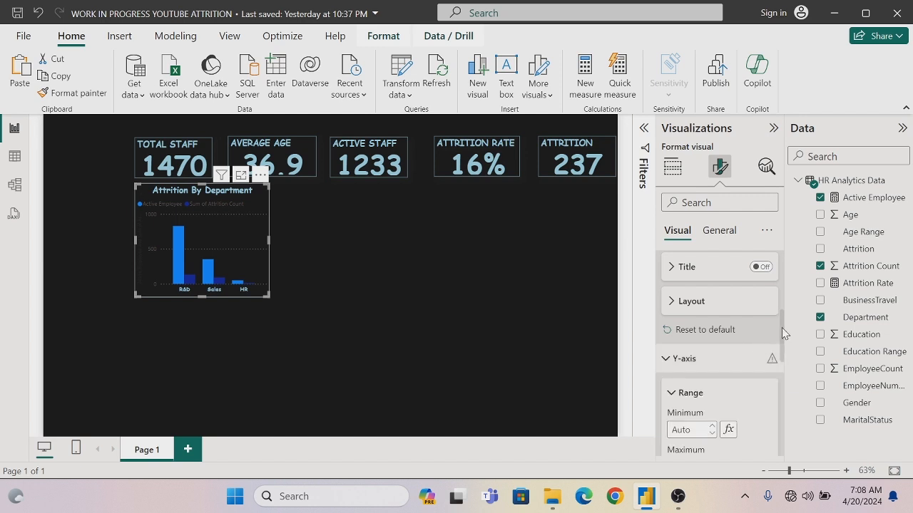
drag(782, 333, 774, 380)
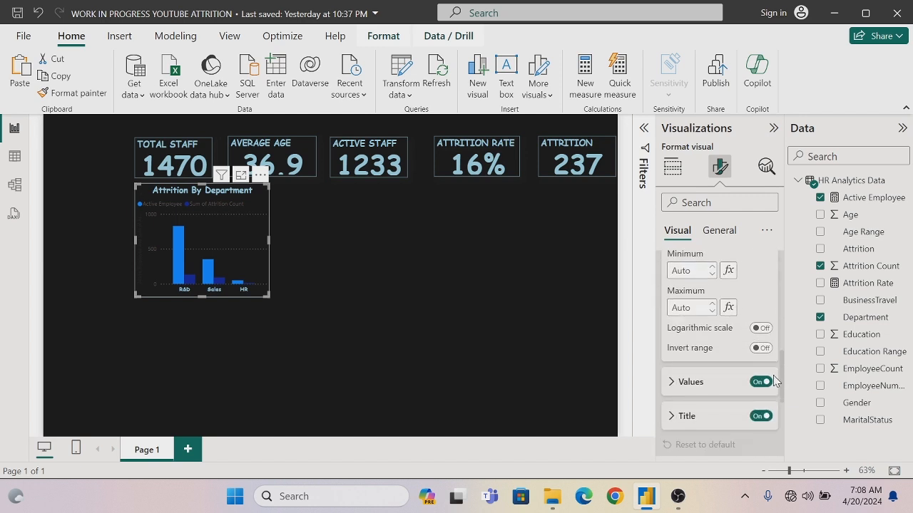
click(763, 382)
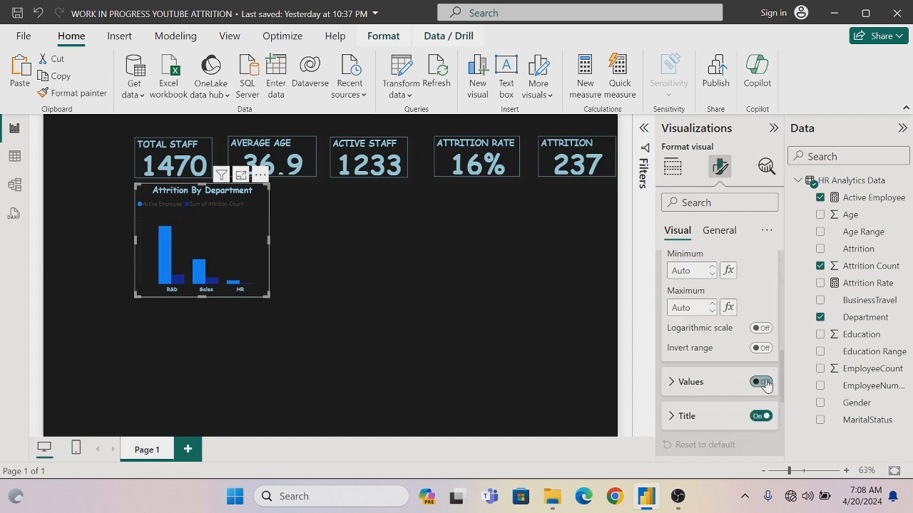
click(763, 416)
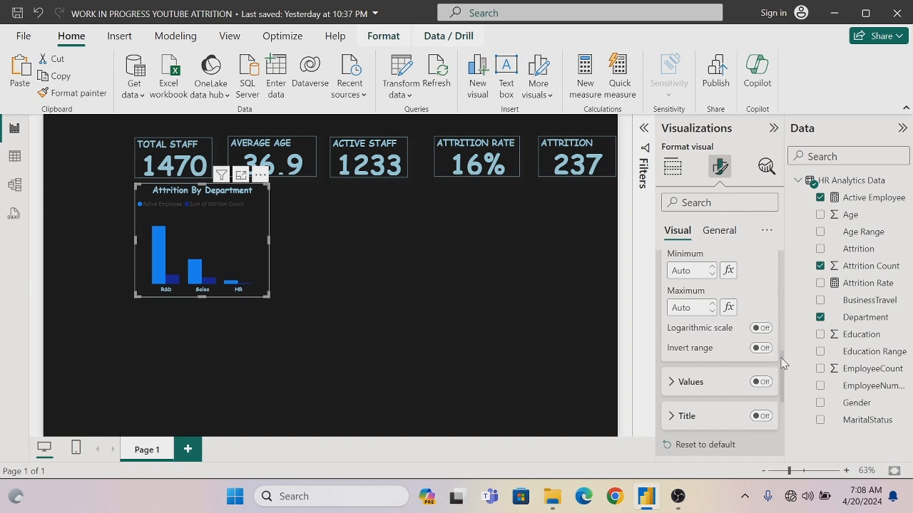
Step: Turn on the column chart's data labels and format their values as bold in the recent light blue #A1D6E2
drag(784, 363, 787, 420)
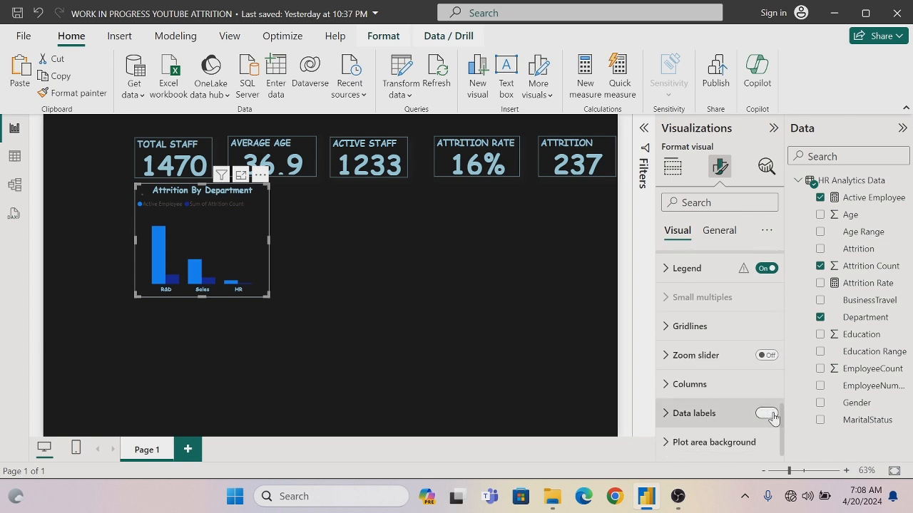
click(770, 414)
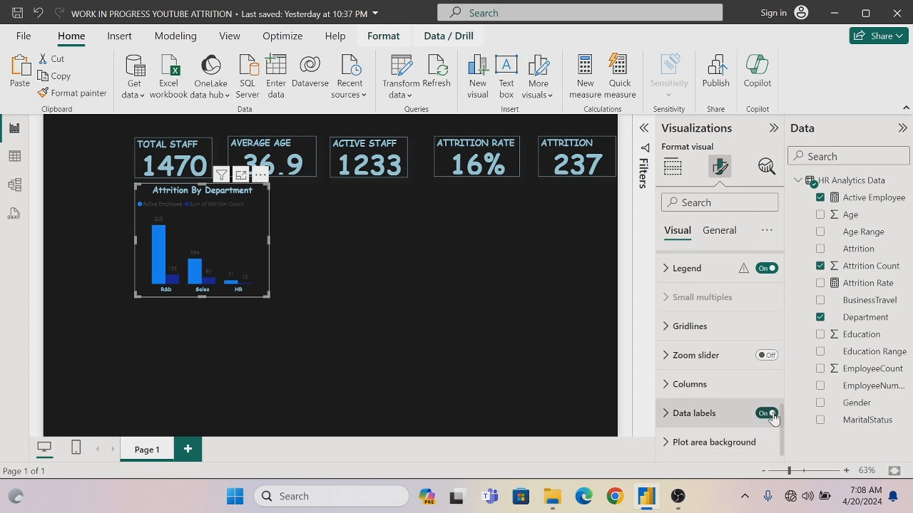
click(666, 419)
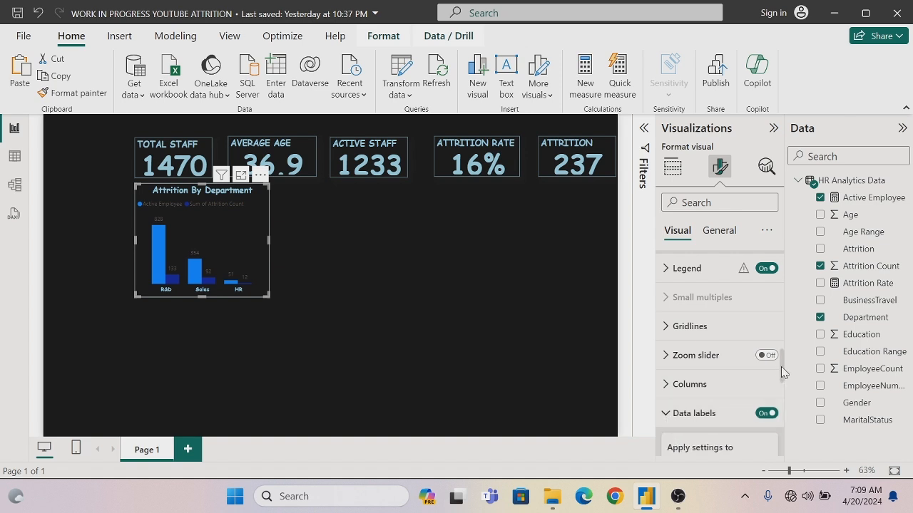
drag(780, 367, 784, 425)
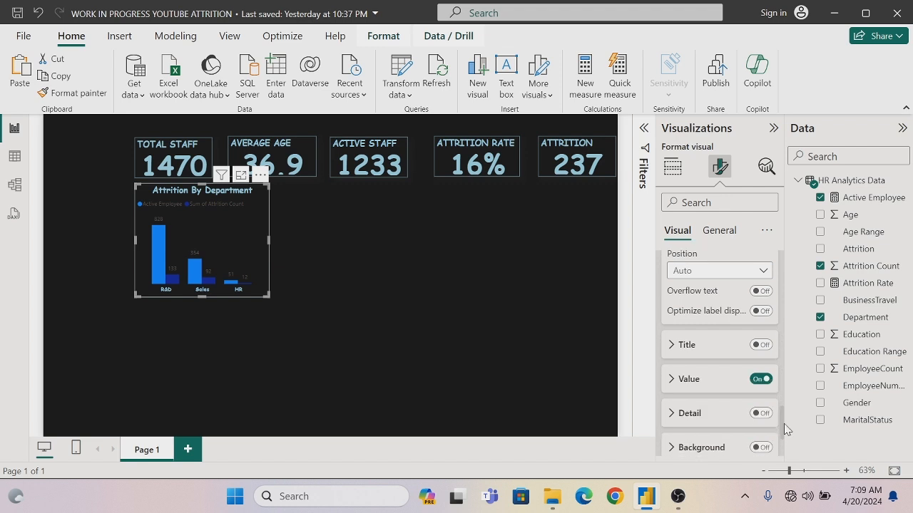
click(670, 382)
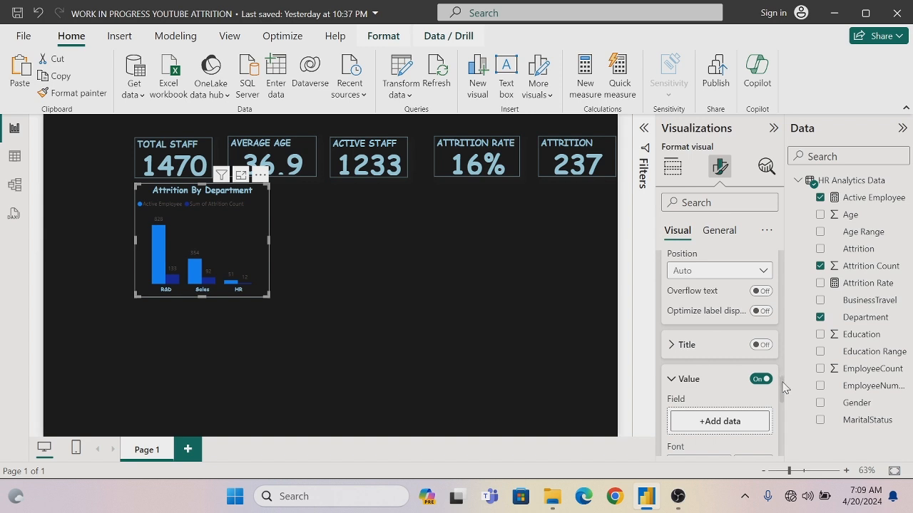
drag(783, 387, 786, 412)
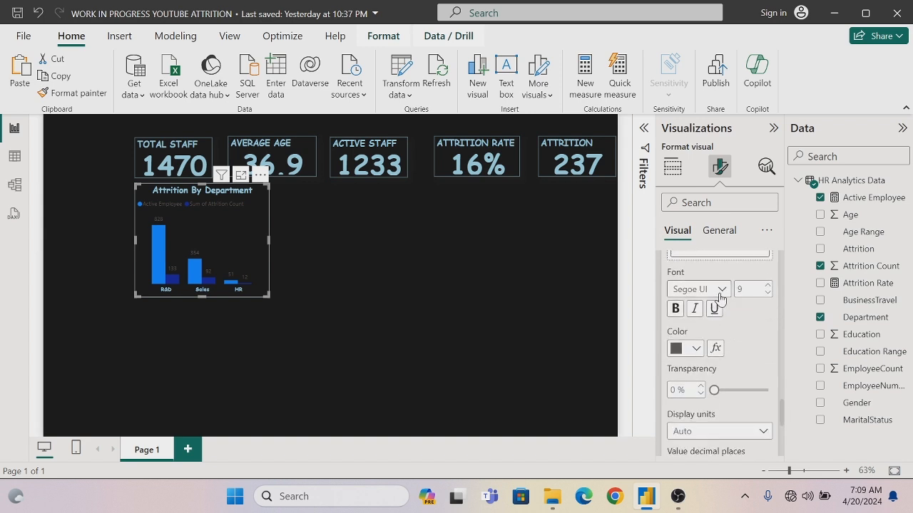
click(675, 310)
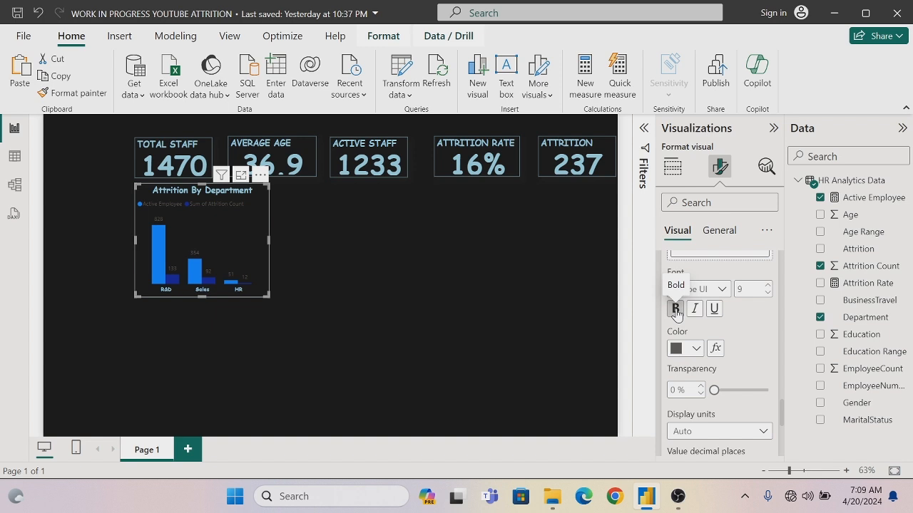
click(696, 349)
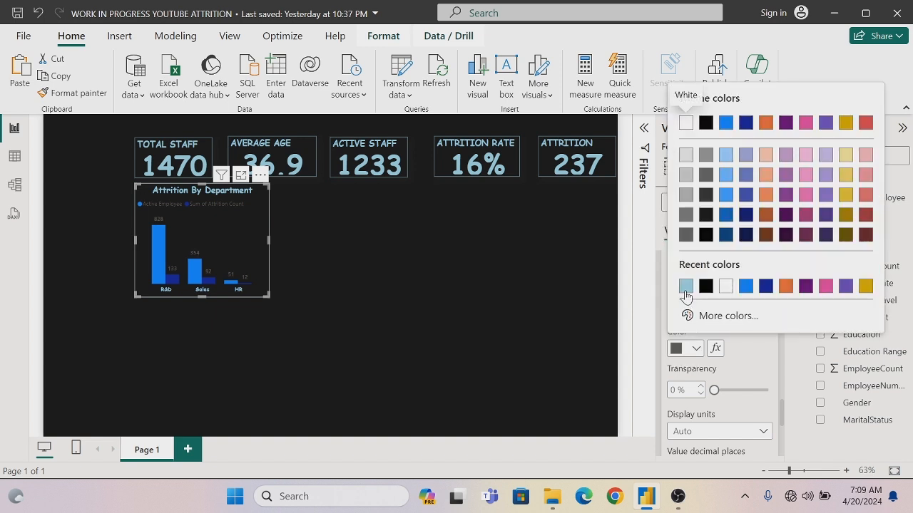
click(686, 294)
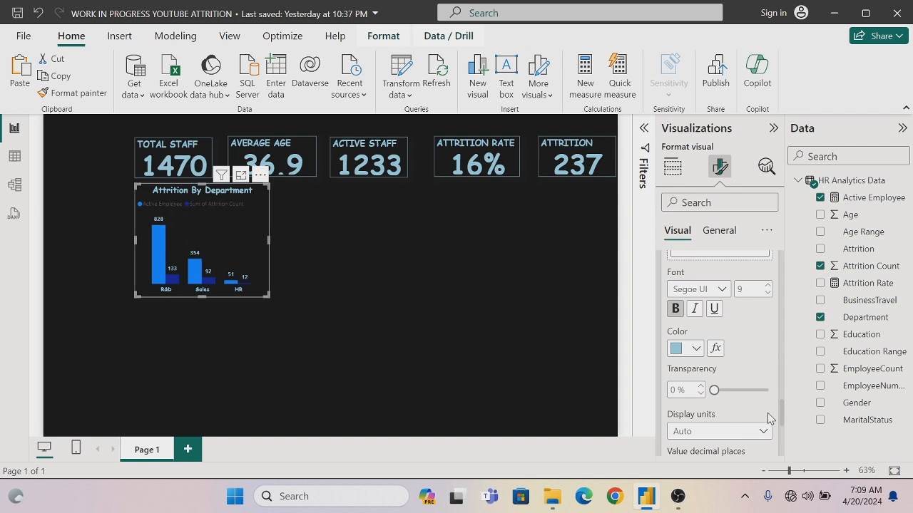
Step: Format the column chart's legend text as bold in the recent light blue #A1D6E2
drag(785, 424, 770, 239)
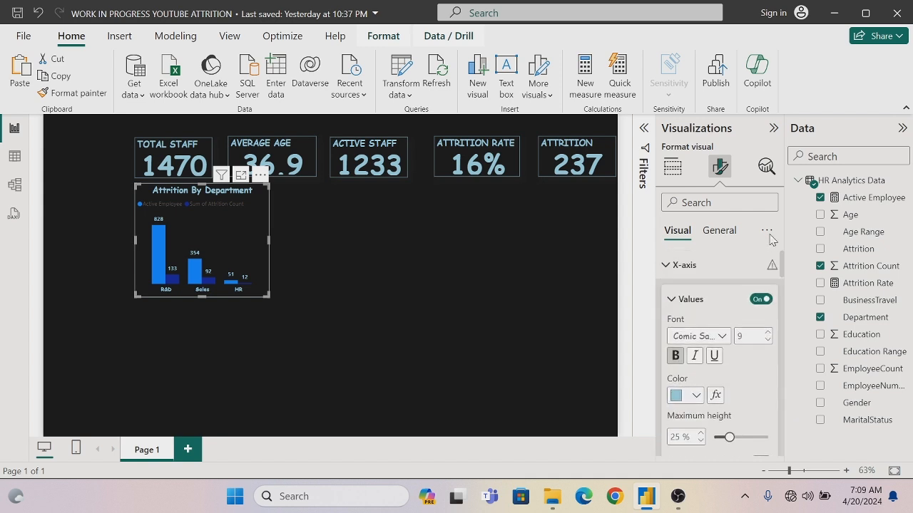
click(709, 234)
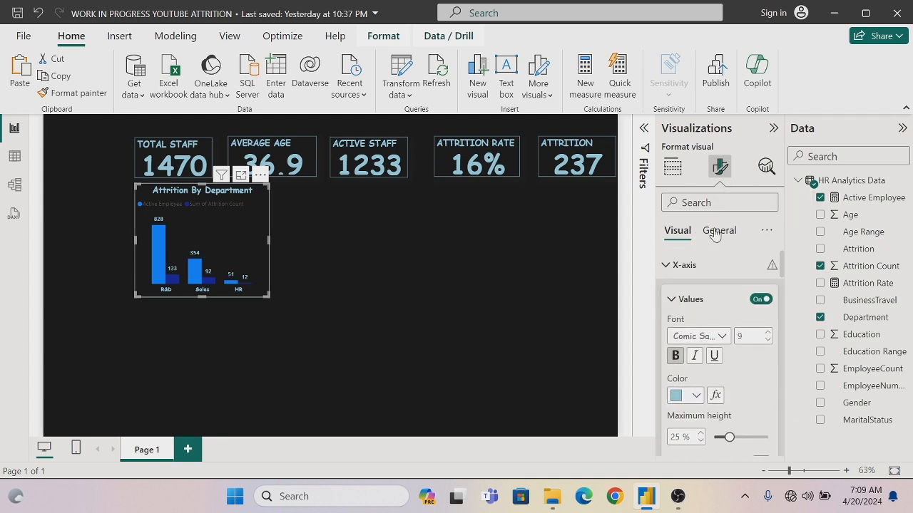
click(677, 232)
drag(782, 270, 793, 340)
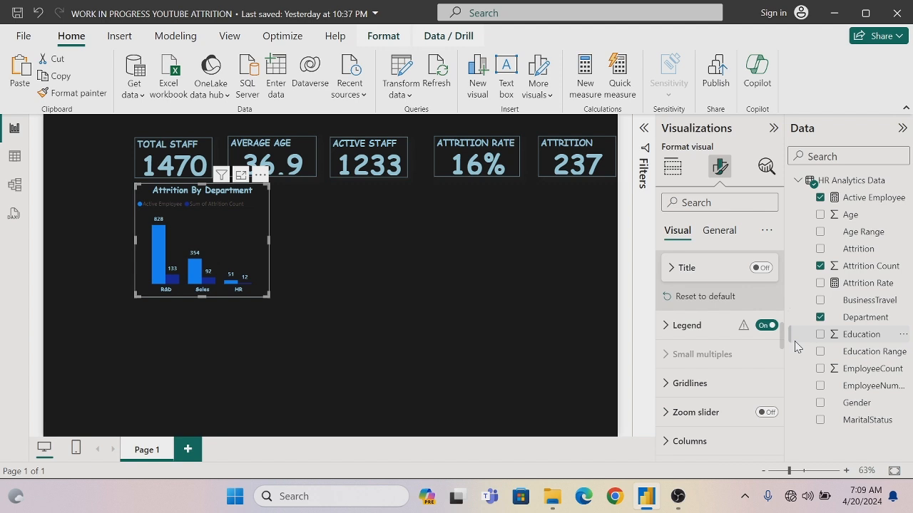
click(665, 326)
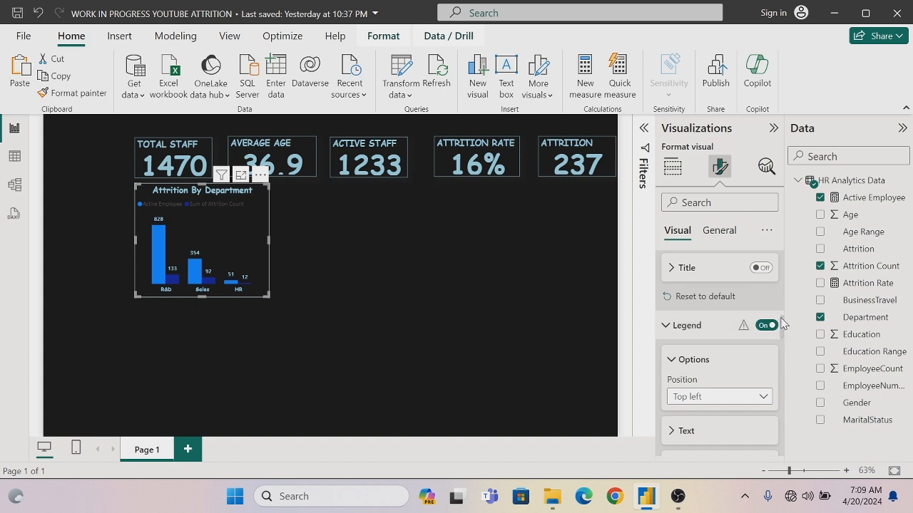
mouse_move(782, 323)
mouse_down()
mouse_move(787, 341)
mouse_move(787, 332)
mouse_up()
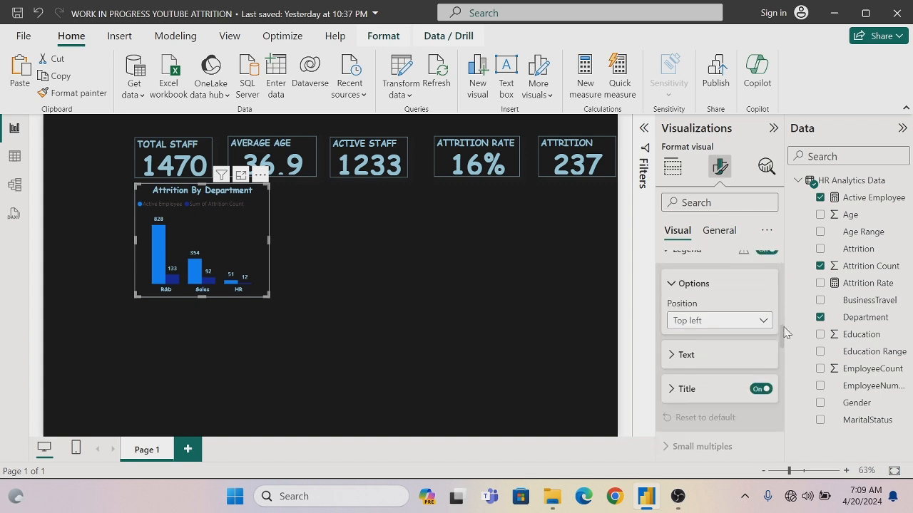
click(674, 358)
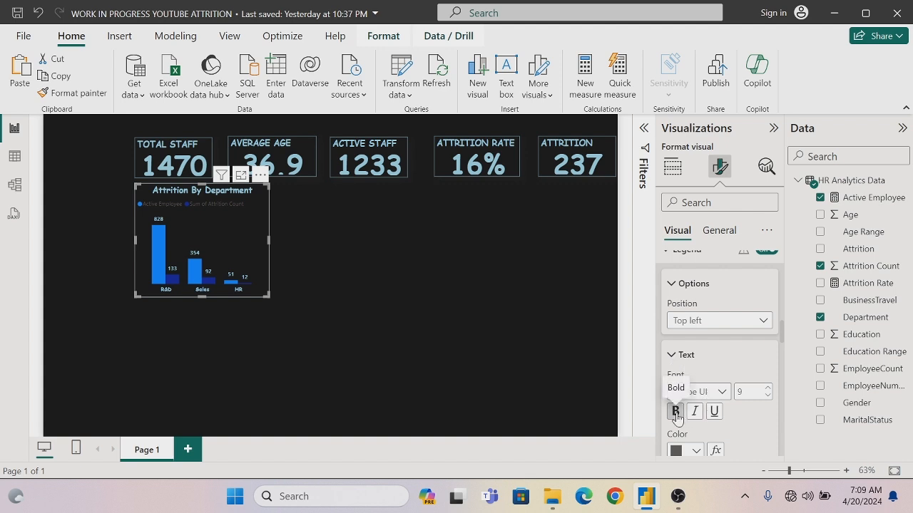
click(675, 412)
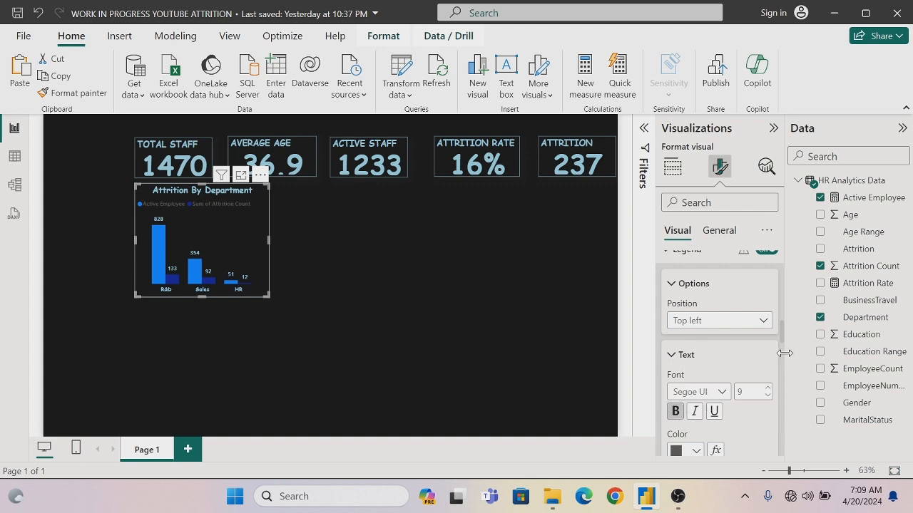
drag(780, 336, 779, 344)
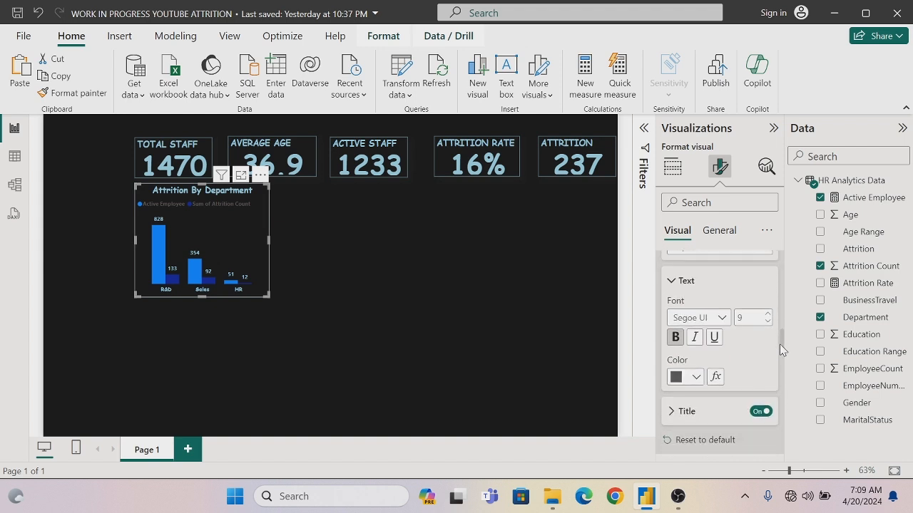
click(696, 377)
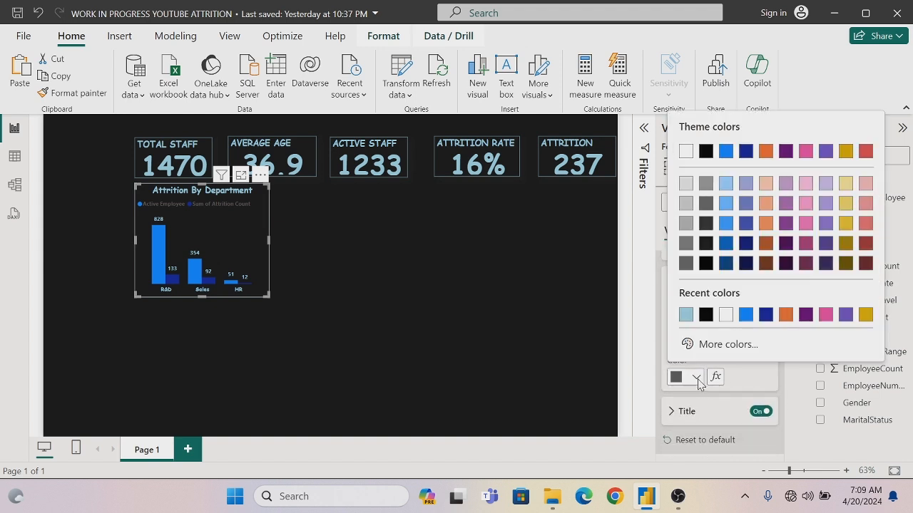
click(686, 315)
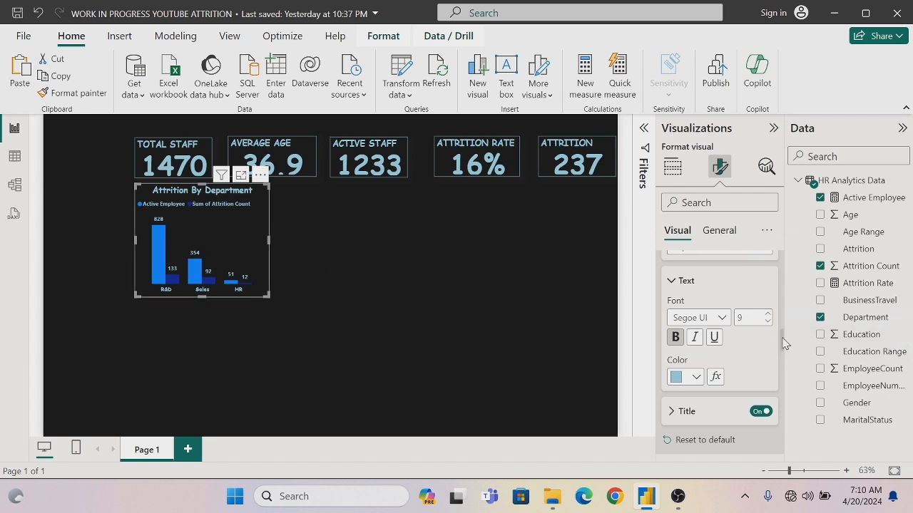
Step: Set the column colour of the Active Employee series to the custom colour #1995AD
drag(782, 337, 788, 435)
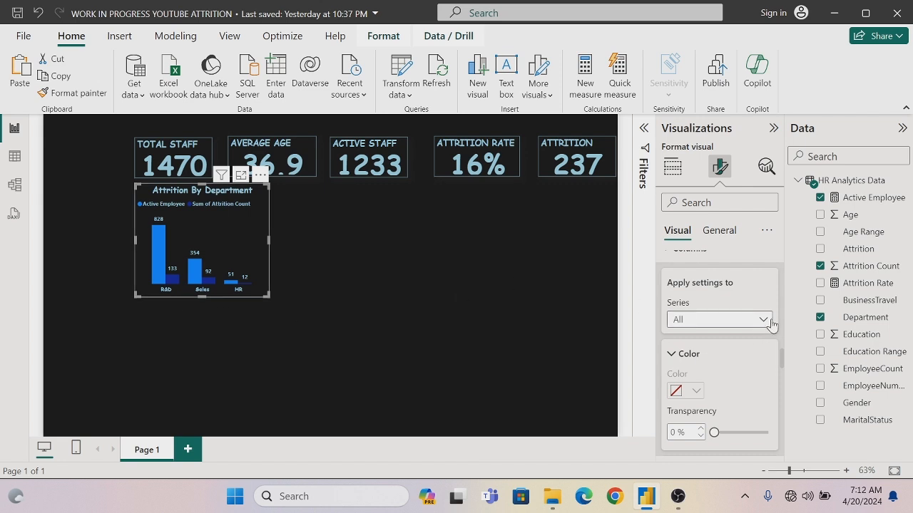
scroll(782, 363, down, 5)
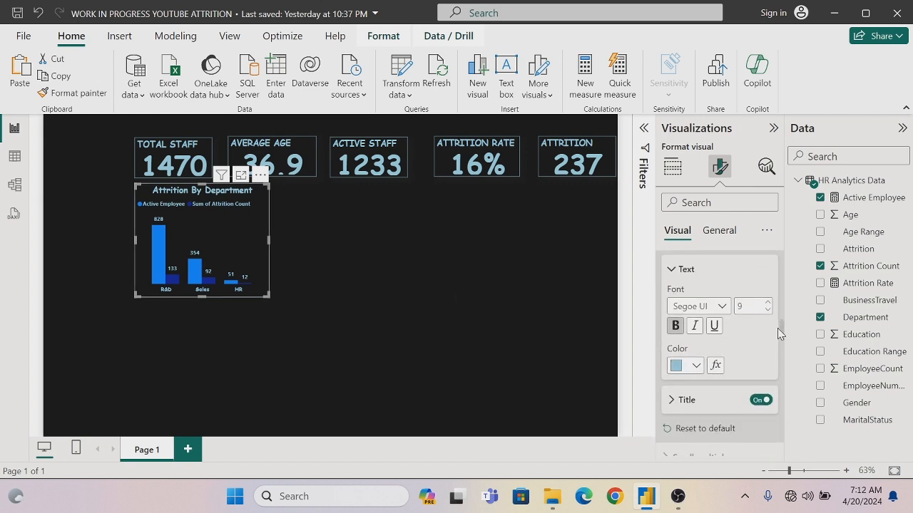
scroll(782, 363, up, 6)
scroll(782, 363, up, 1)
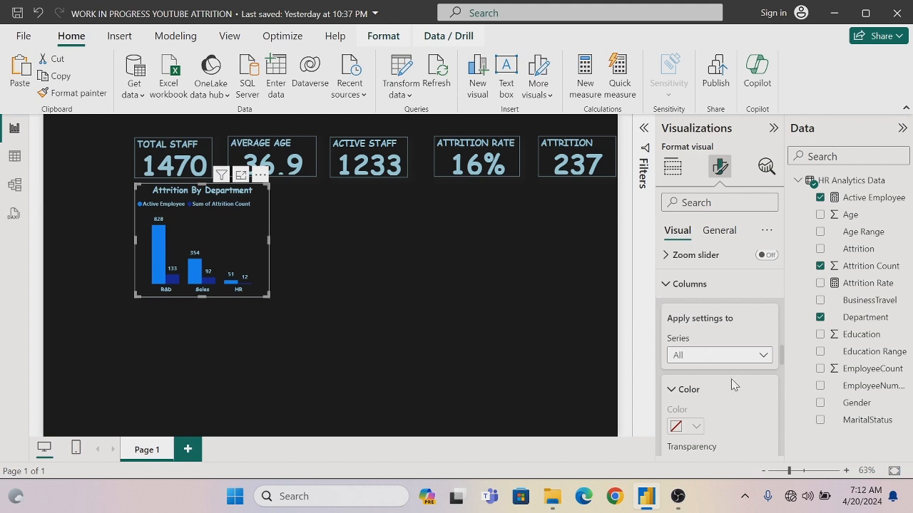
click(763, 360)
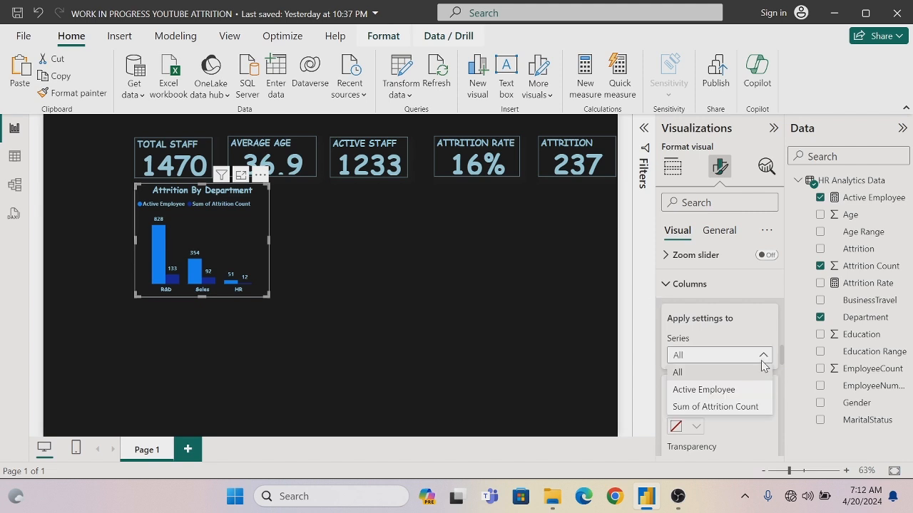
click(734, 392)
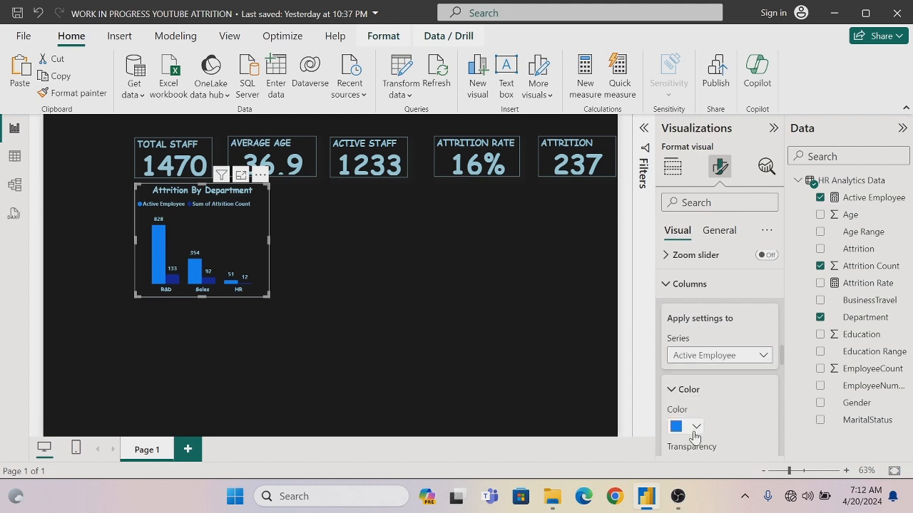
click(696, 427)
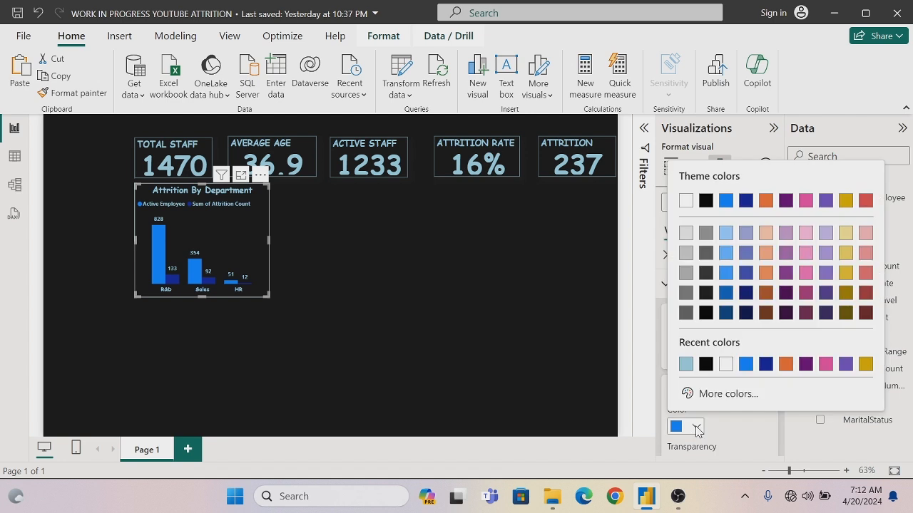
click(720, 394)
click(723, 384)
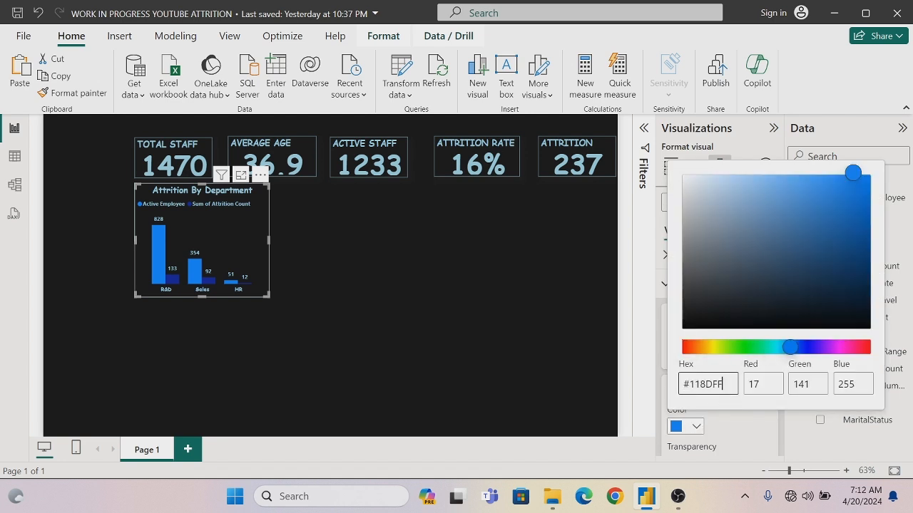
key(BackSpace)
key(BackSpace)
key(BackSpace)
key(BackSpace)
key(BackSpace)
key(BackSpace)
text(1995AD)
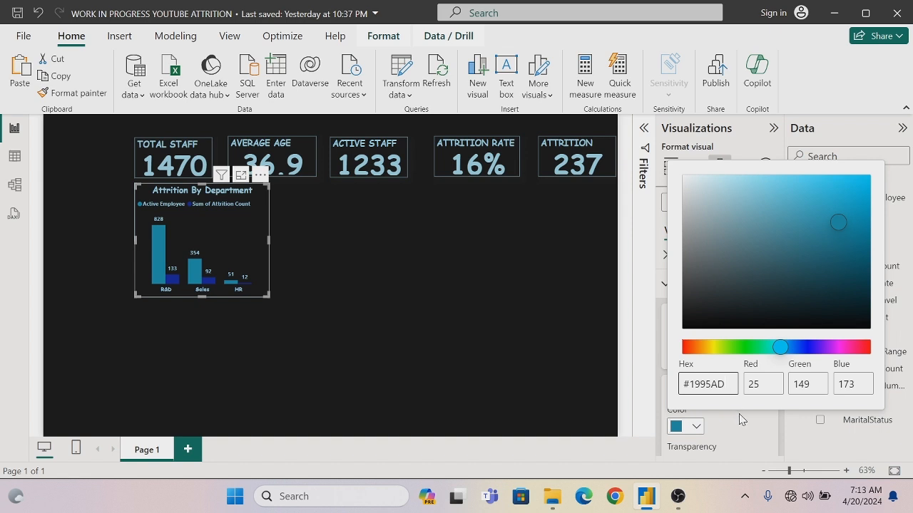
Step: Set the column colour of the Sum of Attrition Count series to the custom colour #BCBABE
click(577, 361)
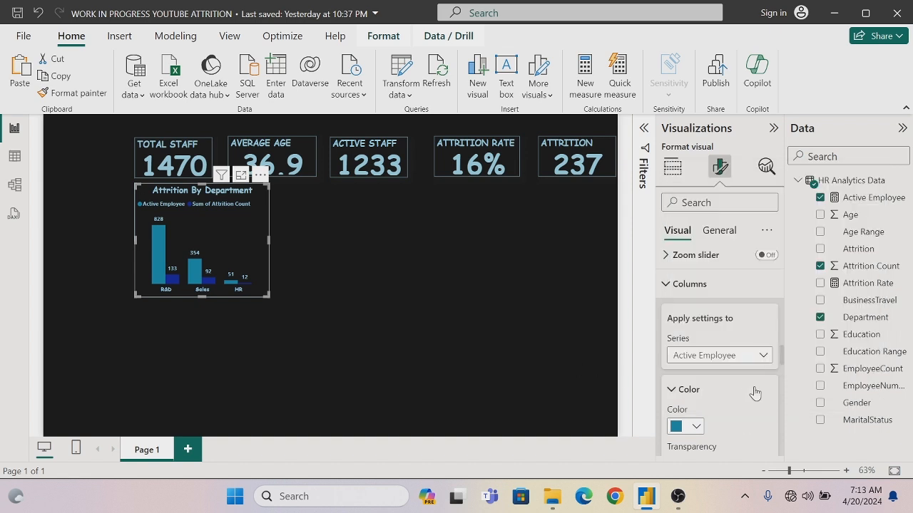
click(764, 357)
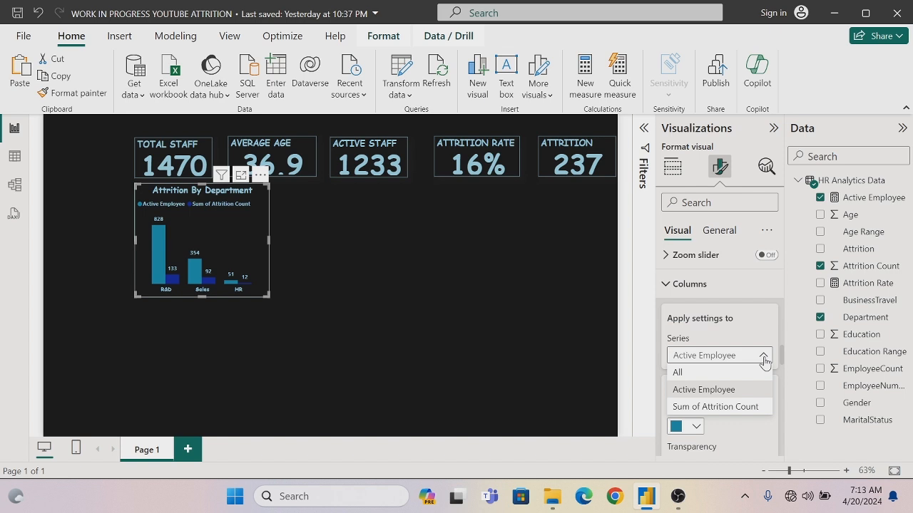
click(750, 408)
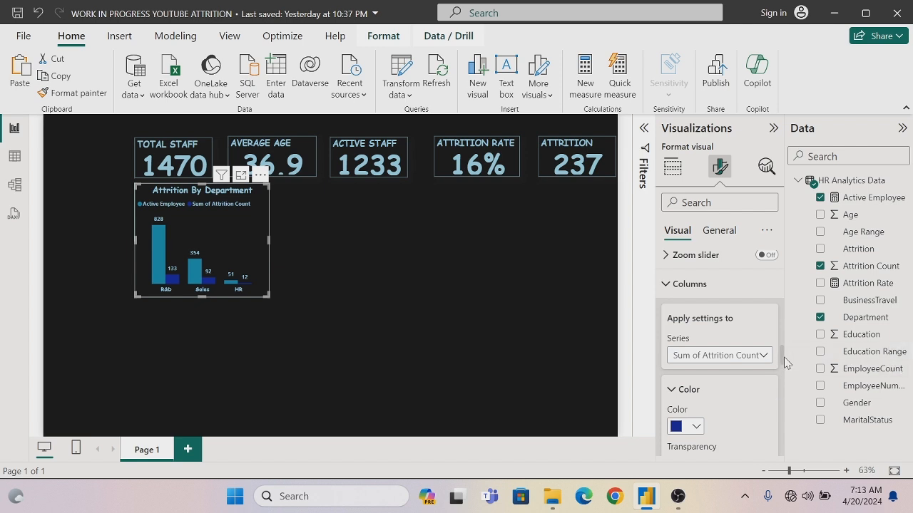
mouse_move(782, 363)
mouse_down()
mouse_move(780, 375)
mouse_move(781, 367)
mouse_up()
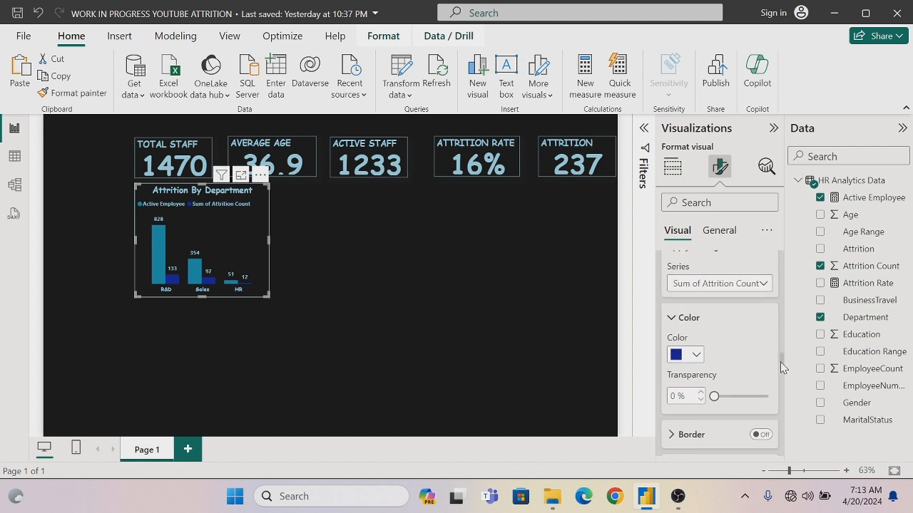
click(697, 356)
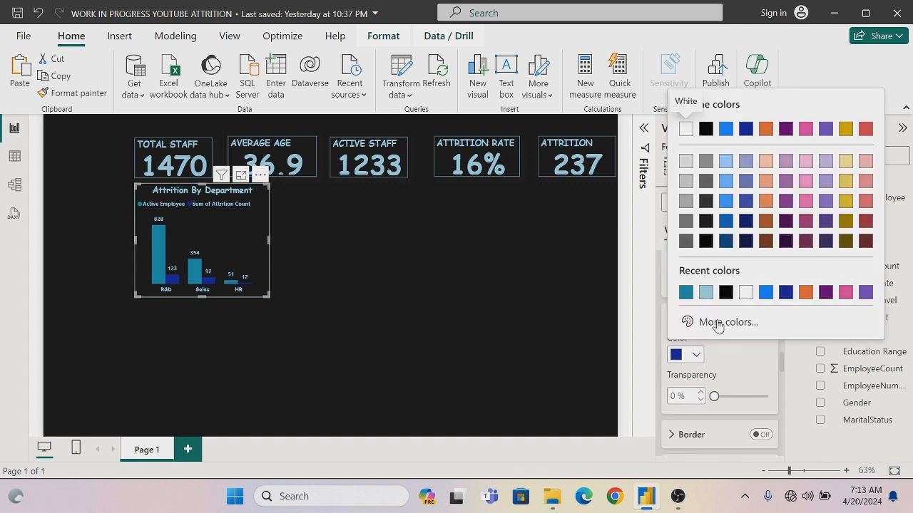
click(716, 323)
click(723, 312)
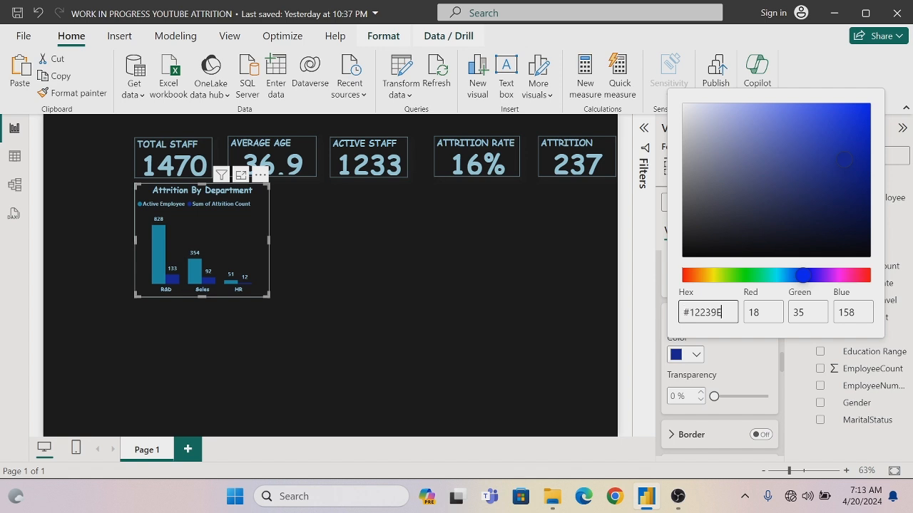
key(BackSpace)
key(BackSpace)
key(BackSpace)
key(BackSpace)
key(BackSpace)
key(BackSpace)
text(bcbabe)
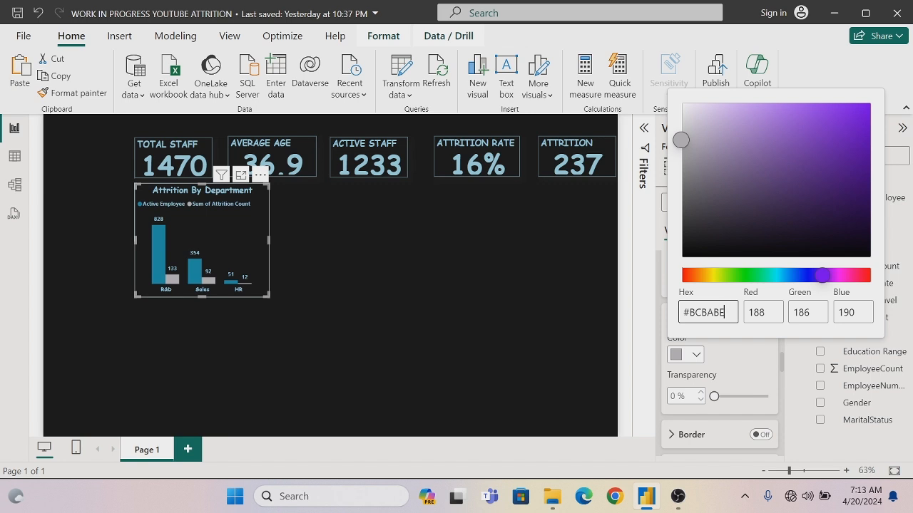
click(594, 303)
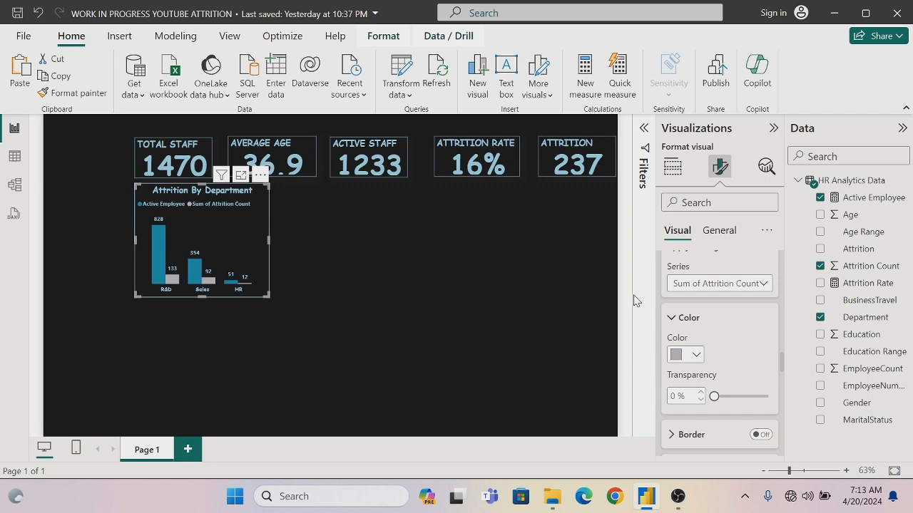
Step: Insert a donut chart, place it beside the Attrition By Department chart and shorten it to match that chart's height
click(385, 195)
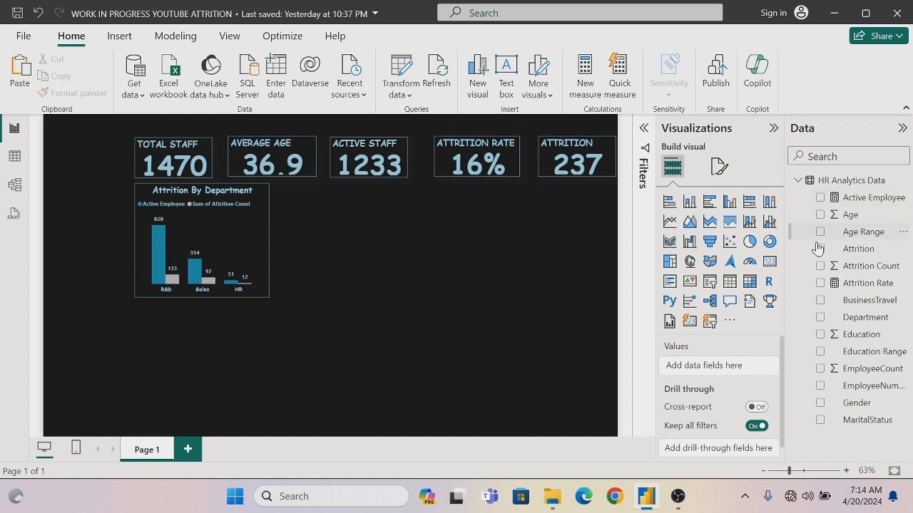
click(769, 241)
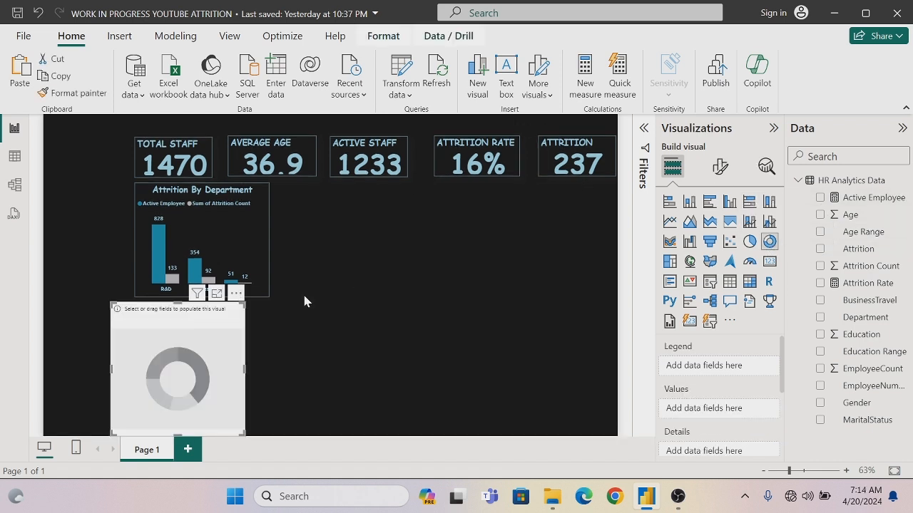
drag(212, 375, 388, 255)
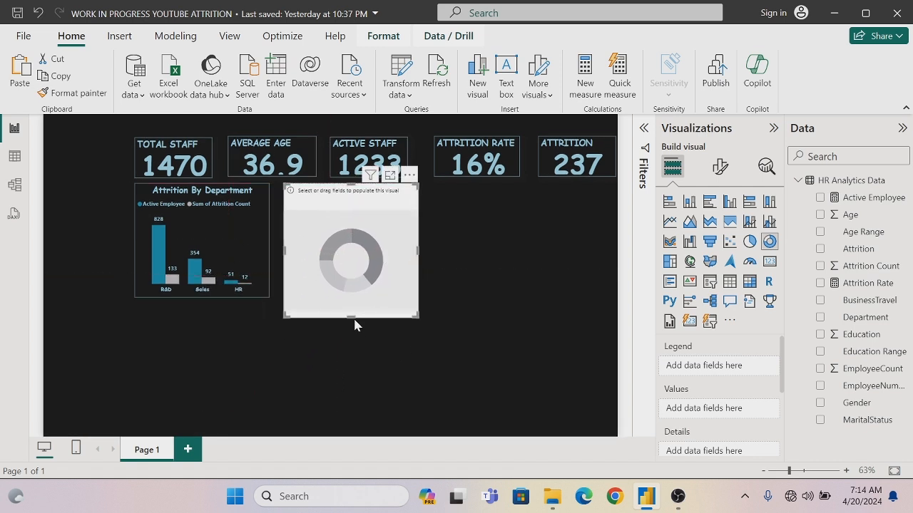
drag(351, 319, 345, 296)
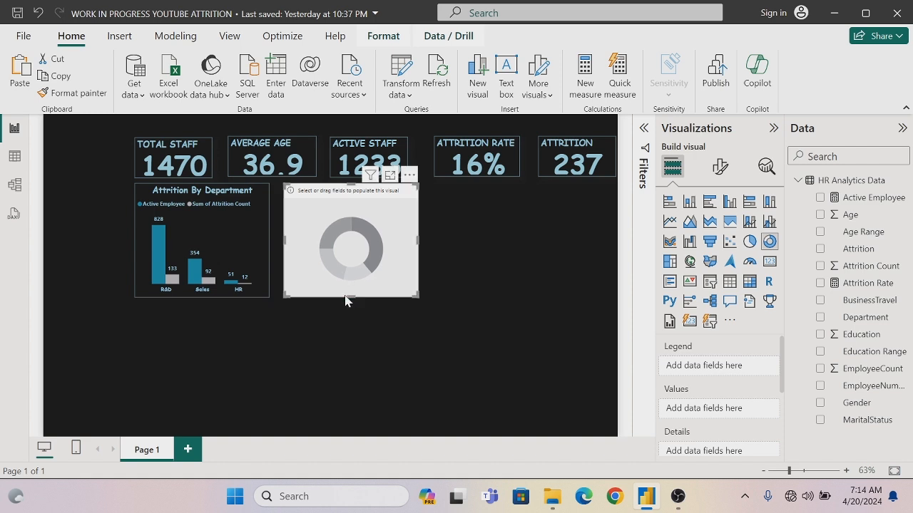
Step: Populate the donut chart with MaritalStatus as the legend and Attrition Count as the values
click(720, 167)
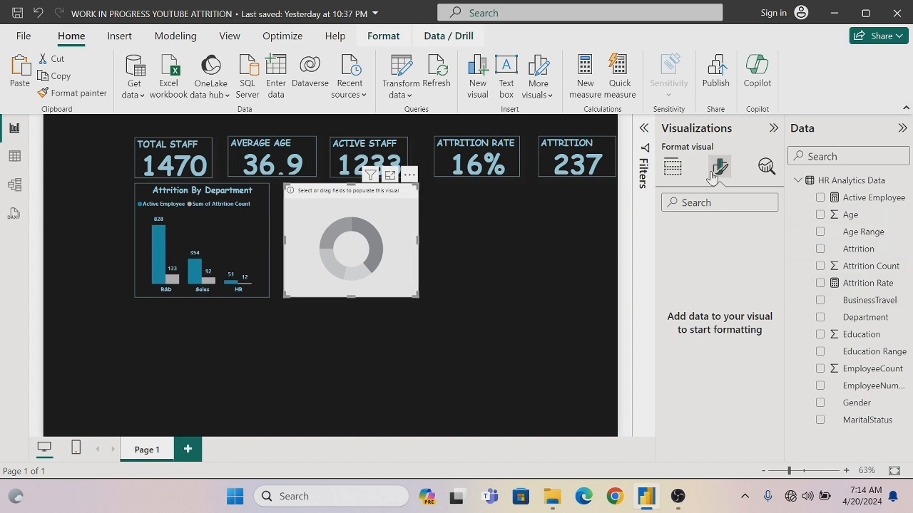
click(667, 175)
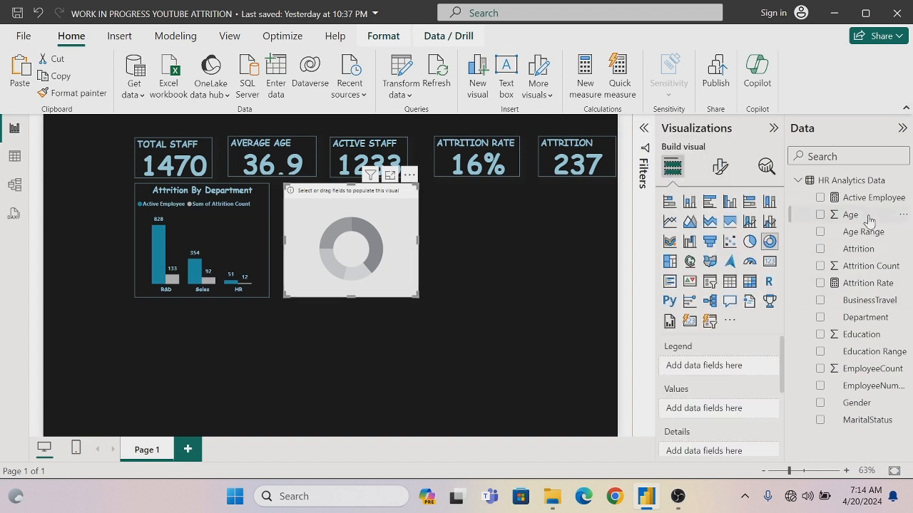
click(820, 421)
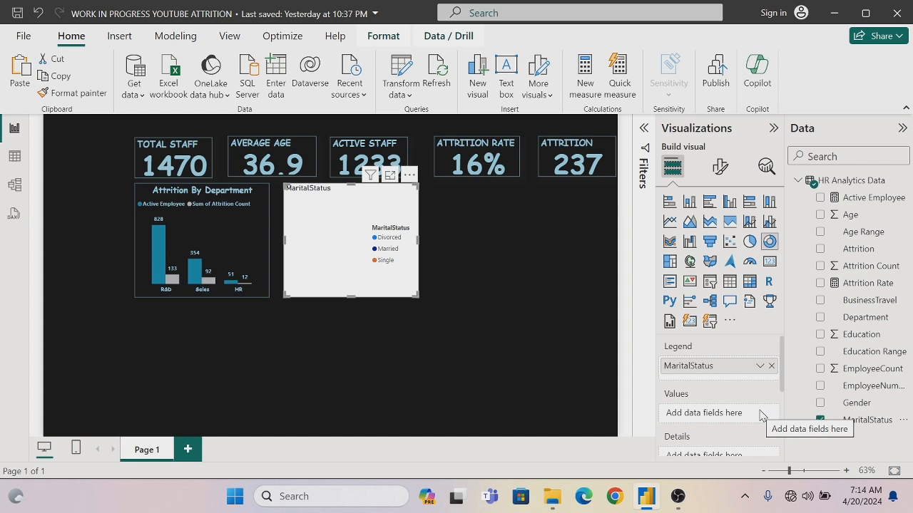
click(821, 268)
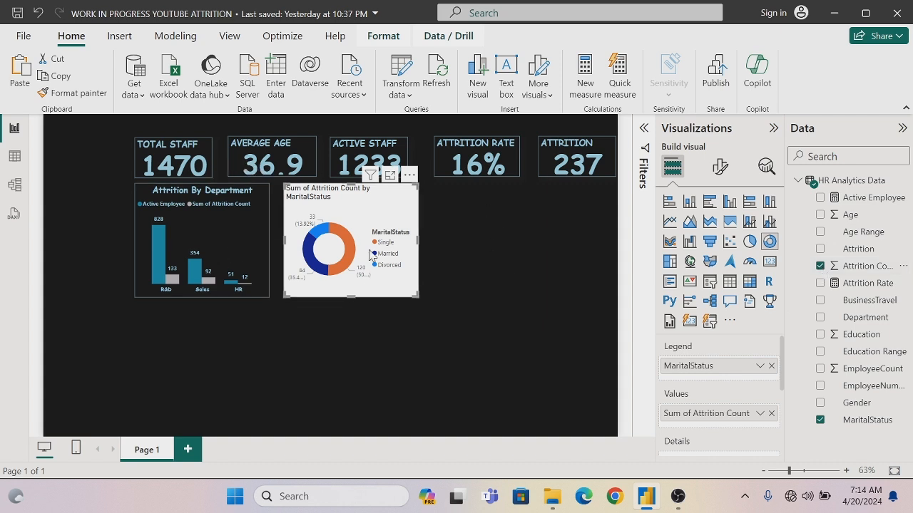
Step: Copy the Attrition By Department chart's formatting onto the donut chart with the Format painter
click(219, 214)
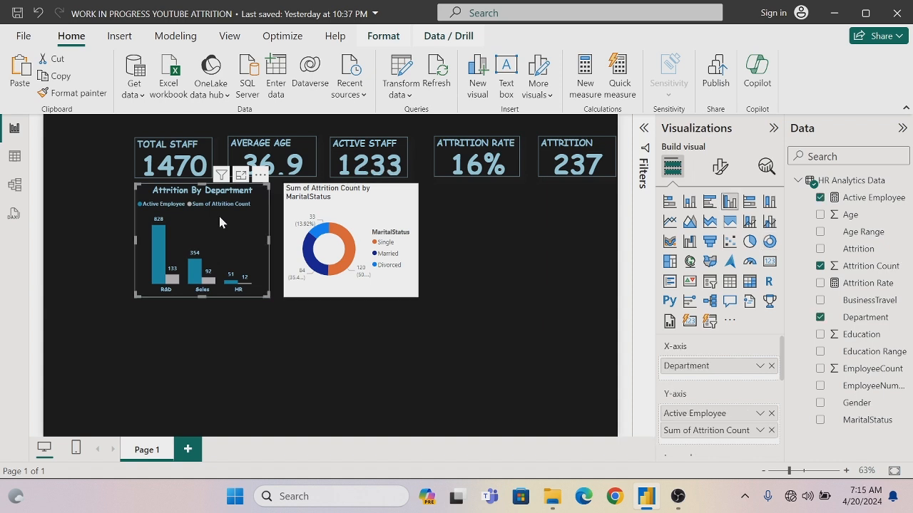
click(73, 96)
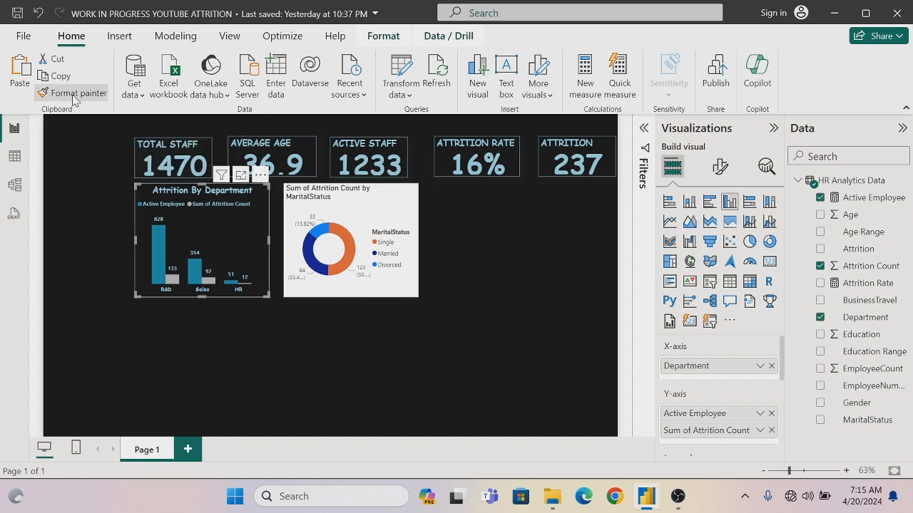
click(369, 206)
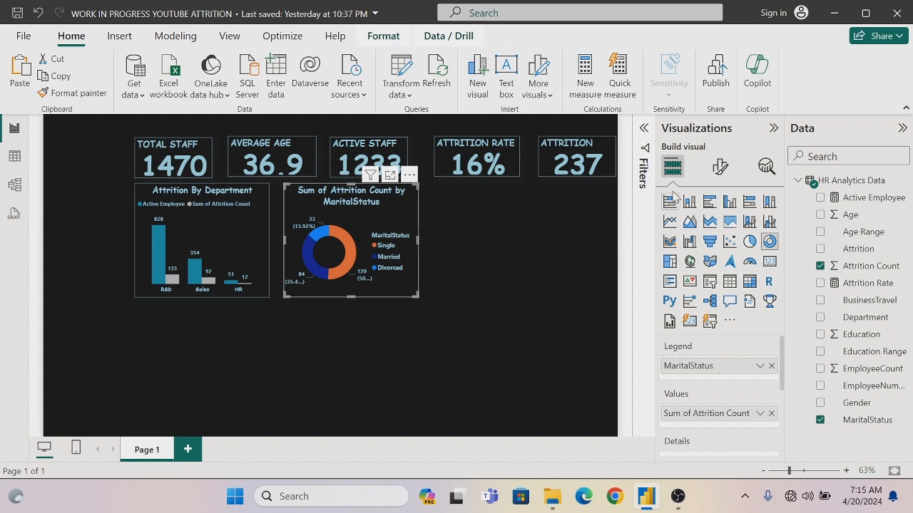
Step: Set the donut chart's height to 255 in its size properties
click(719, 168)
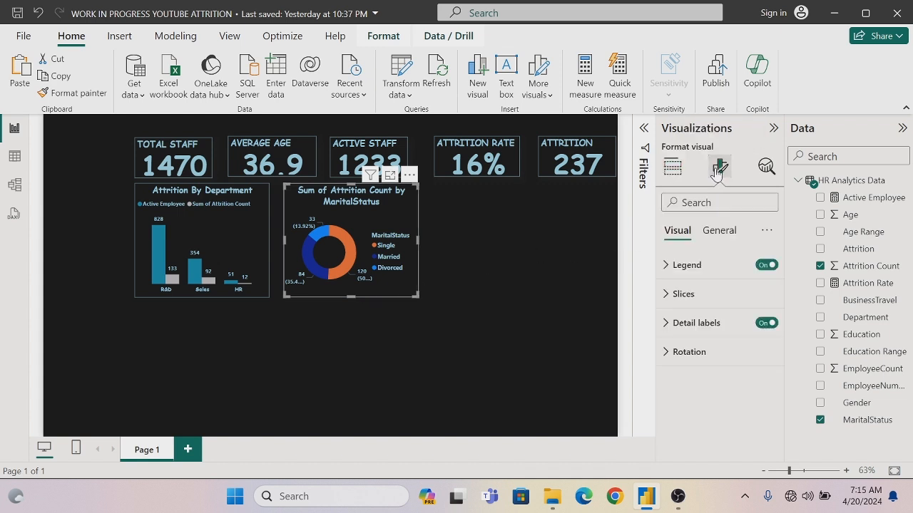
click(718, 233)
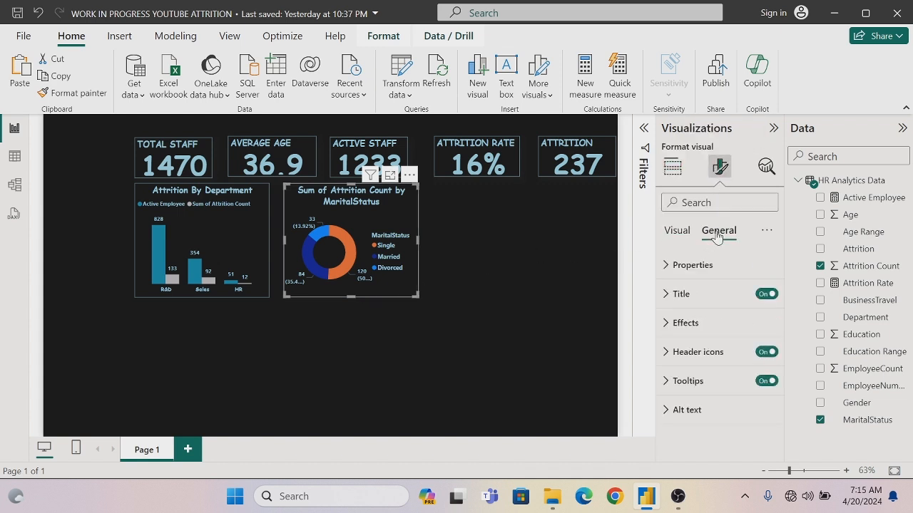
click(683, 270)
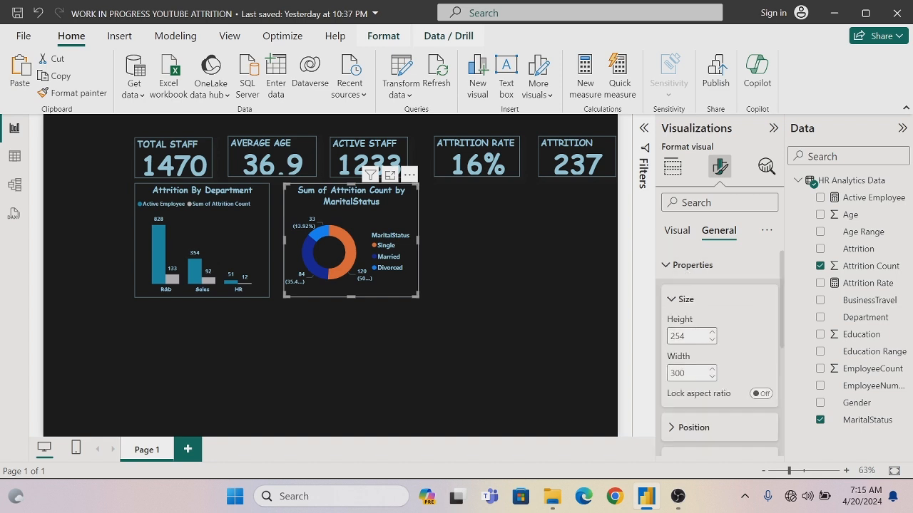
click(681, 335)
key(BackSpace)
text(255)
key(Return)
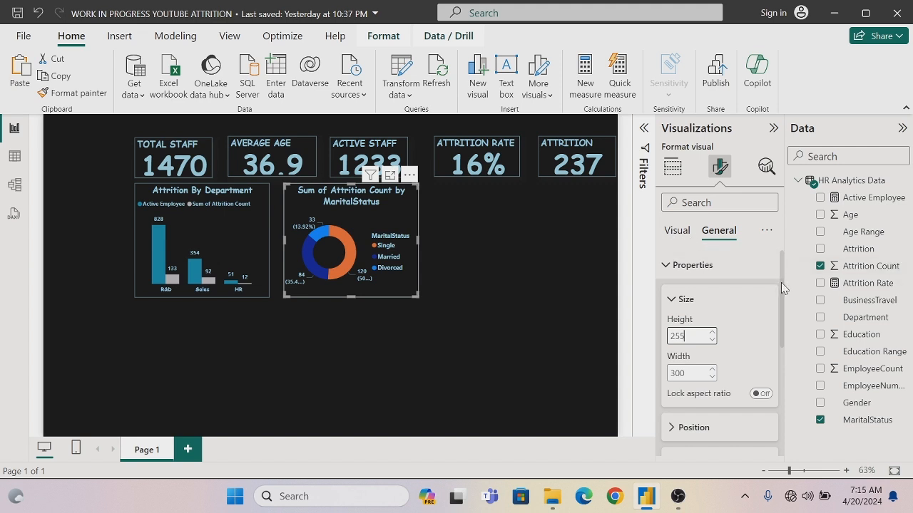
Step: Change the donut chart's title to "Attrition By Marital Status"
drag(781, 287, 747, 379)
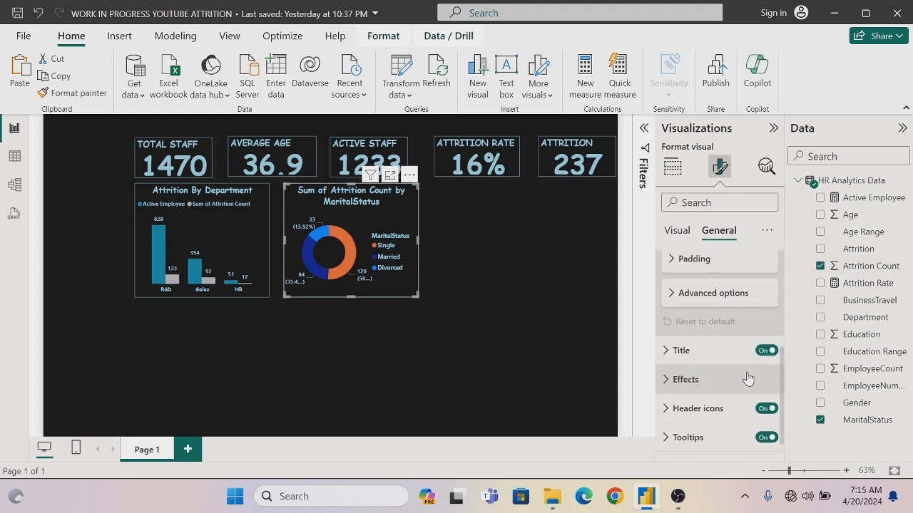
click(665, 350)
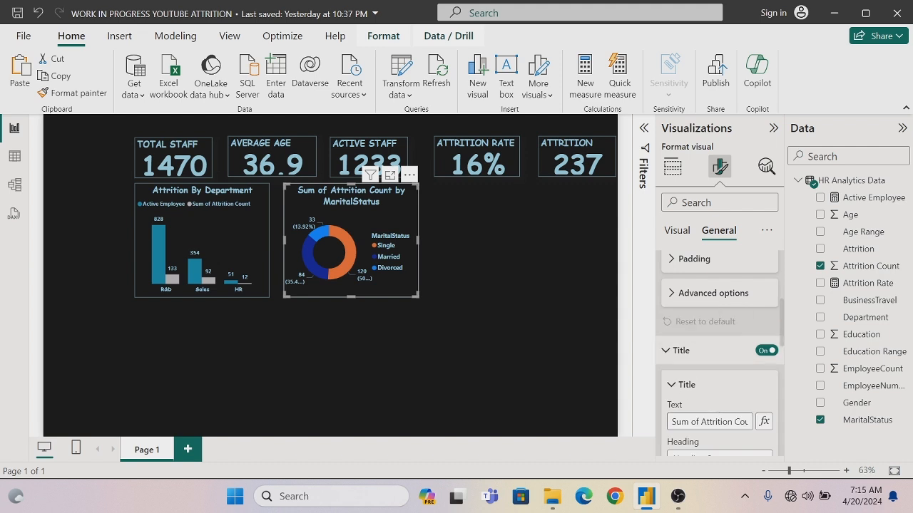
click(670, 421)
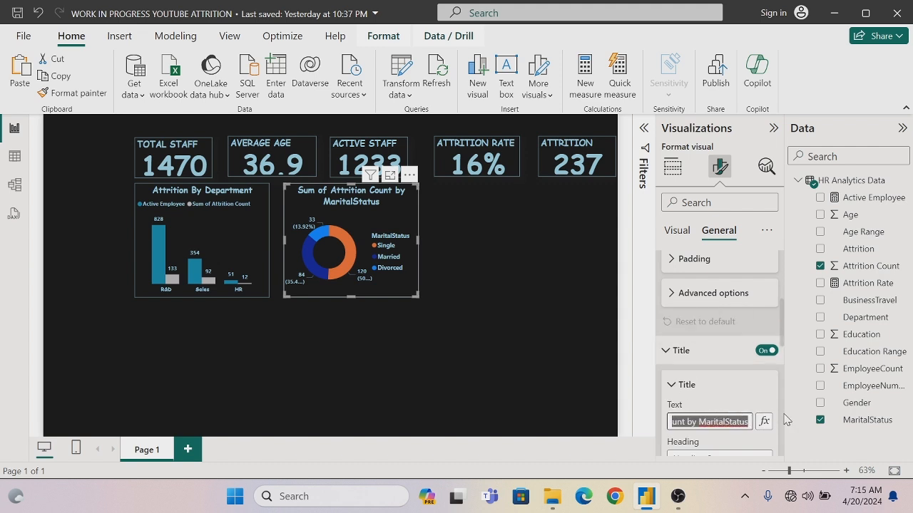
key(BackSpace)
text(Attri)
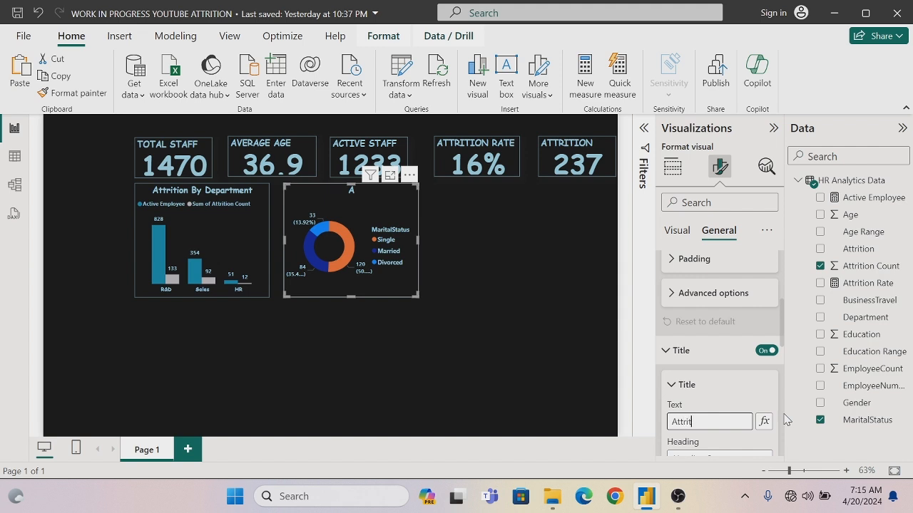
text(tion By Marita)
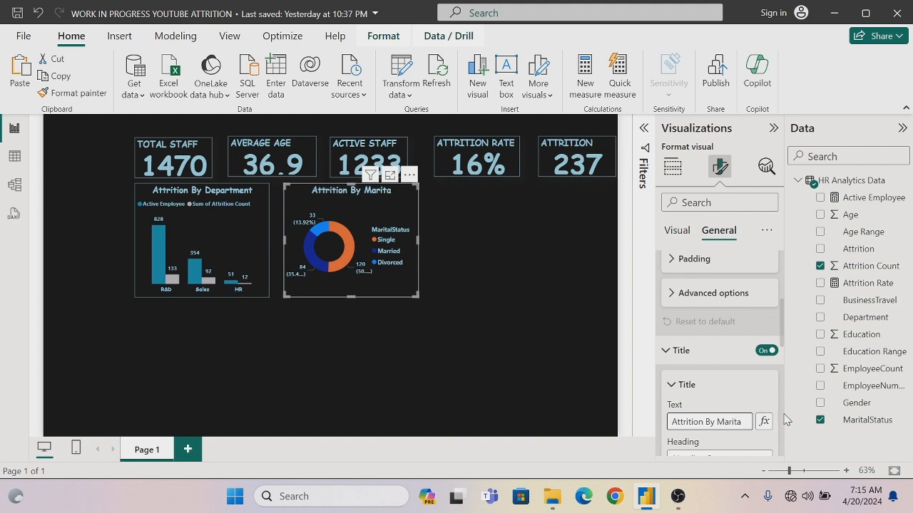
text(l S)
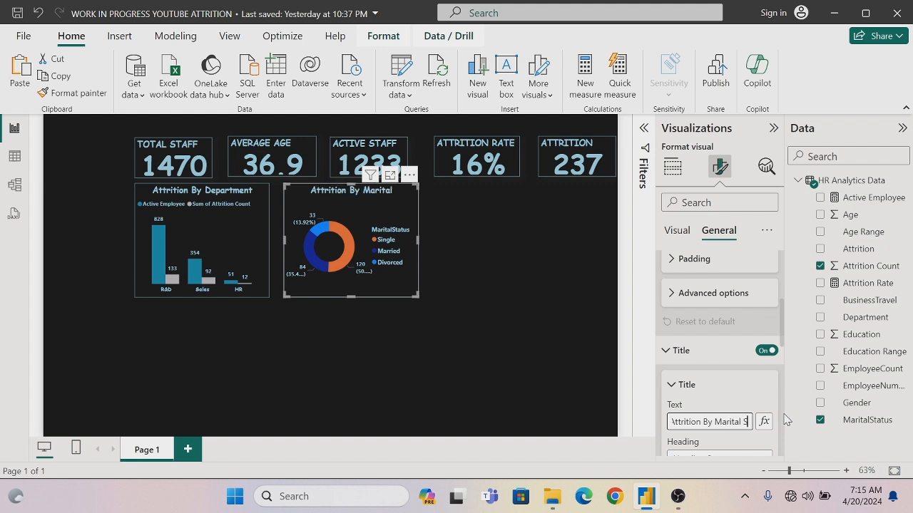
text(tatus)
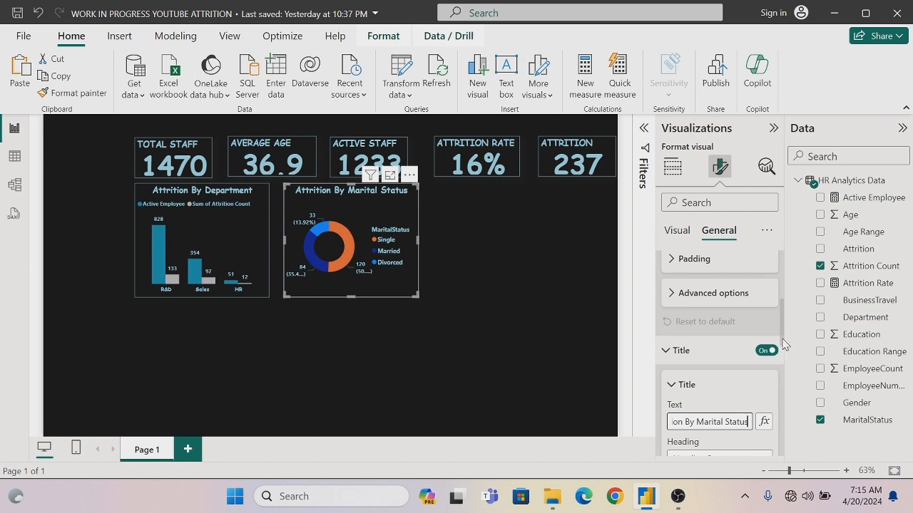
Step: Recolour the donut chart's slices from the recent colours: Single teal, Married grey and Divorced light blue
drag(782, 345, 777, 267)
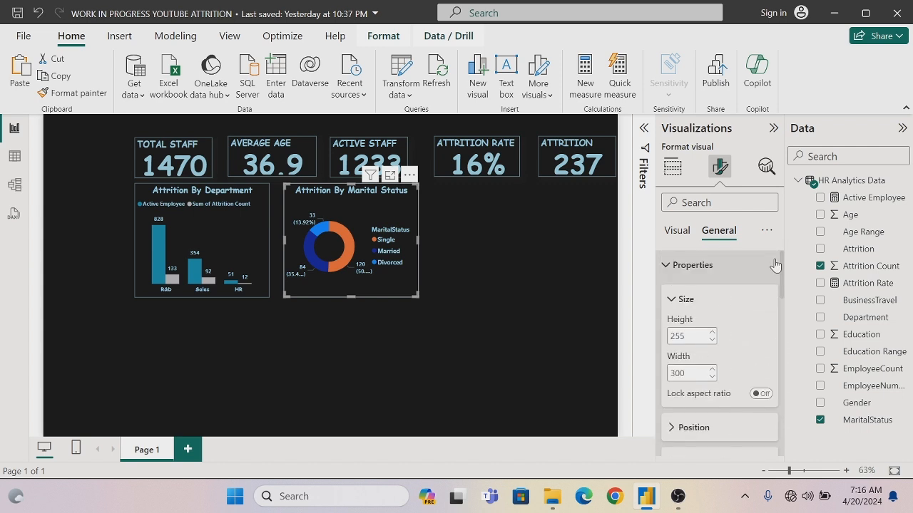
click(678, 233)
click(667, 294)
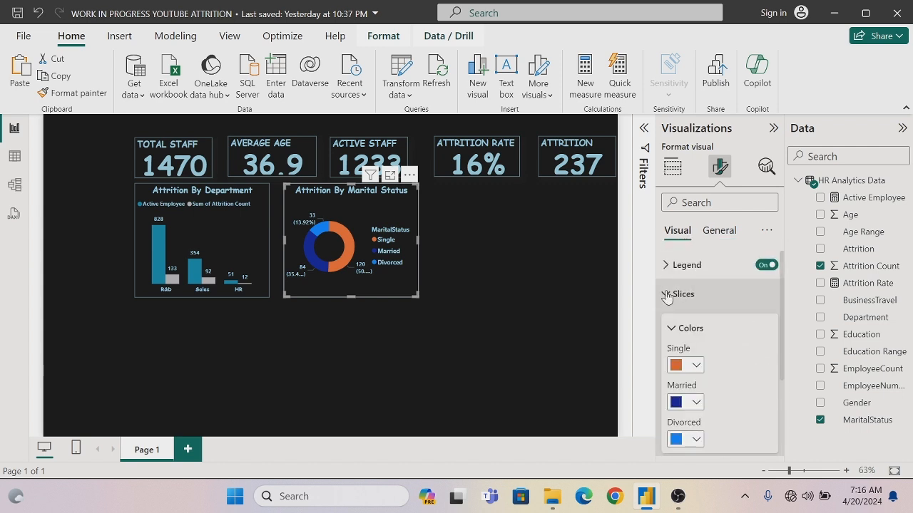
click(696, 366)
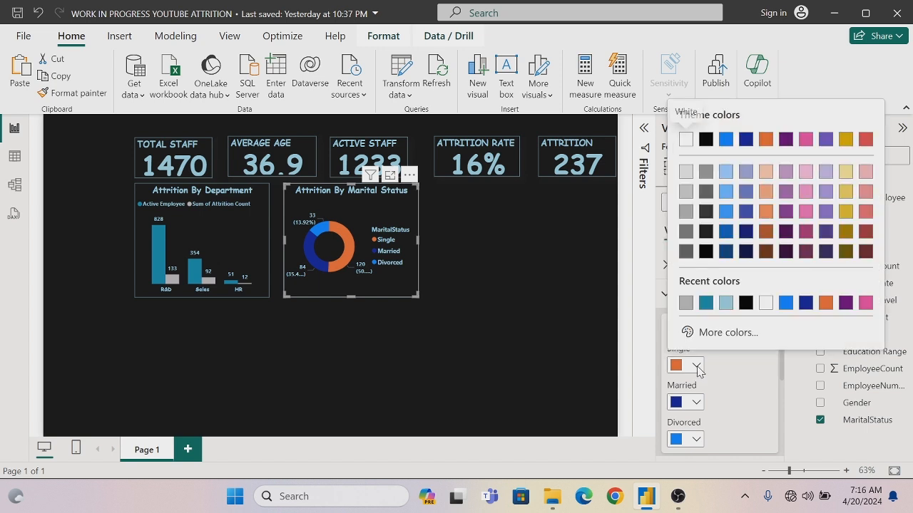
click(703, 304)
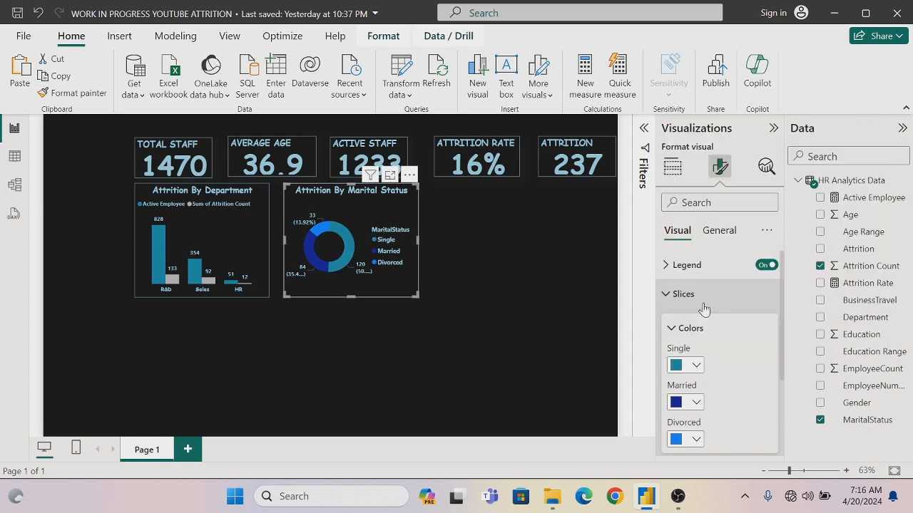
click(696, 402)
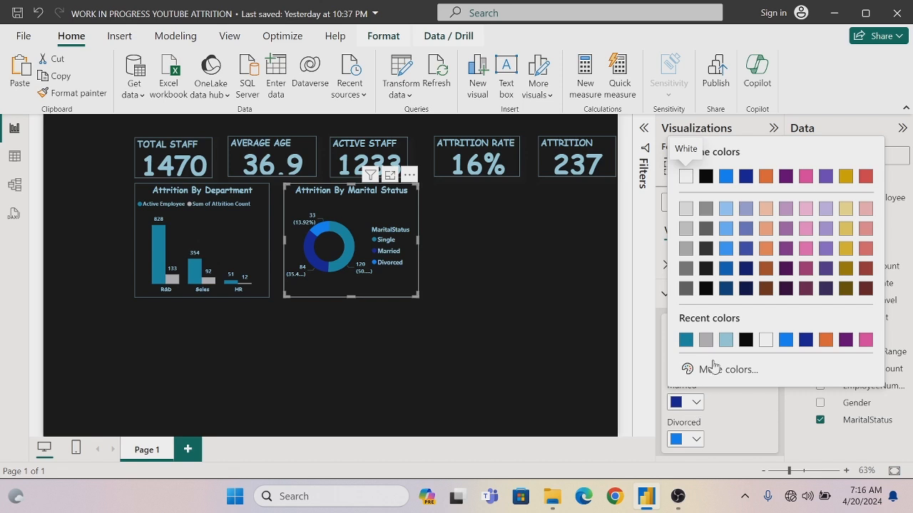
click(705, 340)
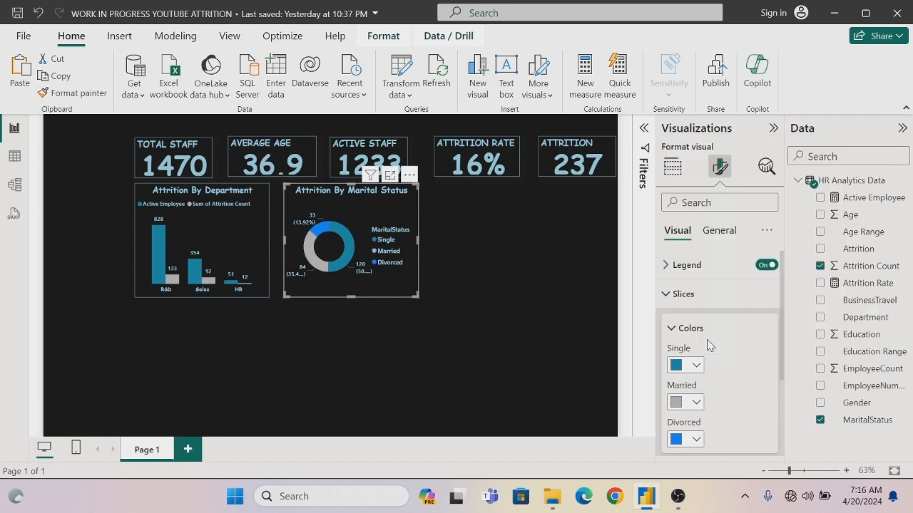
click(696, 440)
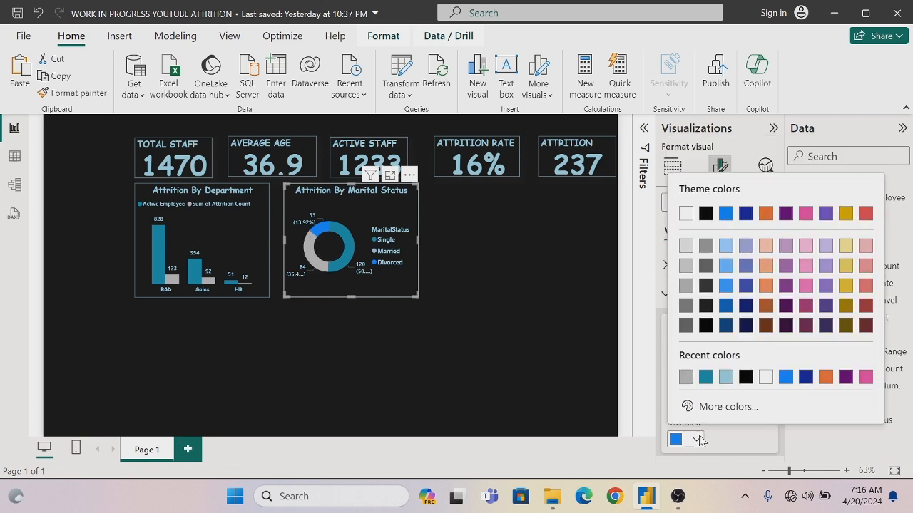
click(725, 378)
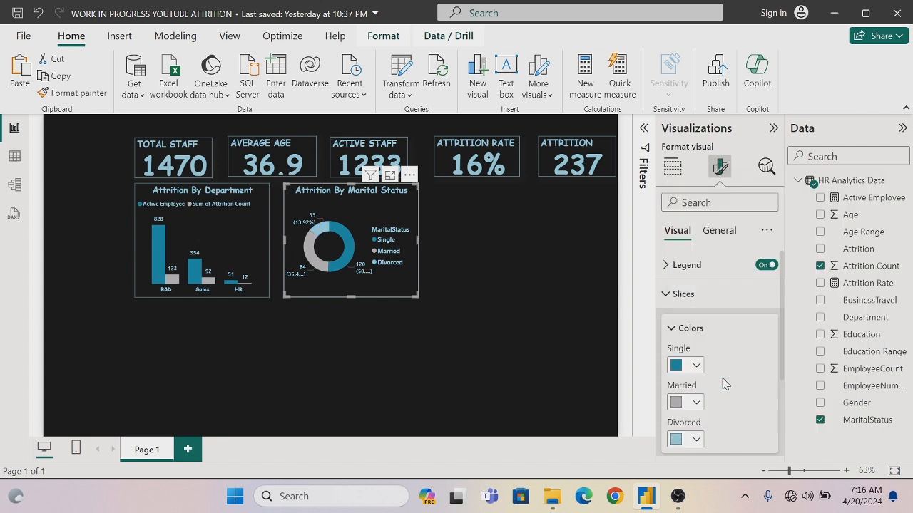
click(572, 328)
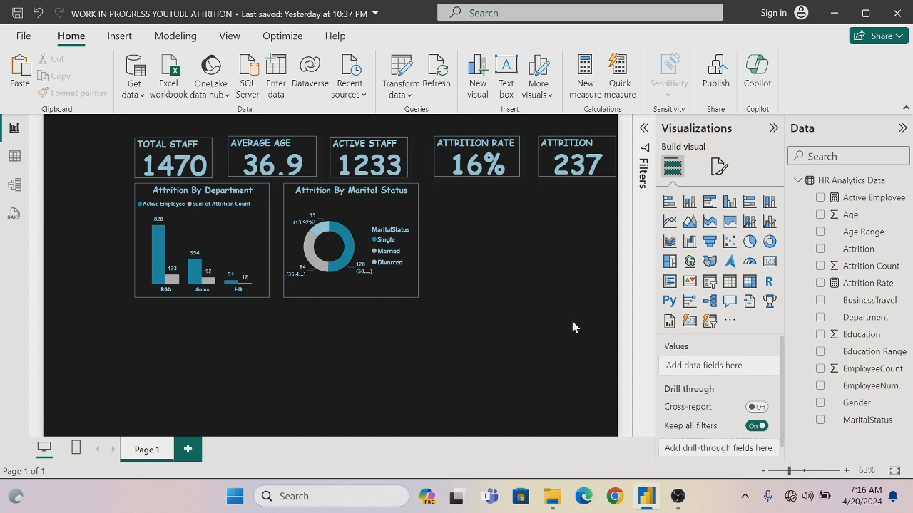
Step: Add a clustered bar chart, place it below the Attrition card and shorten it to about the donut chart's bottom edge
click(669, 202)
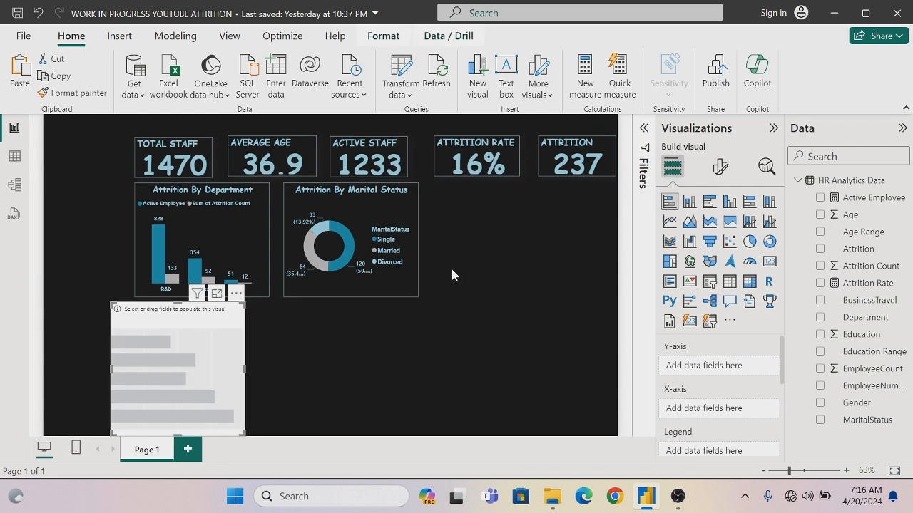
click(715, 203)
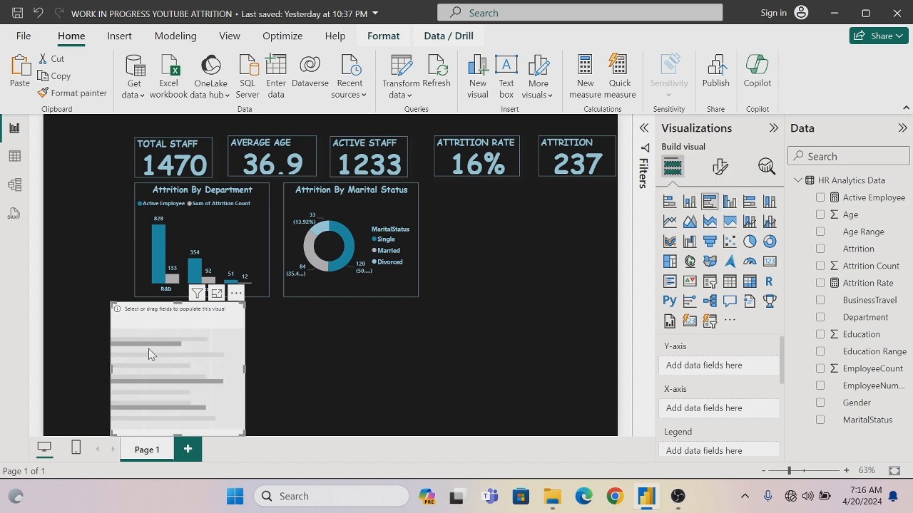
drag(150, 353, 606, 237)
key(Left)
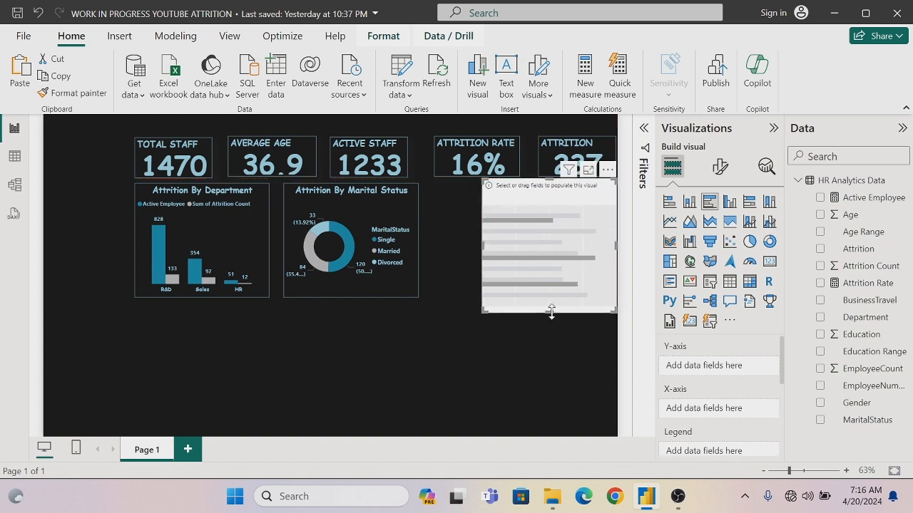
drag(551, 311, 546, 298)
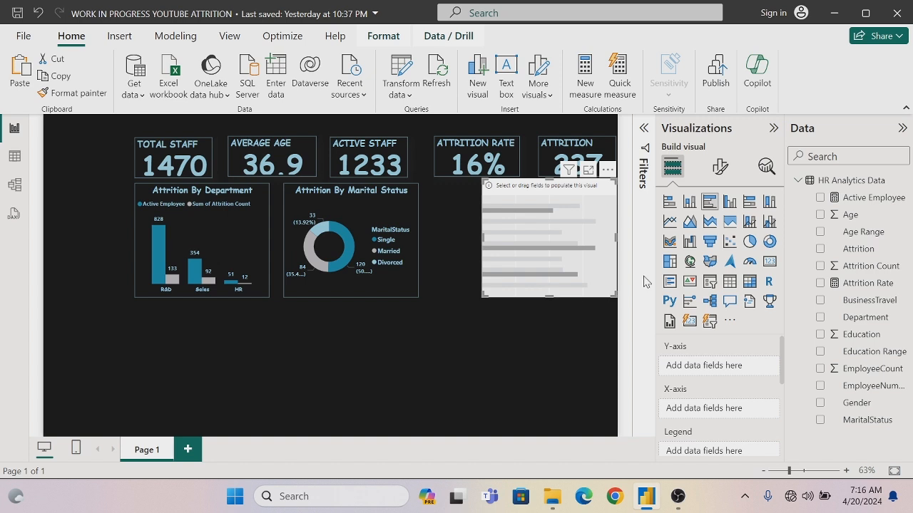
Step: Populate the bar chart with Education on the Y-axis and Attrition Count plus Active Employee on the X-axis
click(822, 336)
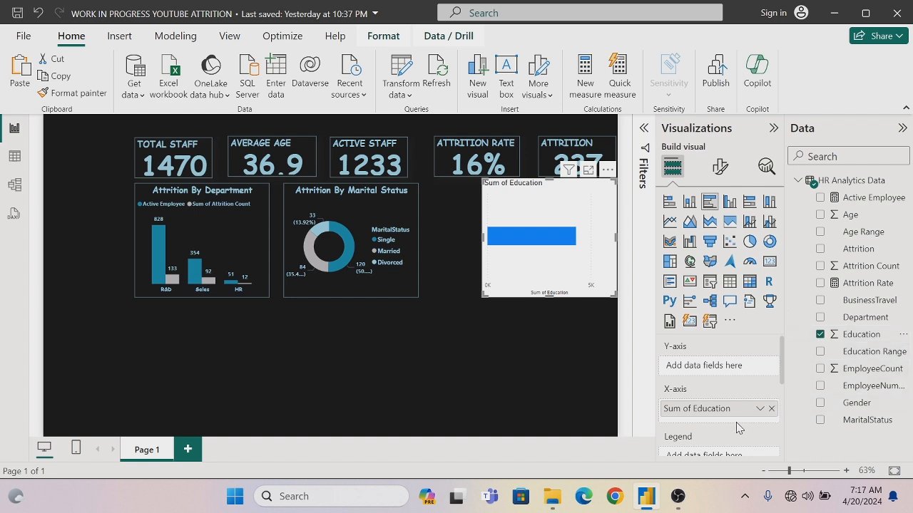
drag(724, 418, 720, 375)
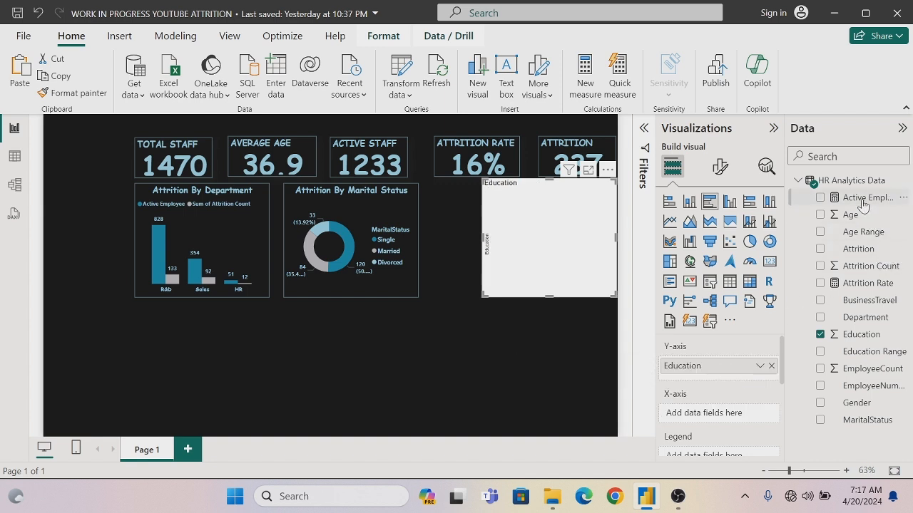
drag(862, 205, 742, 417)
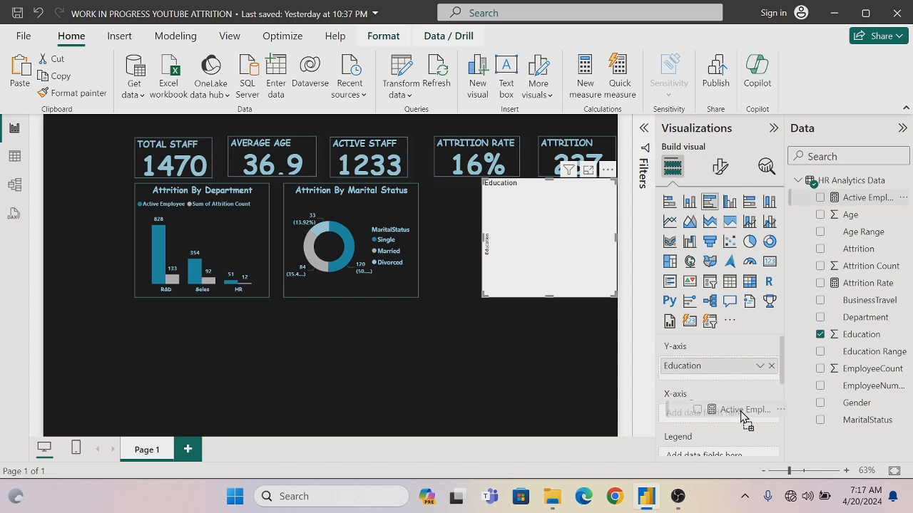
drag(742, 417, 705, 421)
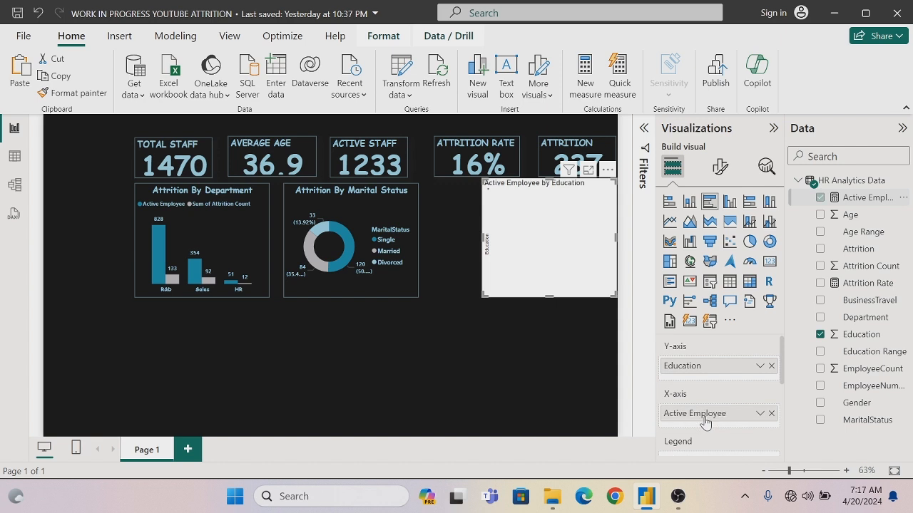
drag(859, 266, 732, 415)
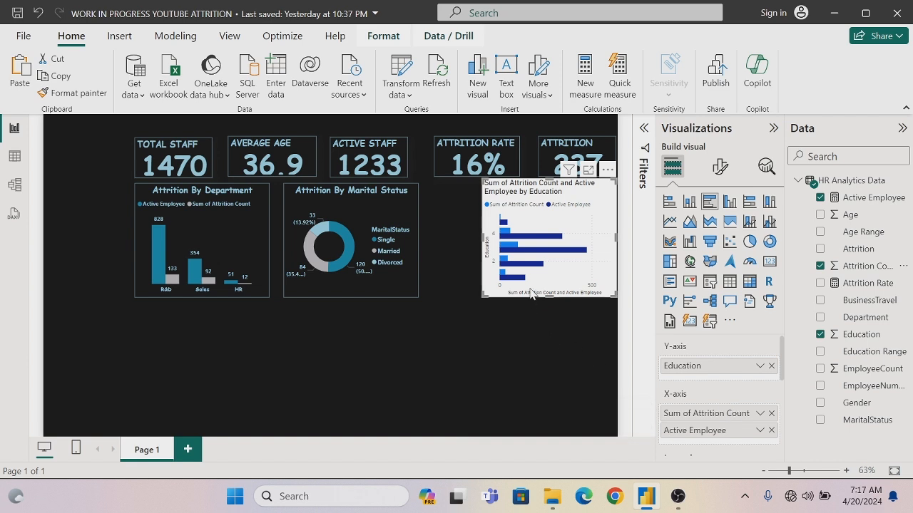
Step: Move the bar chart closer to the donut chart and copy the Attrition By Department chart's formatting onto it with the Format painter
drag(531, 293, 491, 301)
click(171, 202)
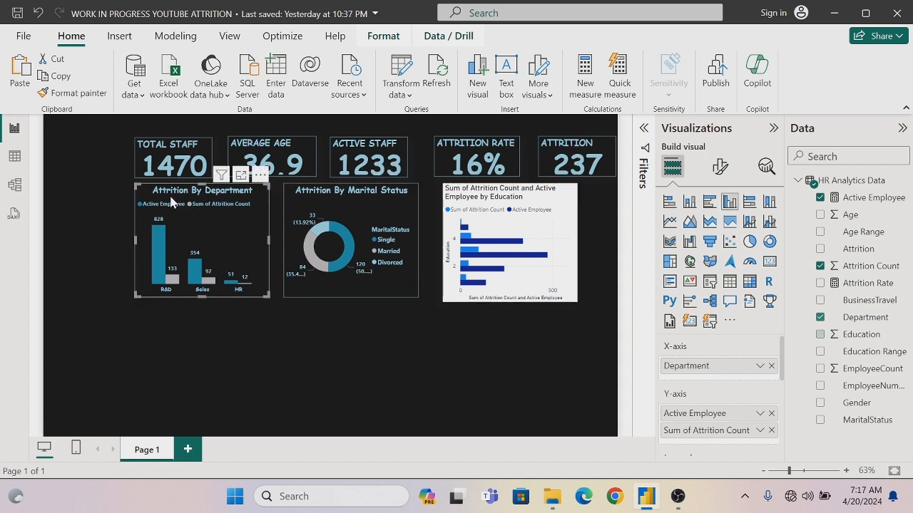
click(77, 94)
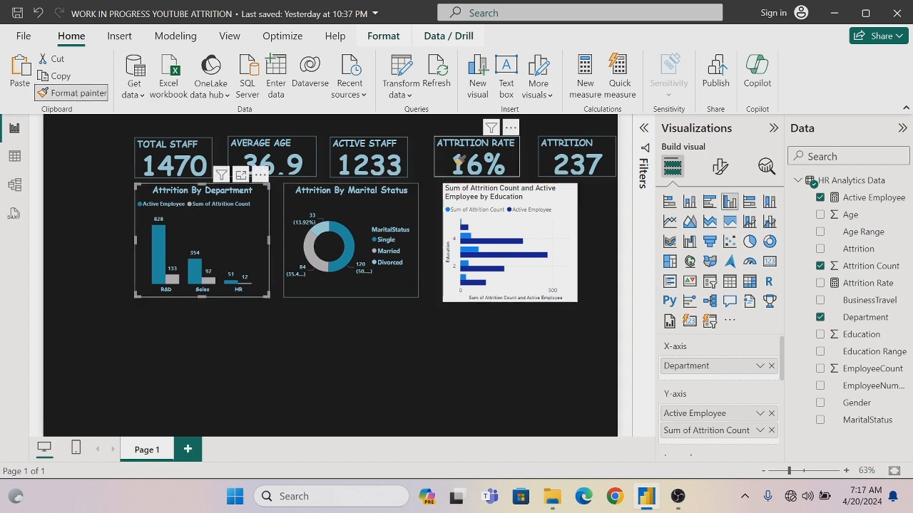
click(499, 201)
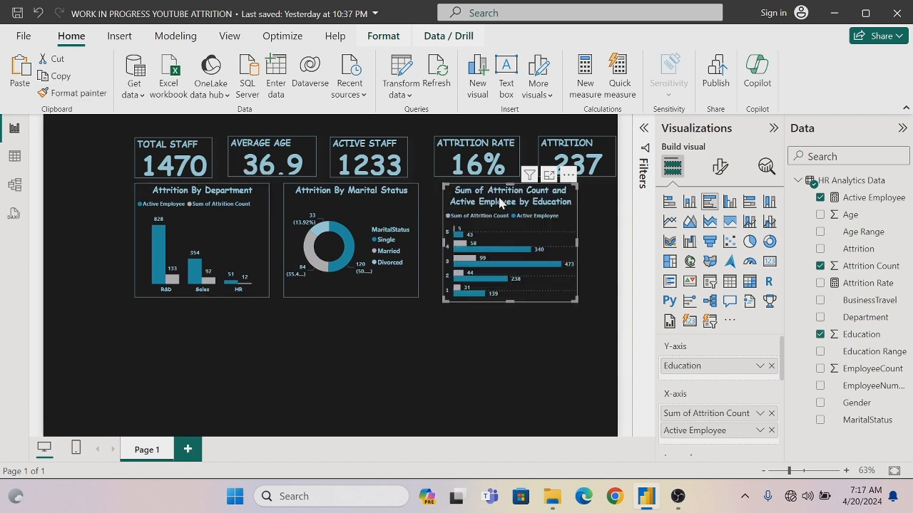
click(479, 357)
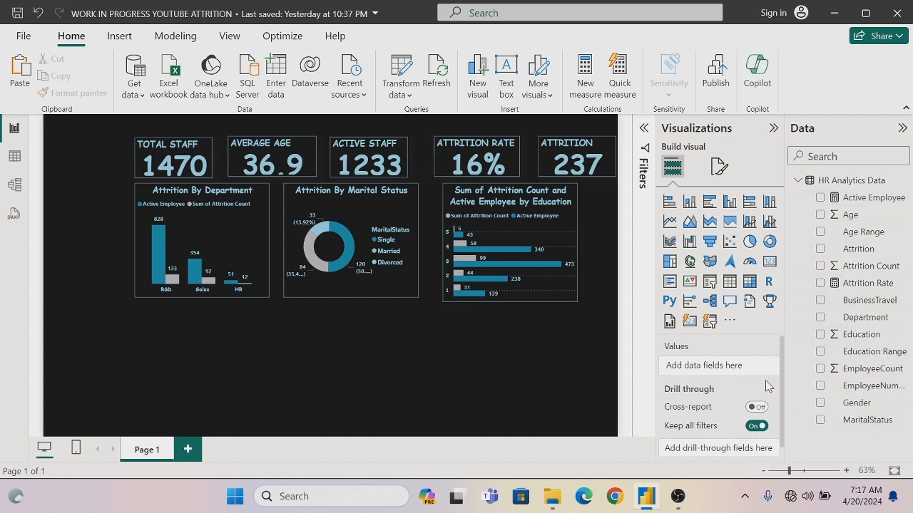
Step: Replace Education with Education Range on the bar chart's Y-axis
click(562, 206)
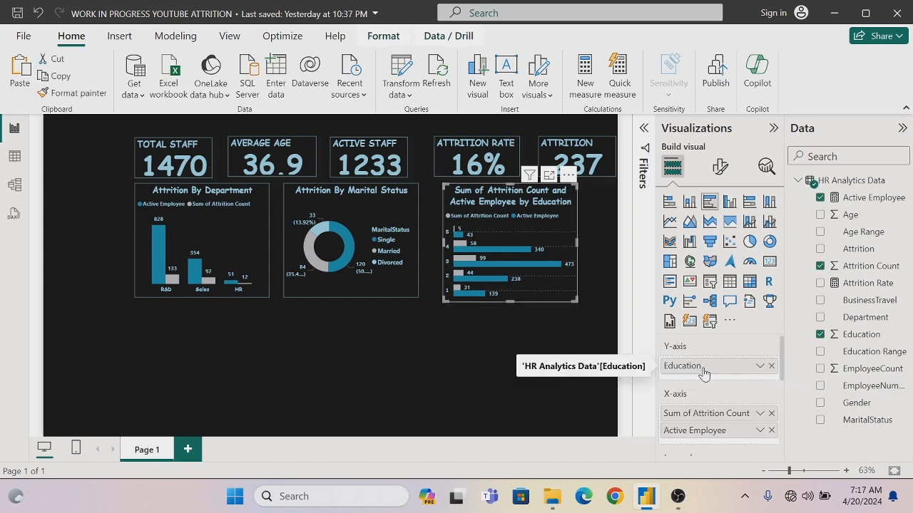
click(771, 367)
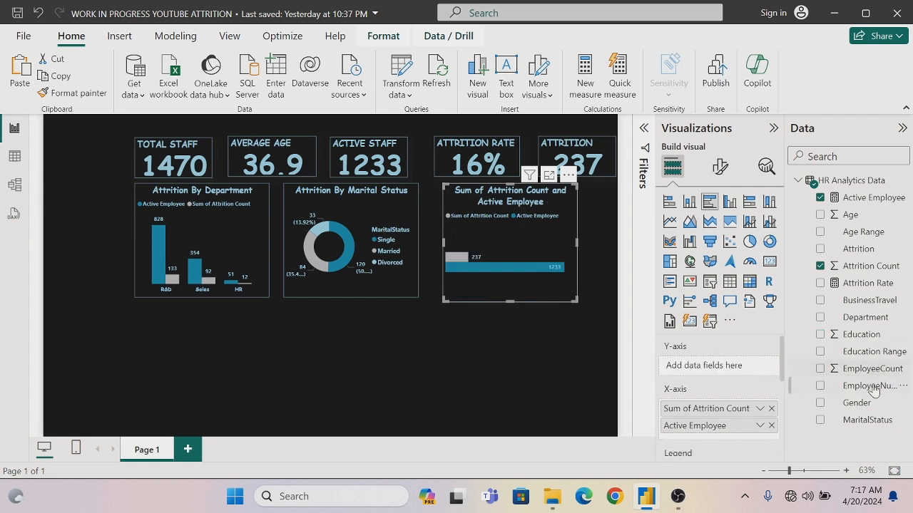
click(818, 351)
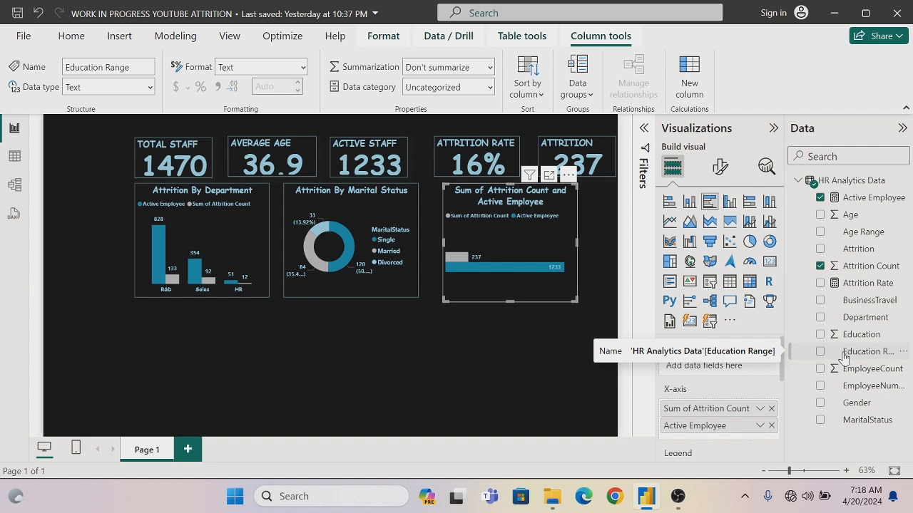
drag(841, 354, 710, 366)
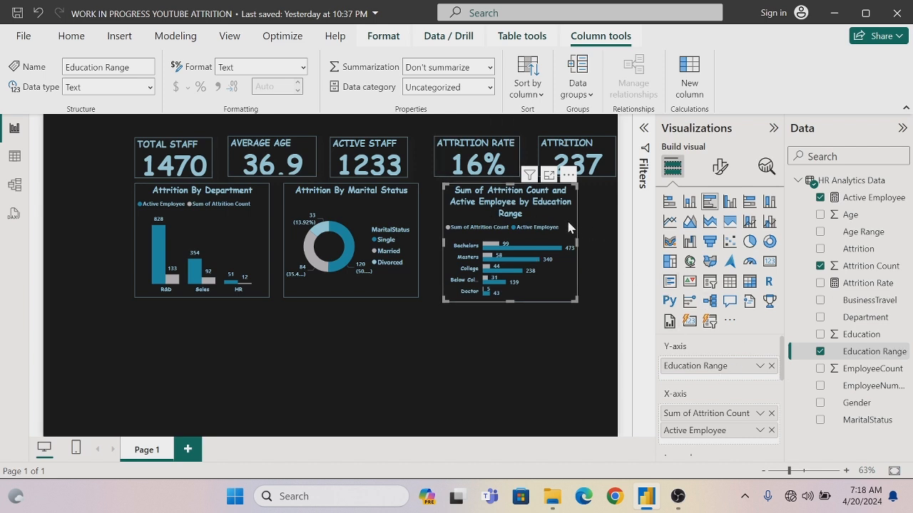
Step: Set the bar chart's height to 255 in its size properties
click(717, 169)
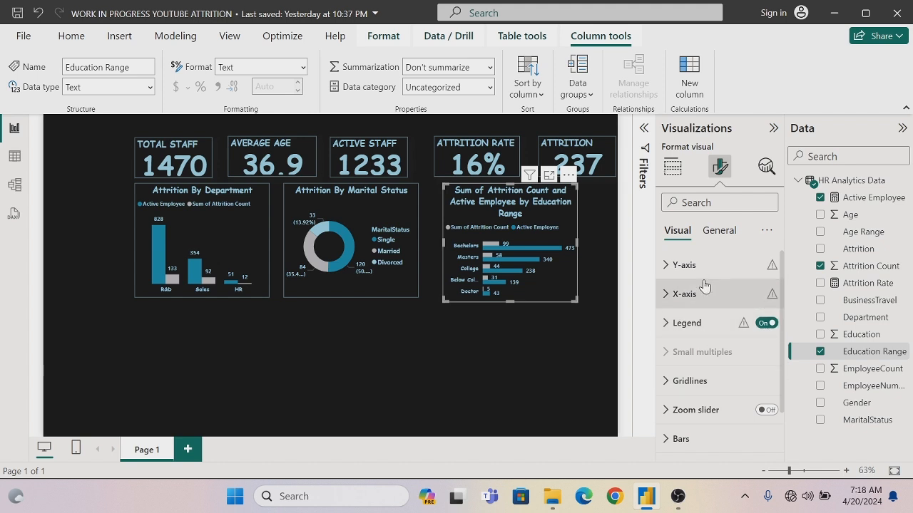
click(716, 233)
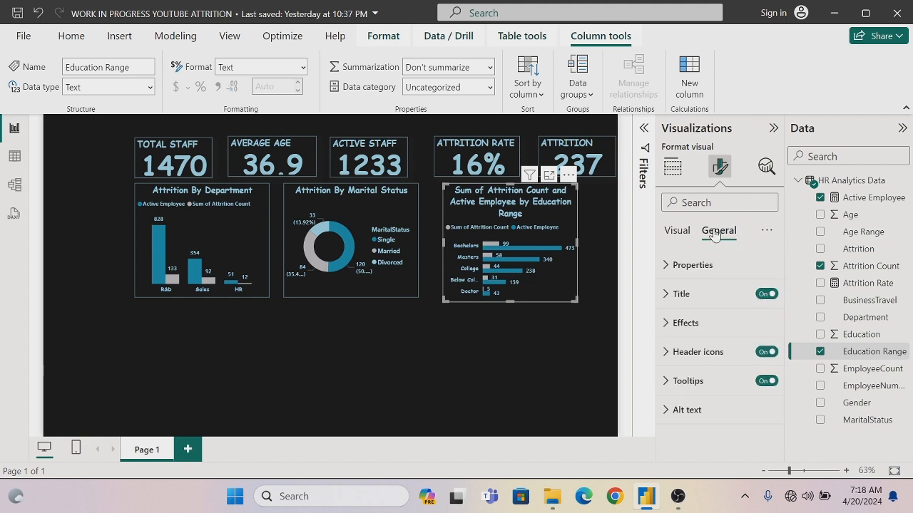
click(674, 270)
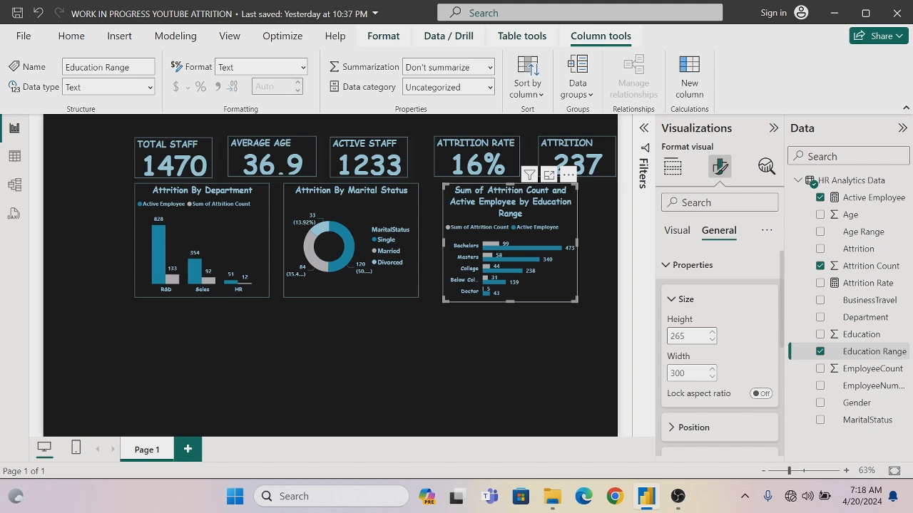
double_click(678, 336)
key(BackSpace)
text(255)
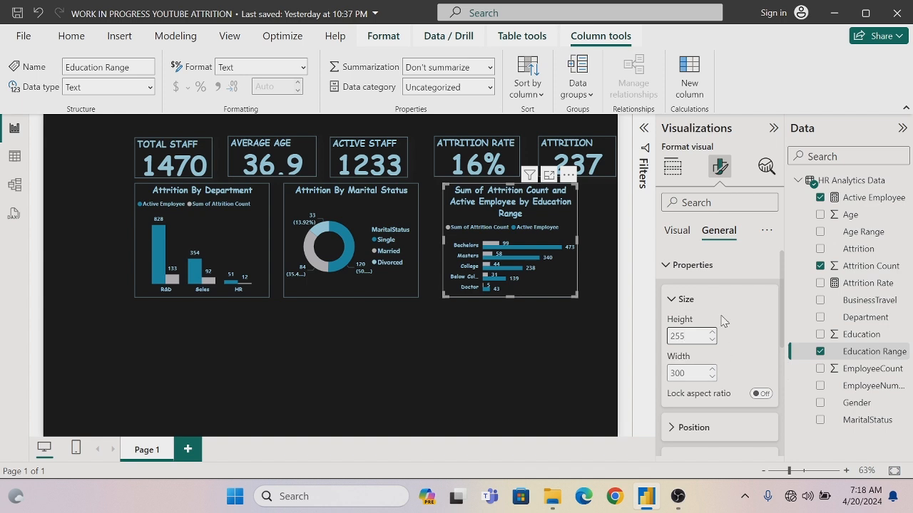
Step: Change the bar chart's title to "Attrition by Education" and deselect the chart
click(677, 234)
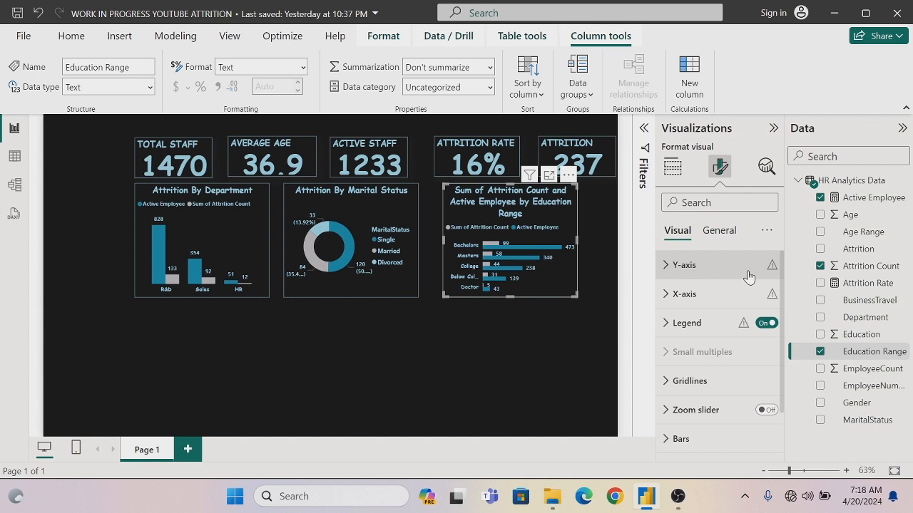
click(716, 232)
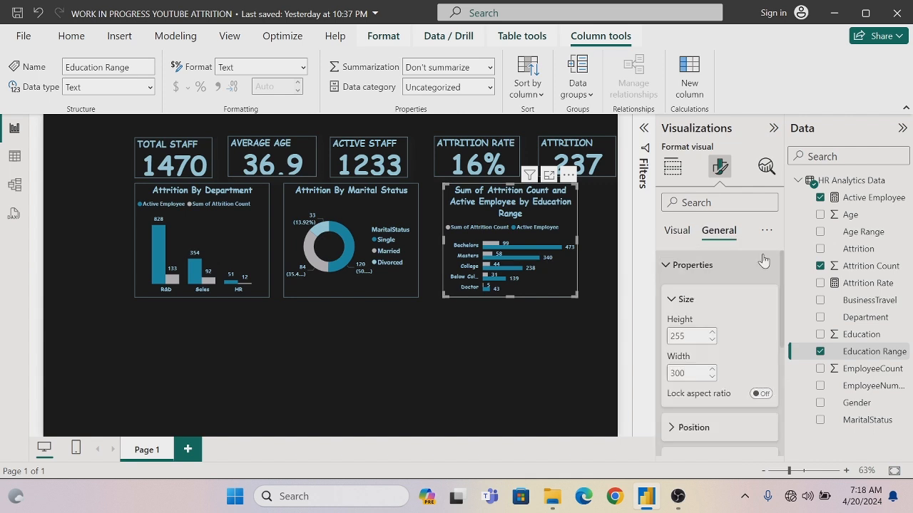
drag(781, 273, 789, 376)
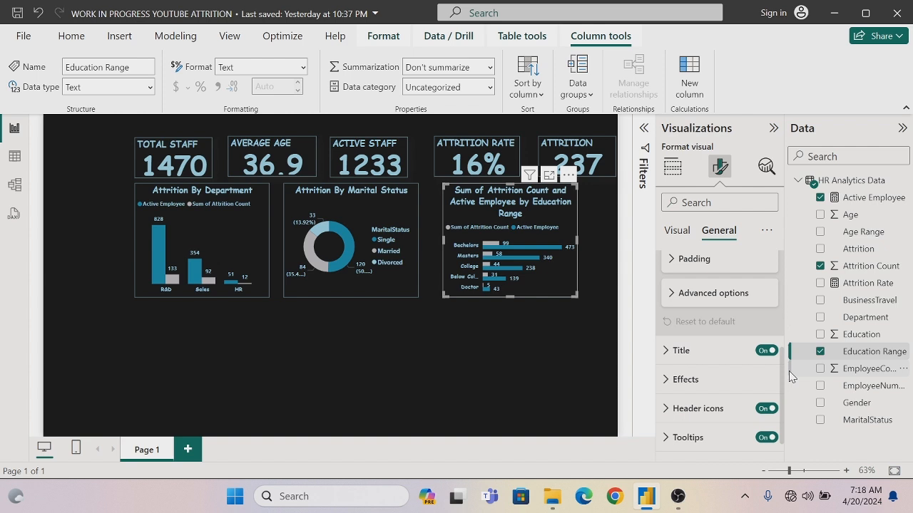
click(670, 351)
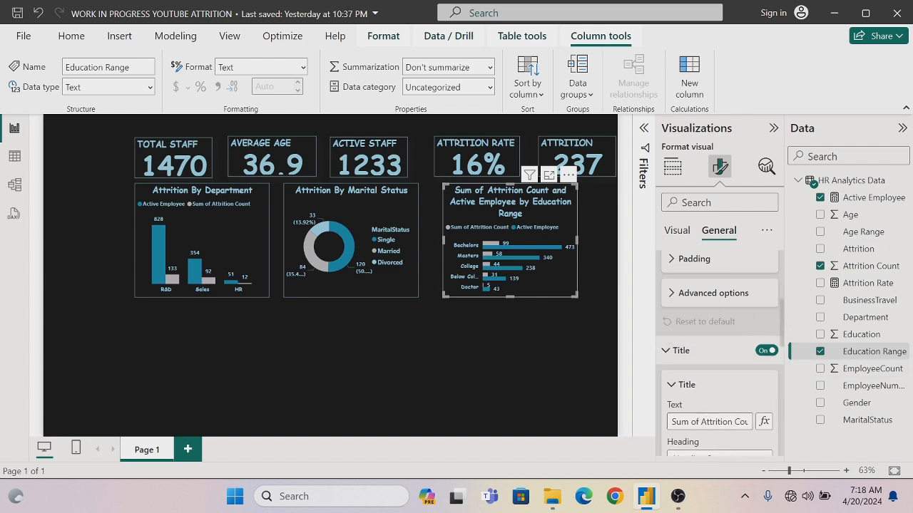
drag(672, 421, 781, 421)
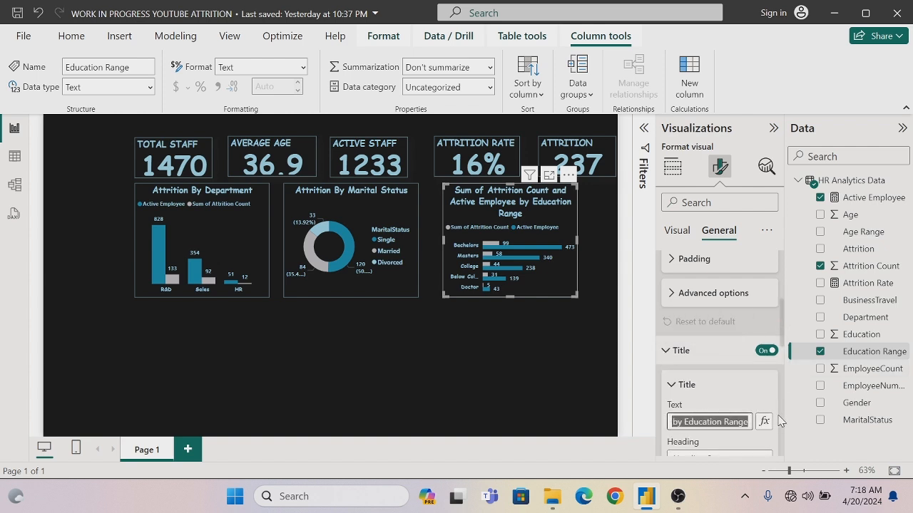
key(BackSpace)
text(A)
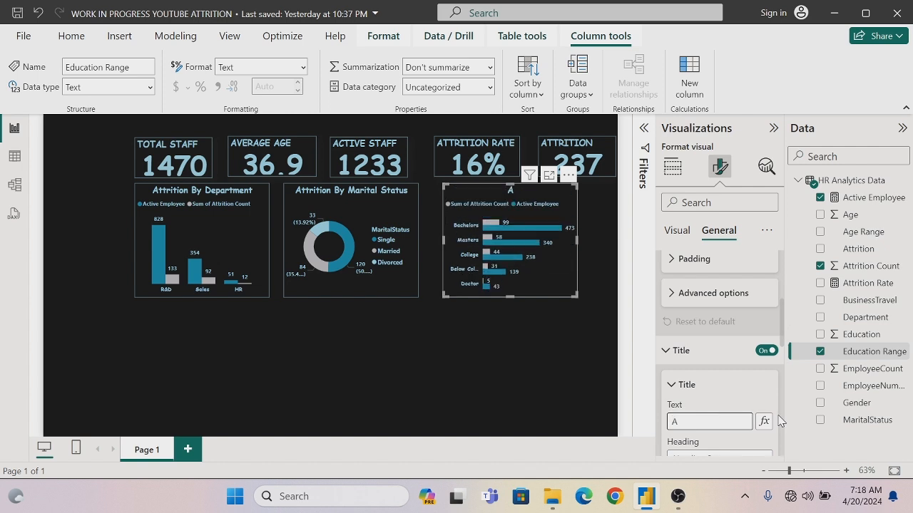
text(ttrition by Edu)
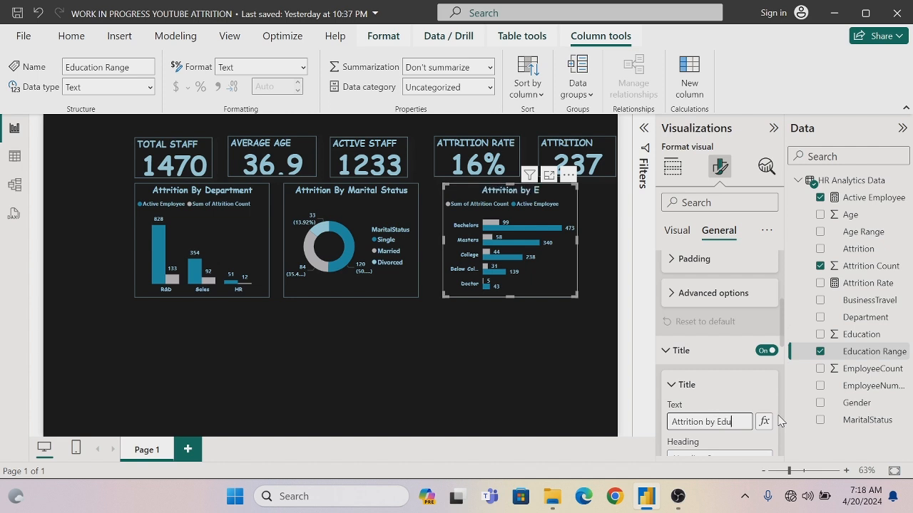
text(catio)
text(n)
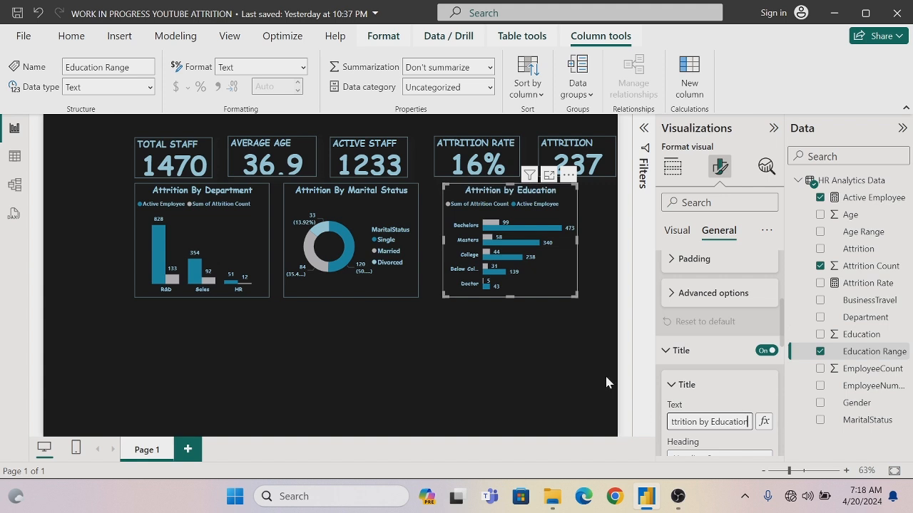
click(592, 354)
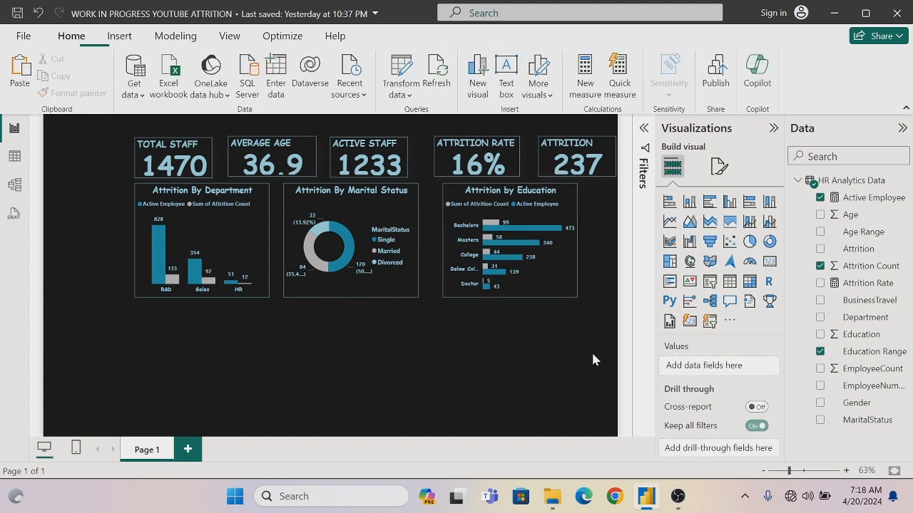